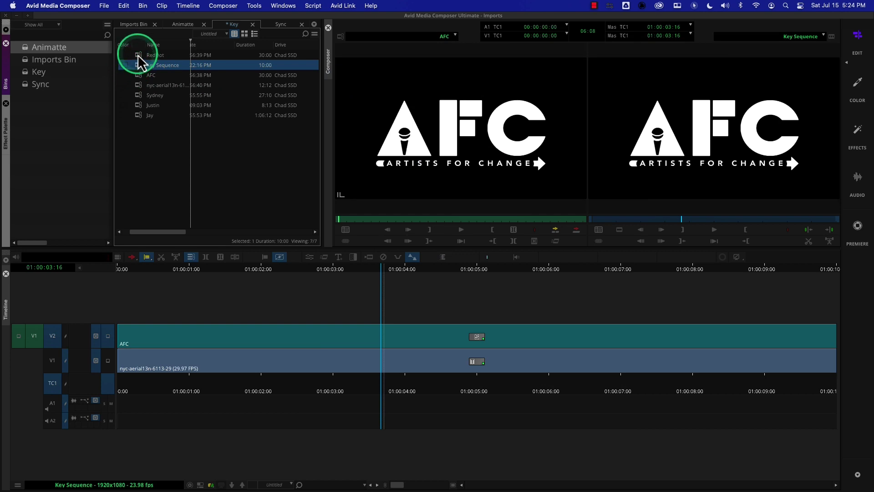
Load the RedDot clip, mark the AFC clip's full length on V2, and overwrite it with RedDot.
double_click(137, 55)
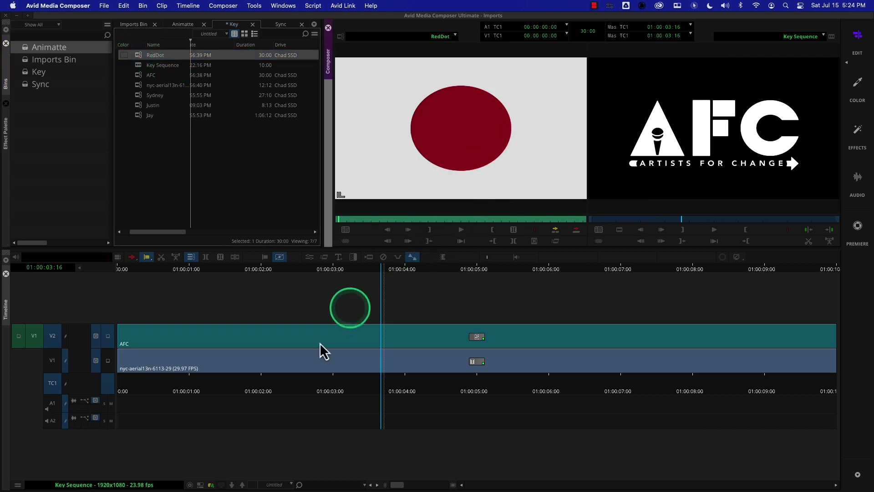
left_click(205, 259)
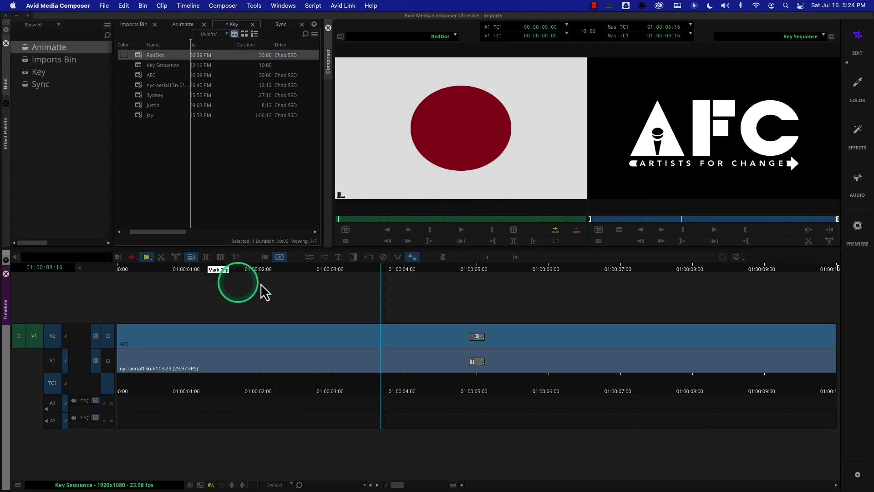
left_click(576, 231)
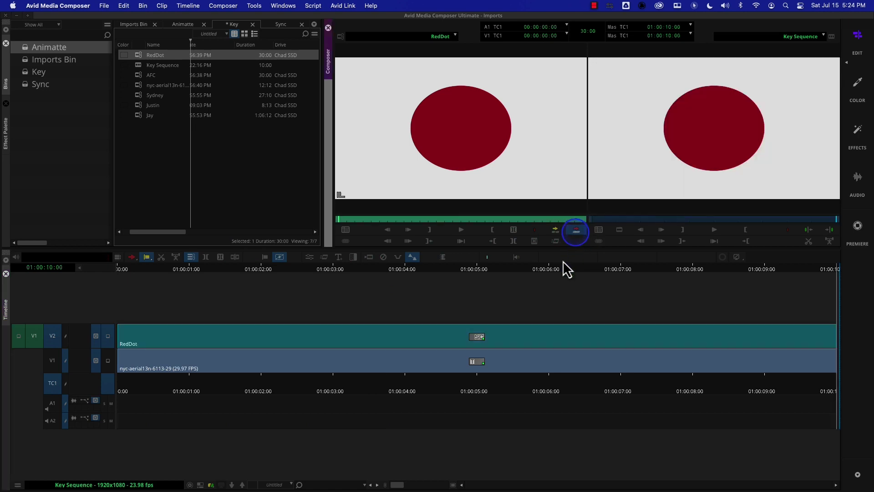
Apply the Luma Key effect to the RedDot clip on V2 and set its key color to white.
left_click(432, 382)
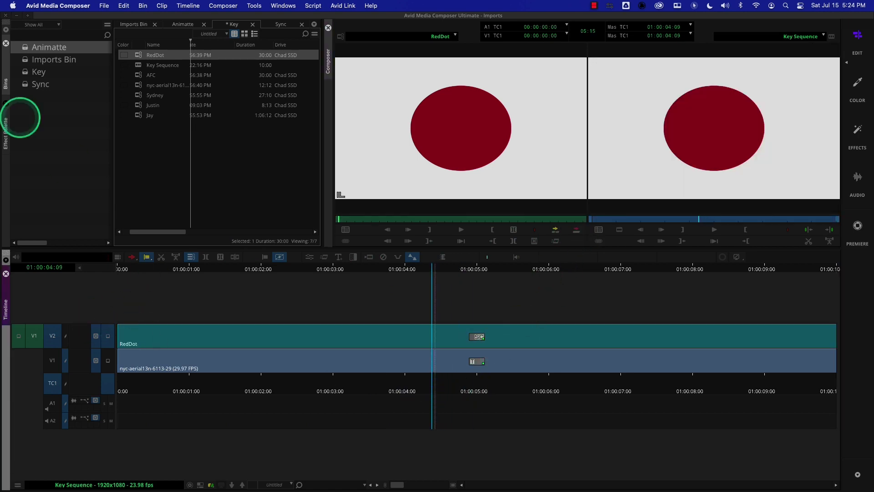
left_click(5, 133)
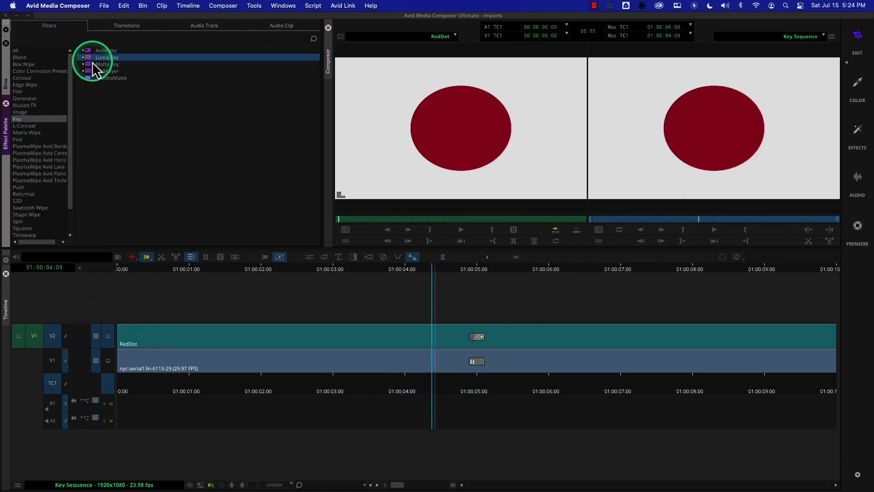
left_click_drag(114, 87, 363, 342)
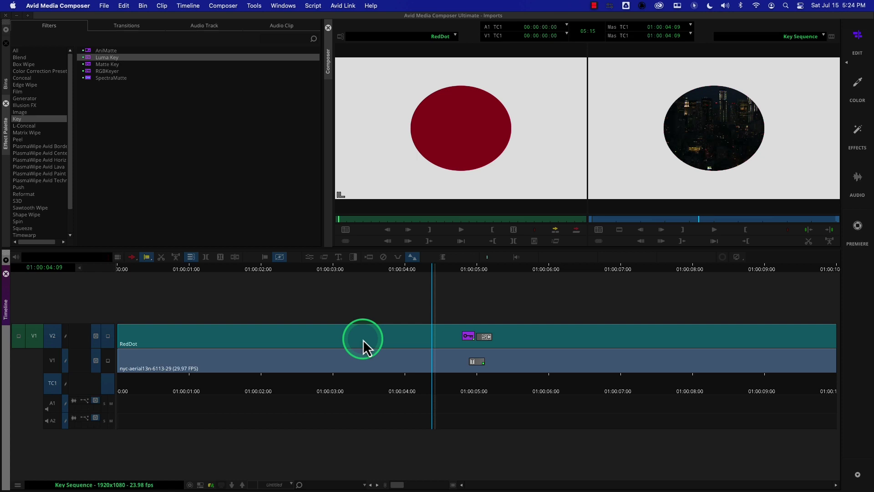
left_click(310, 258)
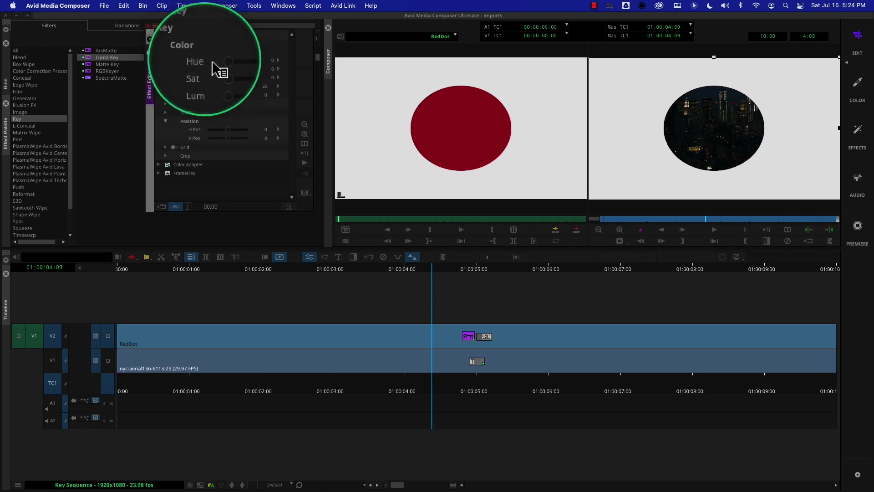
left_click(255, 52)
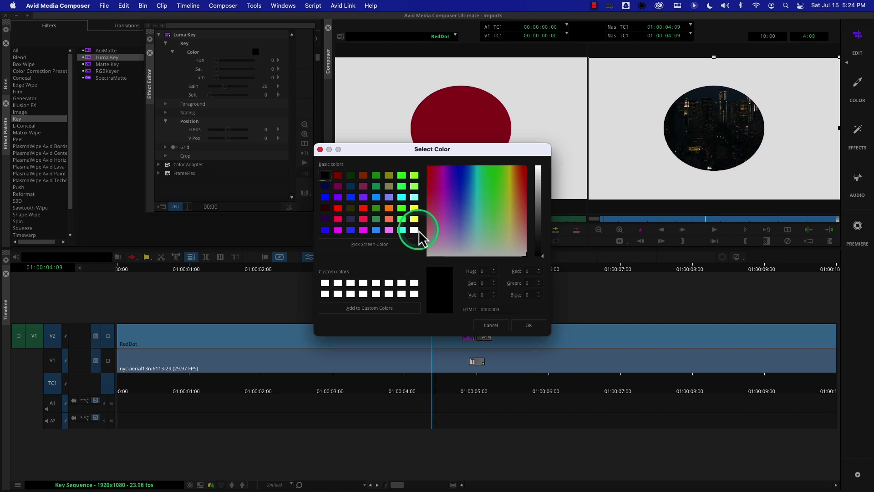
left_click(414, 230)
left_click(526, 324)
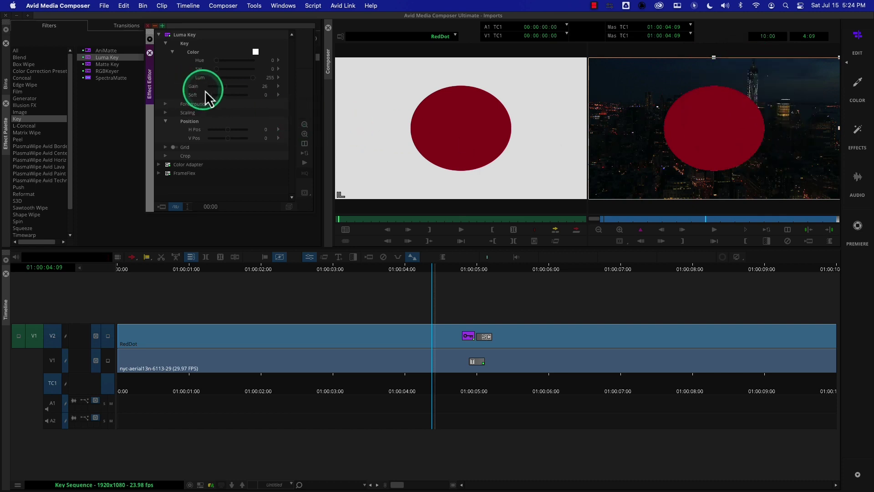
Adjust the RedDot clip's Luma Key to a Gain of 17 and a Soft value of 27.
mouse_move(225, 87)
left_mouse_down()
mouse_move(203, 88)
mouse_move(212, 86)
left_mouse_up()
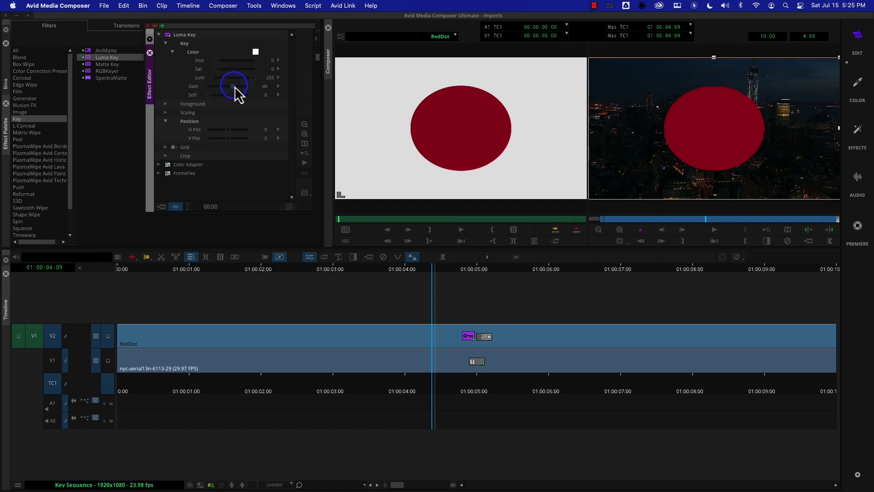
mouse_move(236, 93)
left_mouse_down()
mouse_move(265, 94)
mouse_move(211, 86)
mouse_move(242, 86)
mouse_move(220, 86)
left_mouse_up()
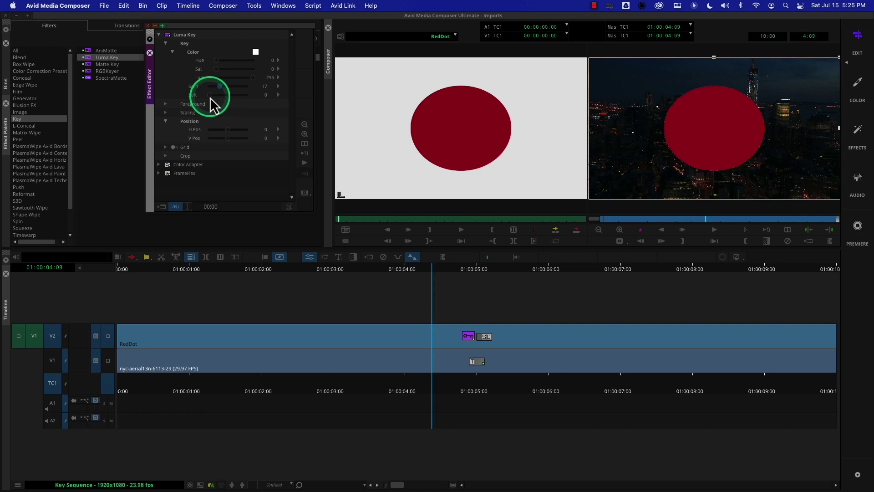
left_click_drag(228, 97, 237, 97)
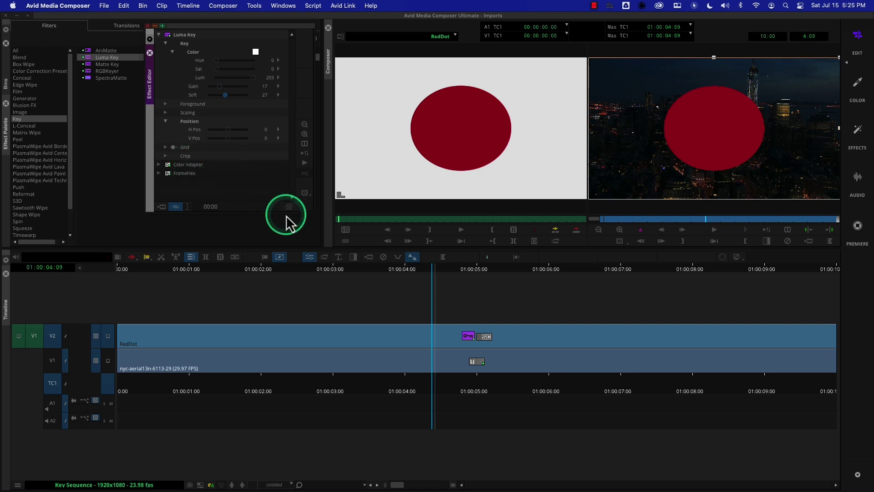
Remove the Luma Key effect from the RedDot clip, bring back the bins, and close the Effect Editor.
left_click(384, 257)
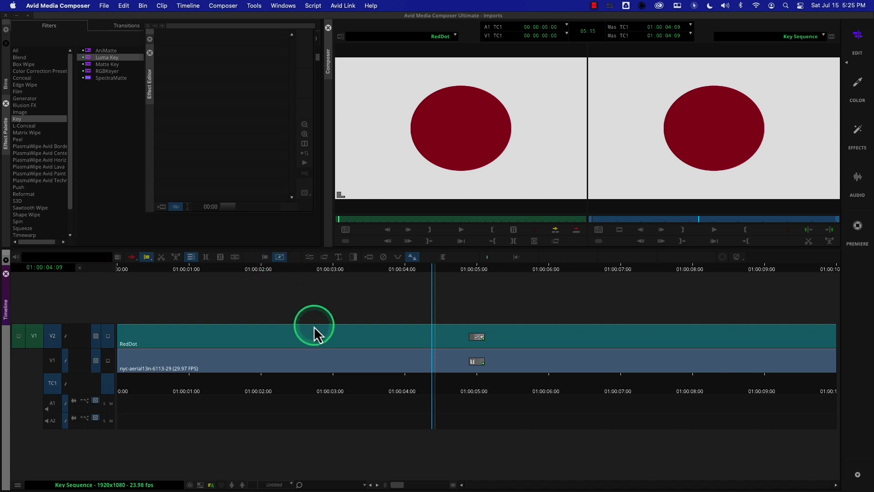
left_click(6, 79)
left_click(150, 53)
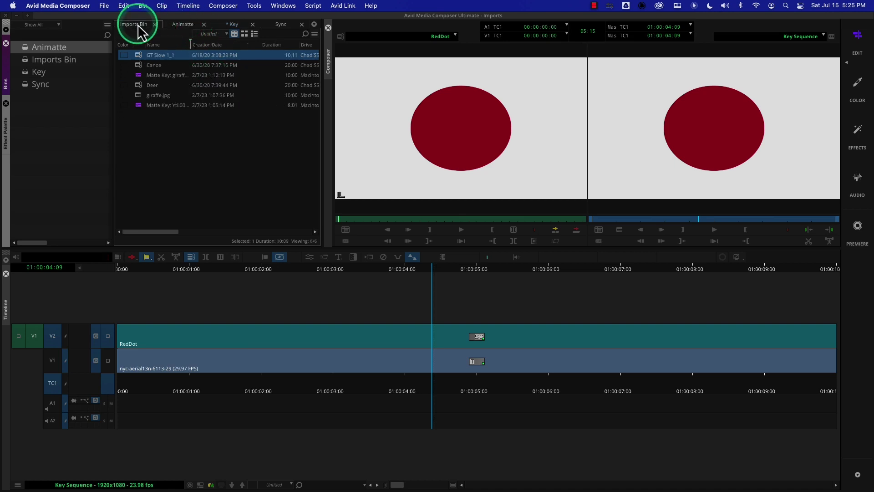
Open the Animatte bin and load the Broll6 clip into the source monitor.
left_click(187, 26)
right_click(186, 24)
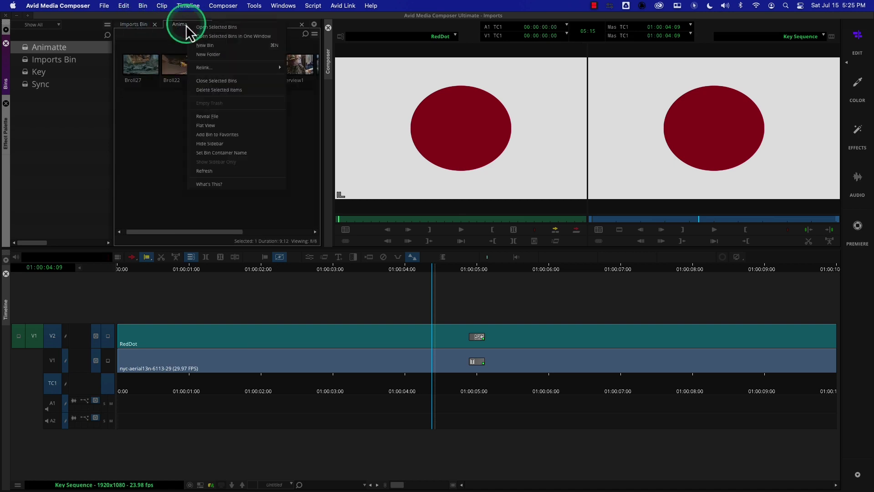
left_click(182, 24)
double_click(220, 77)
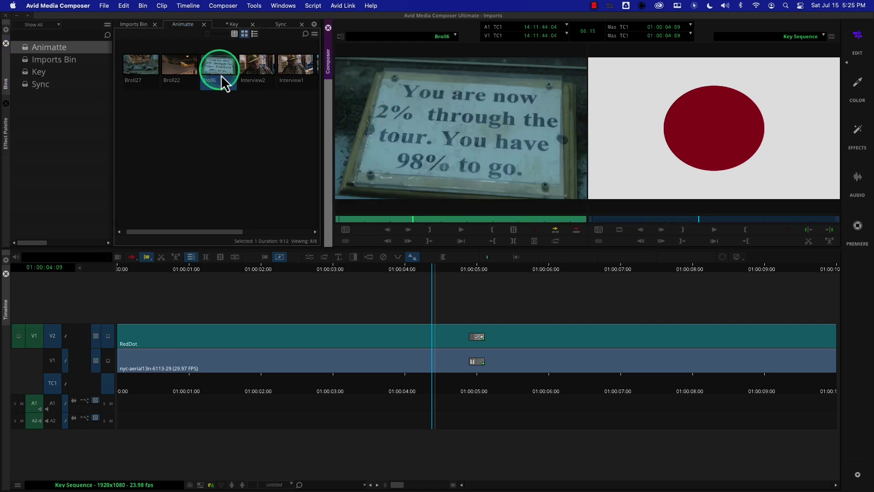
left_click(461, 132)
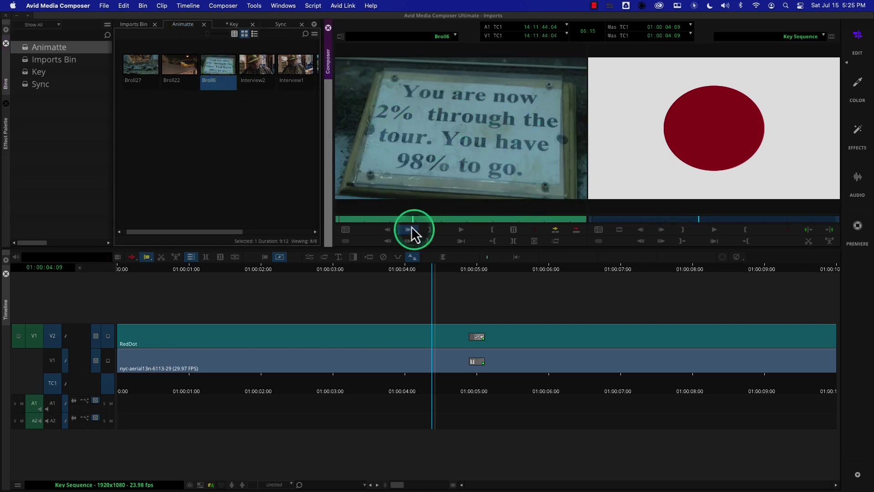
Mark the entire Broll6 source clip and overwrite it onto V2 from the start of the sequence.
left_click_drag(406, 220, 524, 219)
left_click_drag(465, 221, 436, 212)
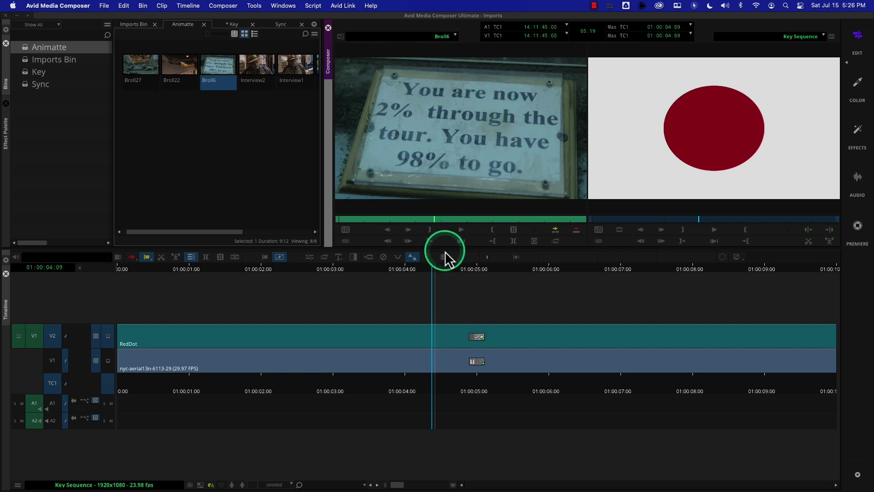
left_click_drag(413, 220, 318, 222)
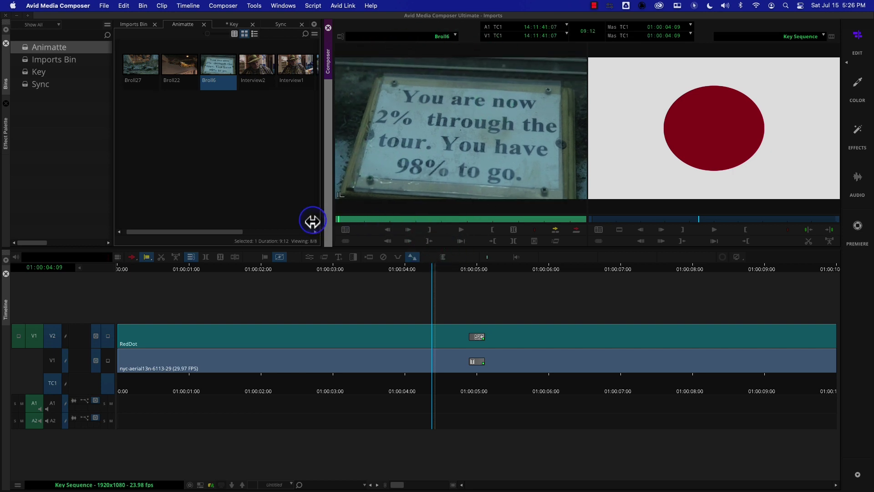
left_click(513, 231)
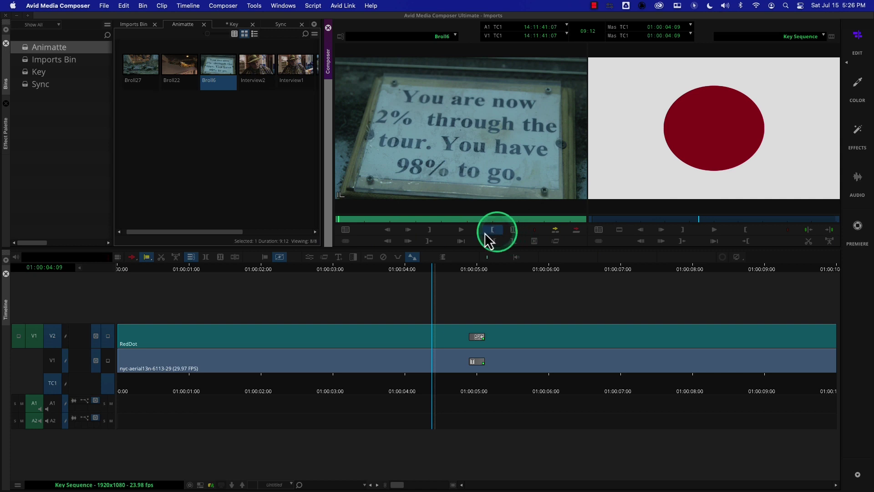
left_click_drag(436, 391, 117, 393)
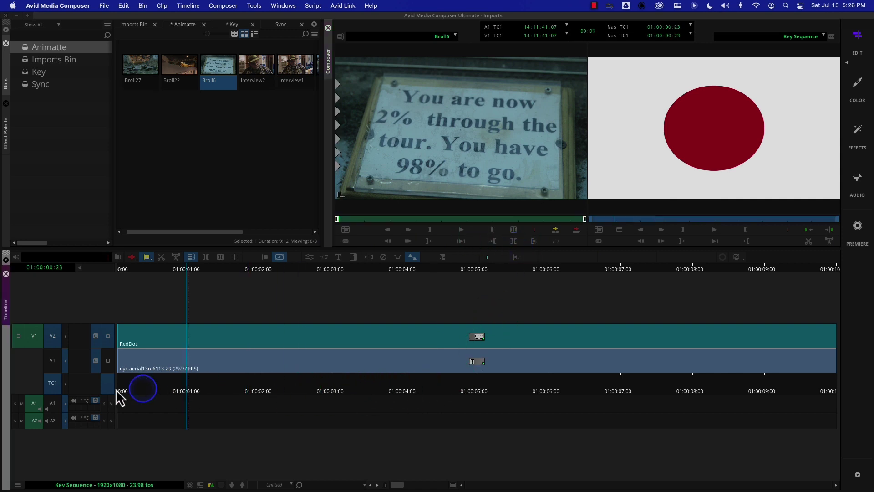
left_click(576, 231)
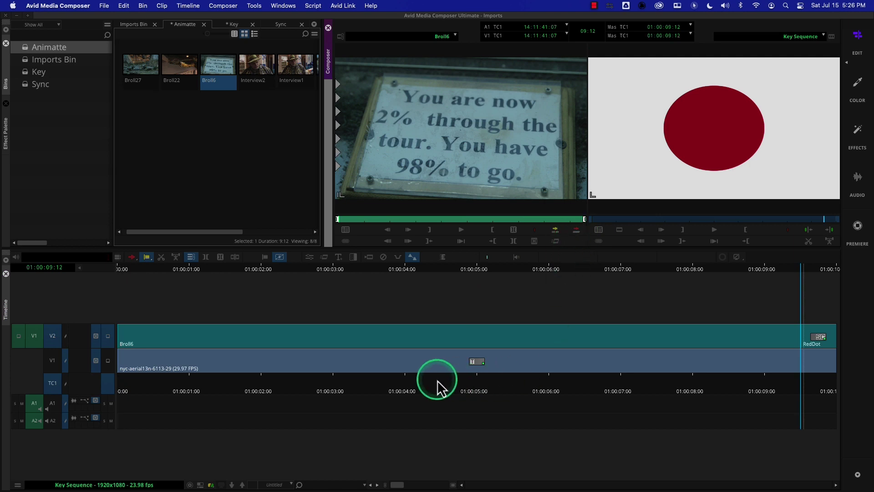
Apply the Luma Key effect to the Broll6 clip on V2 and play back the keyed result.
left_click_drag(437, 391, 394, 390)
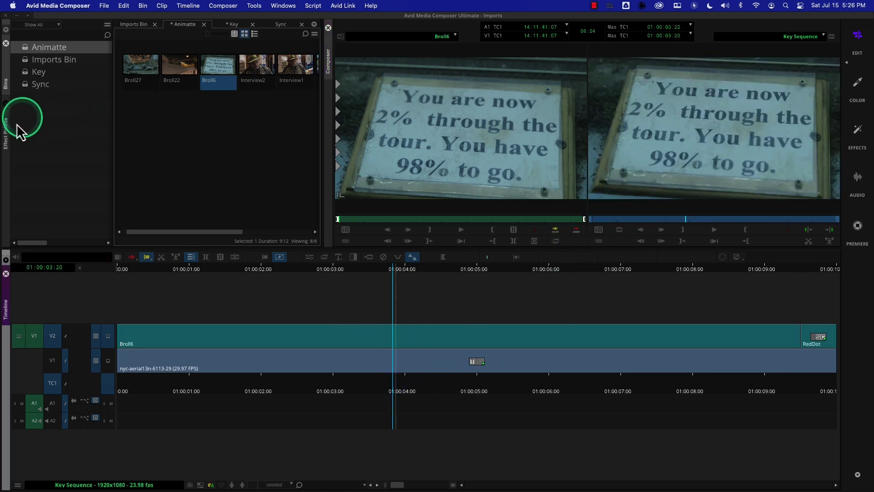
left_click(5, 135)
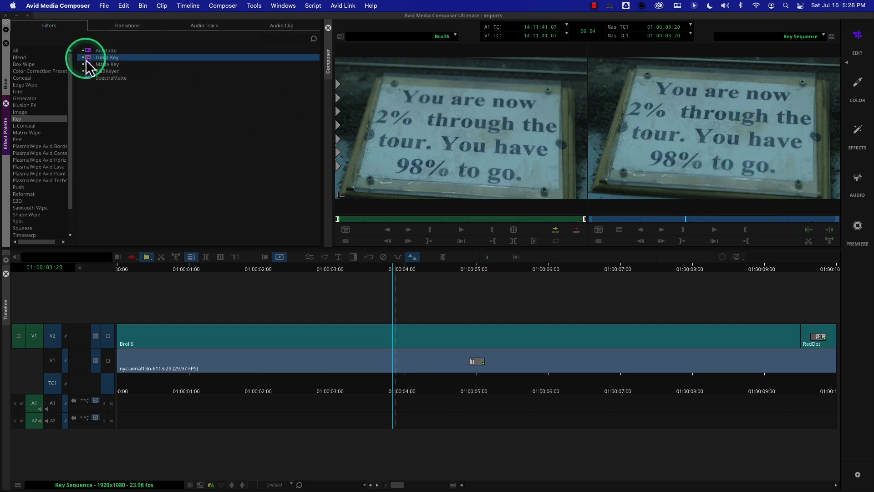
left_click_drag(91, 60, 396, 337)
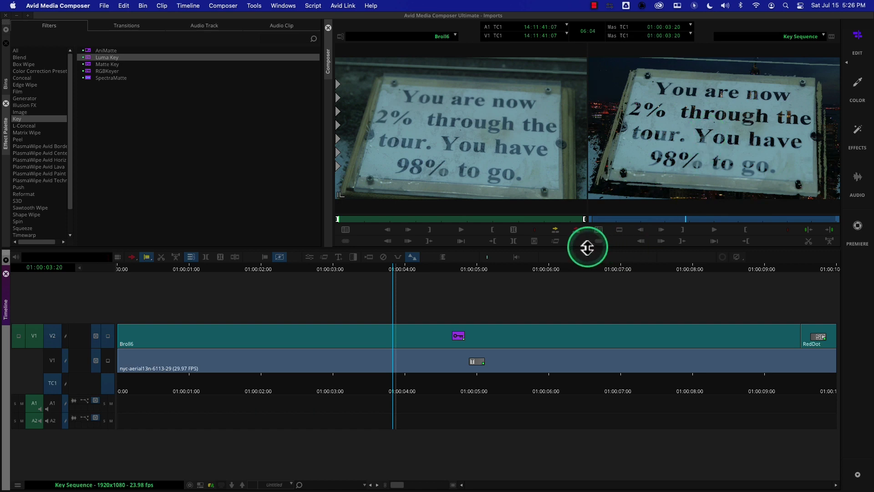
key("space")
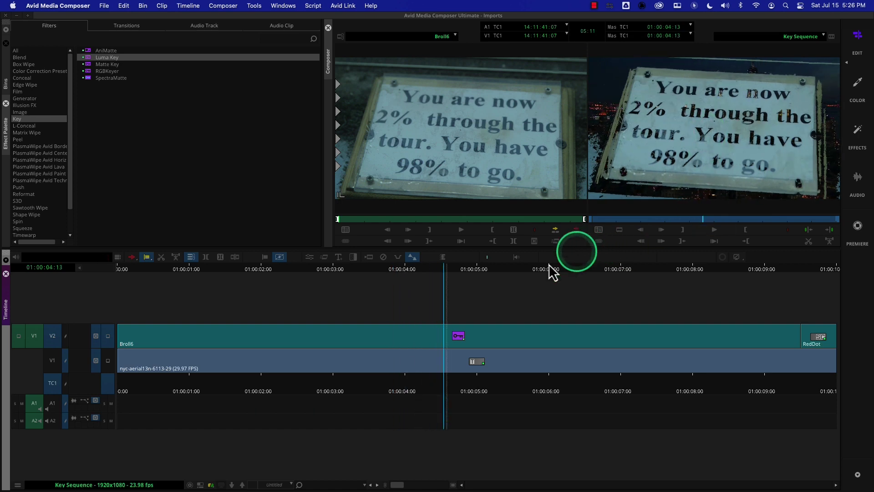
Set the Broll6 clip's Luma Key to a Lum of 255 and a Gain of 20.
left_click(308, 258)
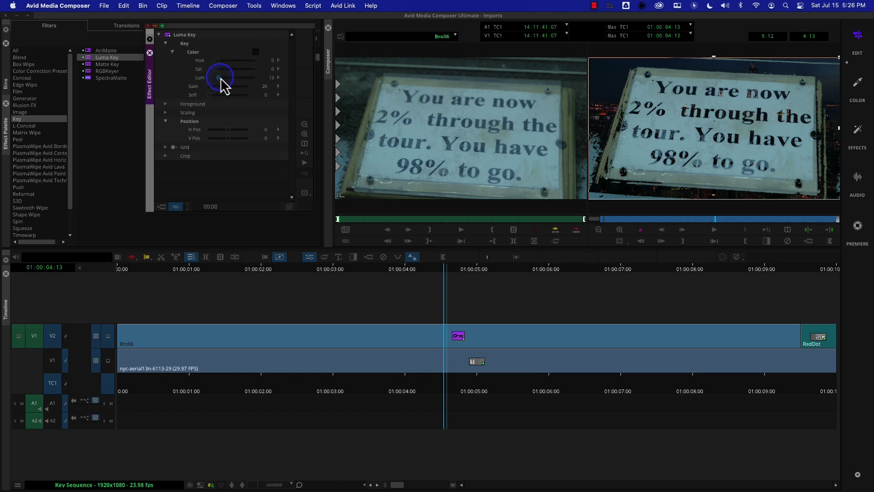
left_click_drag(221, 79, 266, 90)
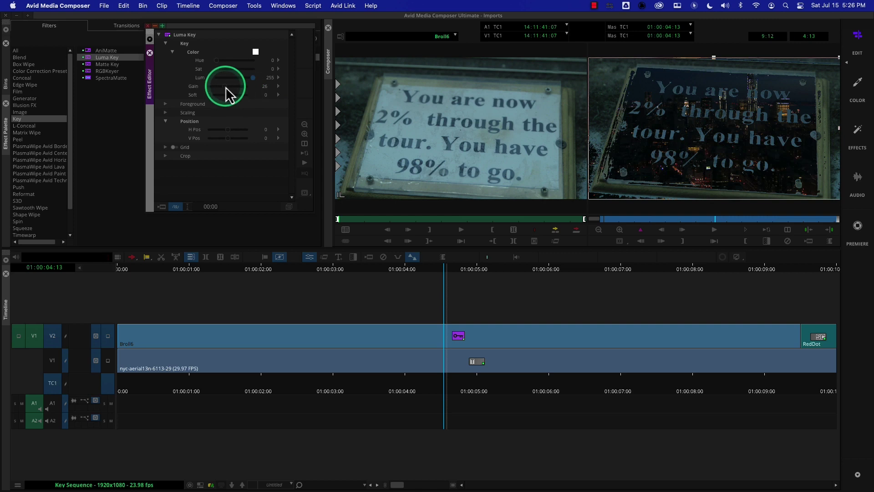
left_click_drag(226, 88, 228, 87)
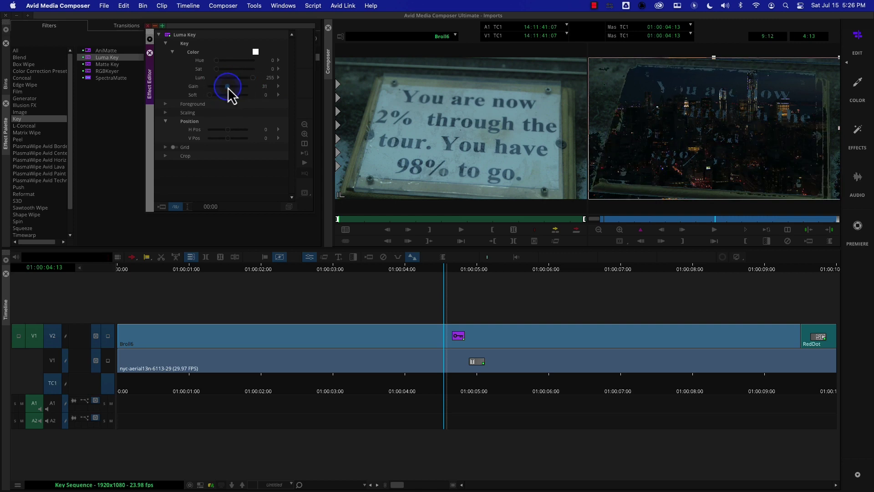
left_click_drag(228, 87, 221, 86)
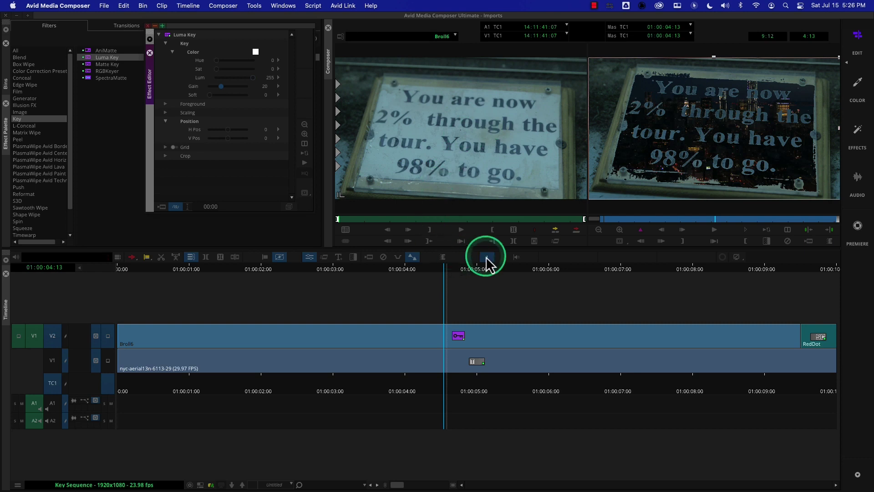
Expand the nested layers of the Broll6 clip in the timeline and collapse them again.
double_click(346, 341)
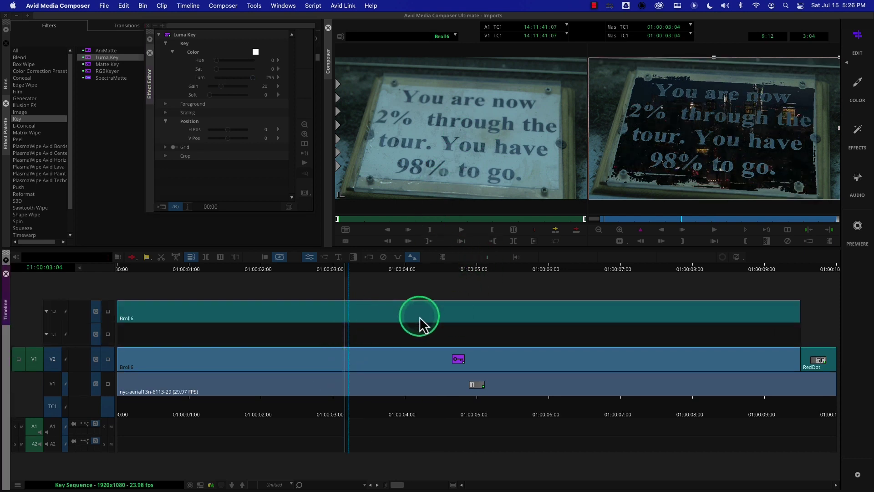
left_click(425, 364)
left_click(425, 365)
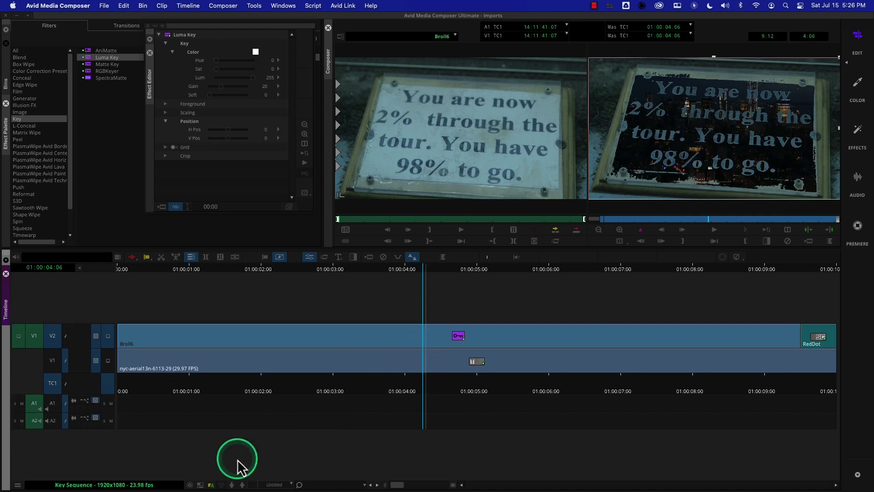
Step into the Broll6 clip's Luma Key nest and raise the clip's HSL master Contrast to 60 with color correction.
left_click(232, 485)
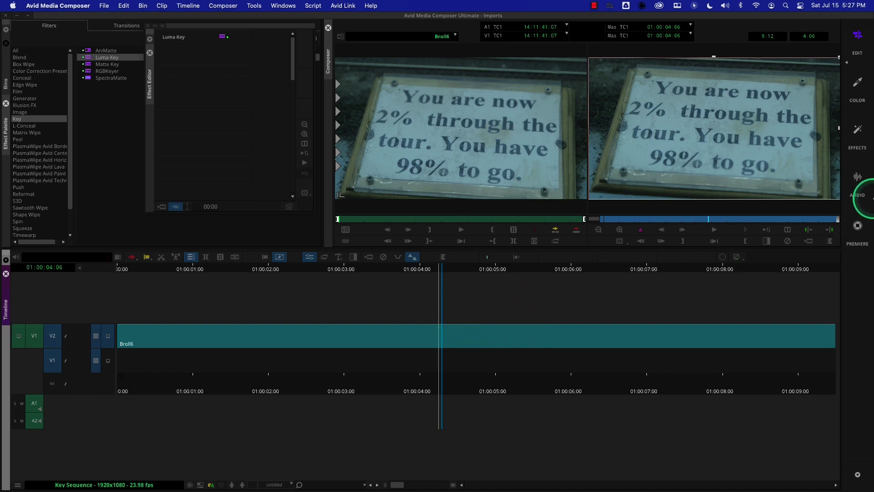
left_click(859, 85)
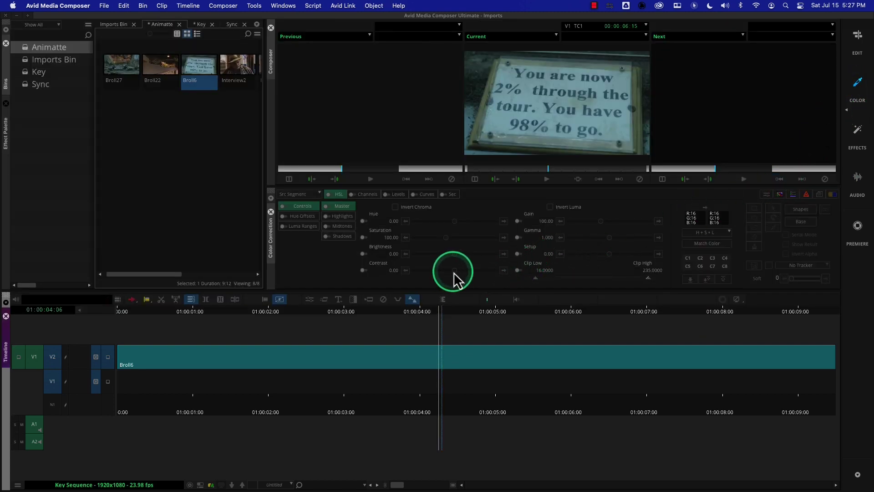
left_click_drag(455, 273, 480, 271)
left_click(572, 179)
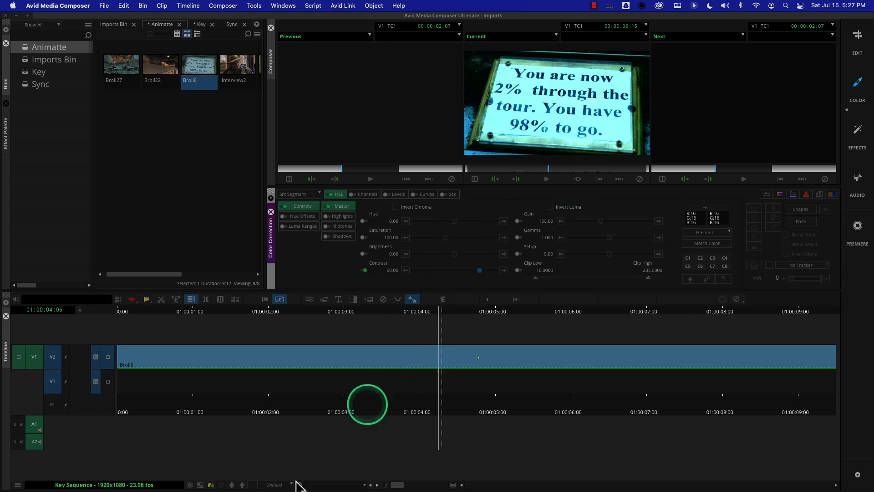
Step out of the Broll6 nest, return to the editing workspace, and set the Luma Key's Gain to 19 and Soft to 17.
left_click(242, 485)
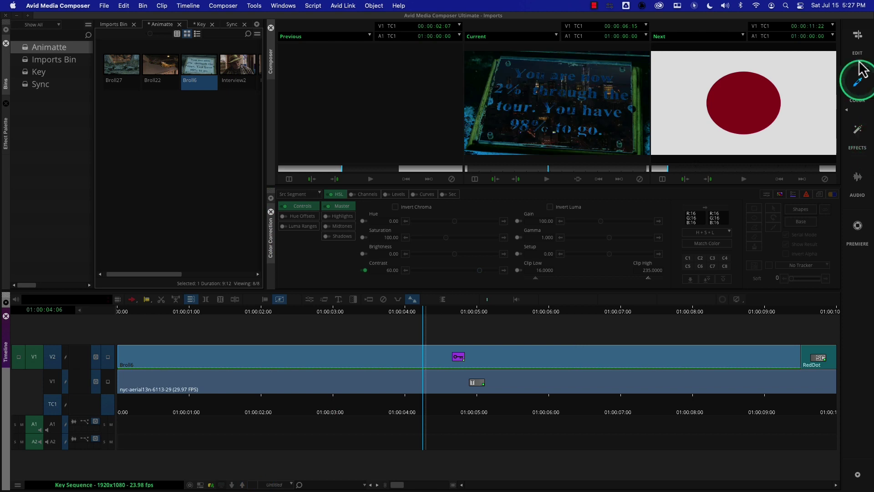
left_click(858, 38)
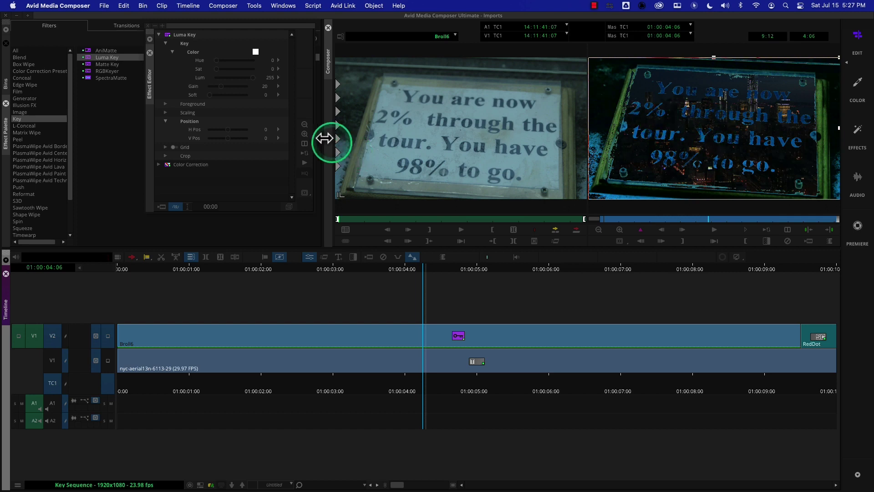
mouse_move(223, 96)
left_mouse_down()
mouse_move(225, 88)
mouse_move(227, 94)
left_mouse_up()
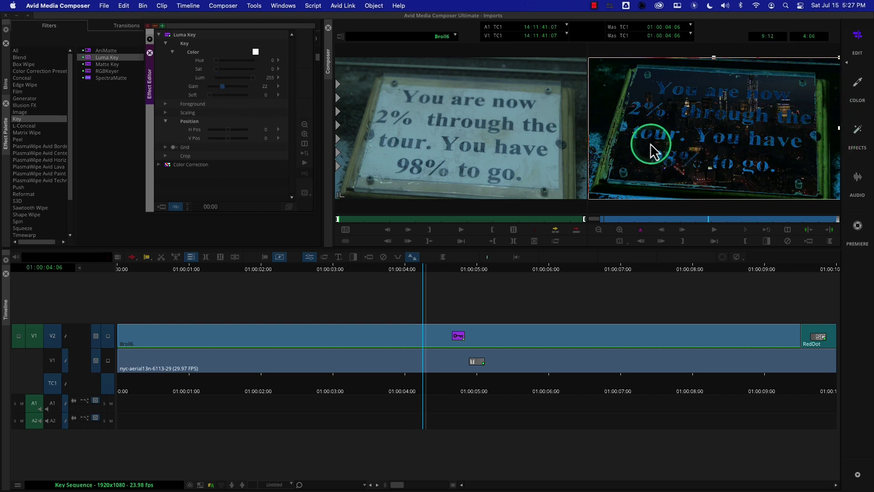
mouse_move(210, 95)
left_mouse_down()
mouse_move(222, 100)
mouse_move(224, 86)
mouse_move(226, 95)
left_mouse_up()
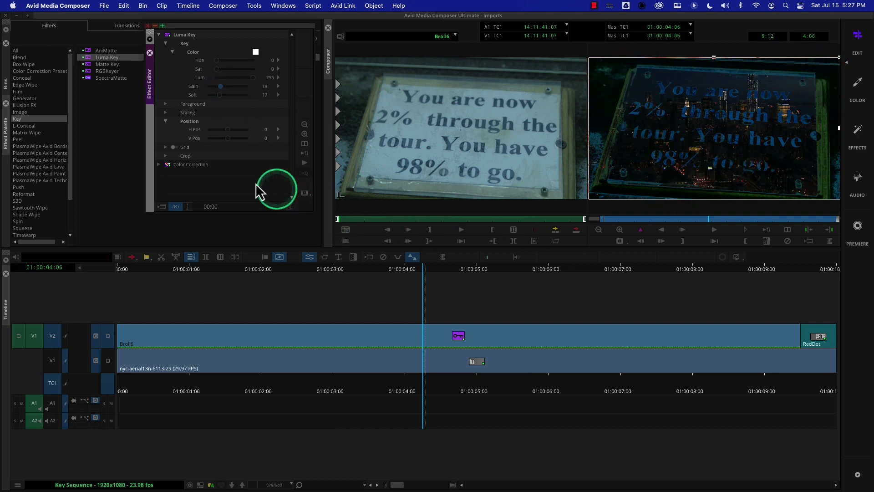
Scale the keyed Broll6 clip to 121 with fixed aspect and crop it to T 158, B -131, L 158 and R -118.
left_click(165, 114)
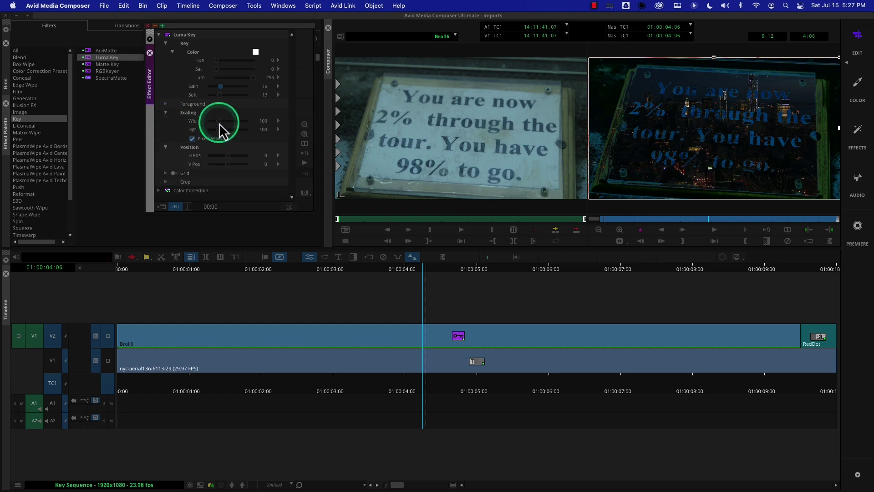
left_click_drag(220, 122, 222, 122)
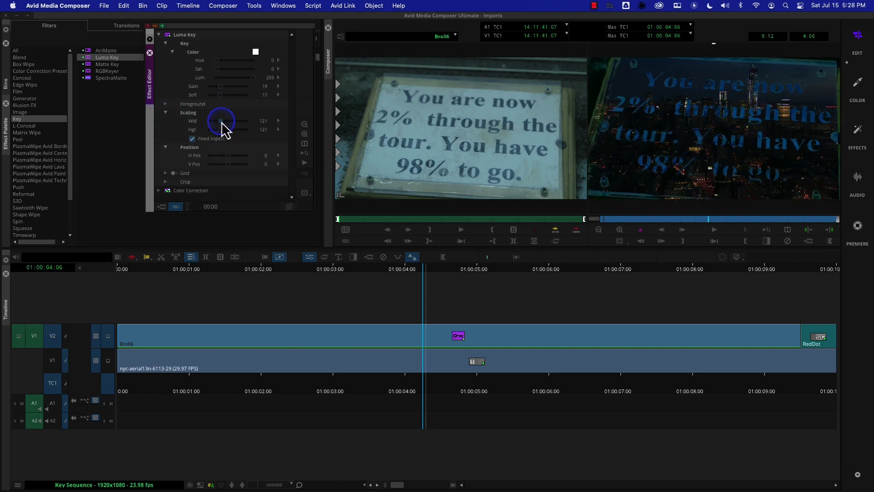
left_click(165, 183)
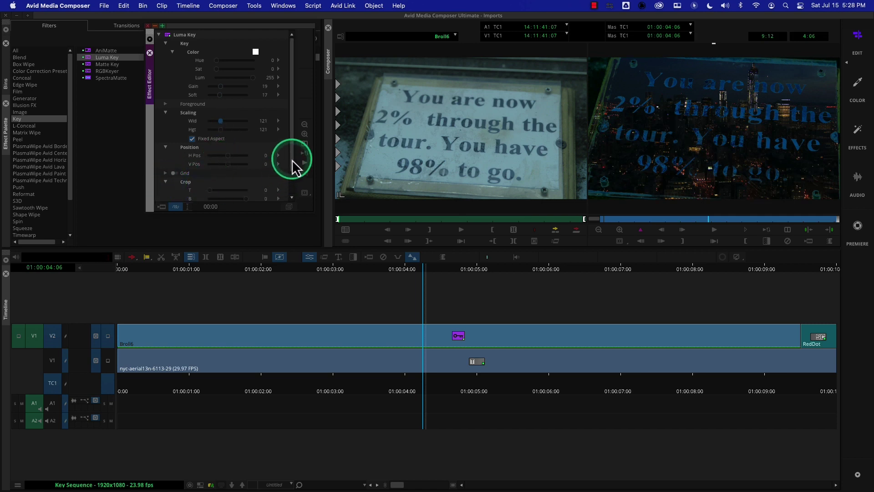
left_click_drag(292, 163, 292, 164)
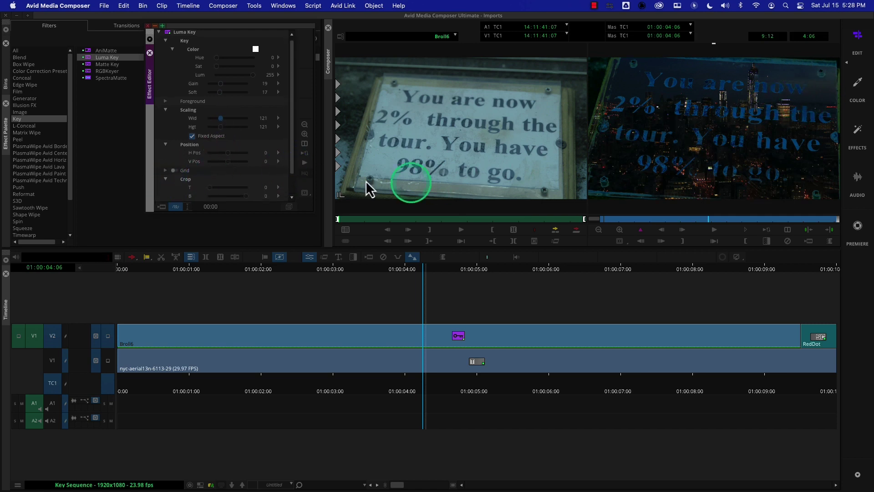
left_click_drag(208, 193, 214, 189)
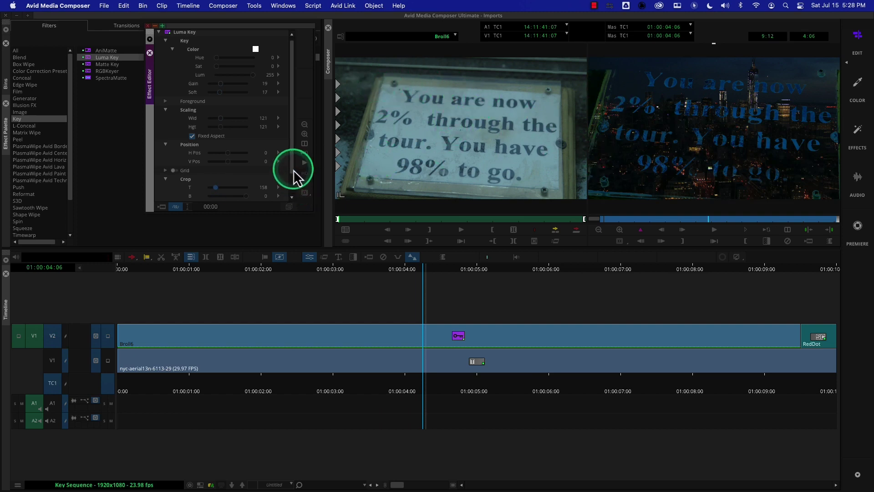
scroll(294, 173, "down", 3)
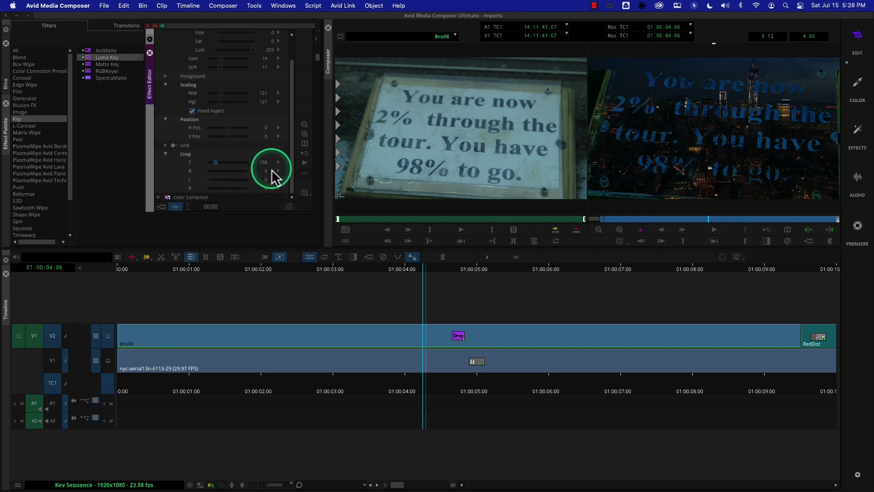
left_click_drag(255, 173, 242, 173)
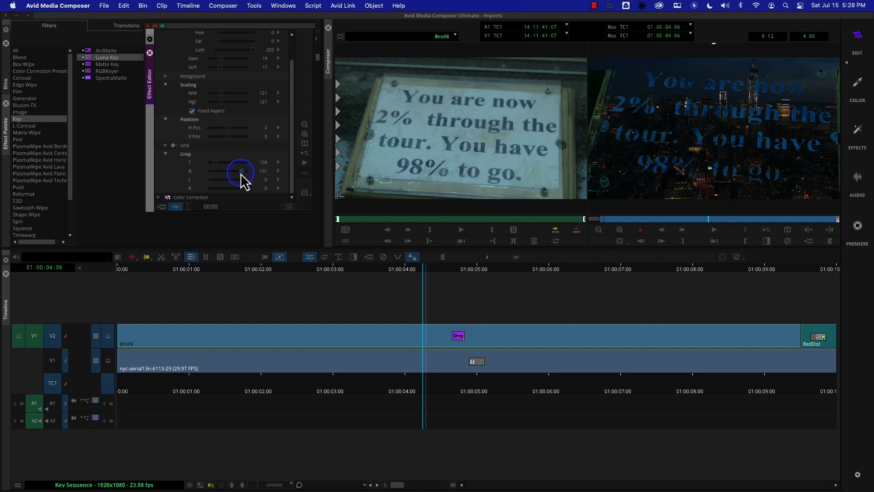
left_click_drag(240, 173, 240, 173)
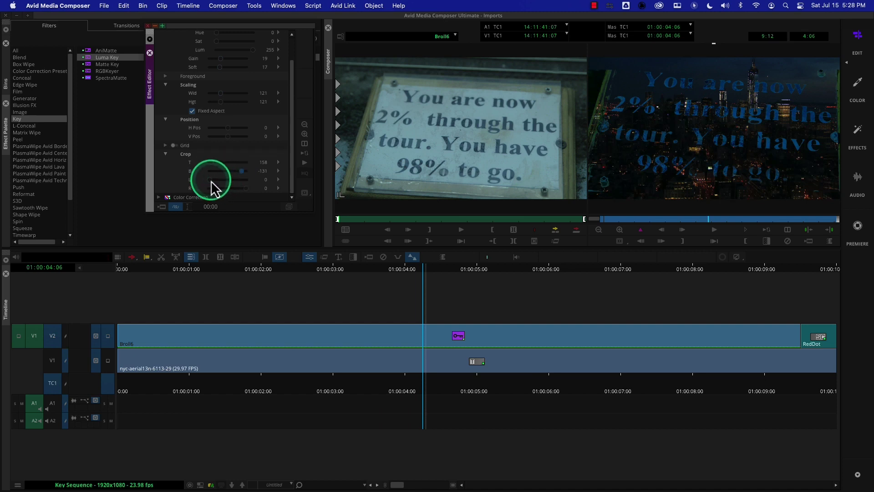
left_click_drag(212, 181, 245, 197)
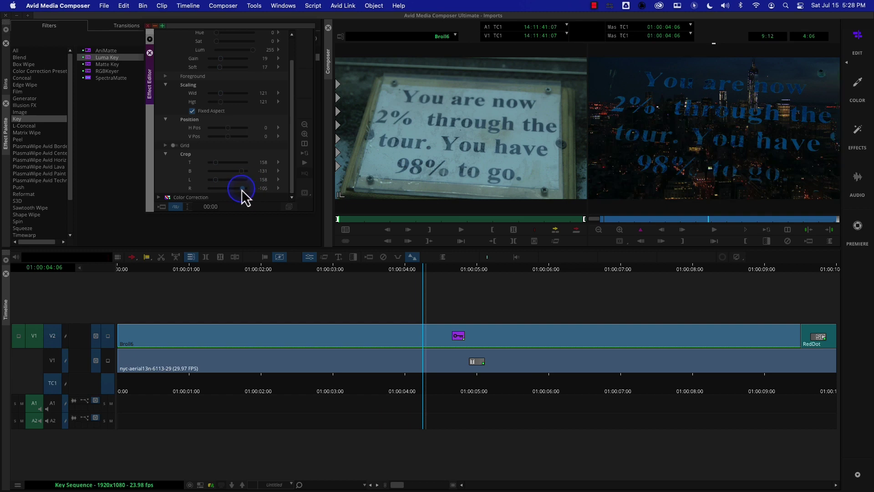
left_click_drag(243, 196, 245, 196)
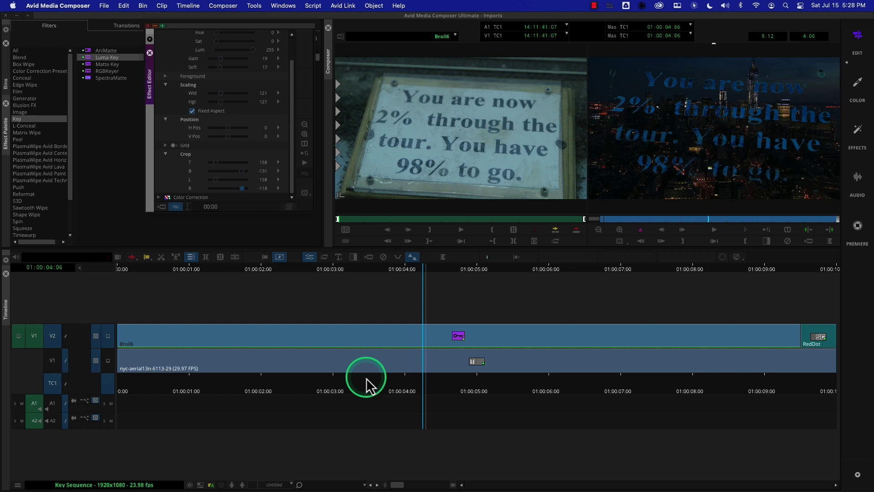
Play back the scaled and cropped Broll6 key over the New York aerial footage and review its effect settings.
key("space")
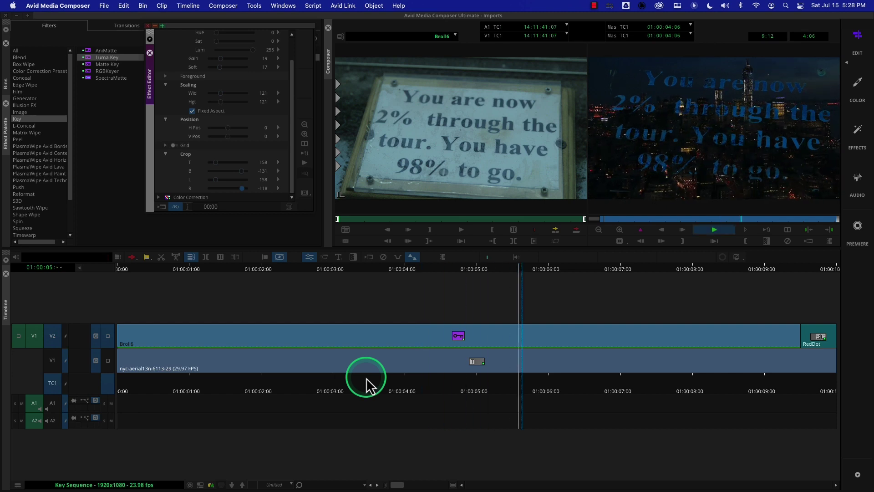
key("space")
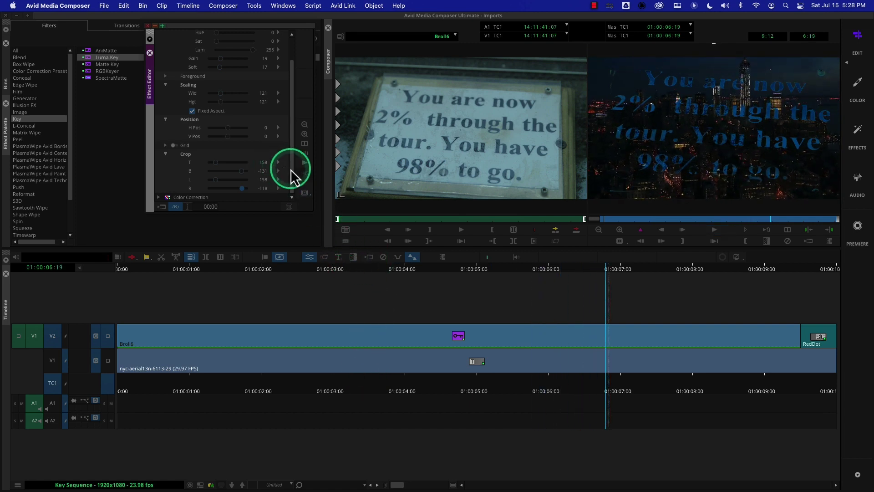
left_click_drag(292, 170, 293, 159)
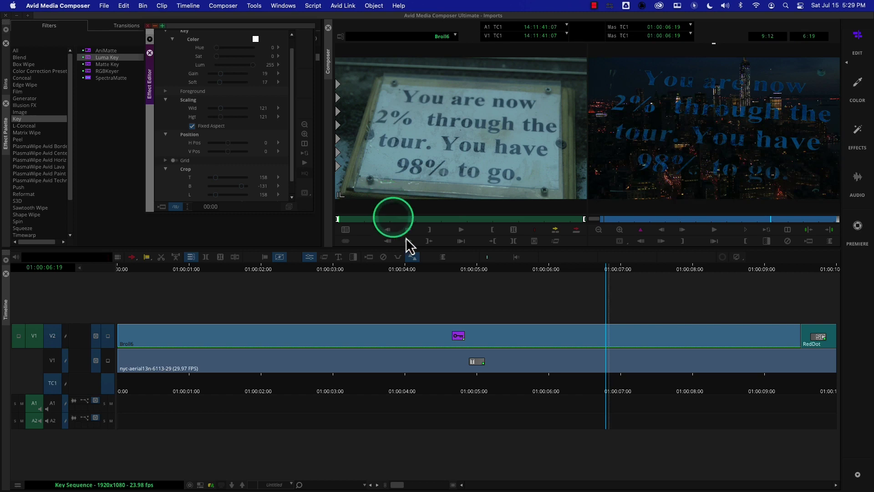
Mark the sequence from start to end, remove all clips from V2, and clear the marks.
left_click(473, 390)
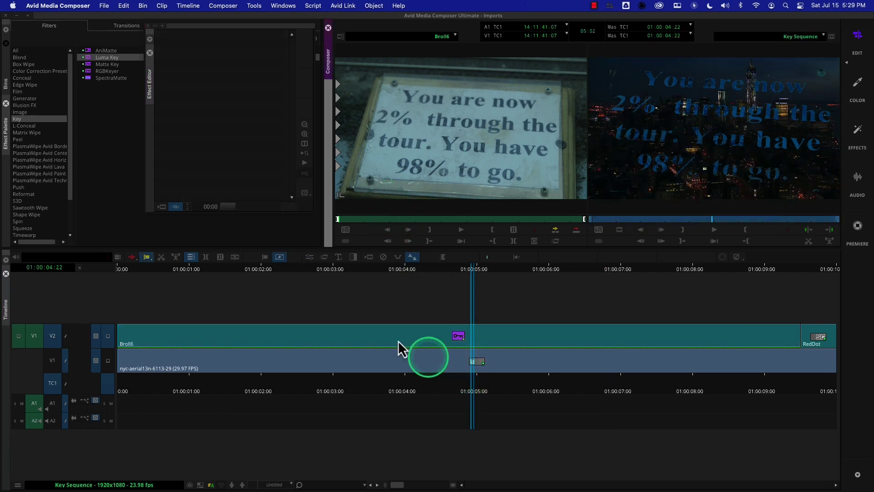
left_click(119, 391)
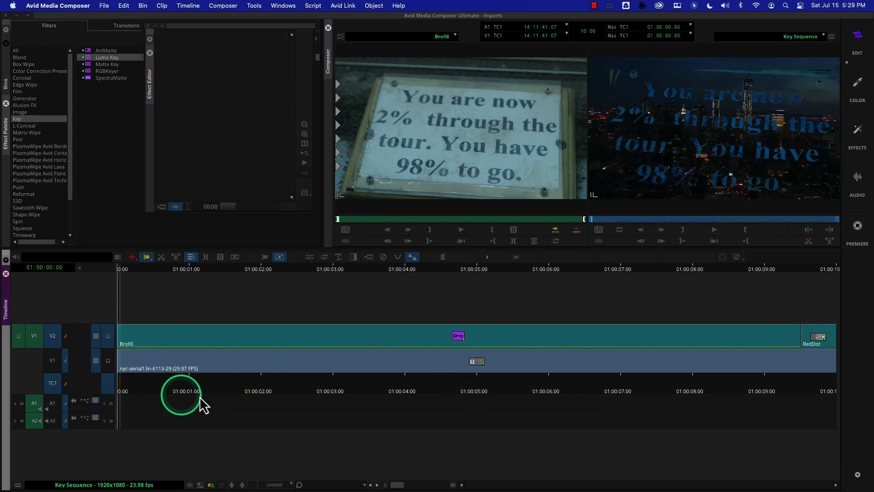
key("End")
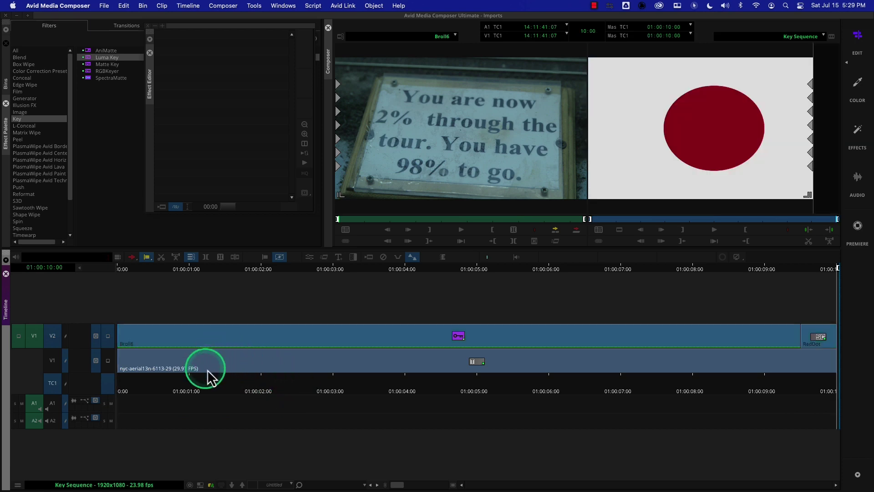
left_click(829, 243)
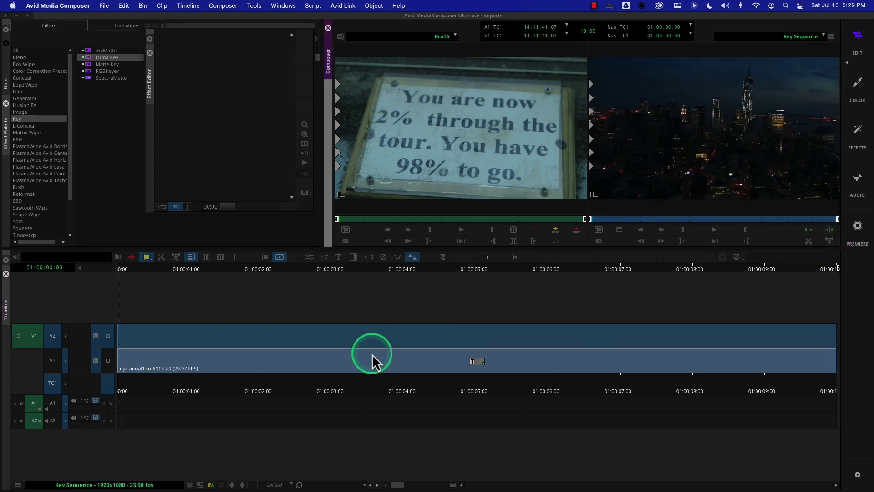
key("g")
left_click_drag(328, 391, 90, 377)
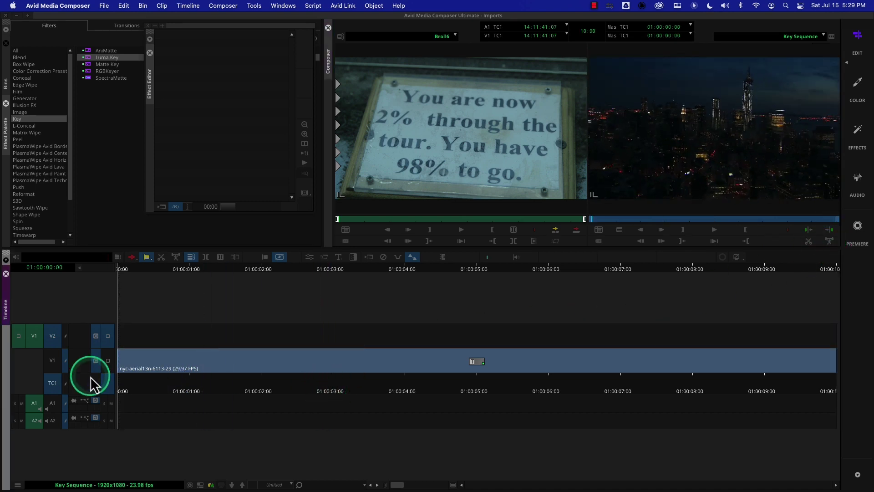
Patch source V1 to record V1, load the green-screen clip of the man aiming a pistol from the Key bin, and scrub through it.
left_click_drag(34, 336, 34, 361)
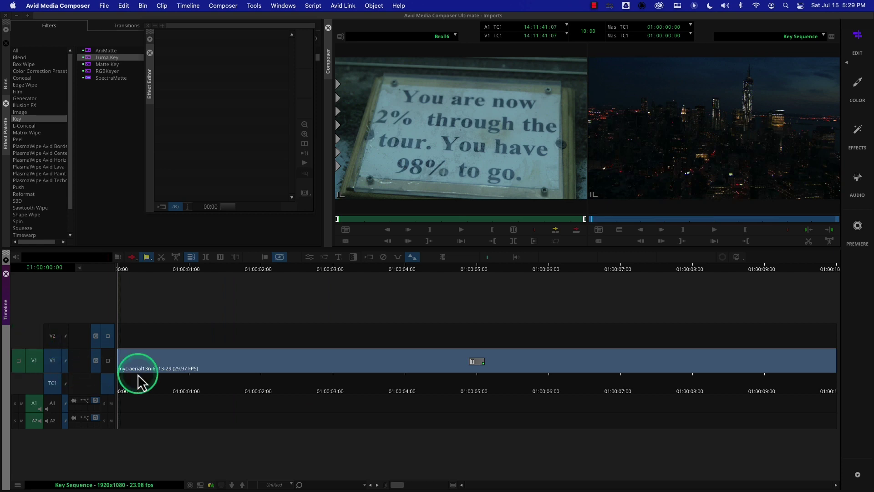
left_click(150, 53)
left_click(6, 86)
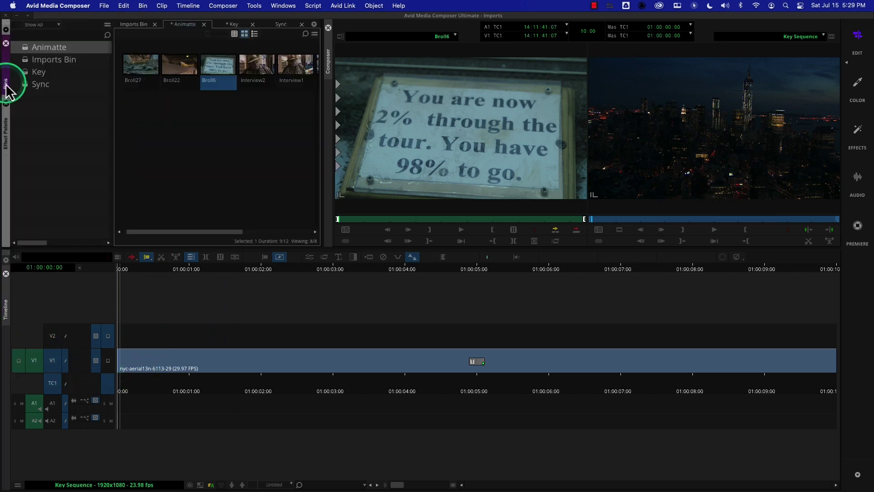
left_click(231, 25)
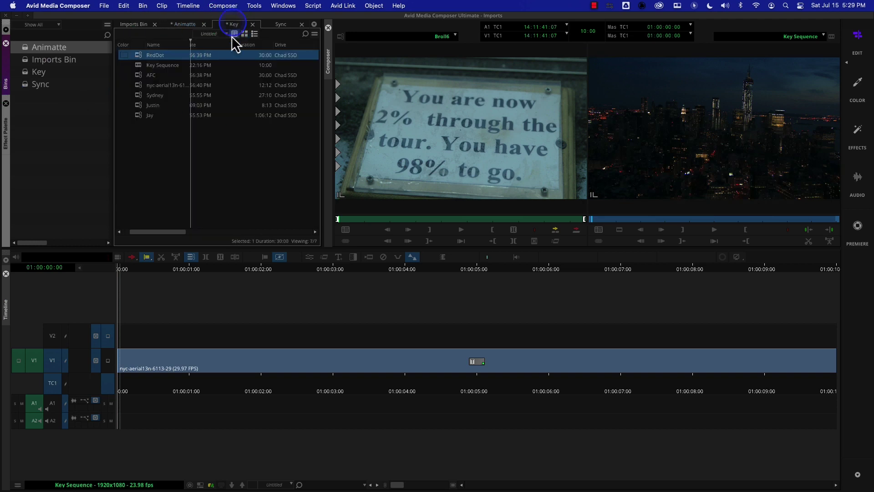
double_click(142, 105)
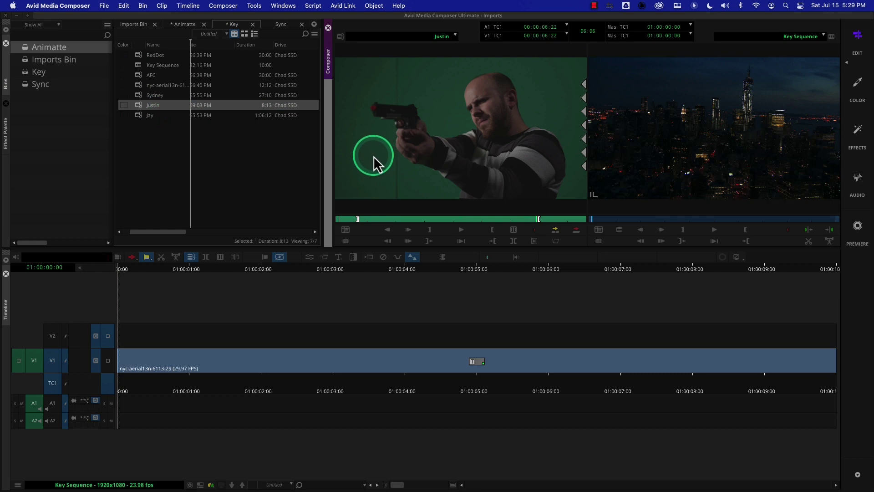
left_click_drag(369, 219, 392, 219)
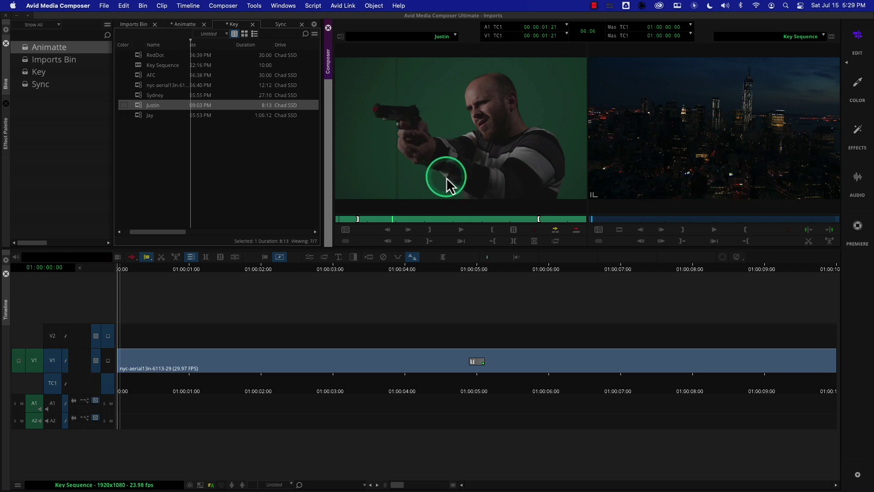
left_click_drag(393, 218, 404, 218)
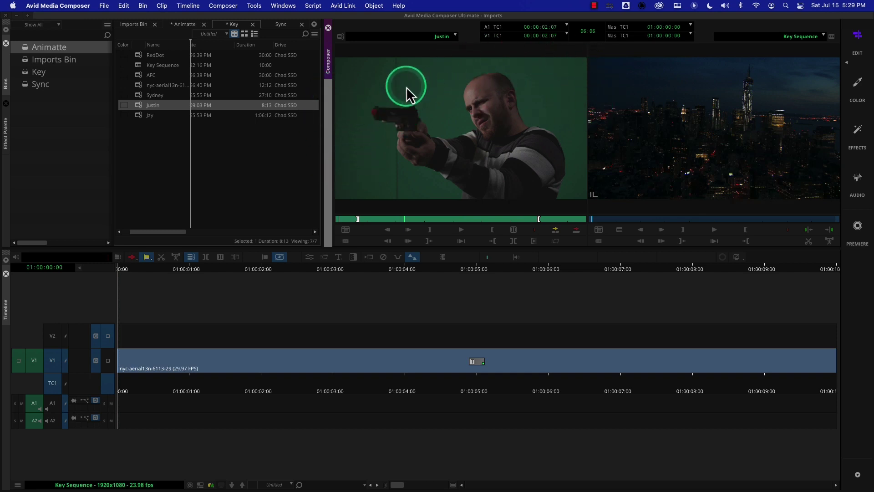
left_click(431, 88)
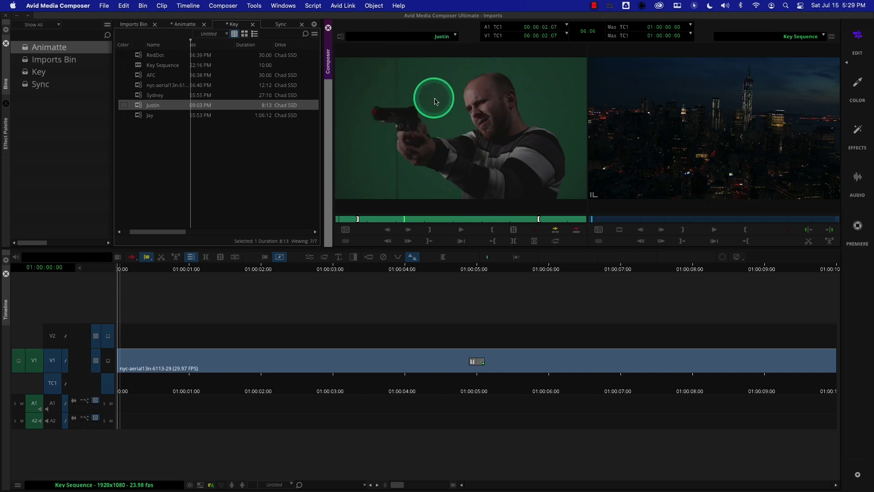
left_click(436, 103)
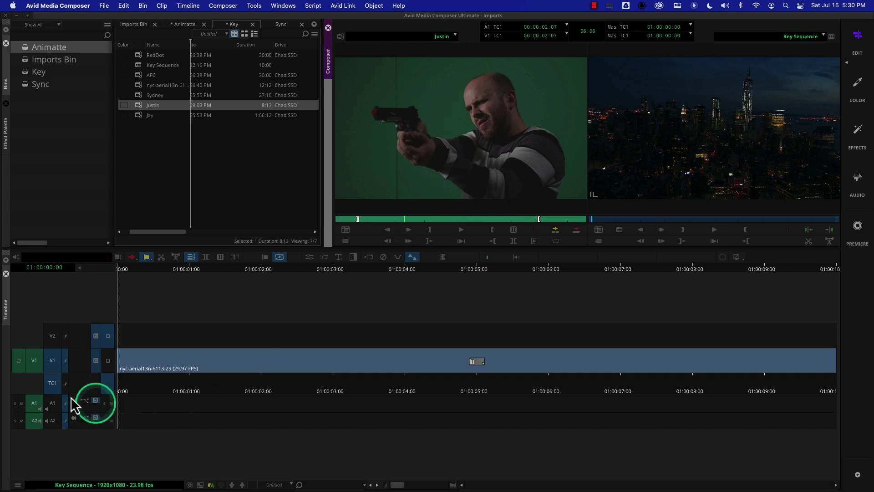
Patch source V1 to record V2 and overwrite the marked green-screen clip onto V2 at the start of the sequence.
left_click_drag(34, 361, 53, 336)
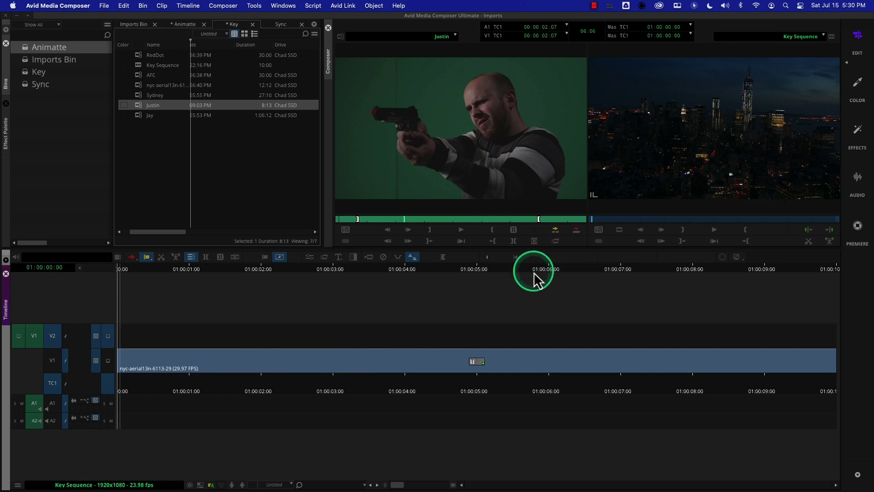
left_click(579, 229)
left_click_drag(412, 383, 300, 385)
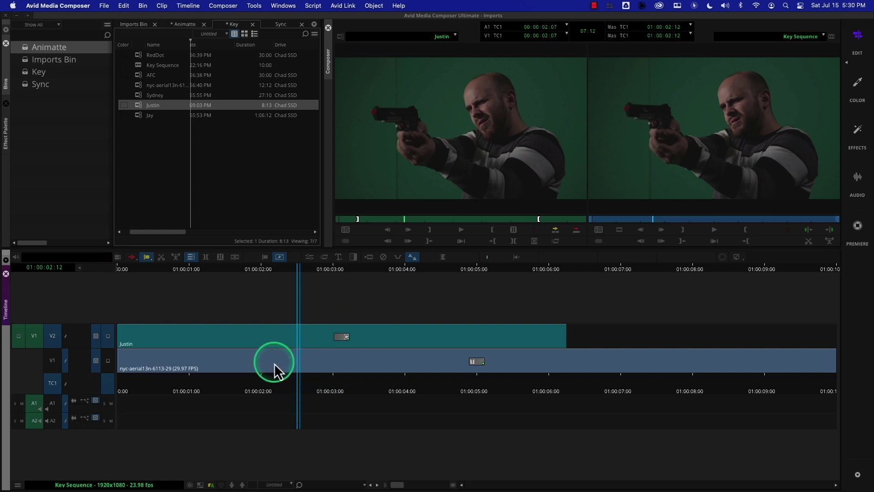
Apply the RGBKeyer effect from the Key category to the green-screen clip on V2.
left_click(4, 131)
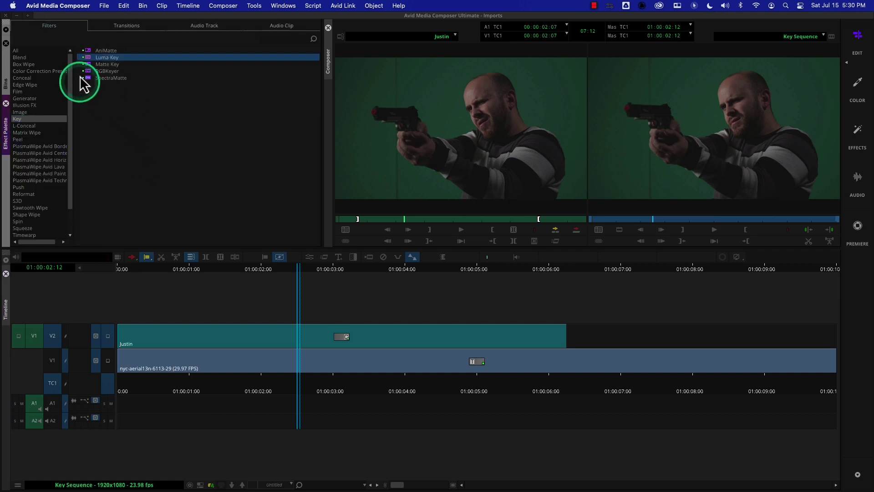
left_click(87, 71)
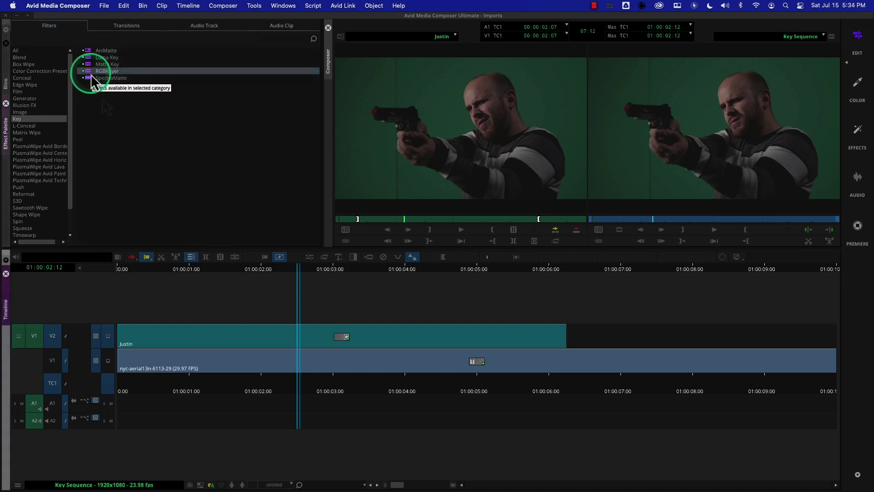
left_click_drag(89, 75, 271, 340)
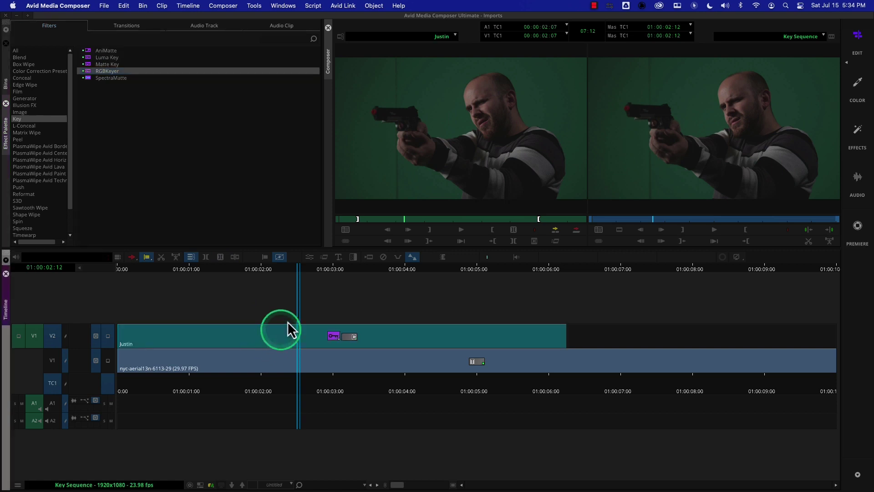
Set the RGBKeyer key color by sampling the green backdrop in the record monitor, cancelling the color dialog and closing the color readout.
left_click(309, 257)
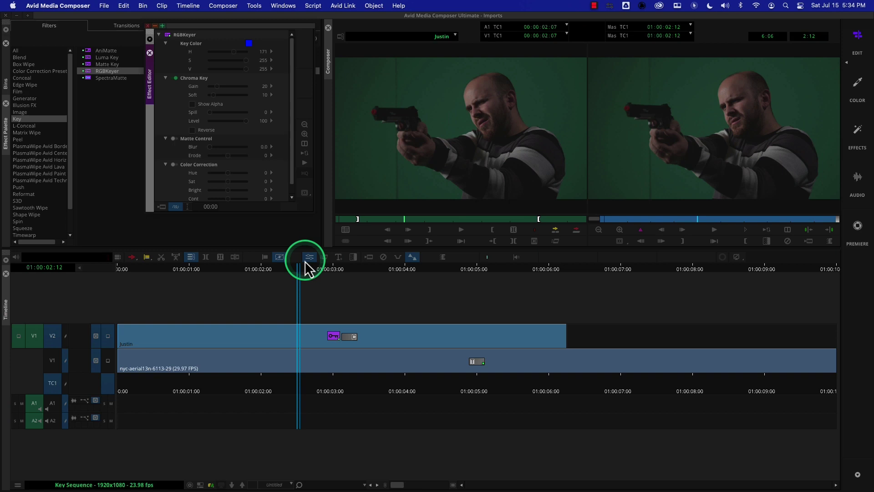
left_click(250, 43)
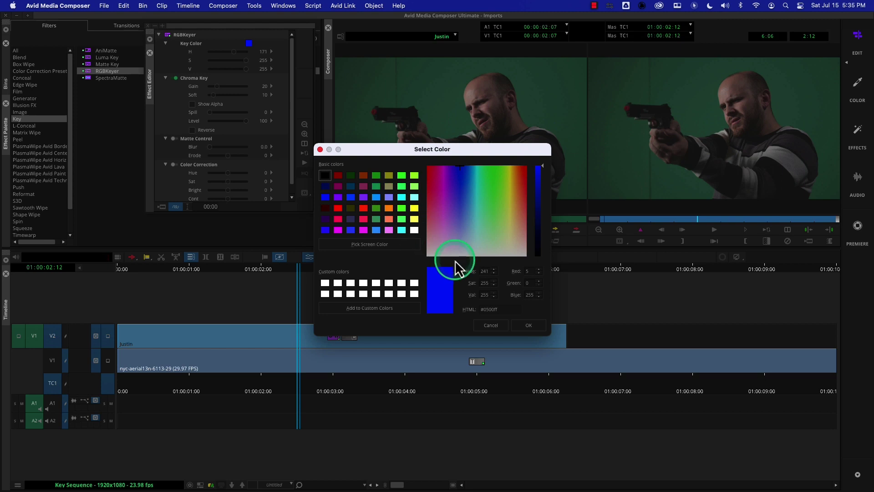
left_click(491, 325)
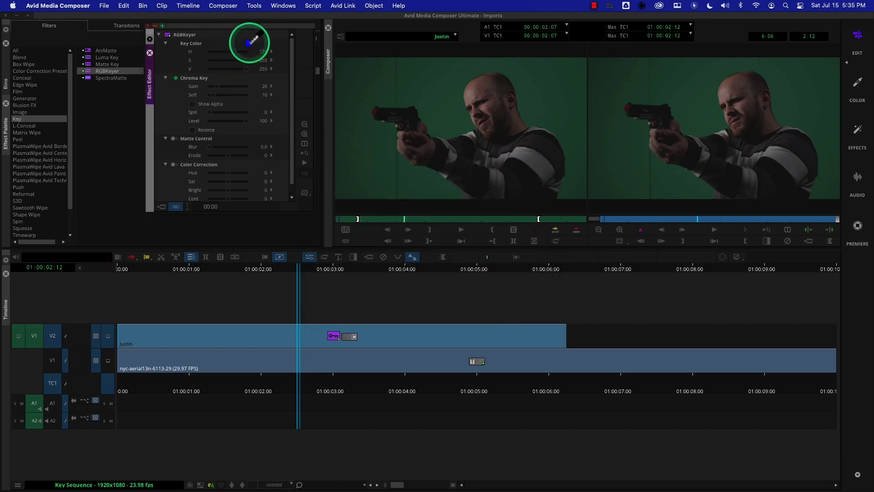
left_click(249, 44)
left_click_drag(249, 44, 652, 184)
left_click_drag(604, 211, 627, 141)
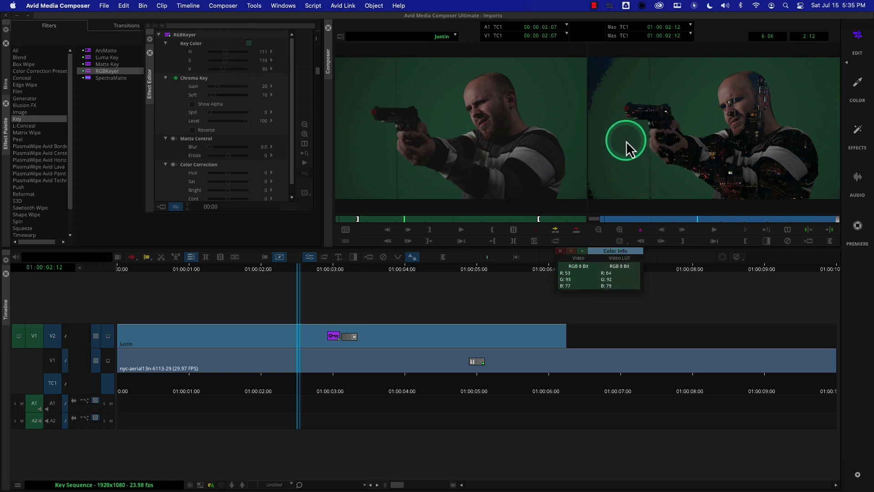
left_click_drag(646, 78, 617, 159)
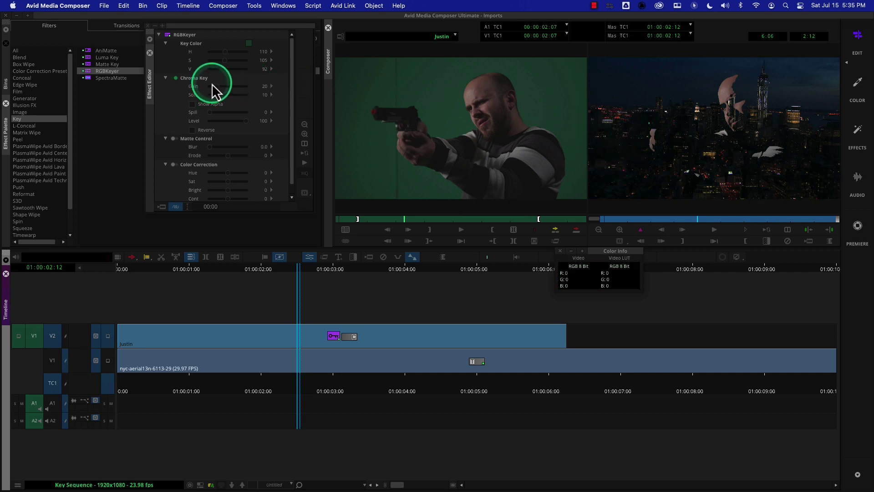
left_click(561, 251)
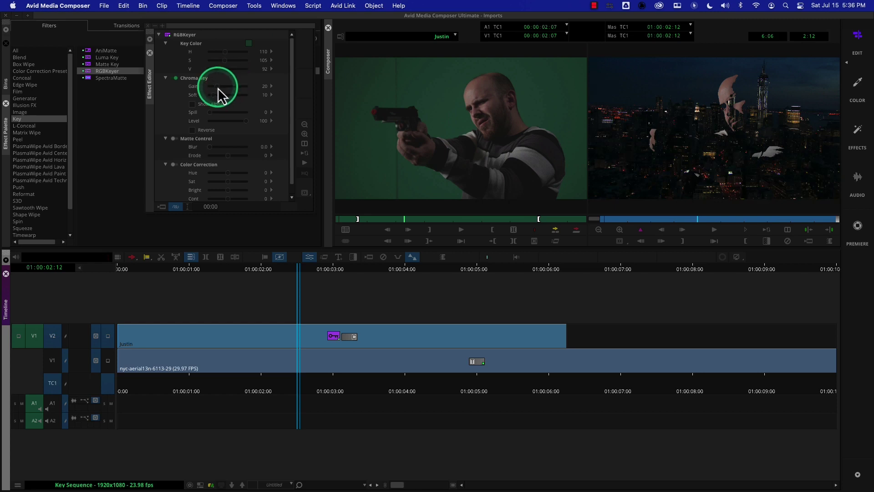
Lower the RGBKeyer's Chroma Key Gain to 1 to restore the man over the city footage.
left_click_drag(218, 88, 211, 88)
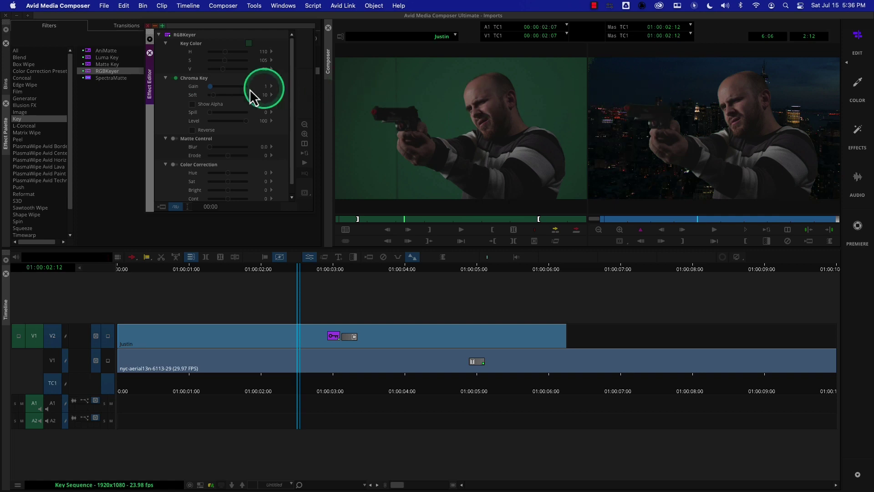
left_click_drag(211, 87, 209, 88)
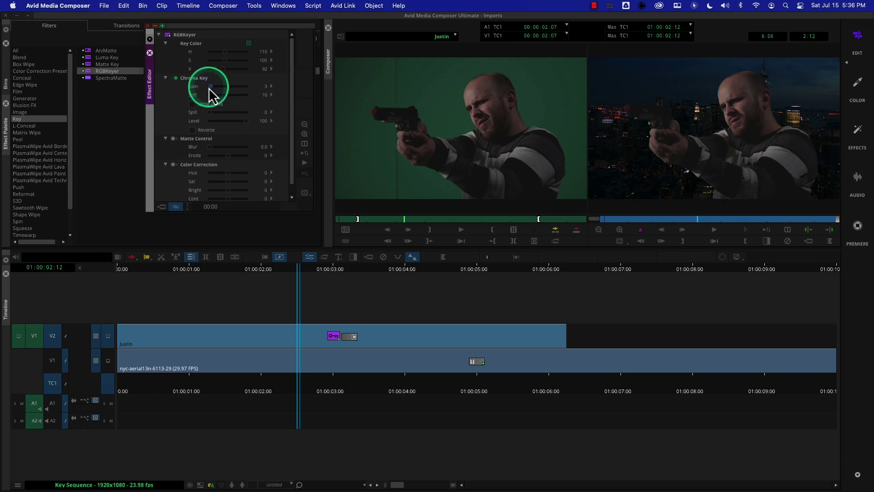
left_click_drag(211, 87, 209, 89)
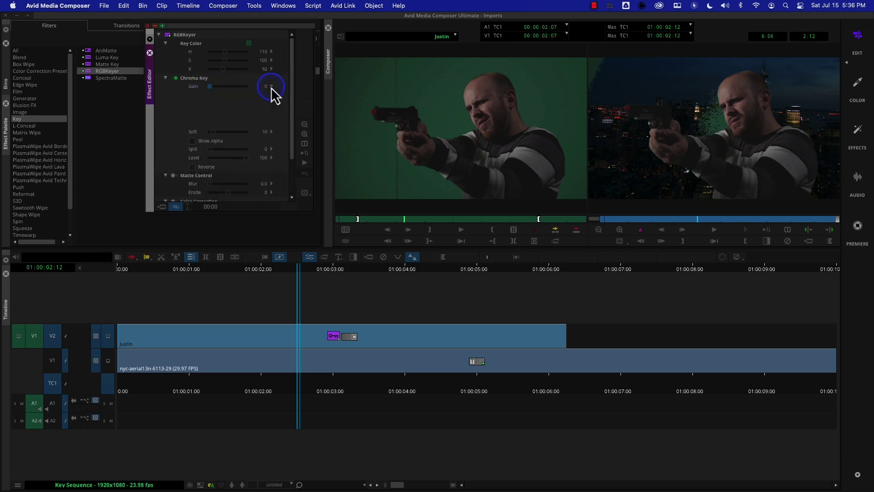
left_click(271, 87)
left_click(271, 87)
left_click(272, 86)
left_click(271, 86)
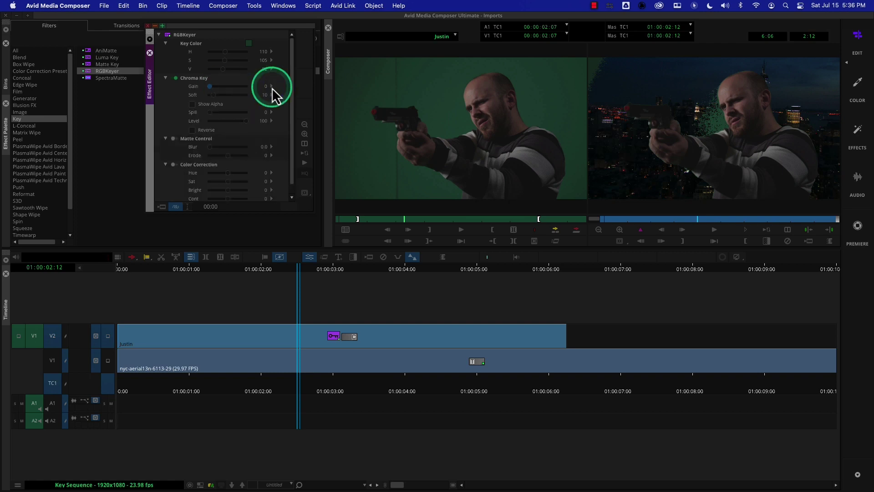
left_click_drag(212, 86, 210, 87)
right_click(212, 86)
left_click(212, 87)
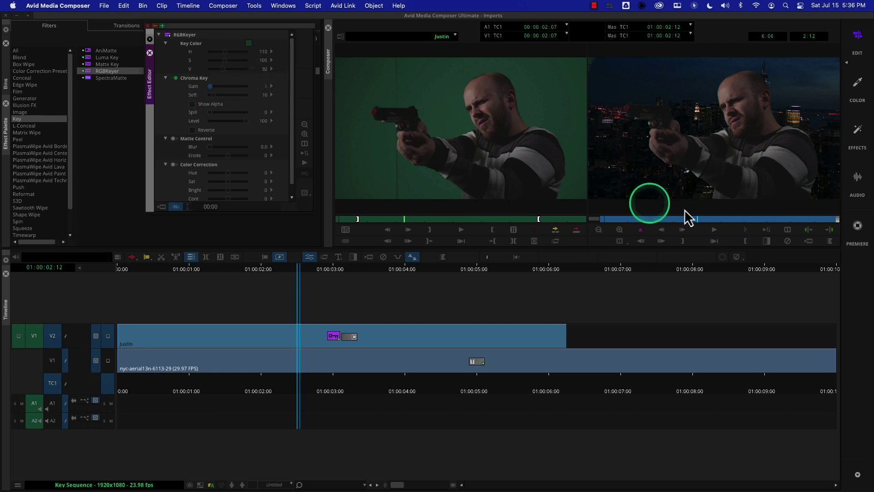
Set the Chroma Key Soft to 12 and scrub the sequence to check the key.
left_click_drag(693, 222, 670, 221)
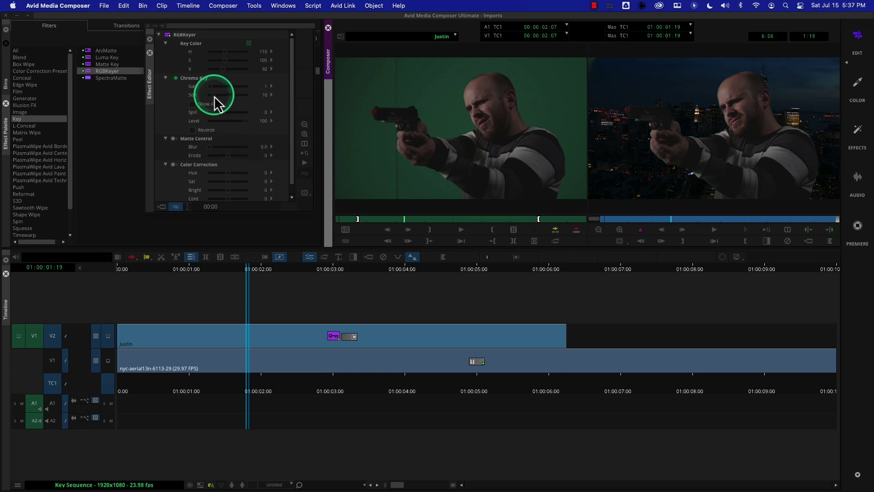
left_click_drag(214, 95, 213, 95)
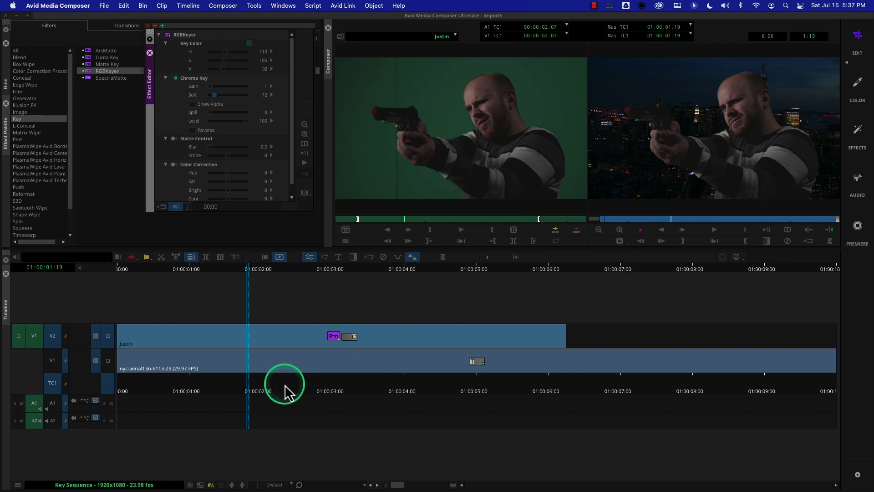
left_click_drag(285, 391, 312, 396)
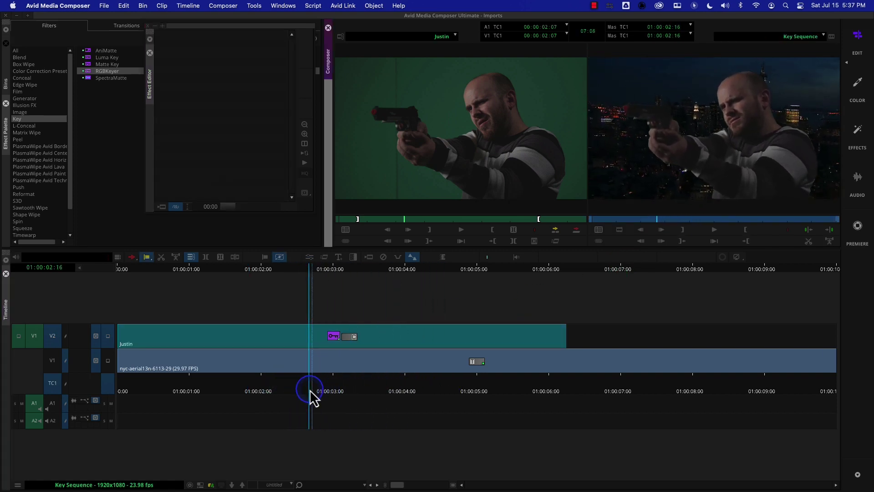
Compare the RGBKeyer's alpha matte with the composite and scrub to 01:00:02:18 to inspect the matte.
left_click(309, 258)
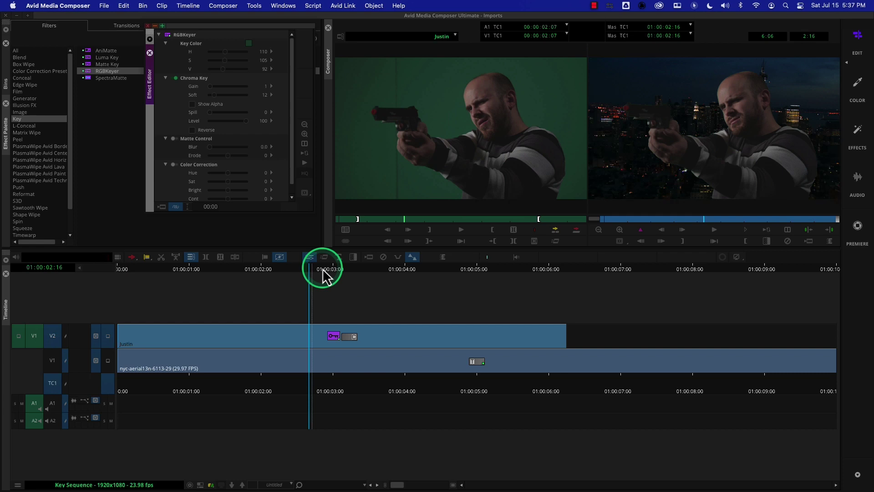
left_click(192, 105)
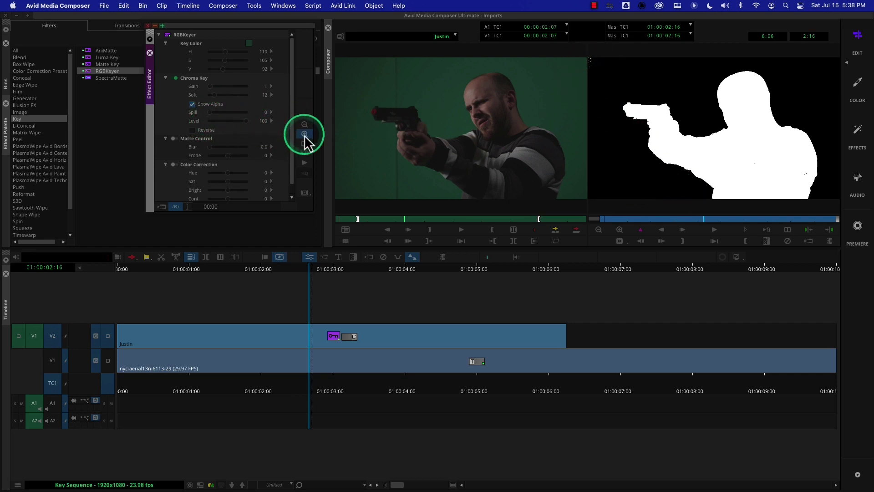
left_click(192, 105)
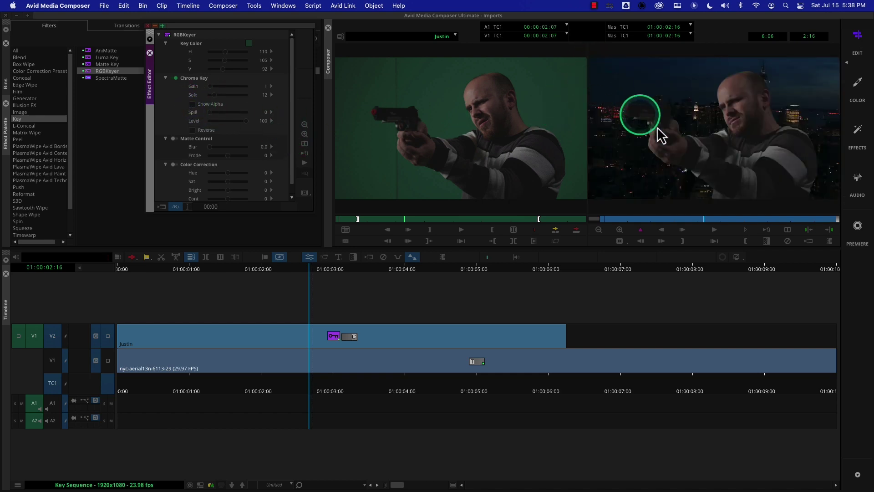
left_click(192, 105)
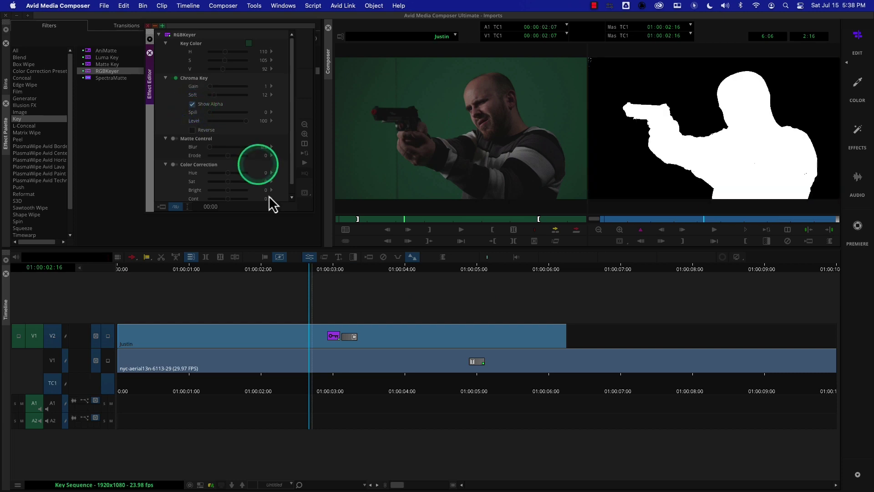
left_click(302, 384)
mouse_move(305, 386)
left_mouse_down()
mouse_move(346, 387)
mouse_move(317, 395)
left_mouse_up()
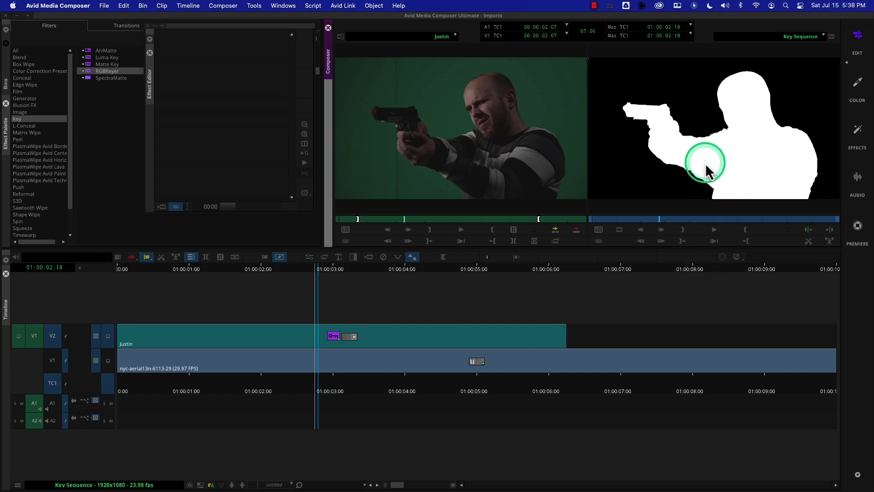
key("ctrl")
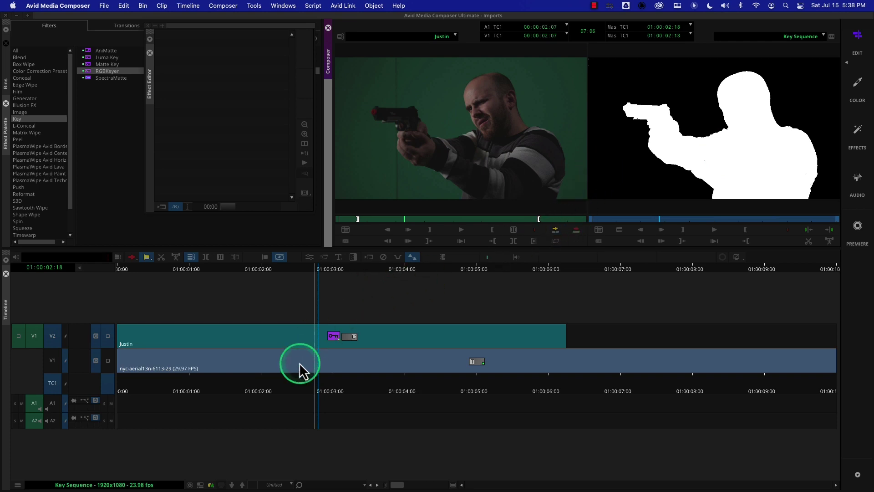
Set the Chroma Key Soft to 10 and magnify the matte edge along the man's shoulder and arm.
left_click(308, 259)
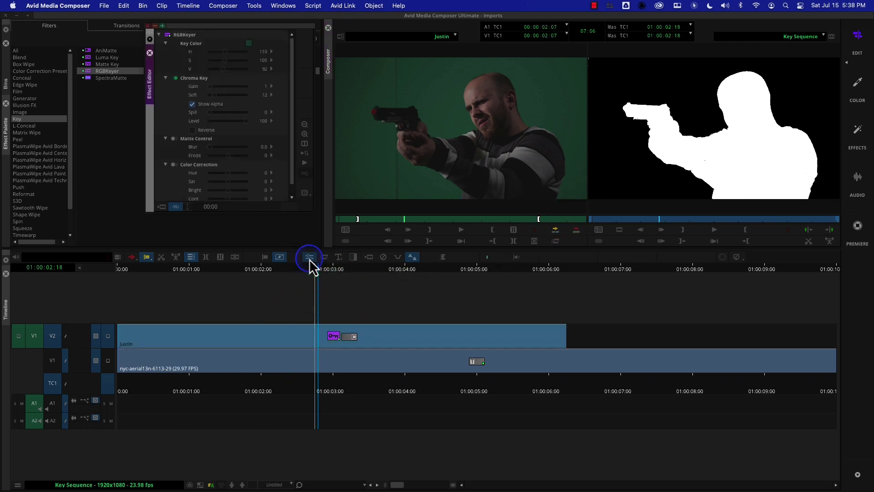
left_click(215, 96)
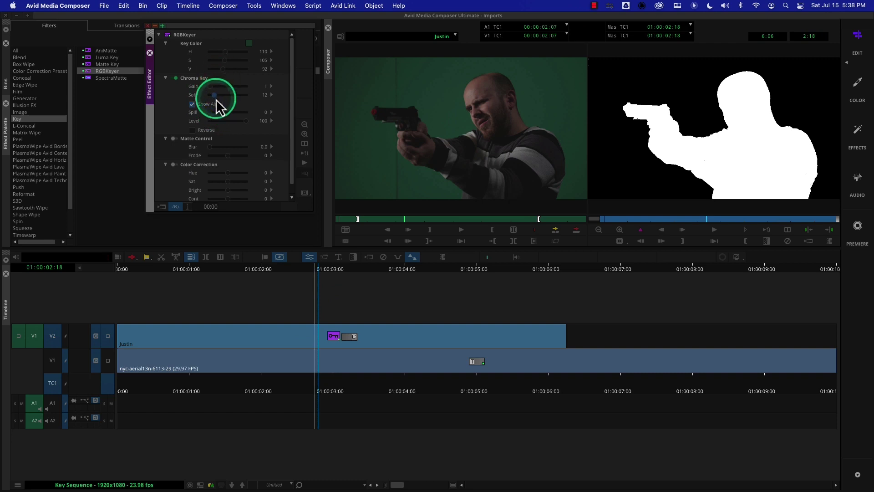
type("1")
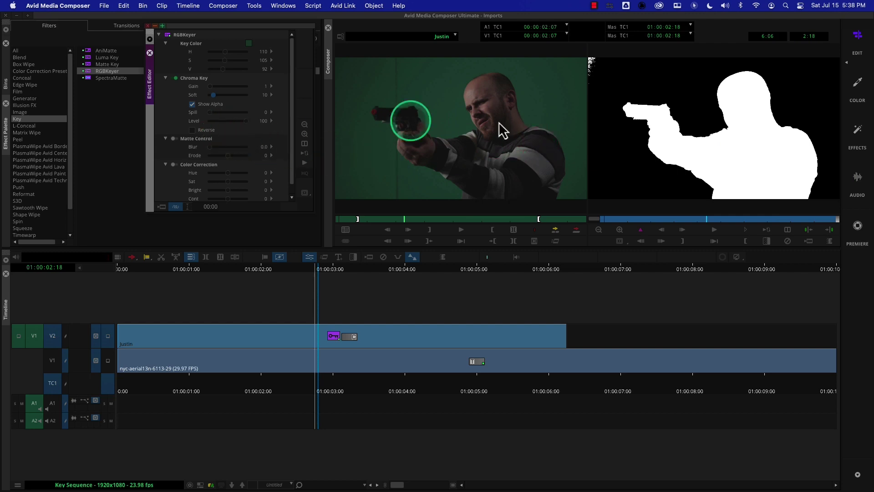
left_click(619, 230)
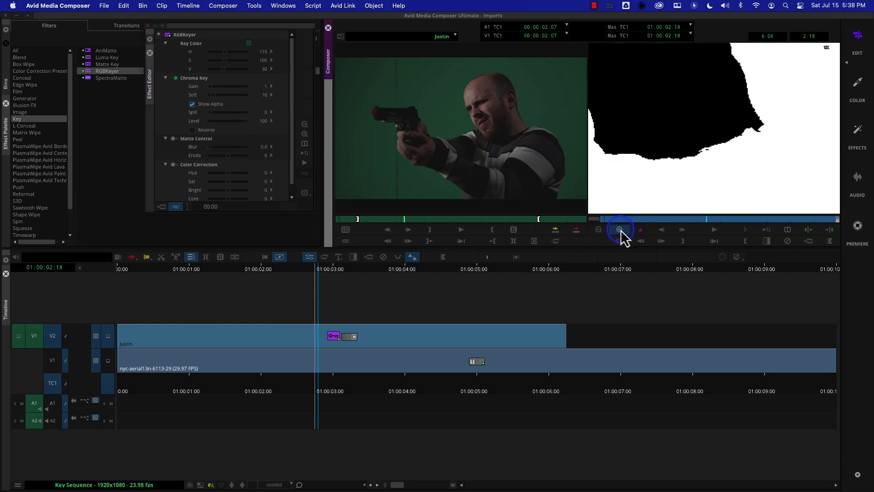
left_click(619, 230)
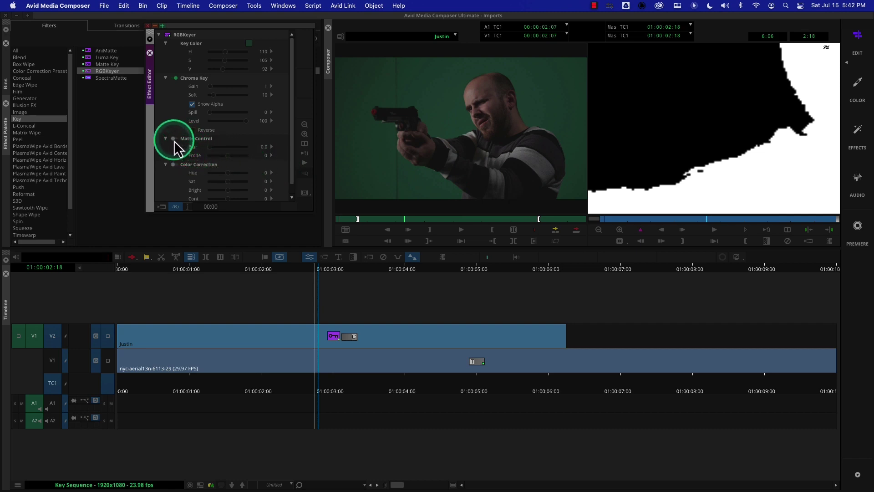
Hide the alpha matte and compare the composite with Matte Control on and off, zoomed in and at full view.
left_click(192, 104)
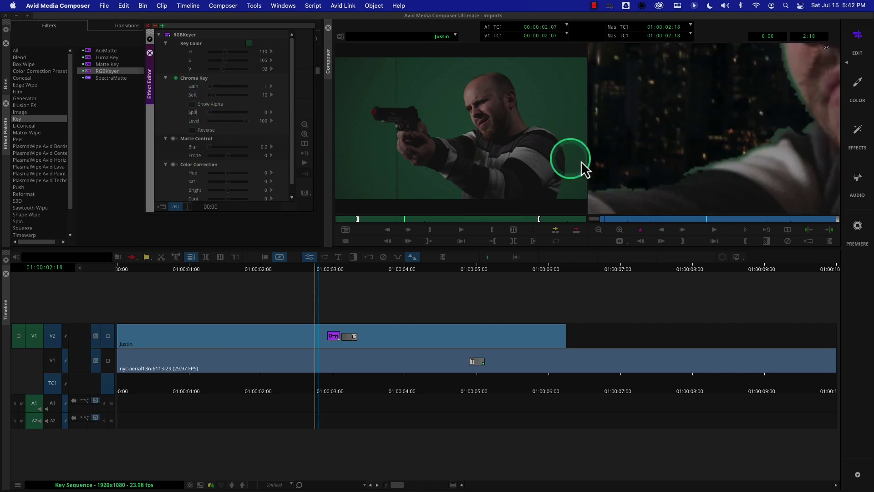
left_click(174, 139)
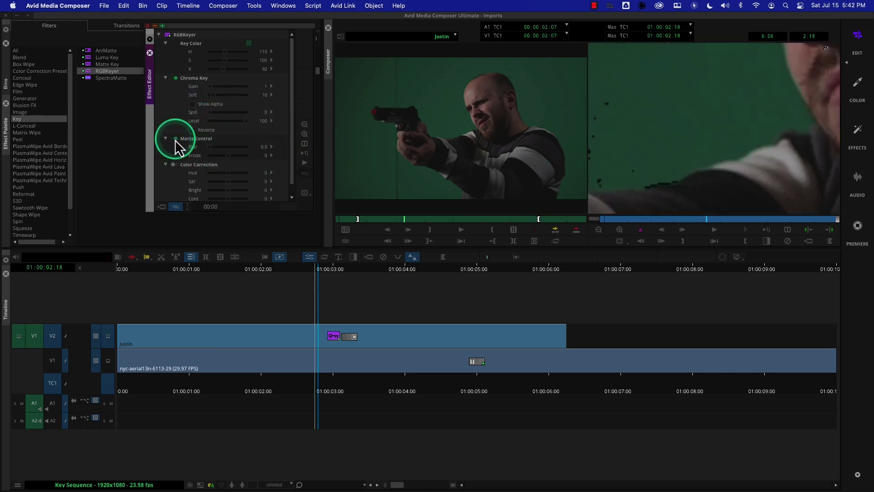
left_click(599, 230)
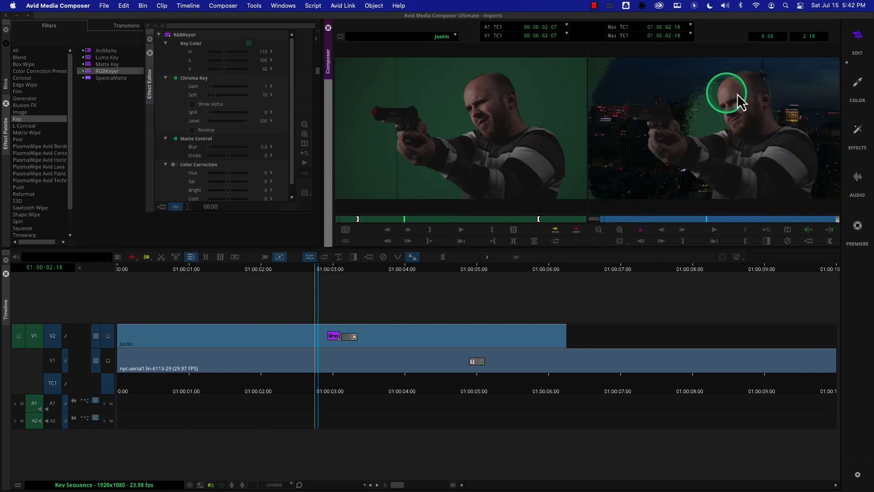
left_click(175, 139)
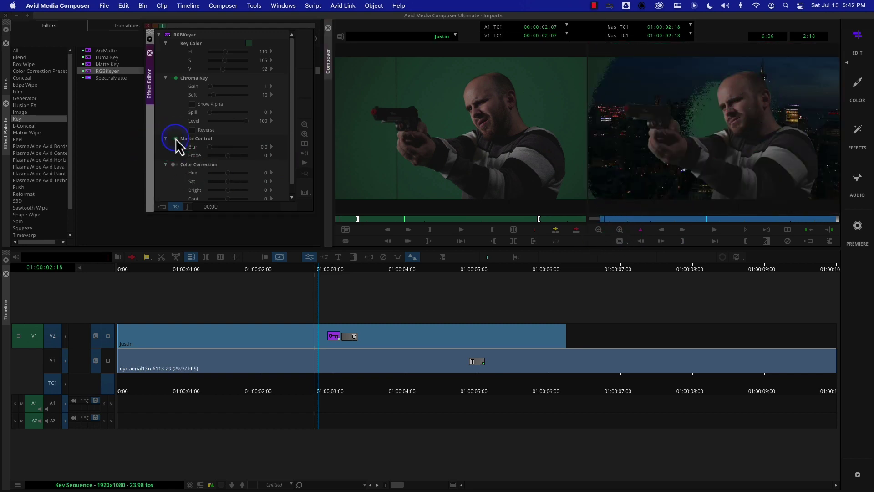
left_click(175, 138)
left_click(175, 139)
left_click(175, 138)
left_click(176, 139)
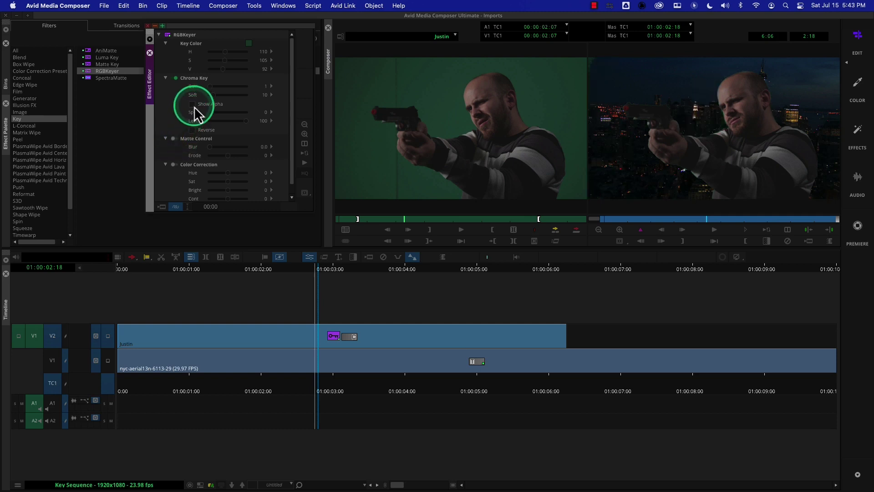
Compare the alpha matte with Matte Control on and off, and return to the composite view.
left_click(193, 104)
left_click(171, 139)
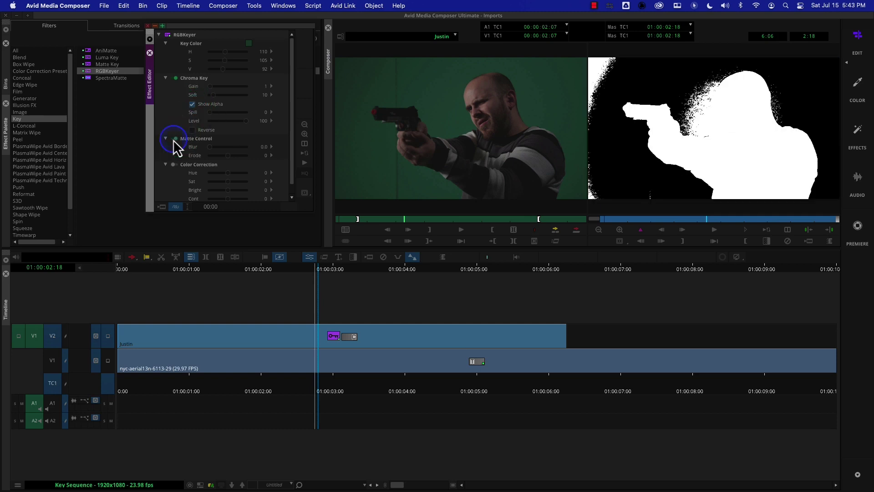
left_click(171, 140)
left_click(192, 104)
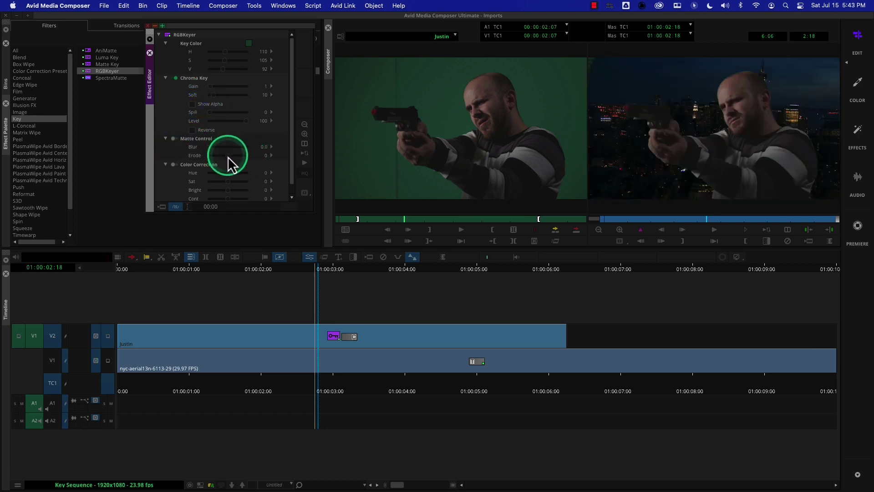
Set the Matte Control Erode to -8 and the Chroma Key Gain to 3.
left_click_drag(228, 157, 226, 156)
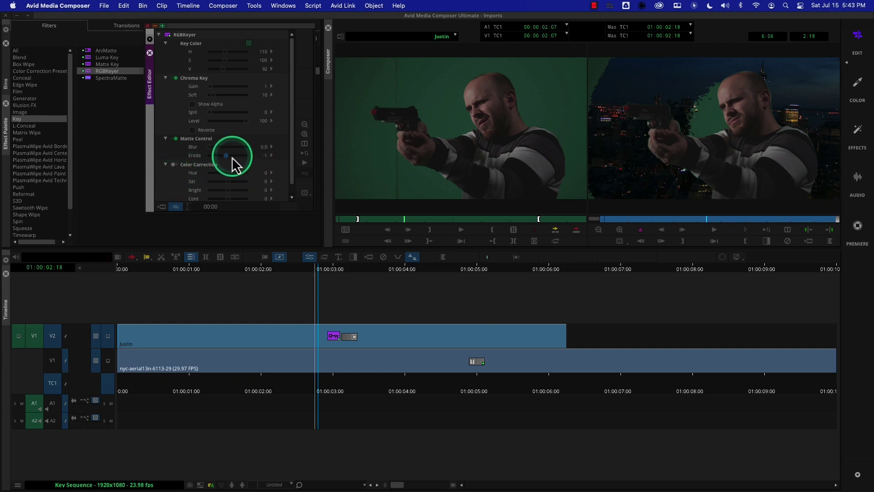
left_click_drag(226, 156, 213, 158)
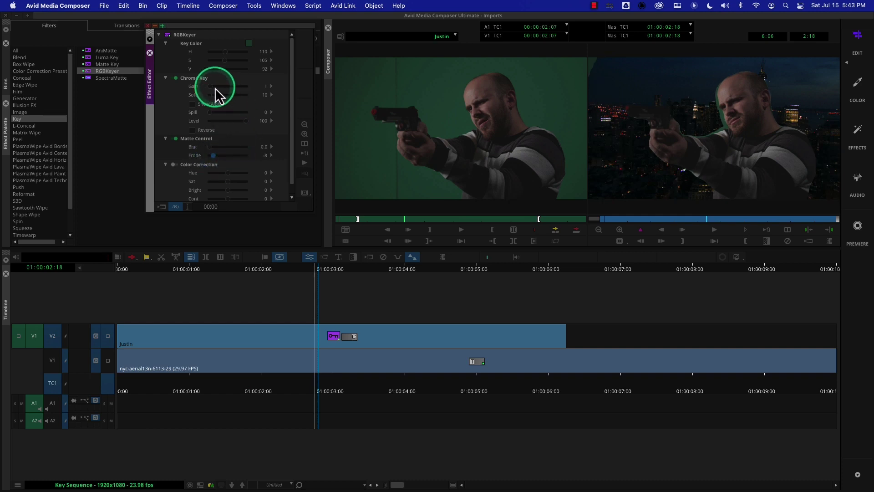
left_click_drag(210, 87, 210, 87)
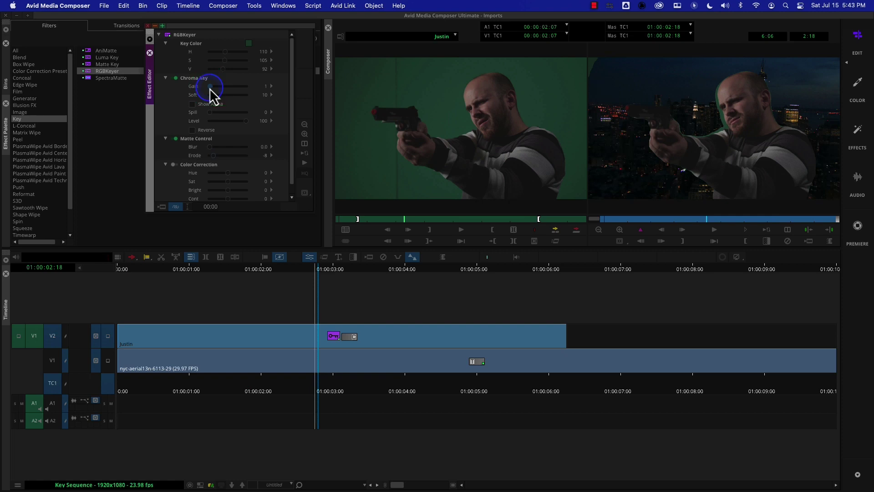
key("Right")
key("Right")
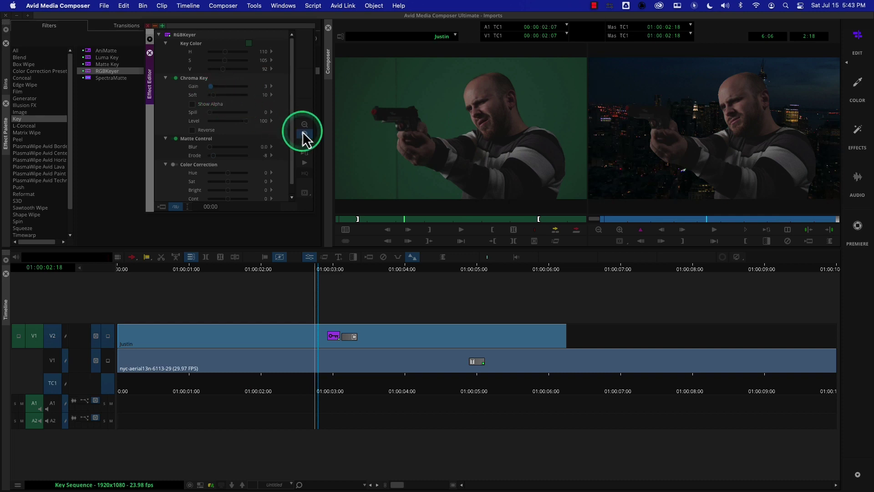
Try slightly lower and higher values for the Chroma Key Soft.
left_click(213, 95)
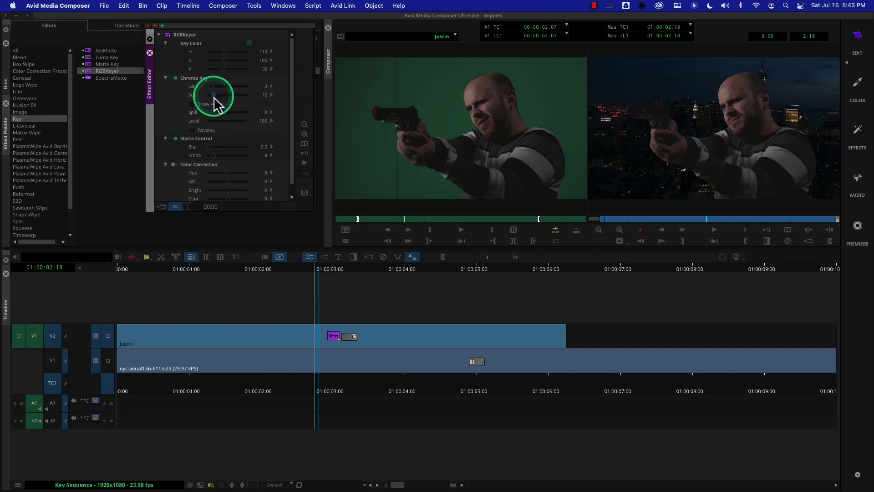
key("Left")
key("Right")
key("Right")
Set the Matte Control Blur to 1.5 to soften the magnified edge along the man's shoulder and arm.
left_click(619, 229)
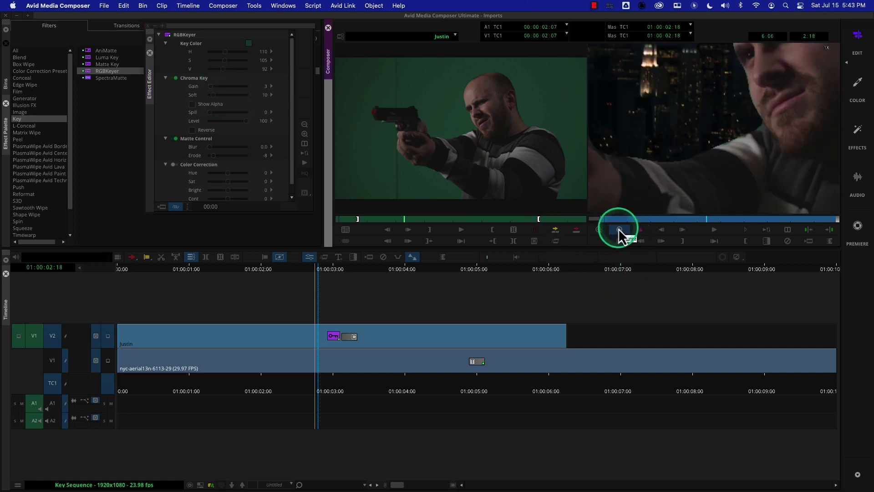
left_click(619, 229)
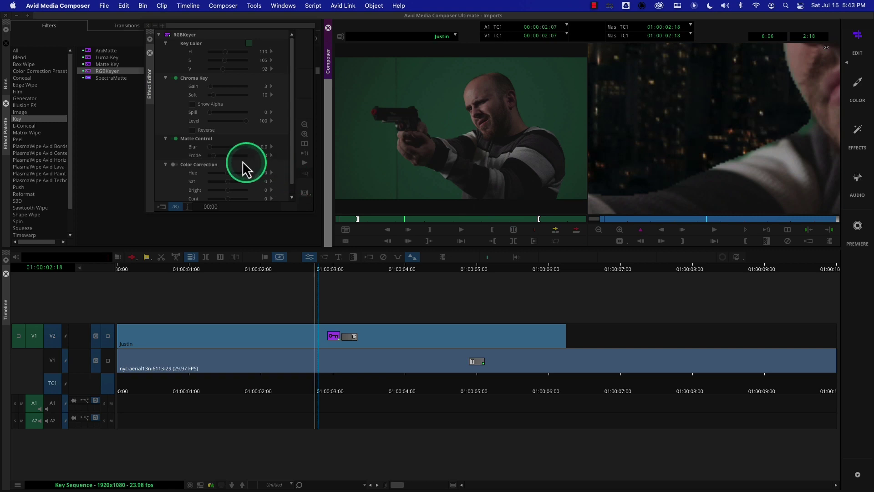
left_click(213, 156)
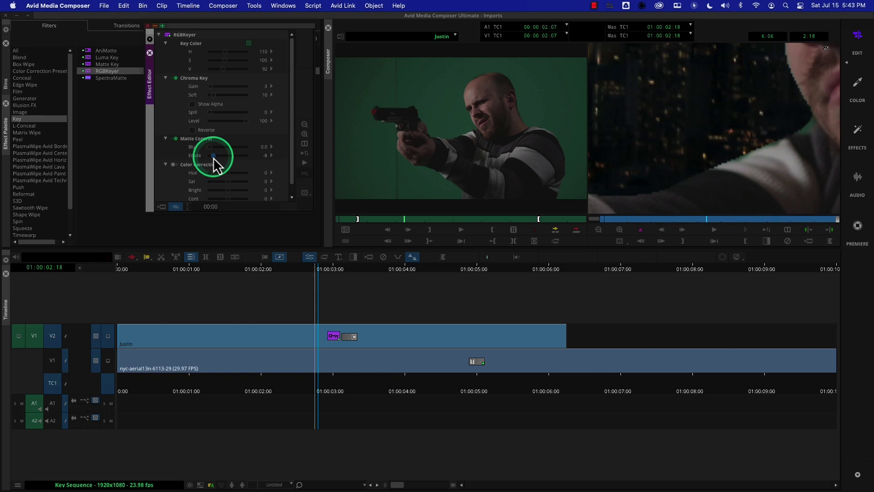
left_click(212, 151)
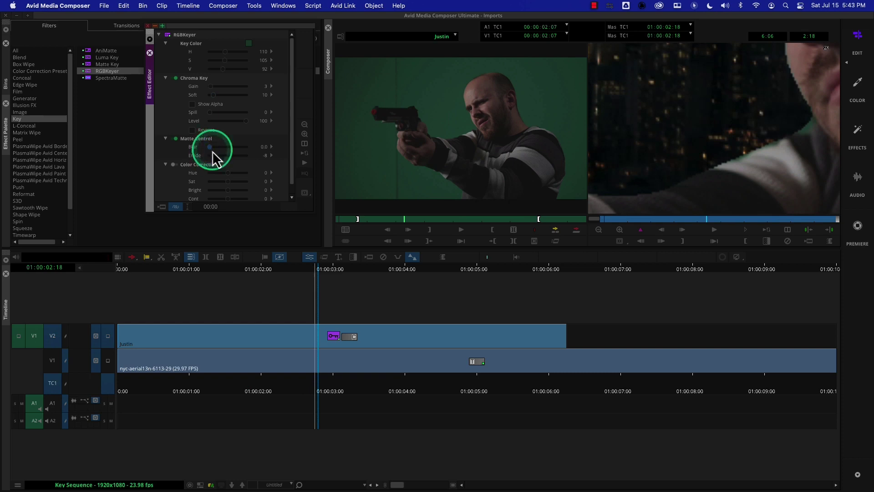
key("Right")
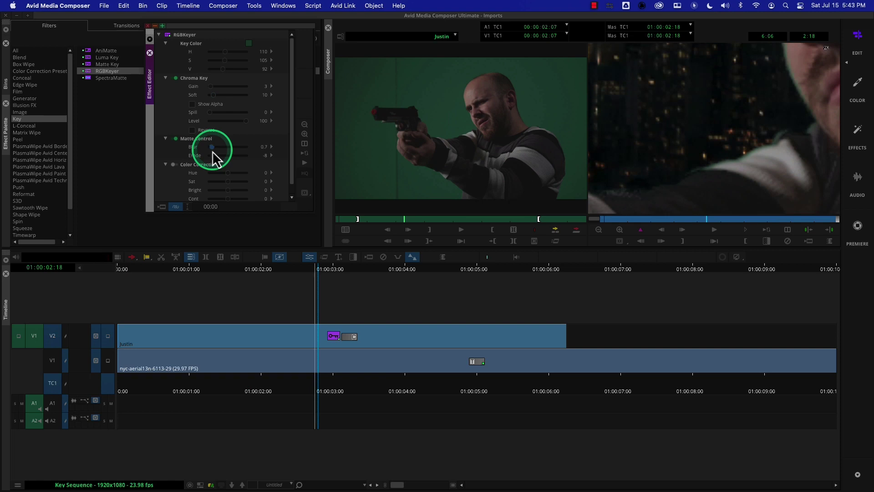
key("Right")
key("Right")
key("Right")
key("Right")
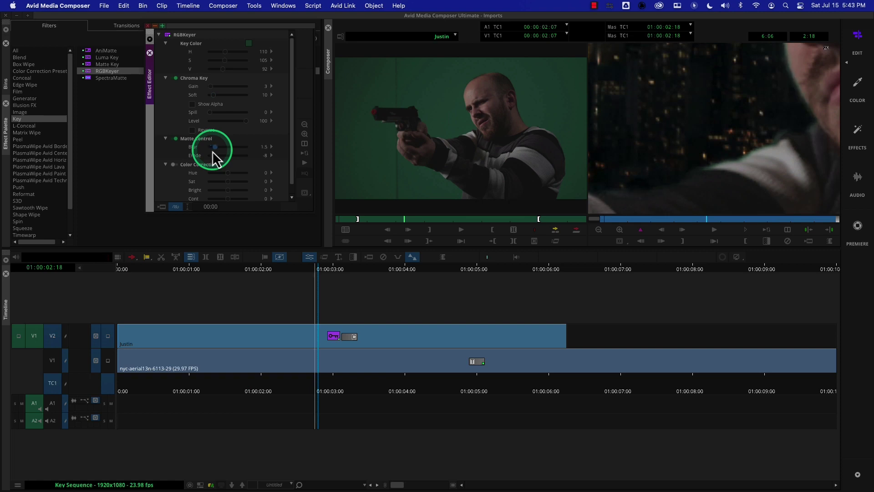
Check the blurred key at full view and magnified, and set the Matte Control Erode to -9.
left_click(599, 230)
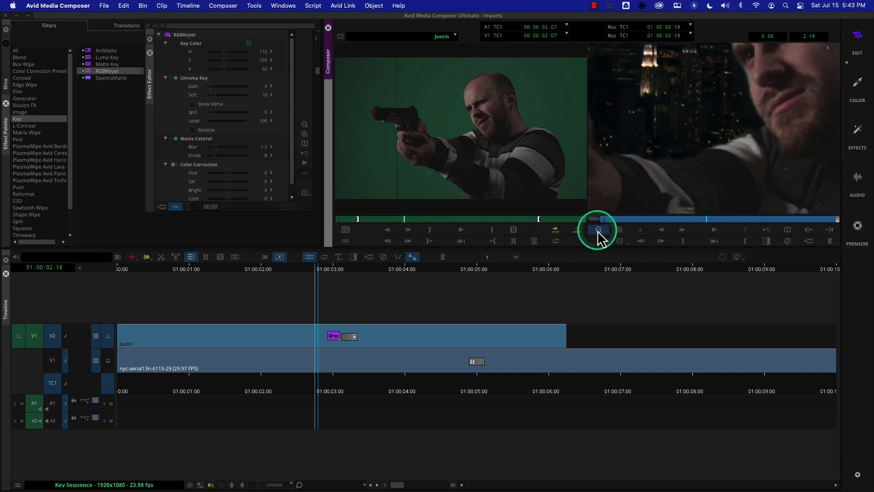
left_click(597, 230)
left_click(619, 230)
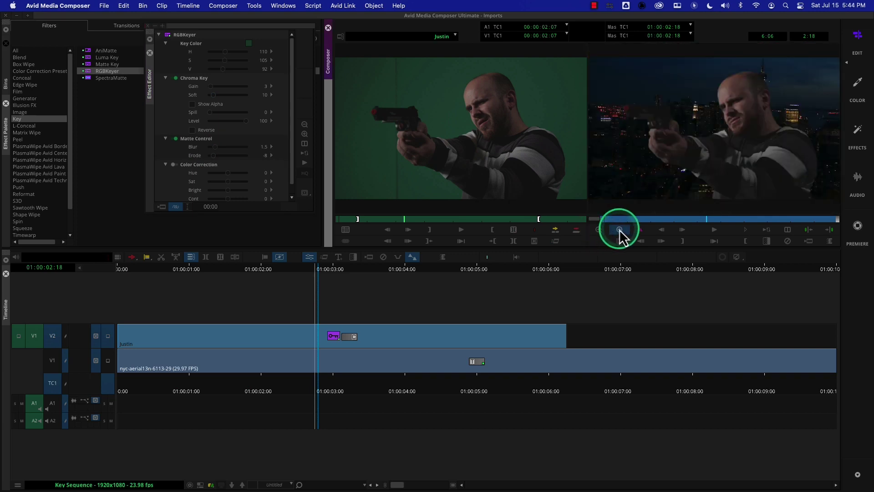
left_click(619, 230)
left_click(406, 197)
left_click(217, 150)
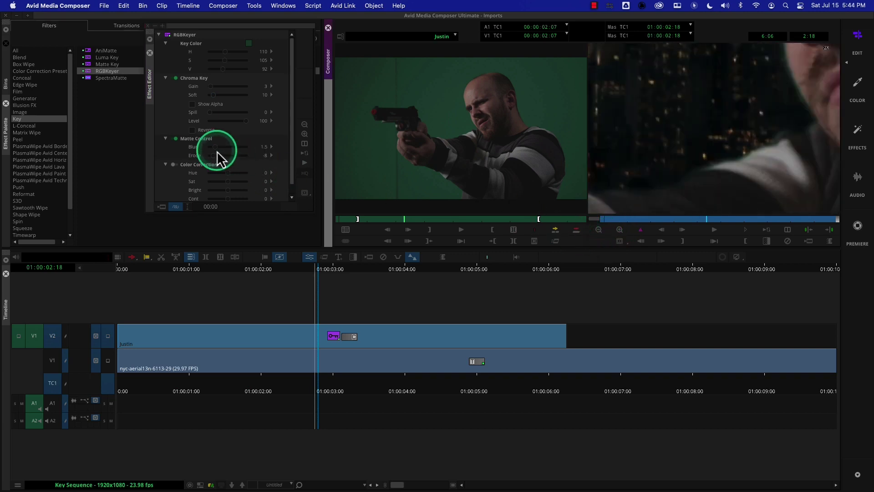
left_click(214, 156)
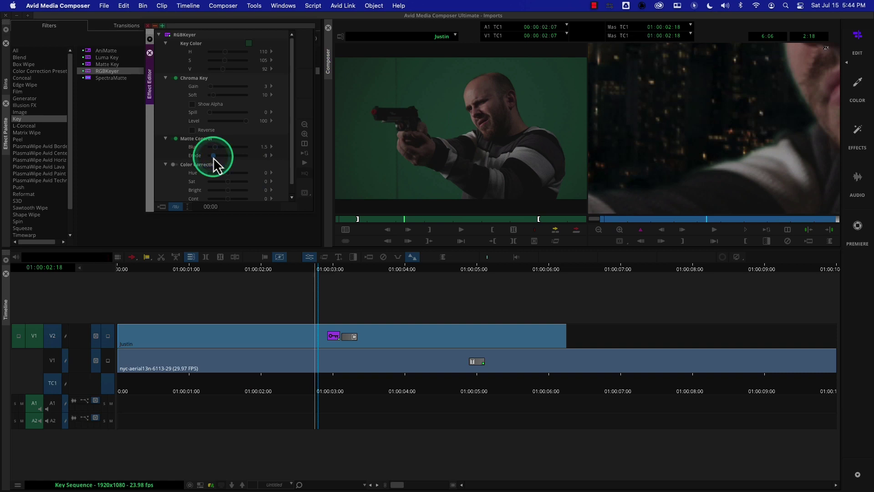
Try a Chroma Key Gain of 4 on the magnified composite.
left_click(211, 86)
left_click_drag(213, 91, 213, 91)
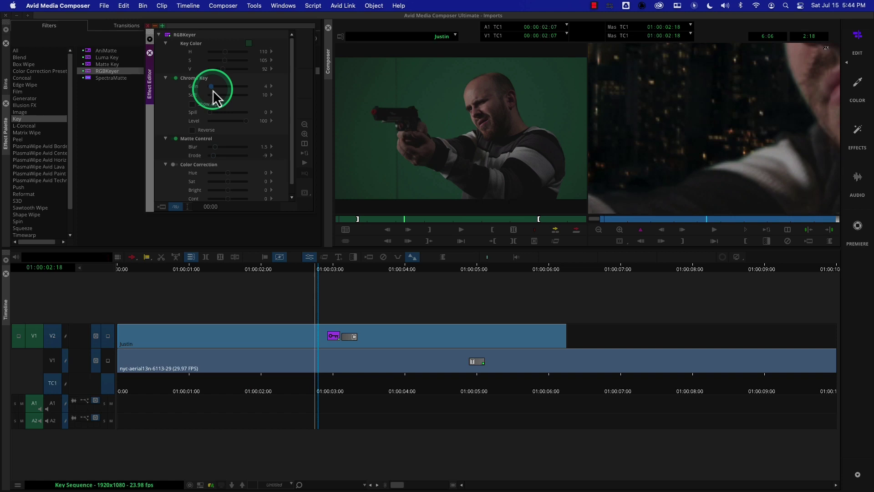
left_click(213, 90)
Show the RGBKeyer's alpha matte and examine it at full view for grey areas inside the man's silhouette.
left_click(192, 105)
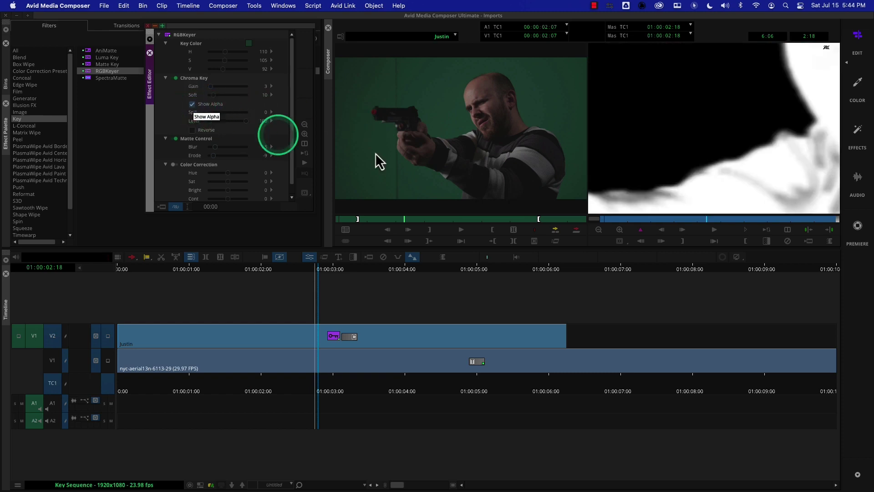
left_click(599, 230)
left_click(599, 230)
left_click(339, 133)
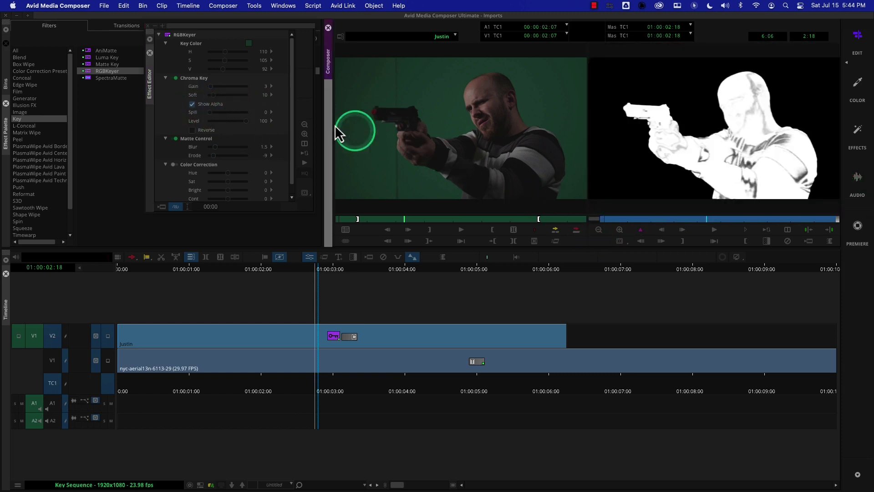
left_click(180, 89)
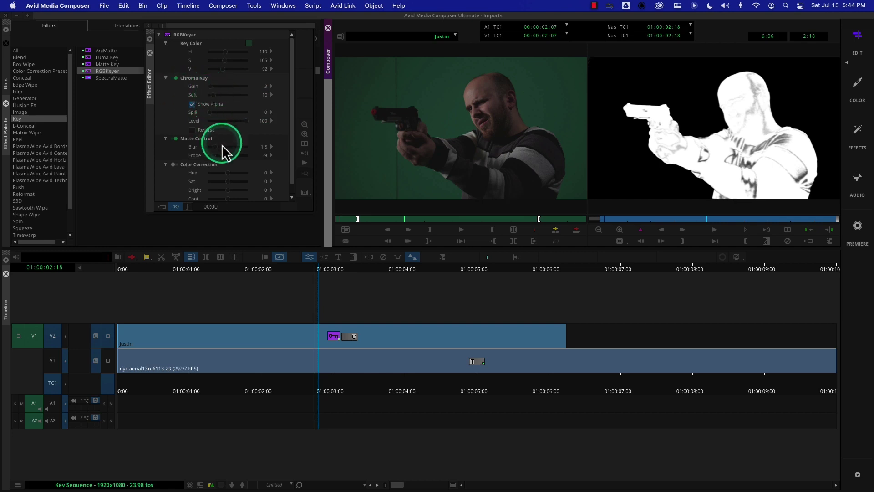
Alternately lower the Chroma Key Soft to 2 and raise the Gain to 5 to solidify the man's matte and clear the background.
left_click(213, 95)
key("Left")
key("Left")
key("Left")
key("Left")
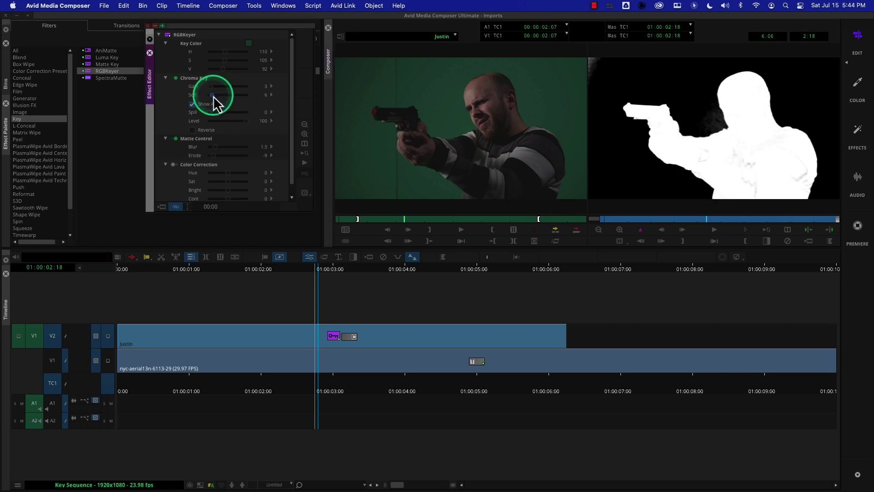
left_click(214, 88)
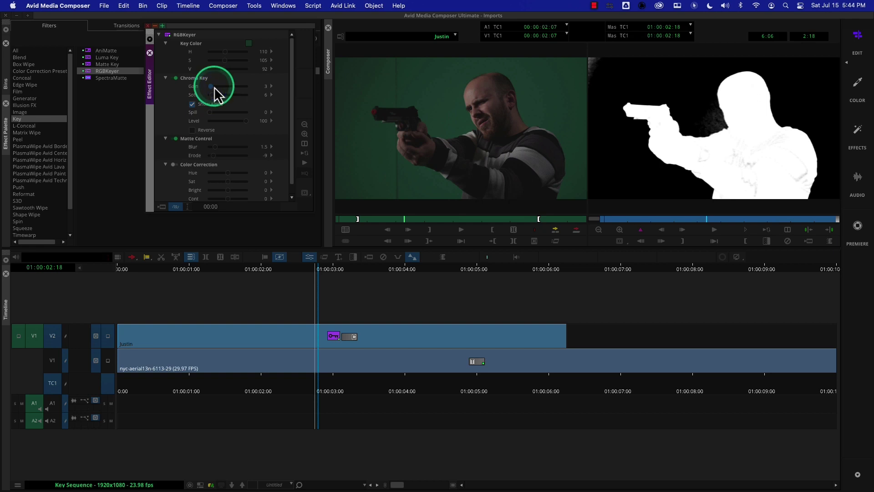
key("Right")
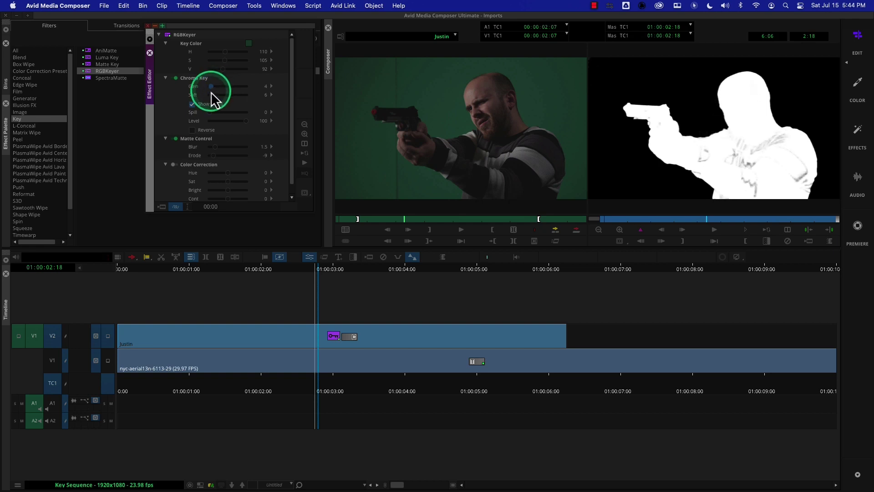
left_click(213, 96)
key("Left")
key("Left")
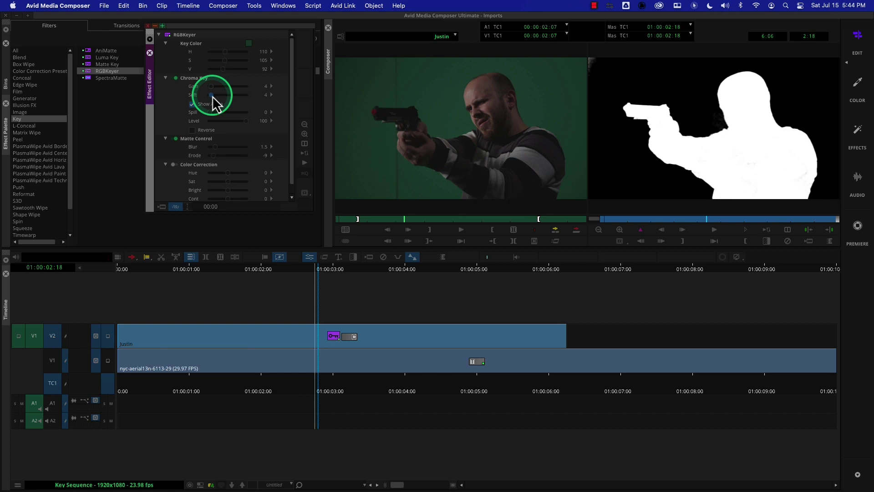
left_click(213, 88)
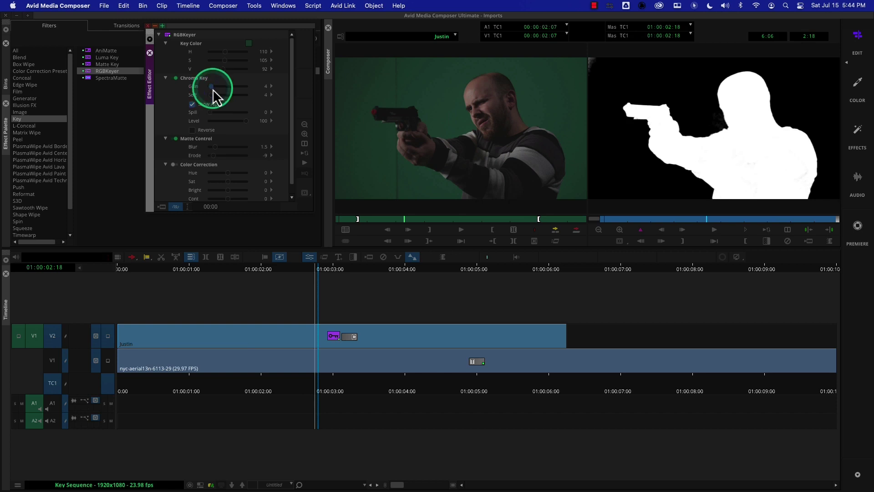
key("Right")
left_click(212, 95)
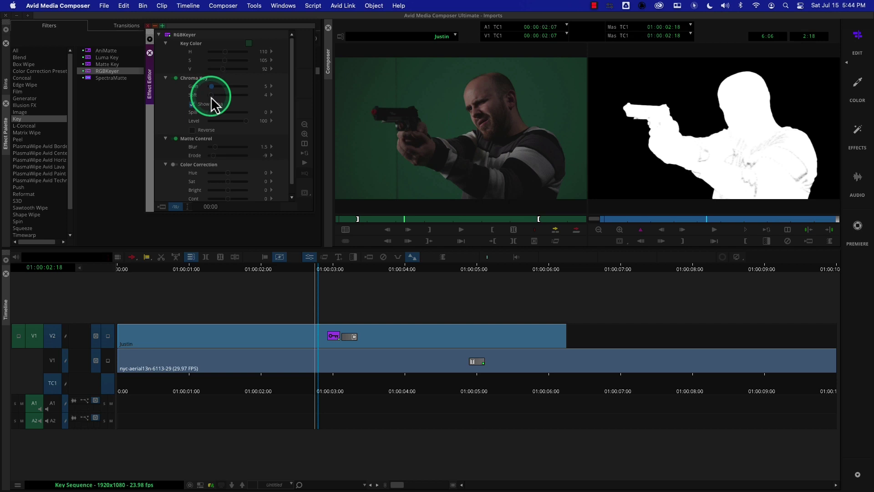
key("Left")
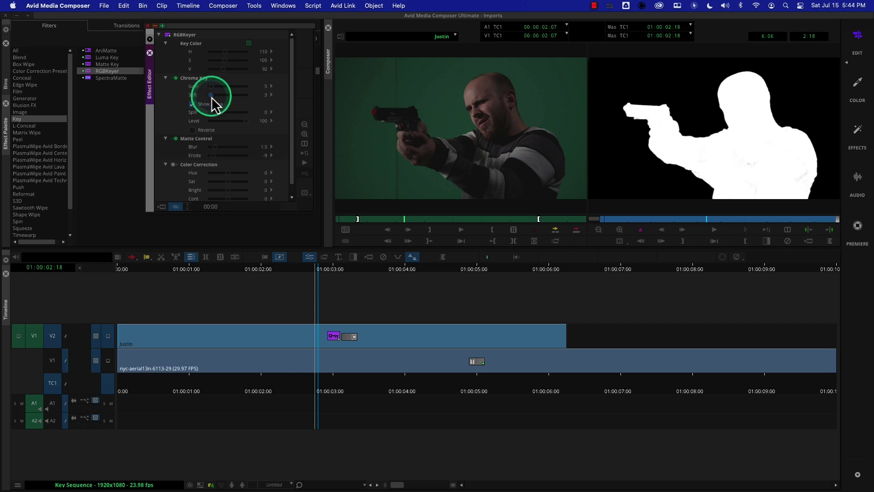
key("Left")
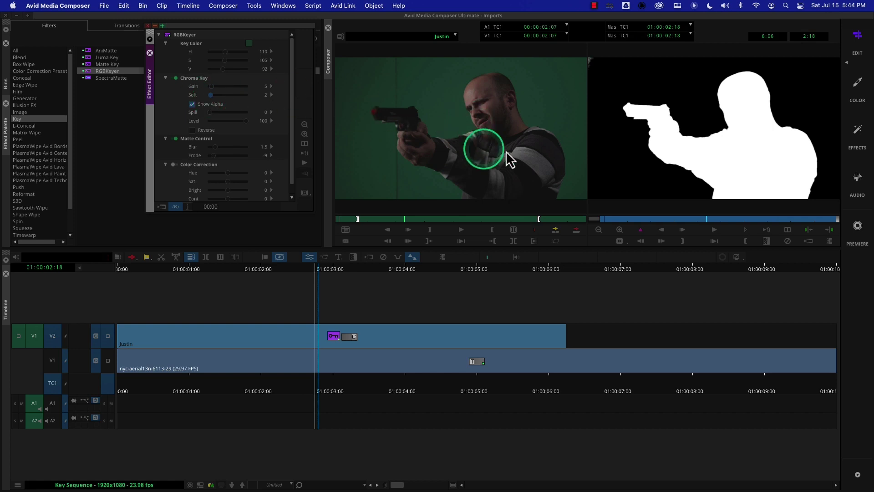
Set the Matte Control Blur to 2.1 on the magnified matte edge, and return the matte to full view.
left_click(619, 230)
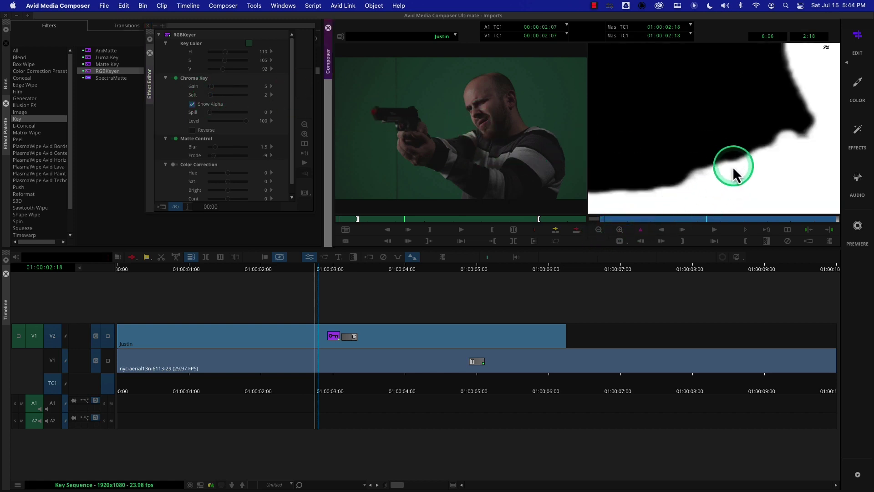
left_click(216, 148)
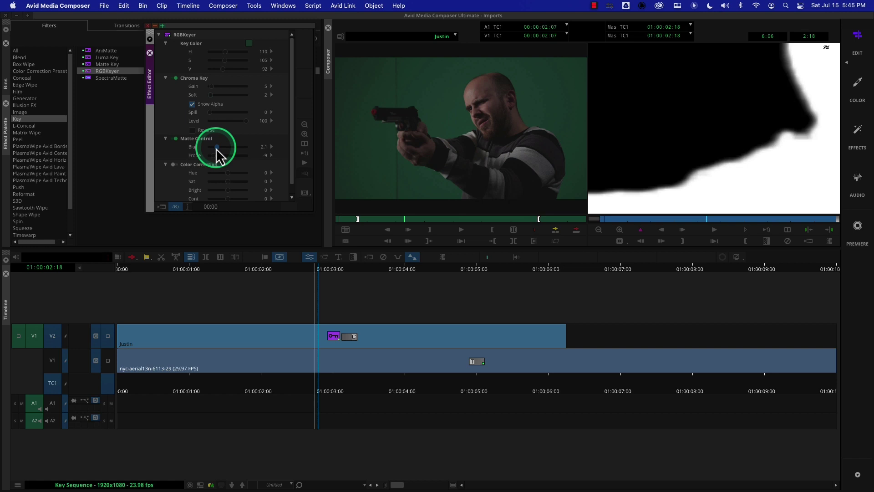
left_click(592, 248)
left_click(598, 230)
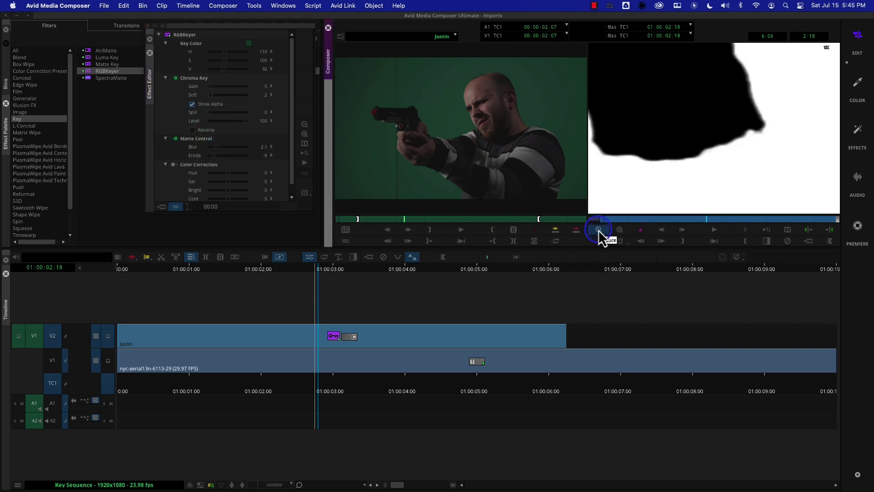
left_click(598, 230)
left_click(598, 229)
left_click(598, 230)
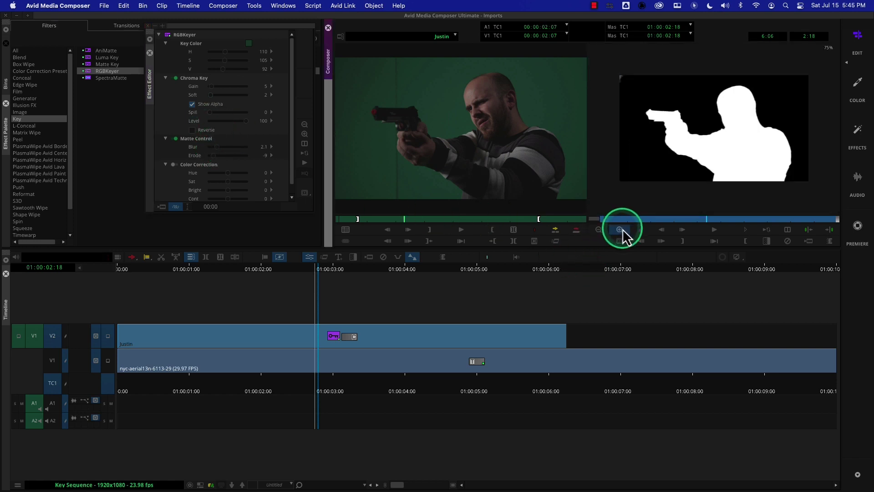
left_click(620, 230)
left_click(599, 229)
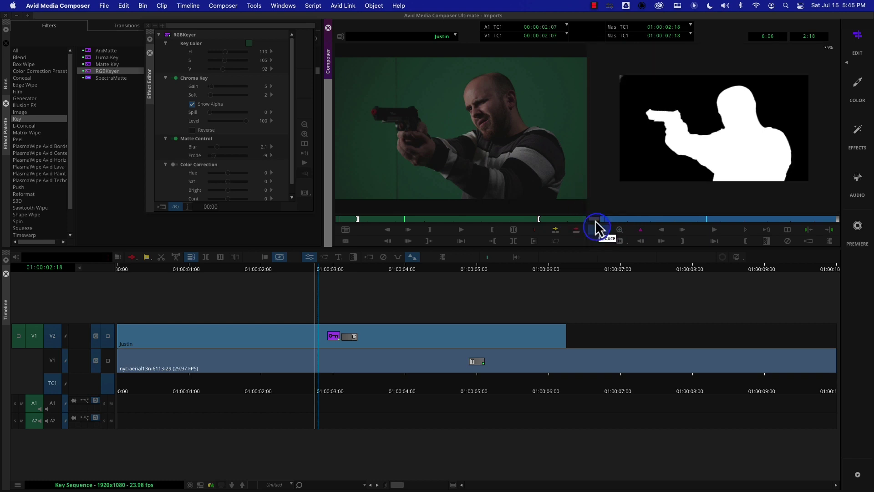
left_click(620, 230)
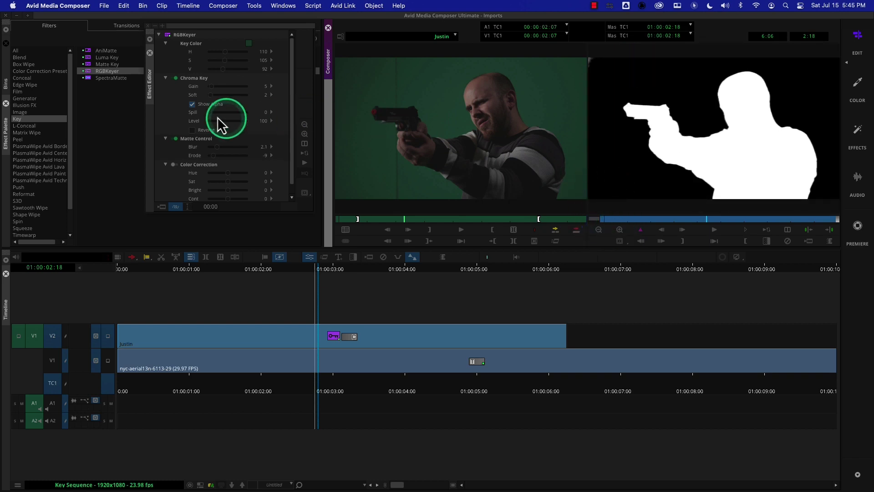
Hide the alpha matte, examine the composite magnified and at full view, and move the playhead to 01:00:00:07.
left_click(192, 104)
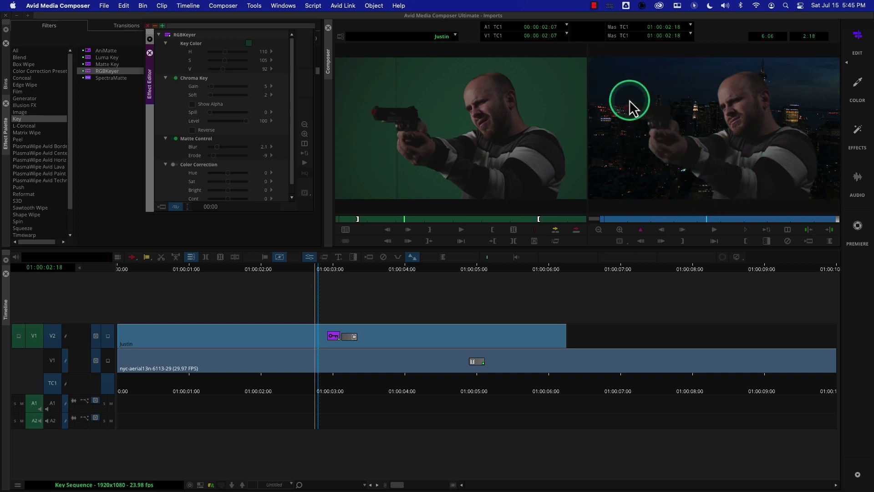
left_click(620, 230)
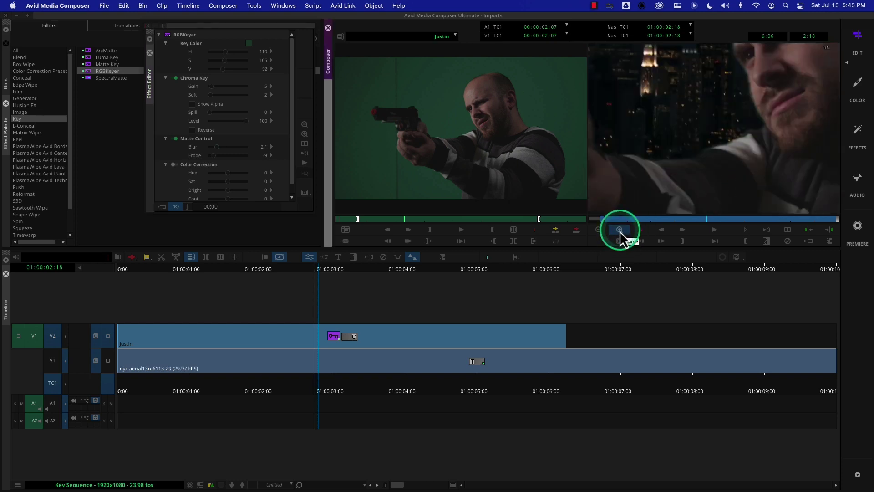
left_click(601, 231)
left_click_drag(678, 221, 616, 224)
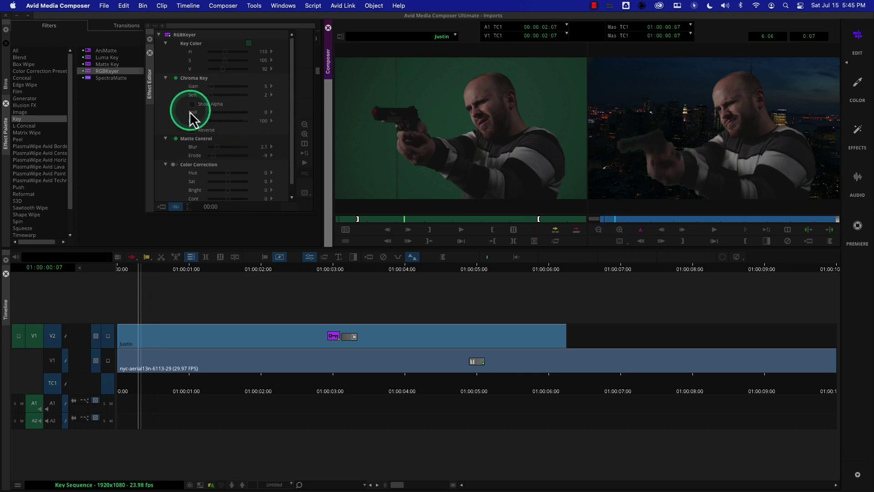
Raise the Chroma Key Spill to 100 to suppress the green on the man, and check the composite at 01:00:01:07.
left_click(210, 113)
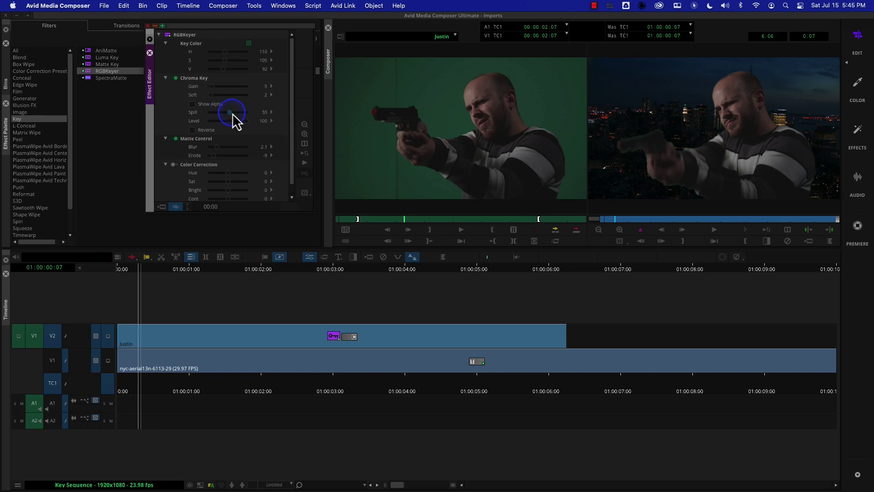
mouse_move(243, 114)
left_mouse_down()
mouse_move(217, 114)
mouse_move(237, 114)
left_mouse_up()
left_click_drag(210, 114, 231, 118)
left_click_drag(250, 112, 255, 113)
mouse_move(636, 219)
left_mouse_down()
mouse_move(683, 218)
mouse_move(653, 219)
left_mouse_up()
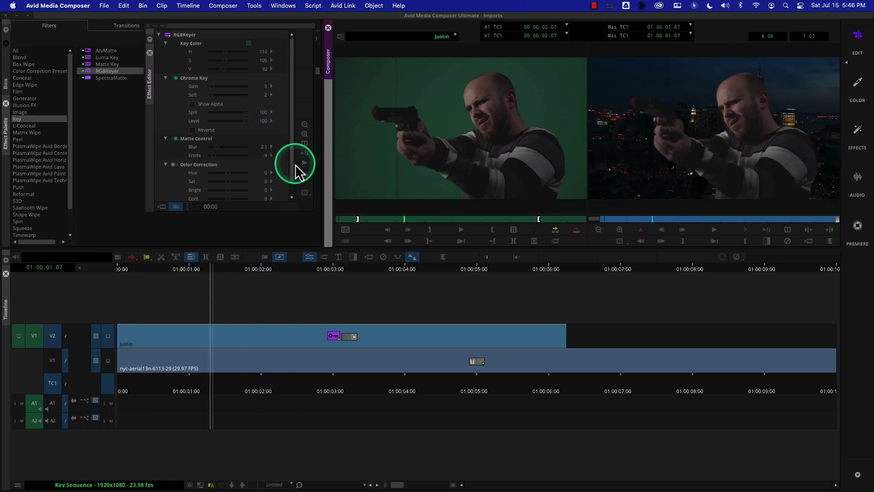
Color-correct the keyed man with Contrast 21 and Saturation 34, trying Brightness and Hue but keeping both at 0, and check the composite at 01:00:01:23.
left_click_drag(293, 167, 294, 197)
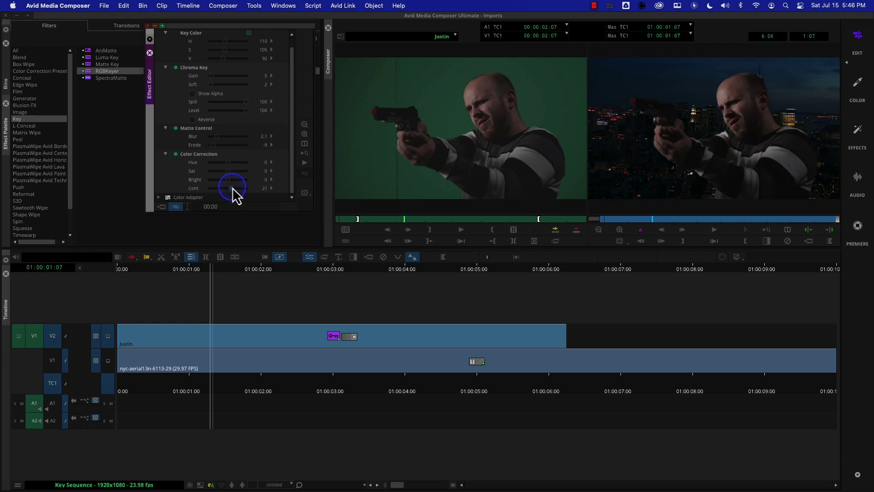
left_click_drag(230, 181, 230, 181)
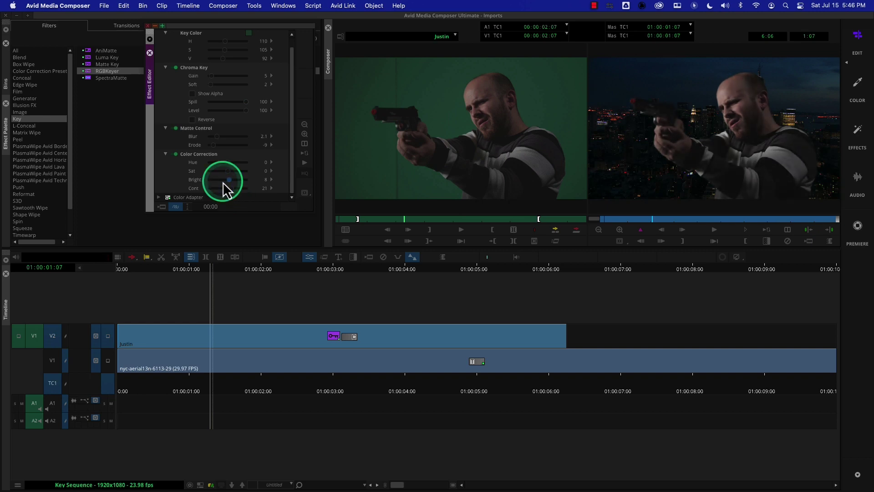
type("0")
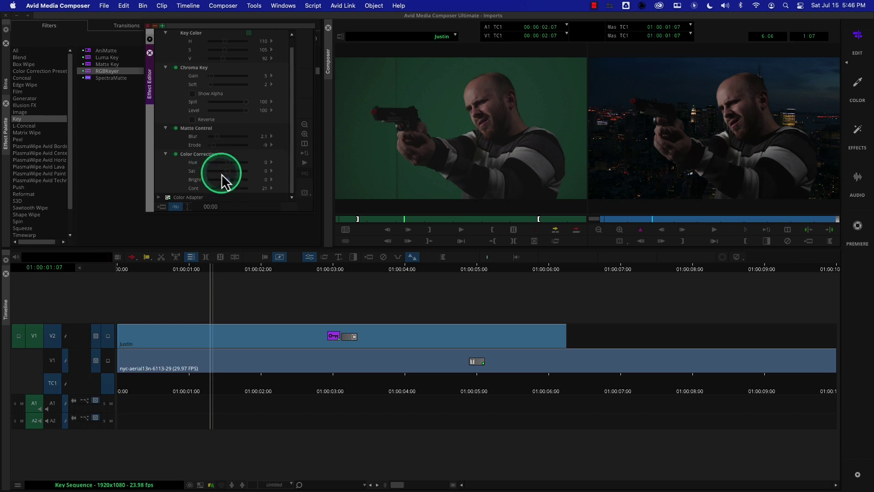
left_click_drag(228, 172, 230, 172)
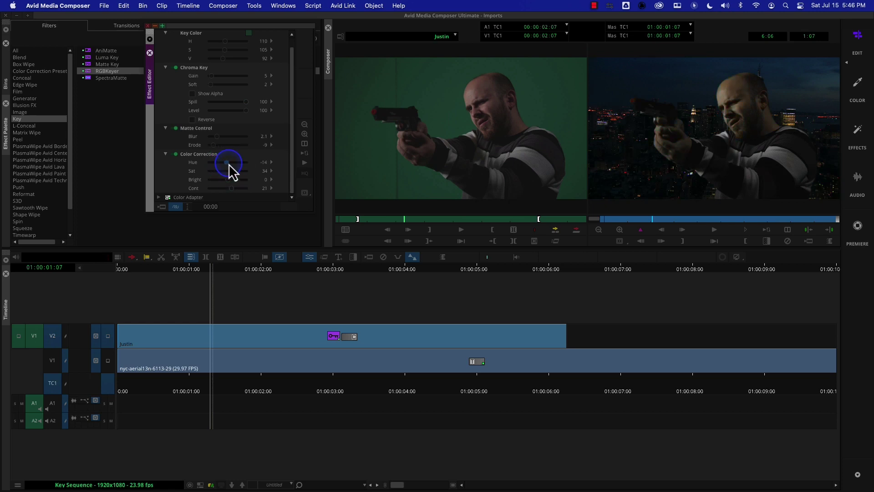
left_click_drag(233, 163, 226, 164)
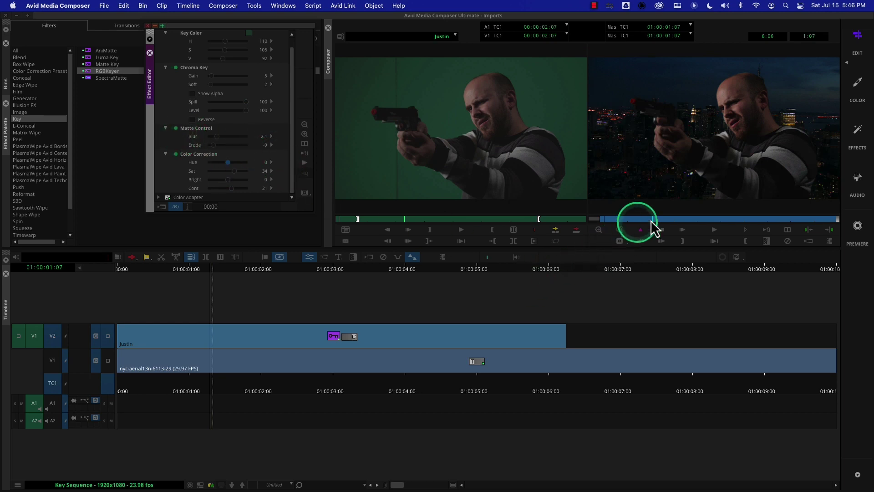
mouse_move(660, 222)
left_mouse_down()
mouse_move(640, 223)
mouse_move(677, 222)
left_mouse_up()
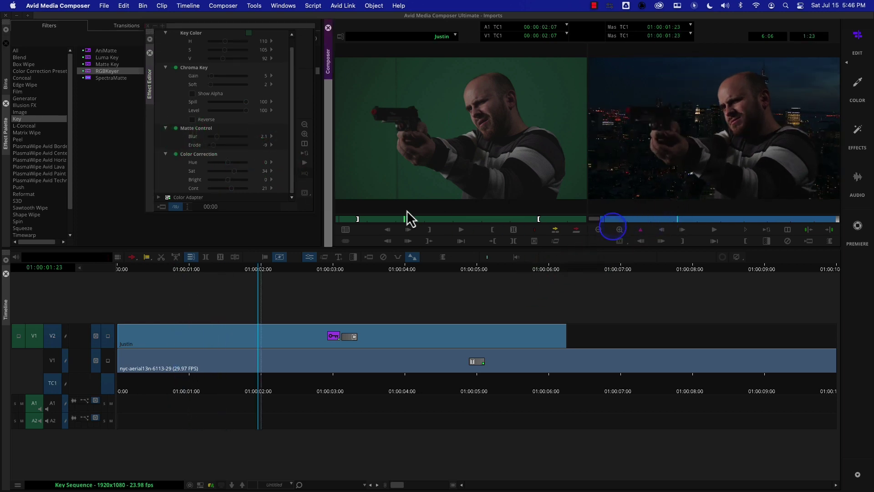
Compare the alpha matte with the finished composite and look through the RGBKeyer parameters.
left_click(192, 93)
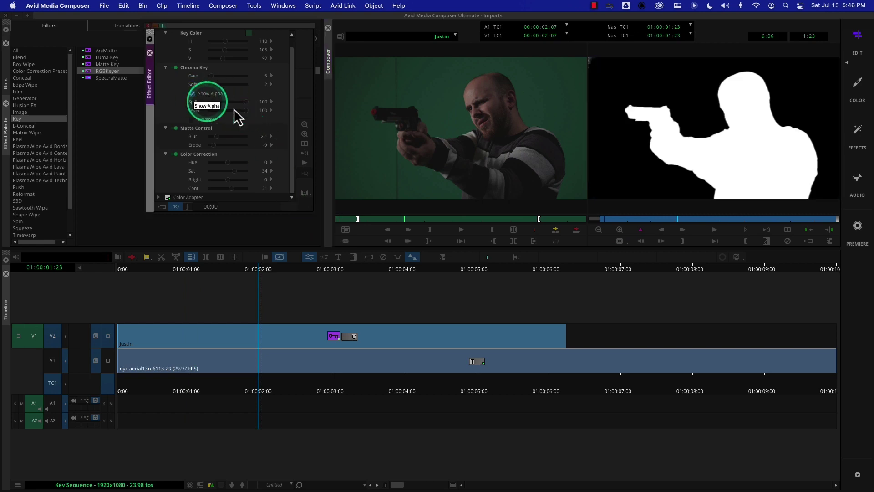
left_click(192, 93)
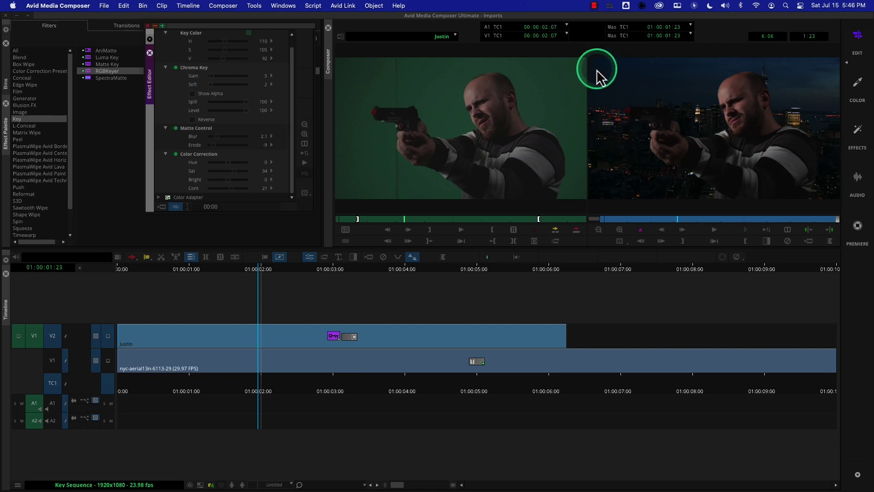
left_click(191, 93)
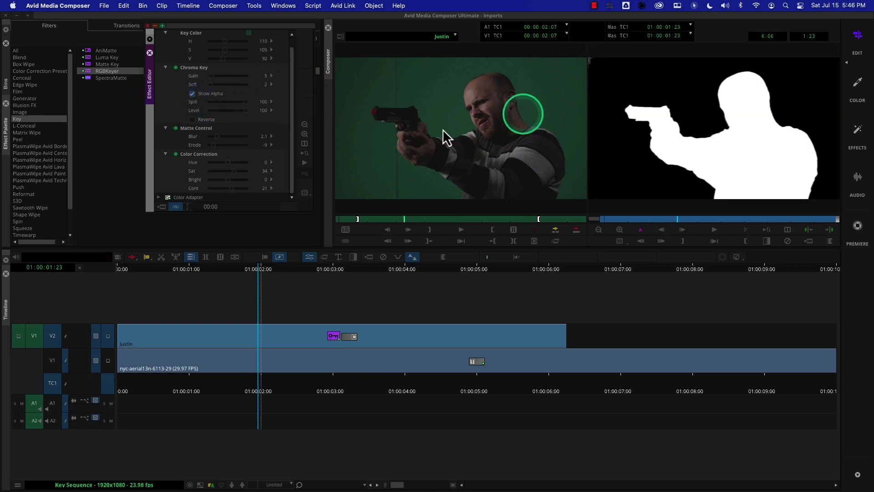
left_click(191, 93)
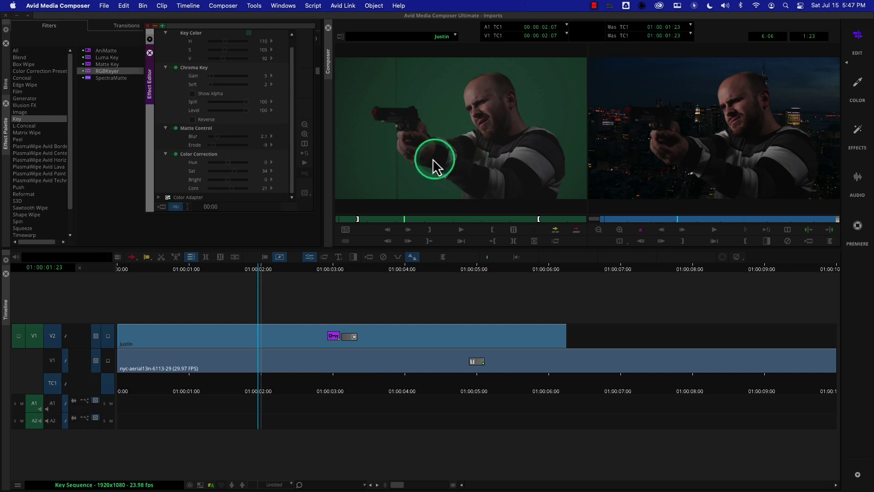
mouse_move(292, 179)
left_mouse_down()
mouse_move(293, 130)
mouse_move(297, 187)
left_mouse_up()
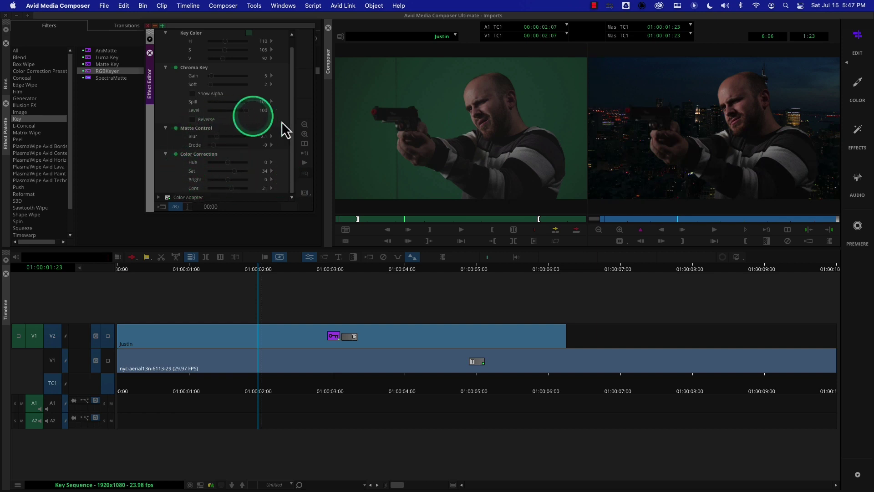
mouse_move(293, 155)
left_mouse_down()
mouse_move(292, 140)
mouse_move(288, 171)
mouse_move(298, 145)
mouse_move(292, 158)
mouse_move(292, 138)
left_mouse_up()
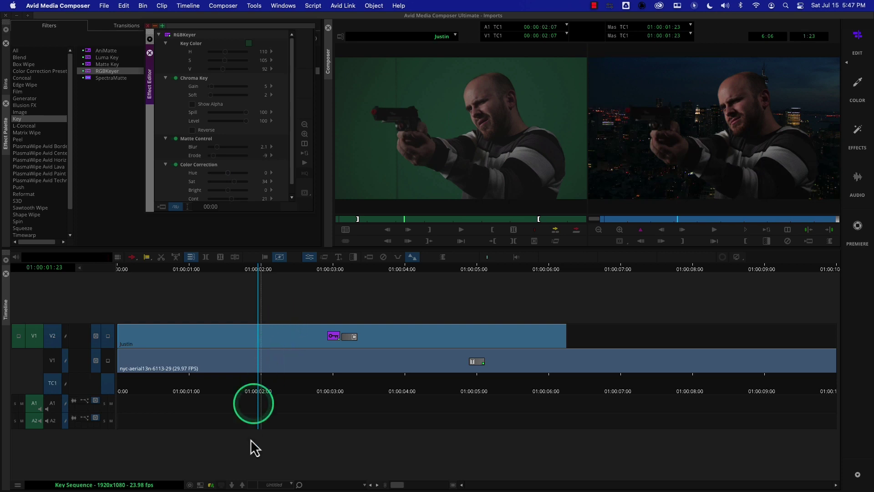
Step into the keyed V2 clip and apply a Picture-in-Picture effect to its source layer with Scaling at 100.
left_click(232, 486)
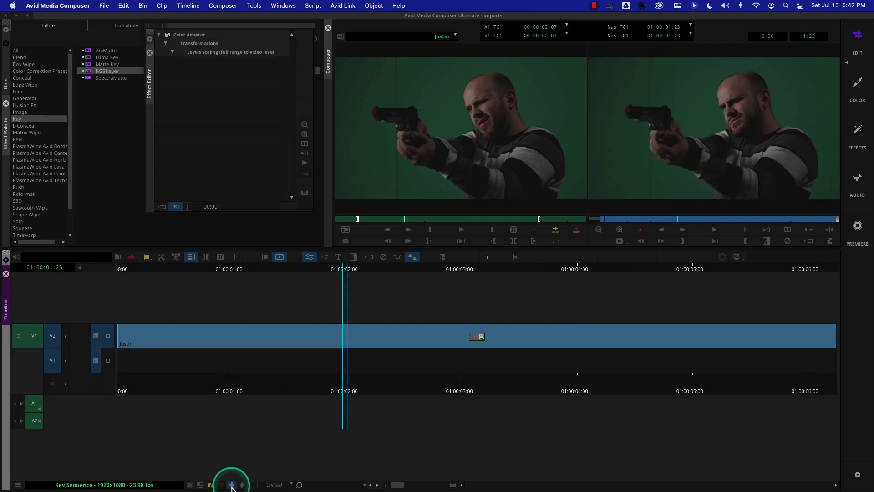
left_click(21, 57)
left_click_drag(113, 60, 328, 343)
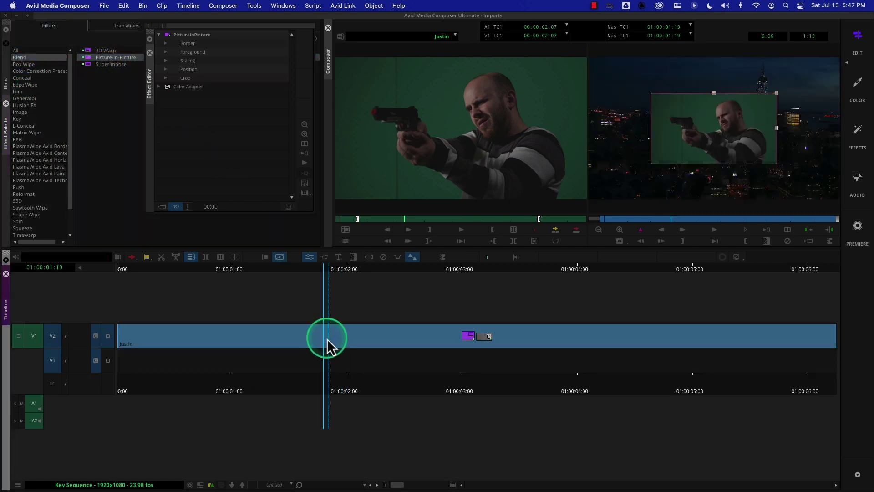
left_click(167, 61)
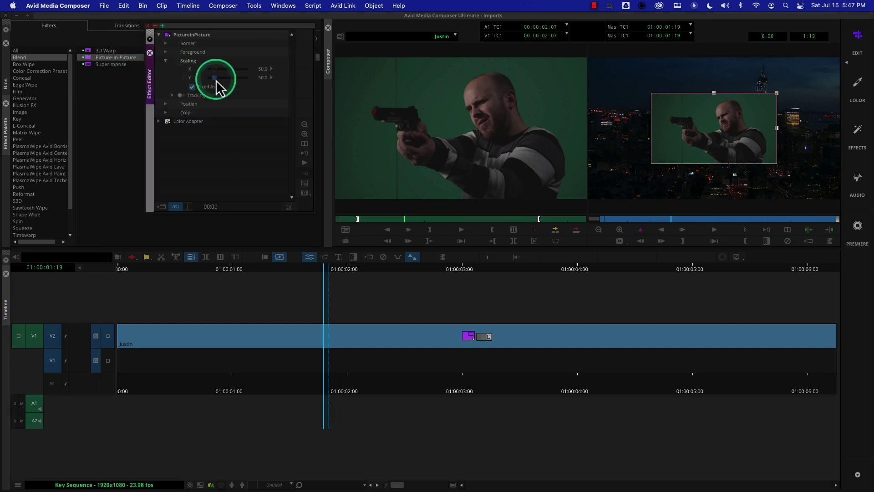
key("Return")
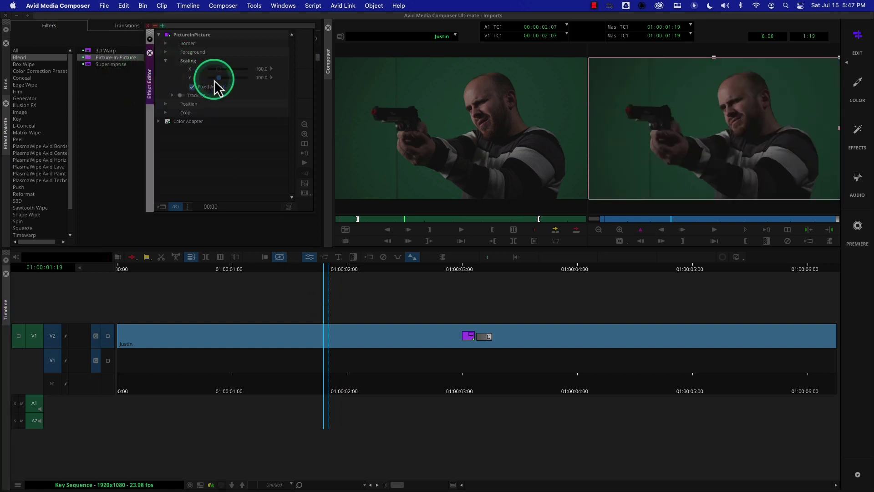
Crop the nested source's left side by 52 and step back out to the main sequence.
left_click(166, 112)
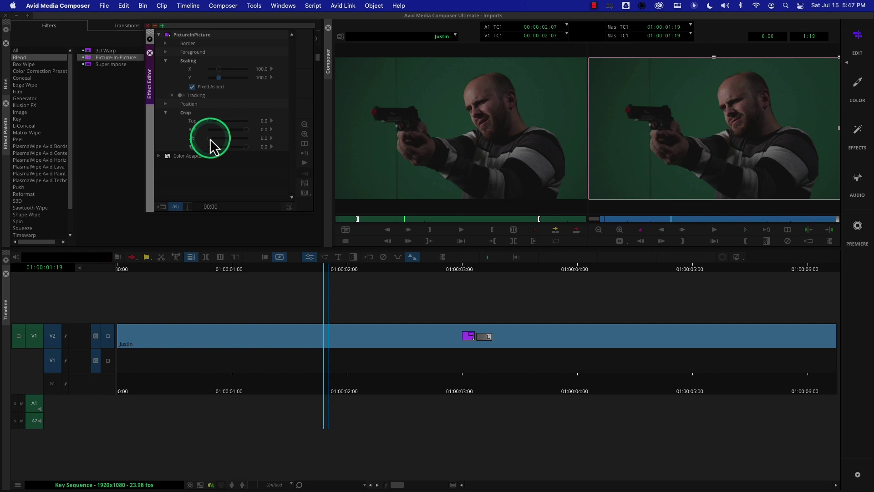
left_click_drag(211, 138, 211, 138)
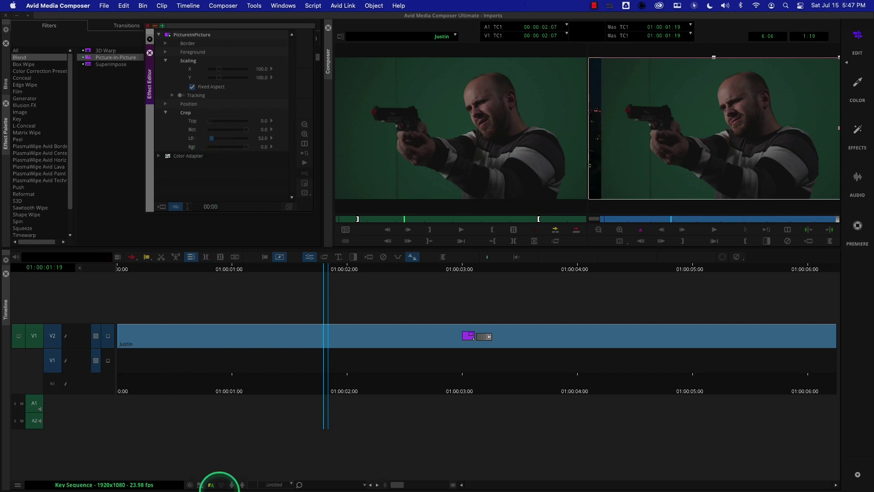
mouse_move(263, 467)
left_click(242, 485)
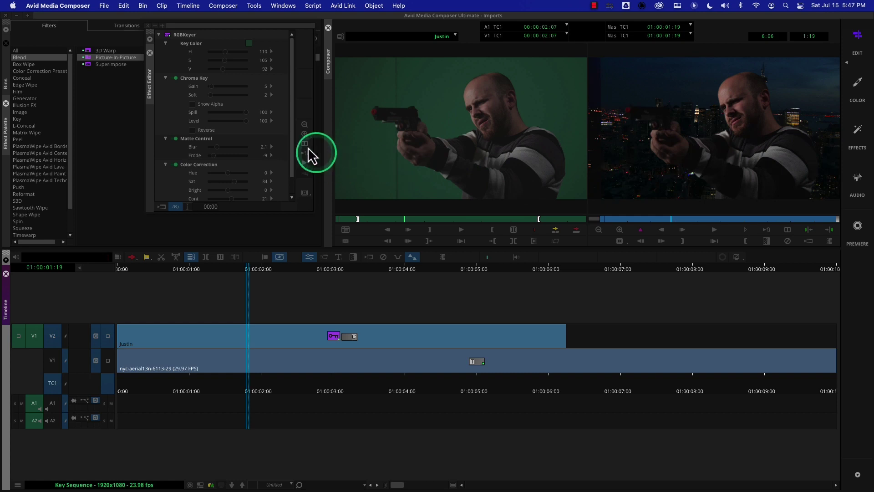
Expand the nested V2 clip, remove the Picture-in-Picture effect from its inner layer, and collapse the nest.
mouse_move(292, 154)
left_mouse_down()
mouse_move(292, 170)
mouse_move(292, 151)
left_mouse_up()
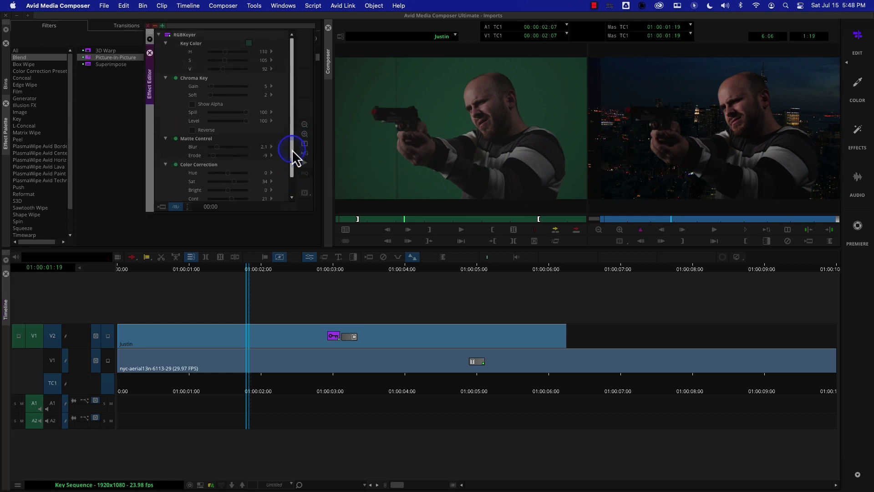
double_click(288, 338)
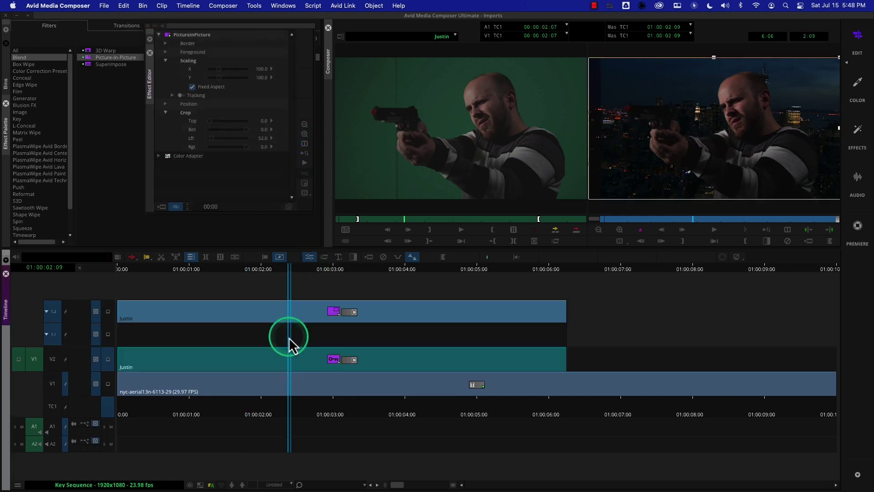
left_click(304, 323)
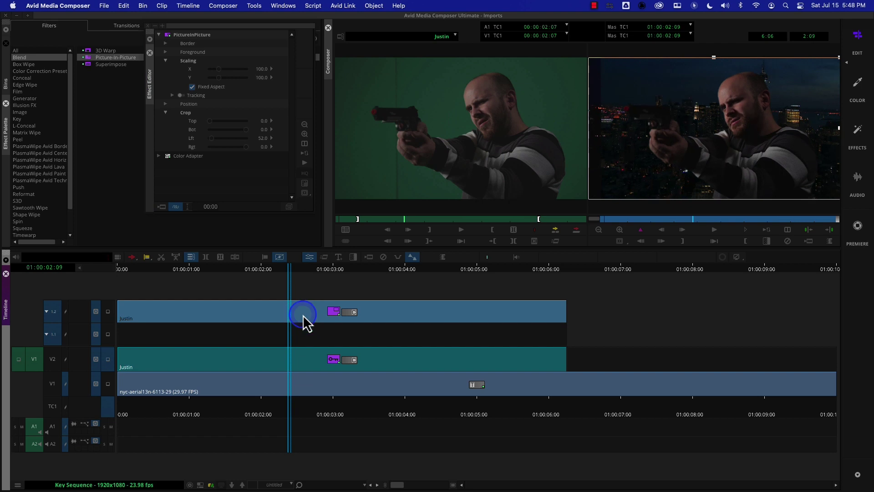
left_click(382, 260)
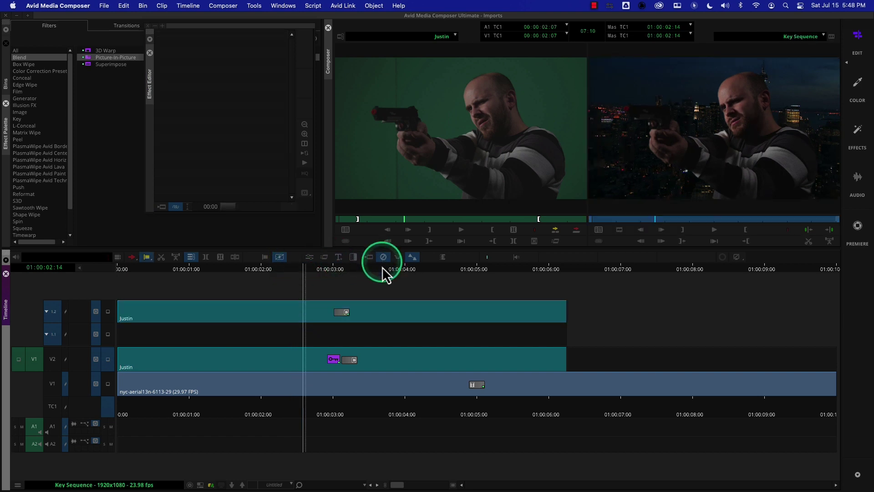
double_click(316, 362)
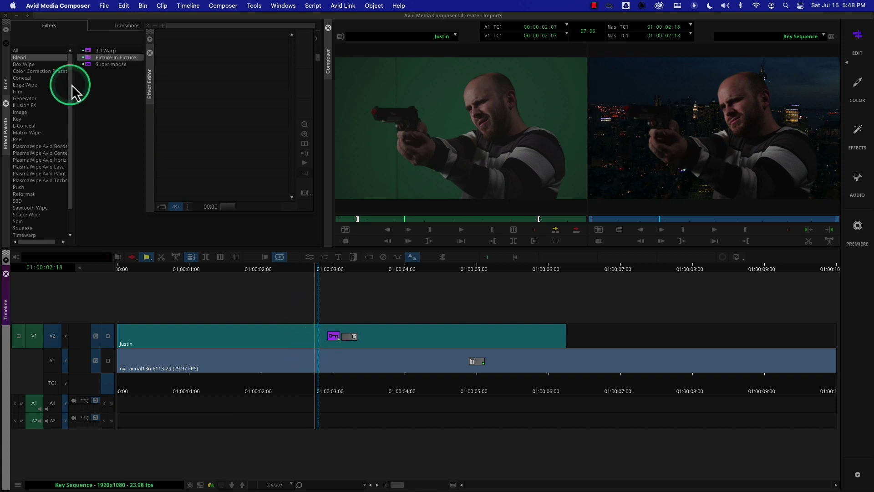
Stack a Picture-in-Picture effect on top of the V2 clip's RGBKeyer, with Scaling at 100 and the left Crop at 131.
left_click(88, 57)
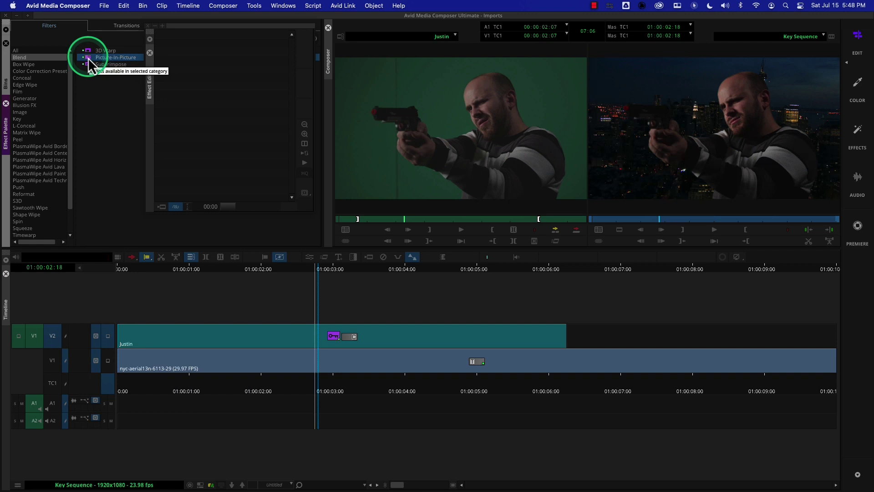
left_click_drag(90, 64, 301, 353)
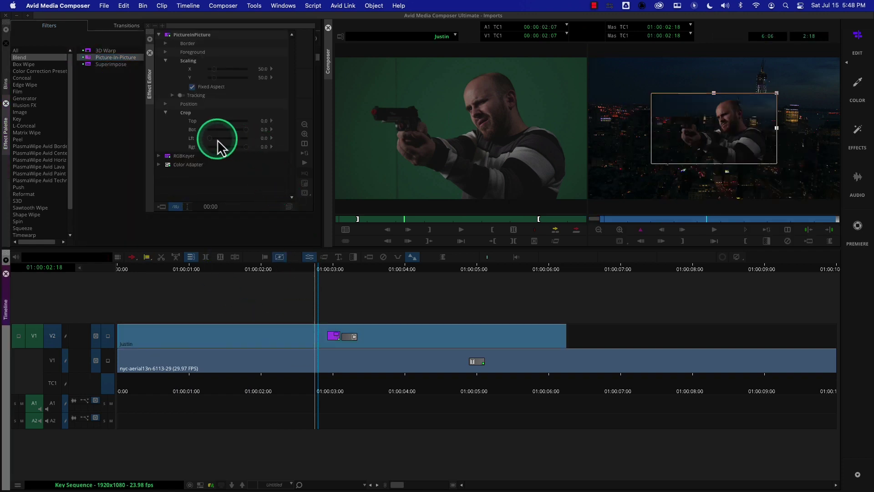
left_click(216, 78)
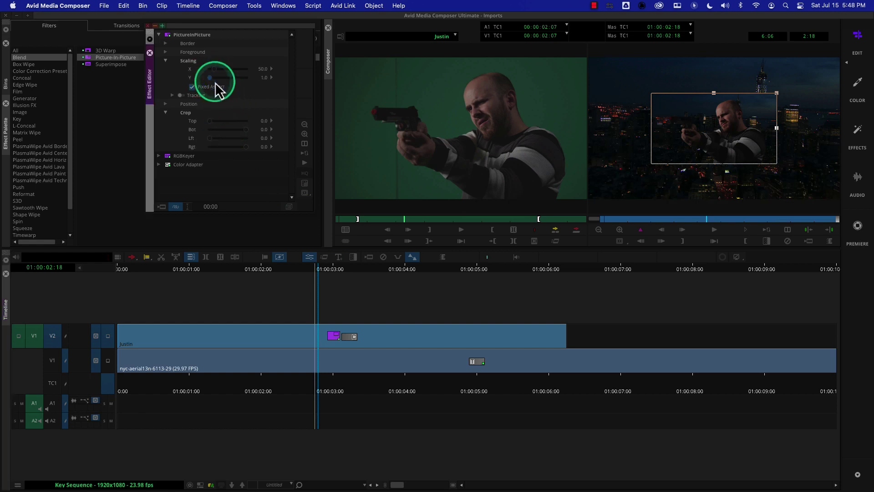
left_click_drag(216, 81, 218, 79)
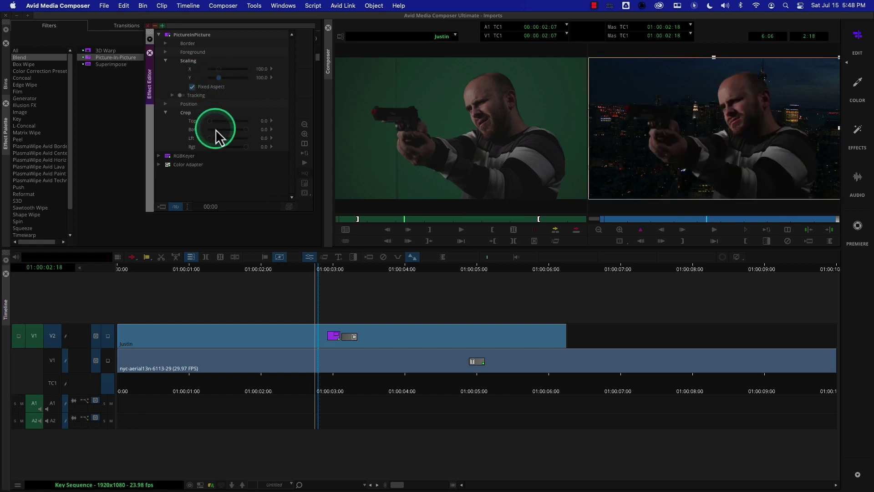
left_click_drag(209, 138, 211, 140)
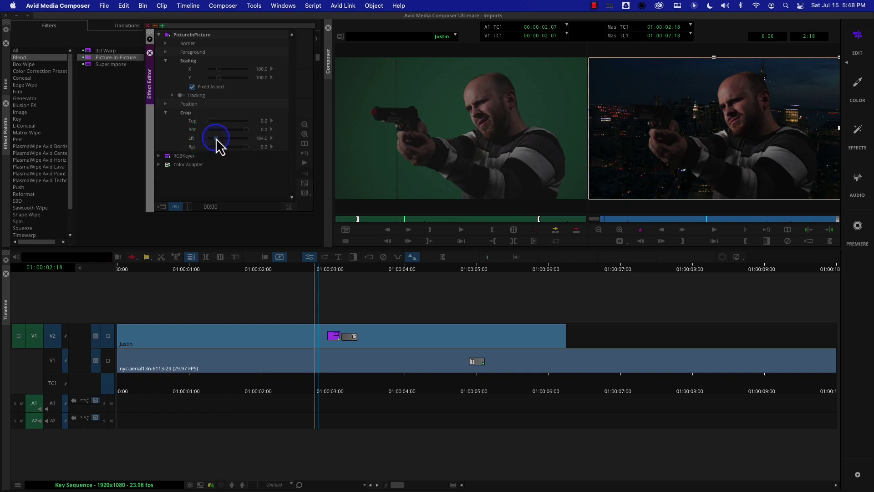
left_click_drag(214, 137, 214, 139)
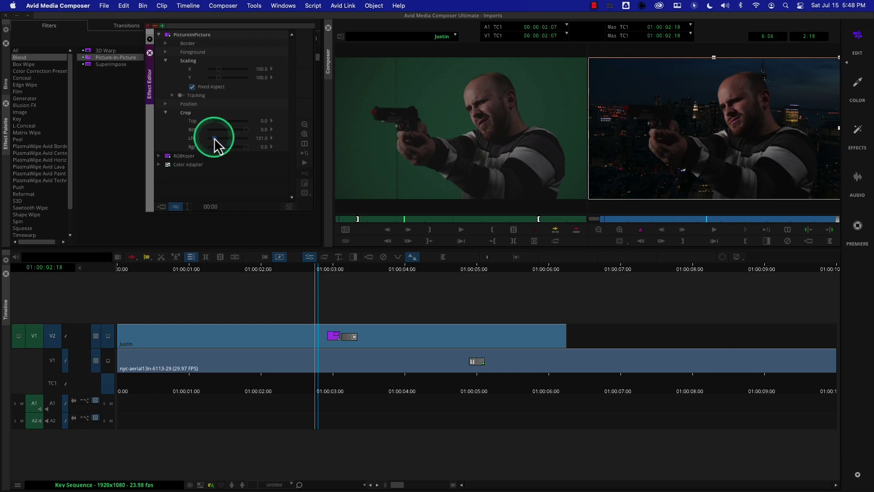
Check the RGBKeyer's alpha on the V2 clip, reduce the Picture-in-Picture left Crop to 65, and turn Show Alpha off again.
left_click(159, 155)
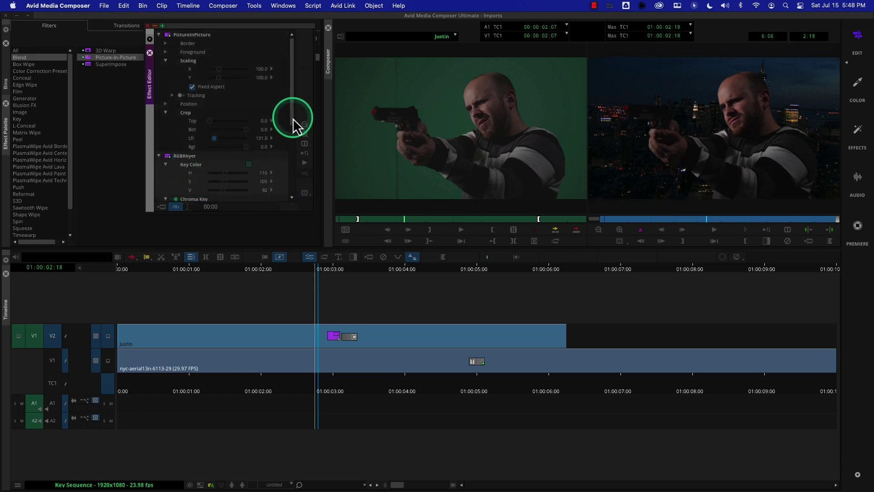
left_click_drag(292, 121, 296, 173)
left_click(192, 139)
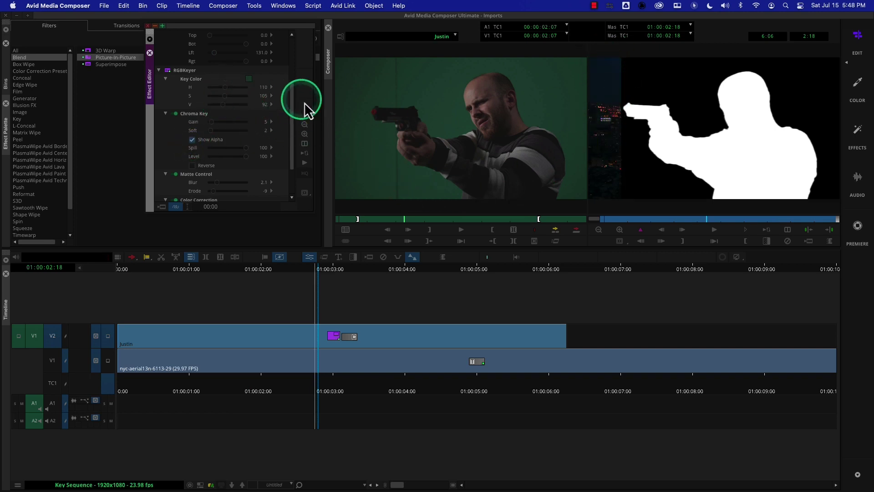
left_click_drag(291, 105, 289, 82)
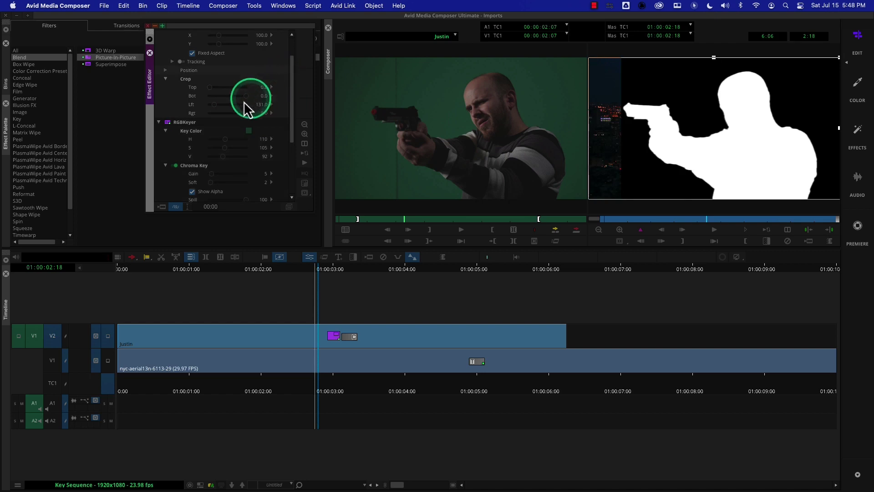
left_click_drag(215, 111, 215, 113)
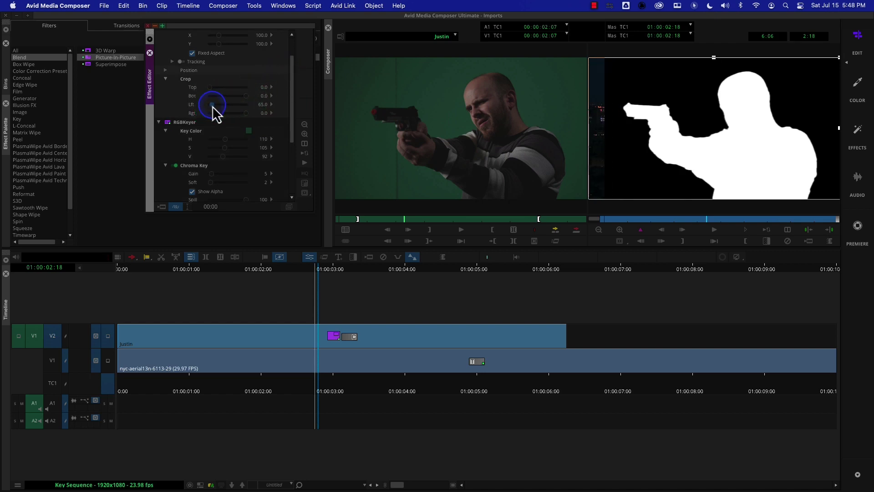
left_click(165, 79)
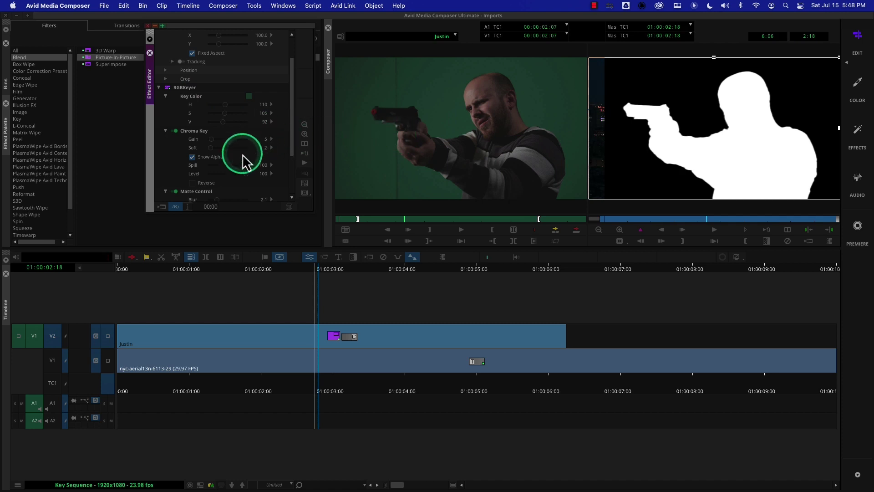
left_click(192, 157)
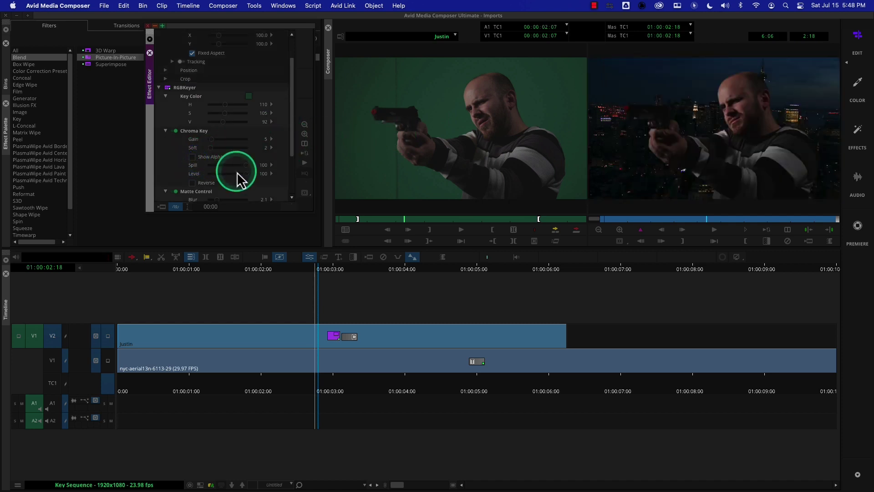
Play back the cropped key from near 01:00:01 and remove the Picture-in-Picture effect from the V2 clip.
left_click_drag(273, 386, 182, 390)
key("space")
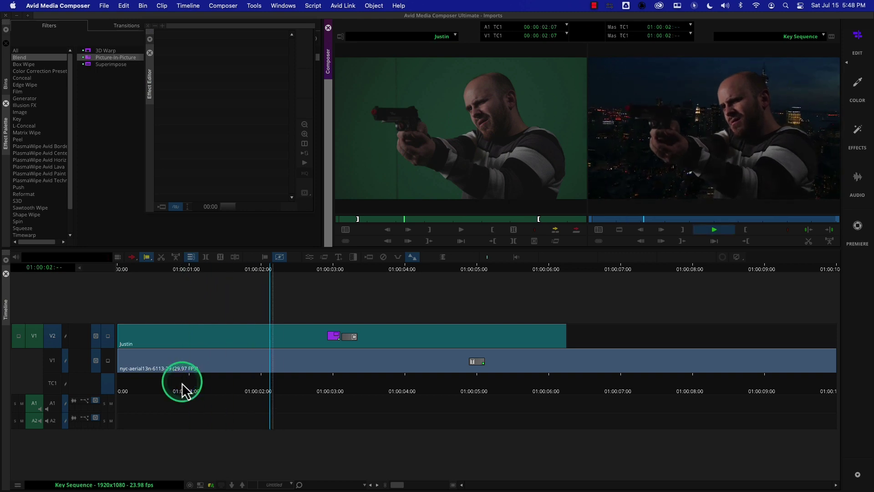
key("space")
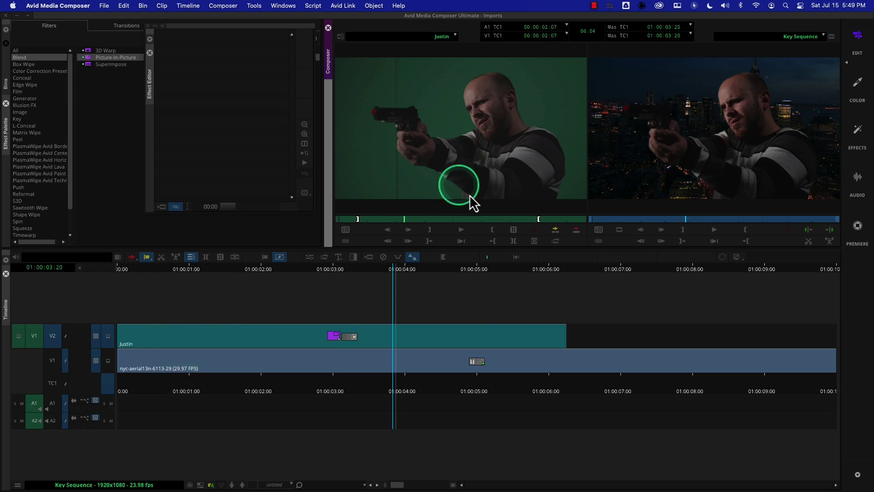
left_click(384, 258)
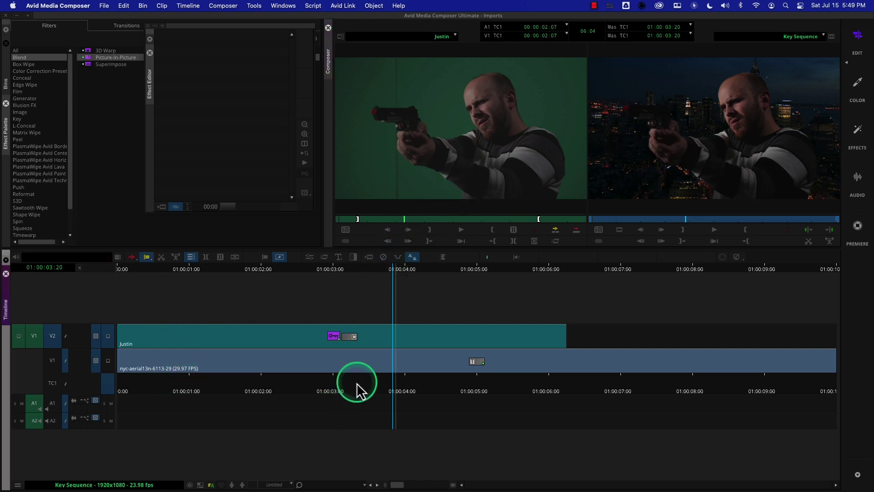
left_click_drag(357, 386, 320, 395)
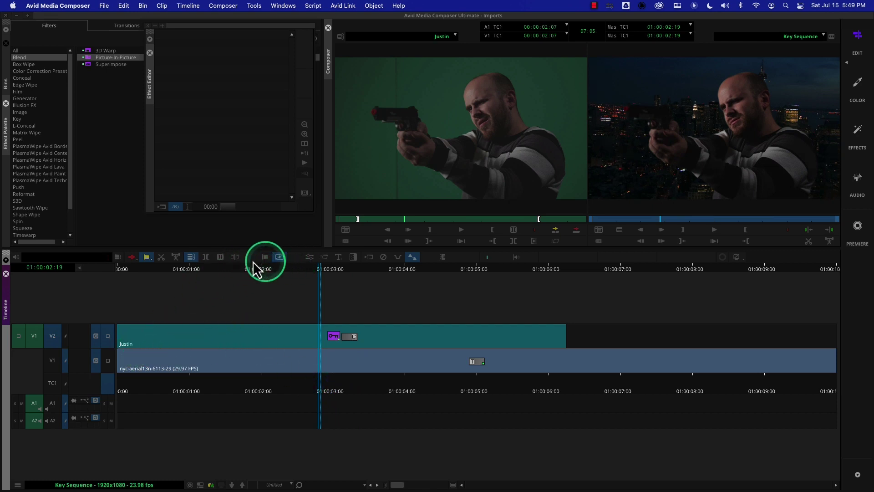
Mark the keyed clip on V2, lift it out of the sequence, and clear the marks at the sequence start.
left_click(207, 258)
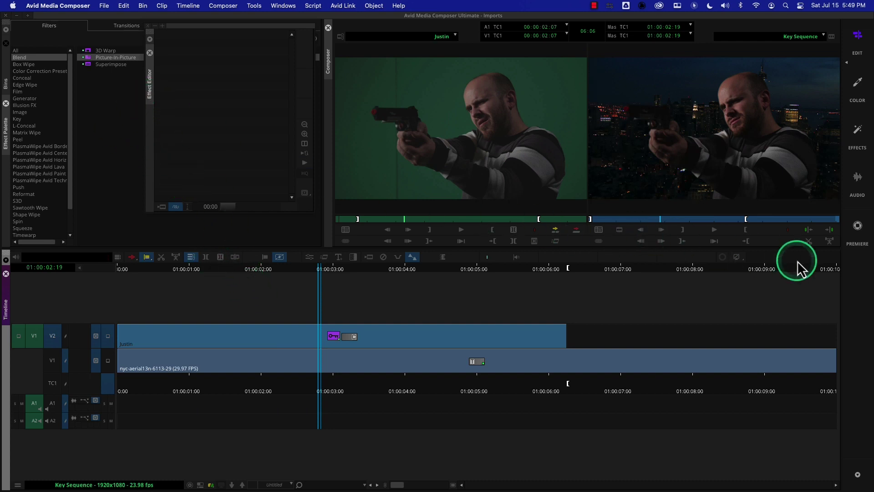
left_click(830, 242)
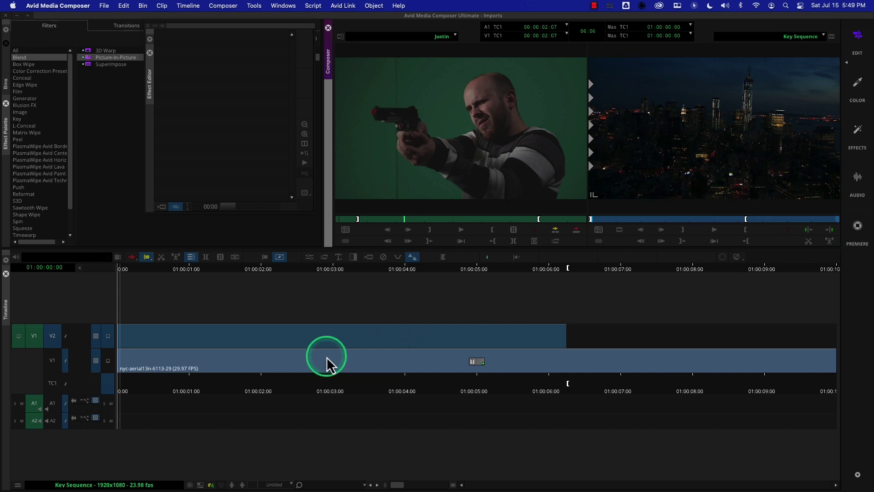
left_click_drag(301, 394, 63, 375)
key("g")
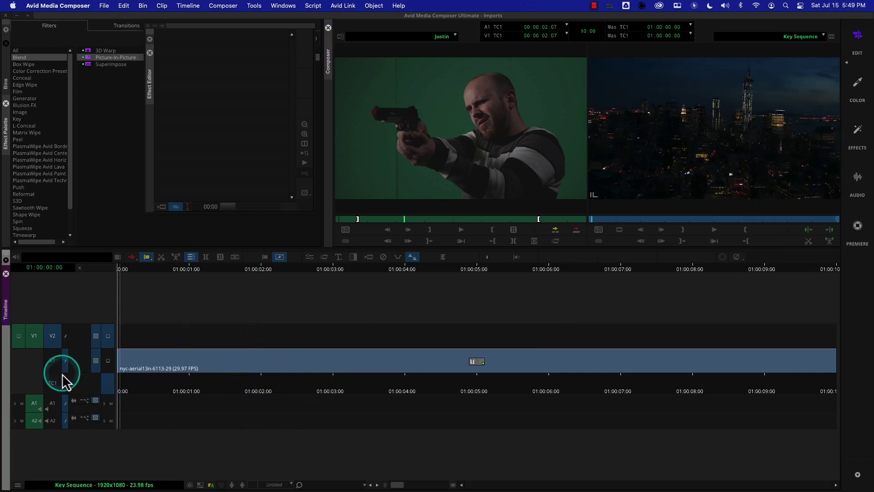
Load the long-haired man's green-screen clip from the Key bin into the Source monitor, scrub through it, and return to its start.
left_click(6, 86)
left_click(150, 53)
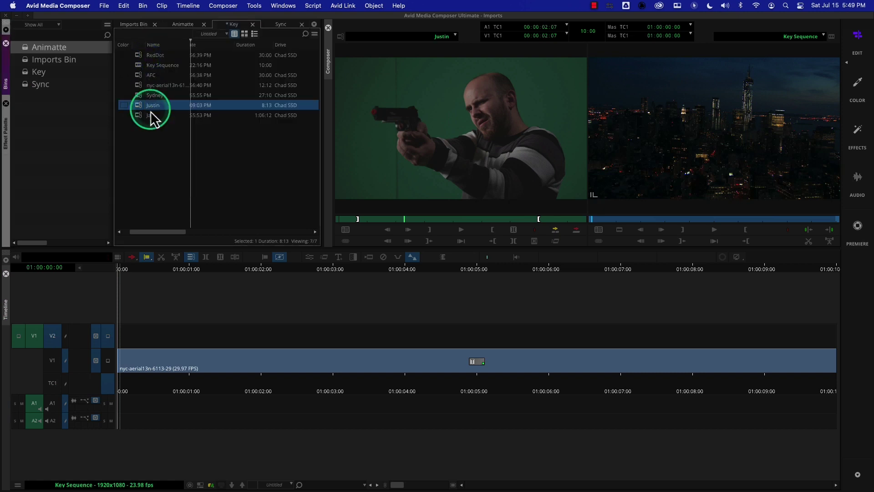
double_click(140, 115)
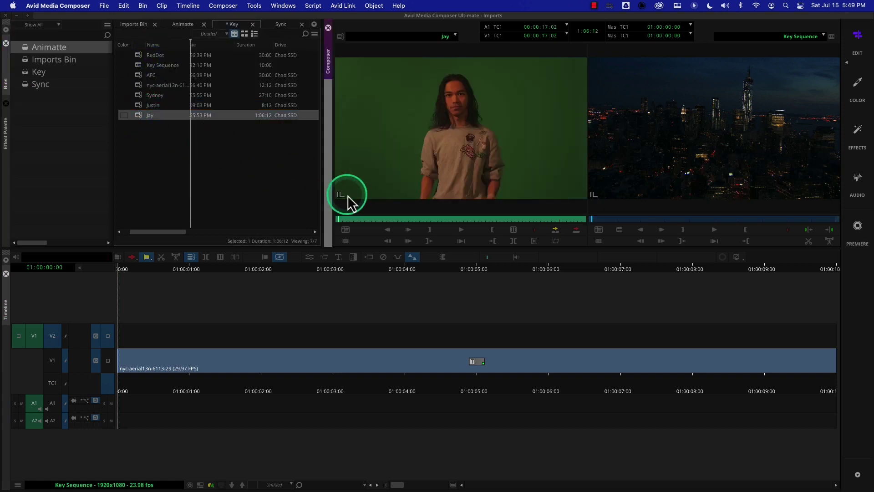
left_click_drag(381, 220, 421, 218)
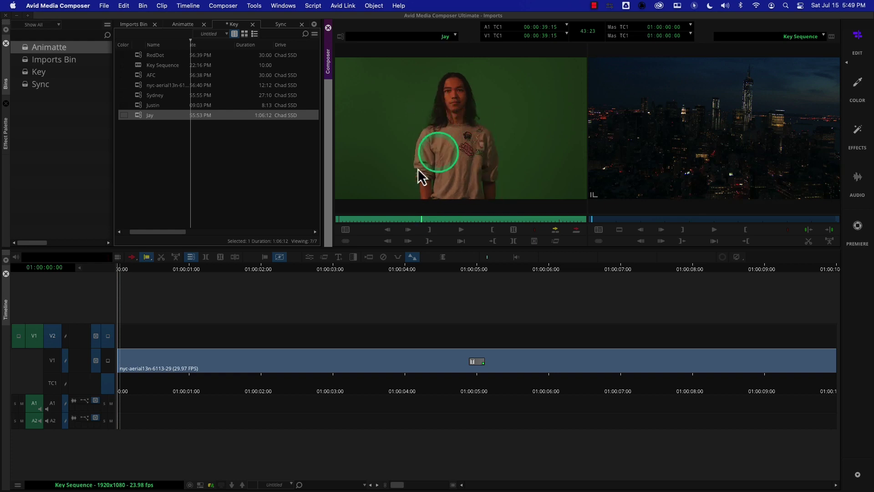
left_click_drag(401, 219, 327, 225)
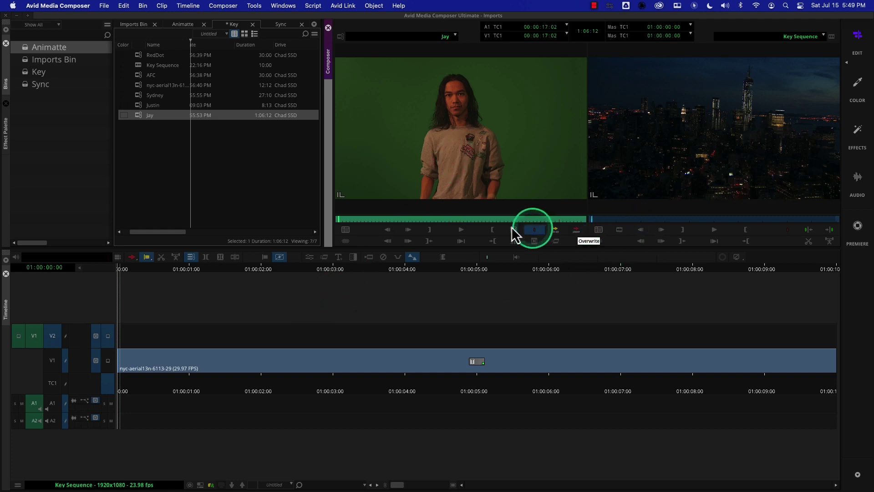
Mark the full length of the aerial clip, overwrite the new green-screen clip onto V2, and park at 01:00:01:04.
left_click(341, 391)
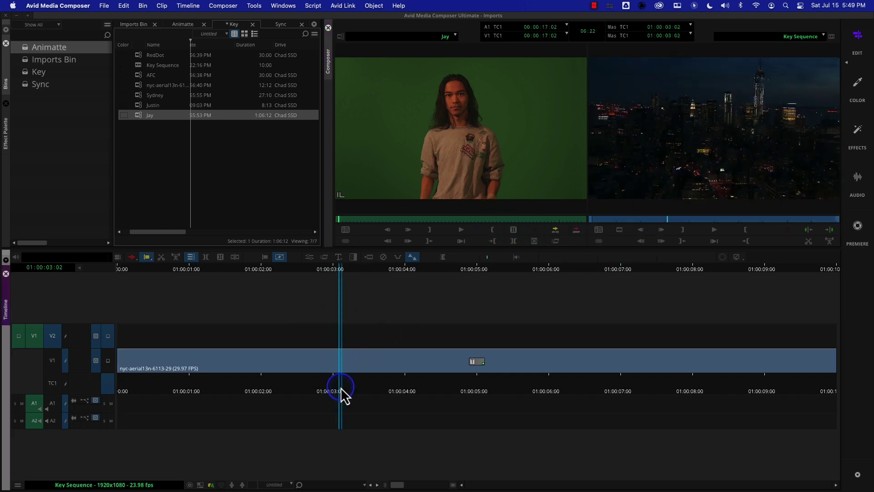
left_click(206, 258)
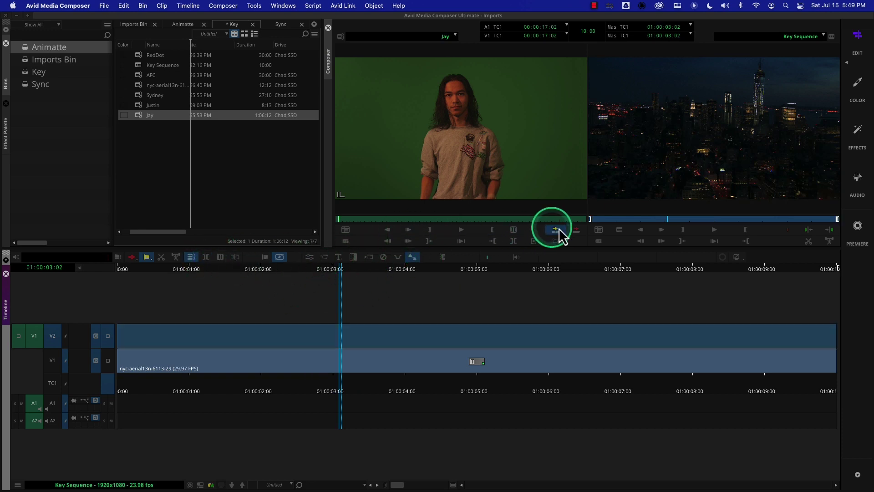
left_click(576, 230)
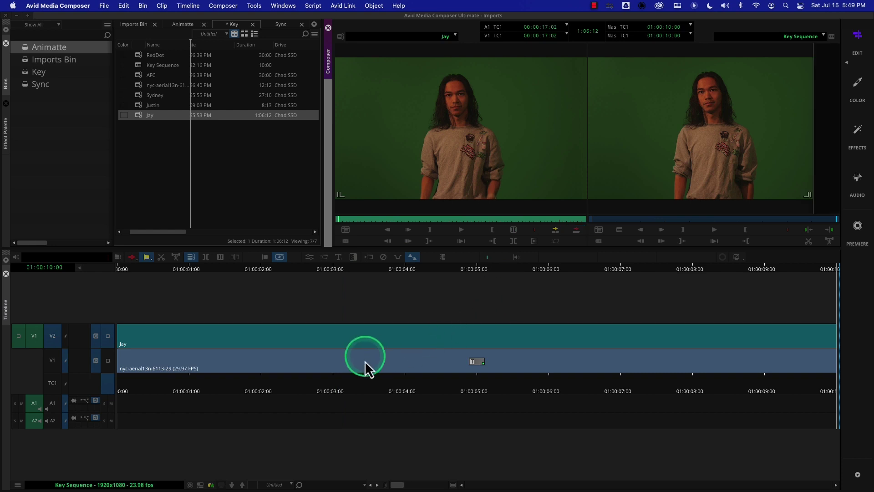
left_click_drag(369, 392, 203, 390)
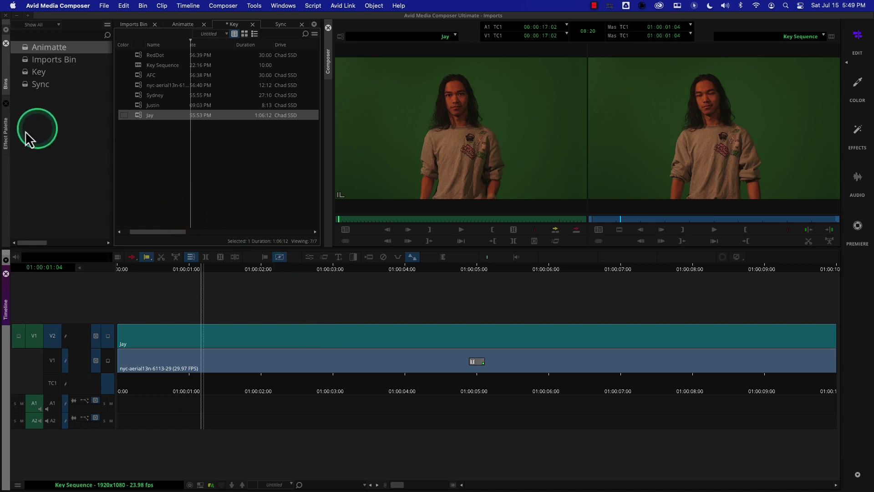
Apply the SpectraMatte key effect to the new green-screen clip on V2 and open its effect parameters.
left_click(7, 134)
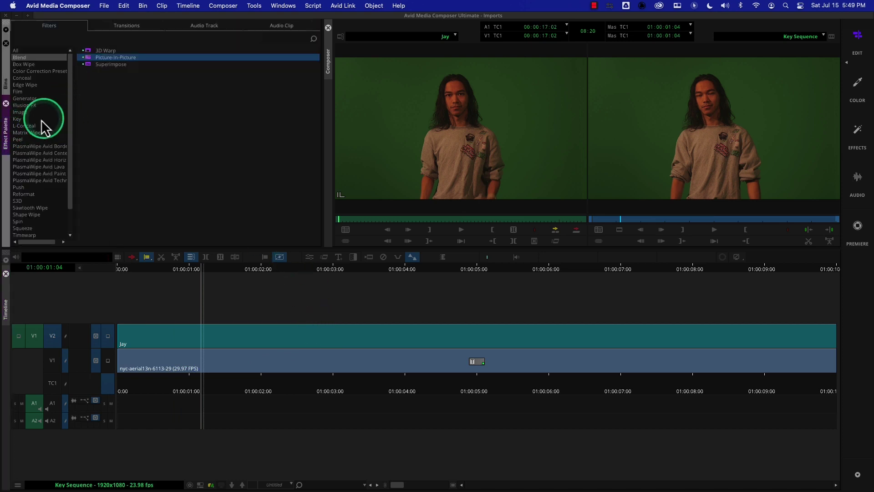
left_click(17, 119)
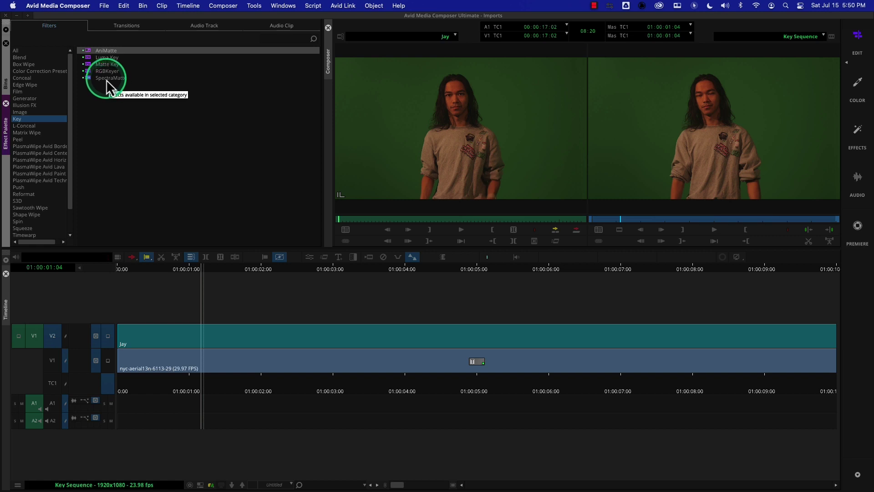
left_click_drag(107, 81, 368, 332)
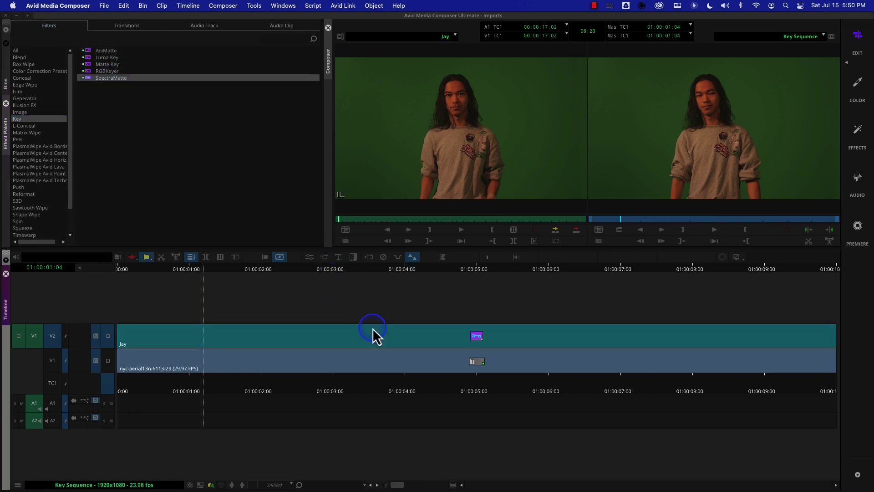
left_click(312, 258)
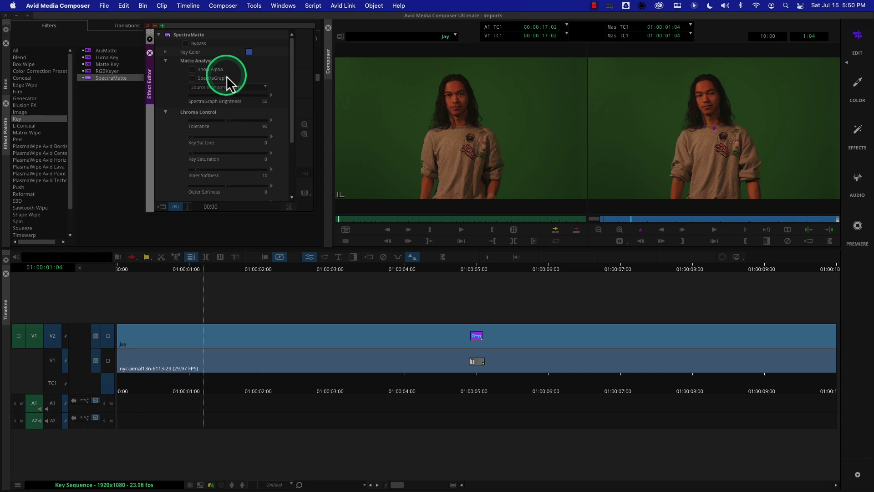
Sample the green backdrop beside the man as SpectraMatte's Key Color and close the Color Info window.
left_click_drag(248, 51, 638, 117)
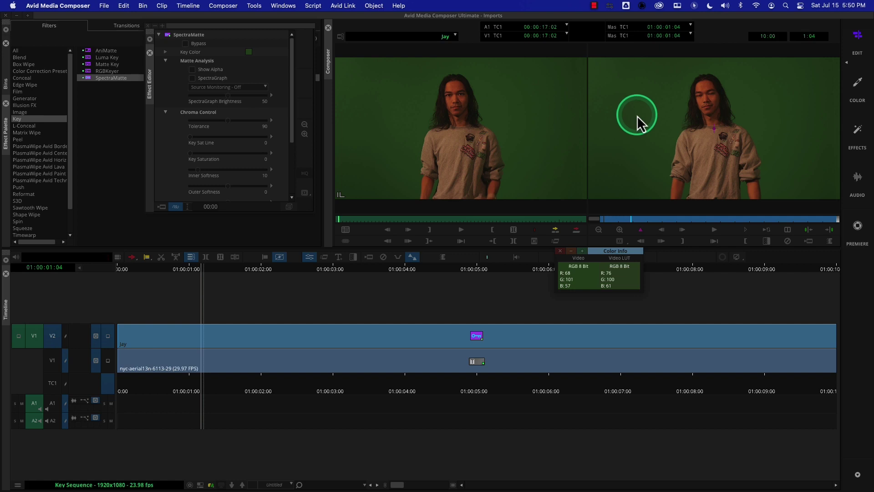
left_click_drag(638, 119, 640, 121)
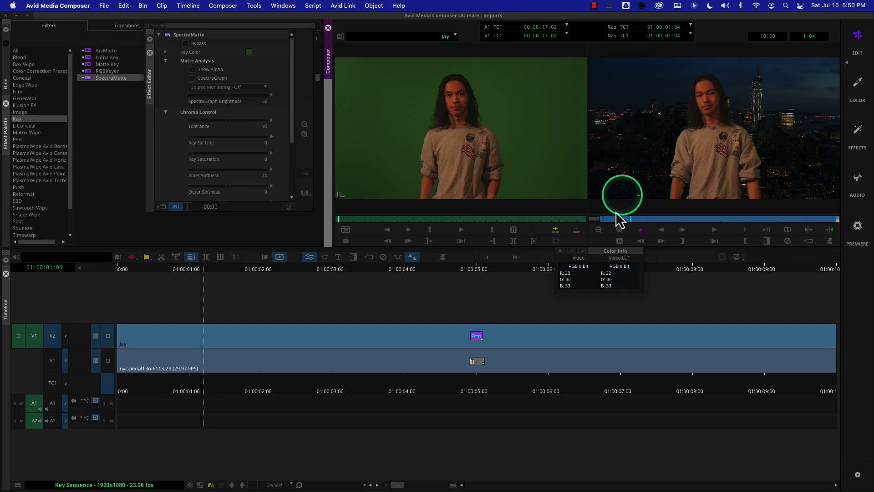
left_click(560, 250)
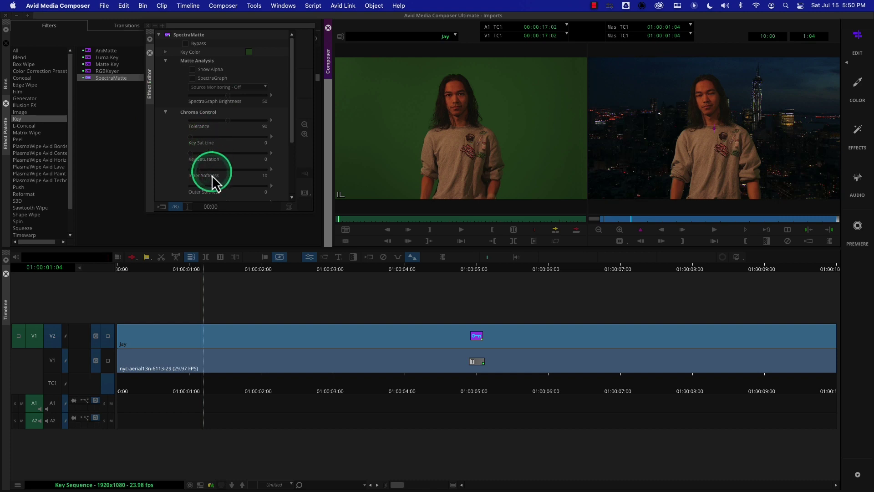
Show the SpectraGraph in the Source Monitor and lower SpectraMatte's Tolerance to 0 with Bypass turned on.
mouse_move(290, 131)
left_mouse_down()
mouse_move(285, 170)
mouse_move(287, 125)
left_mouse_up()
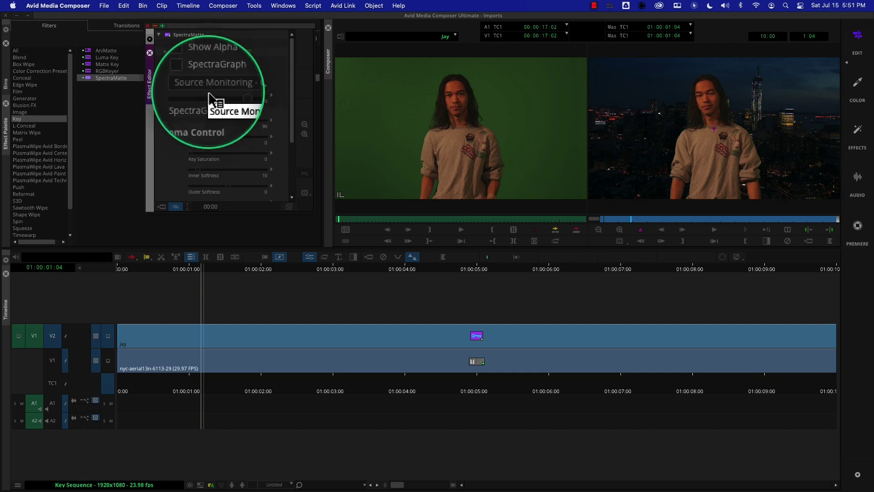
left_click(242, 88)
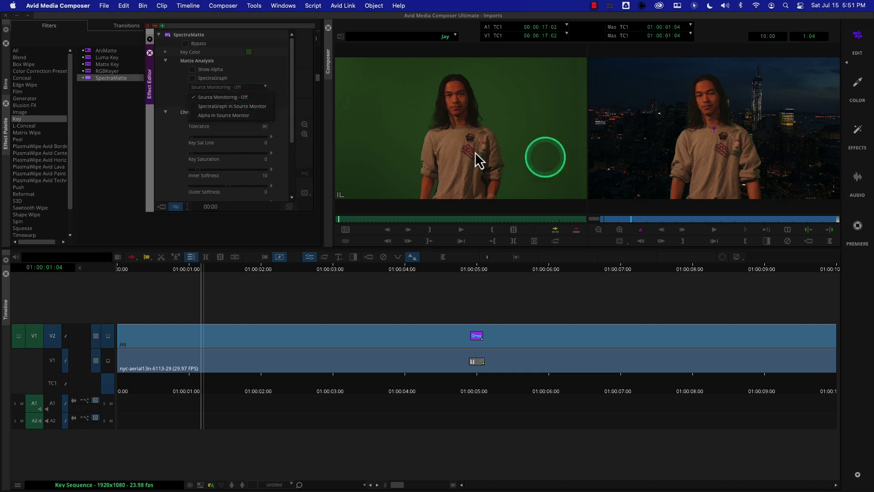
left_click(234, 106)
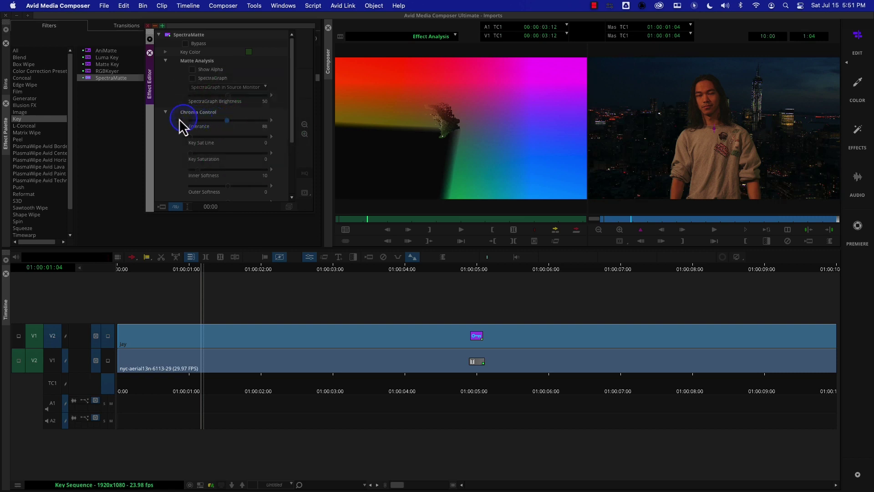
left_click_drag(179, 119, 169, 119)
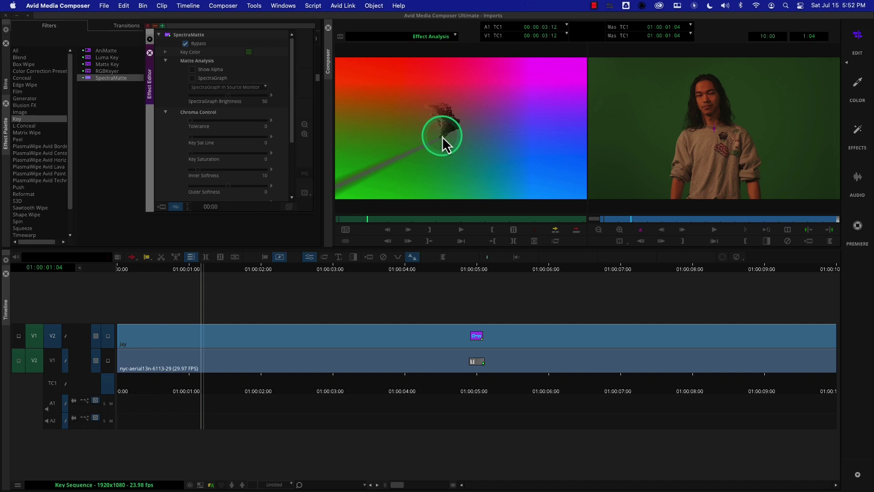
key("ctrl+alt+z")
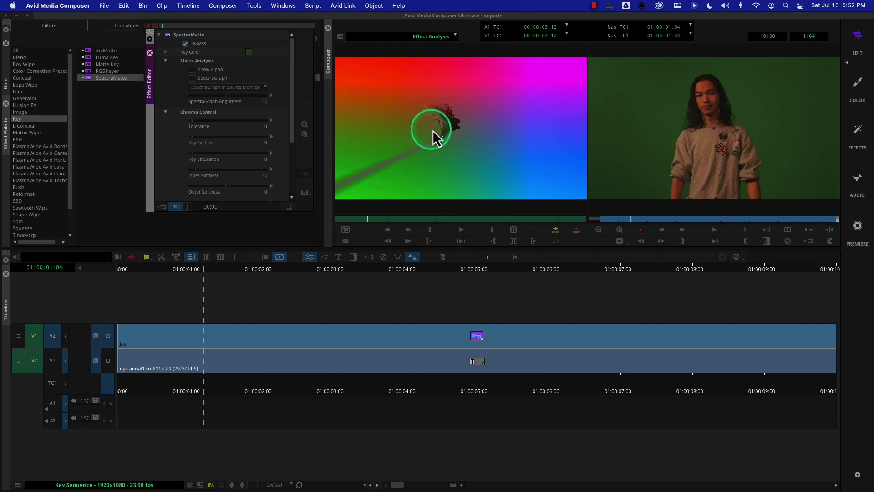
key("ctrl+alt+m")
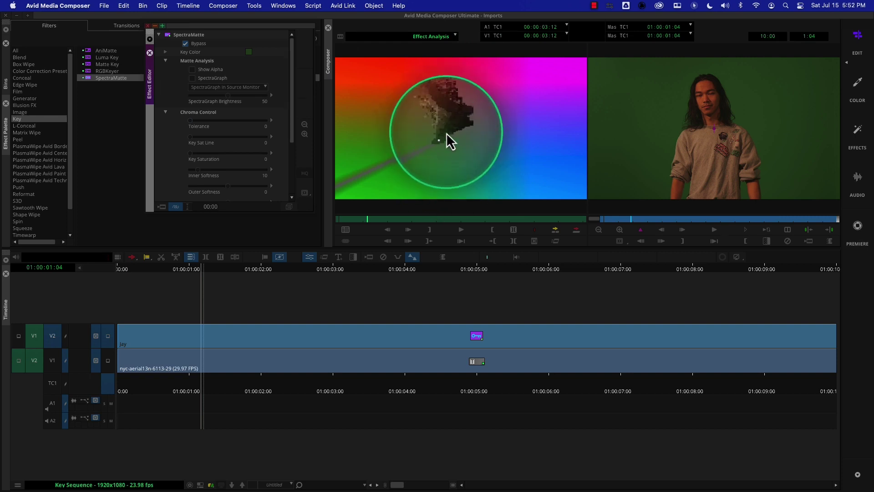
key("ctrl+alt+m")
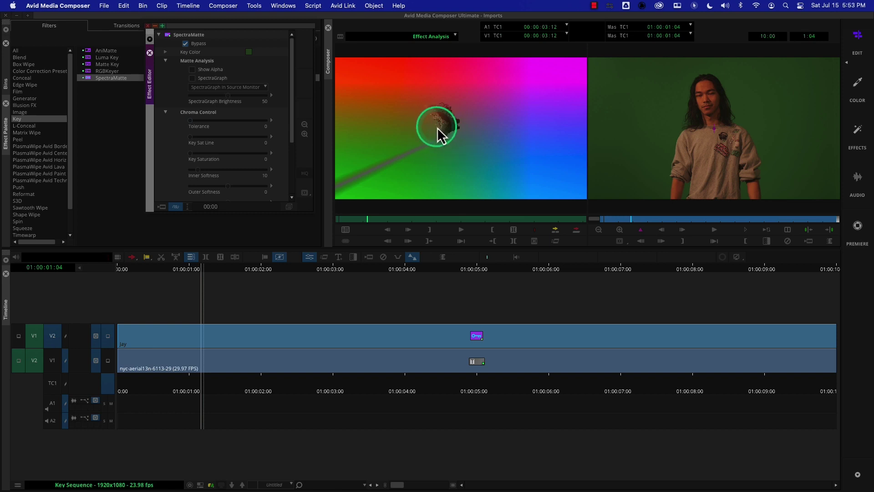
Raise SpectraMatte's Tolerance to 77 while checking the wedge on the SpectraGraph.
key("ctrl+m")
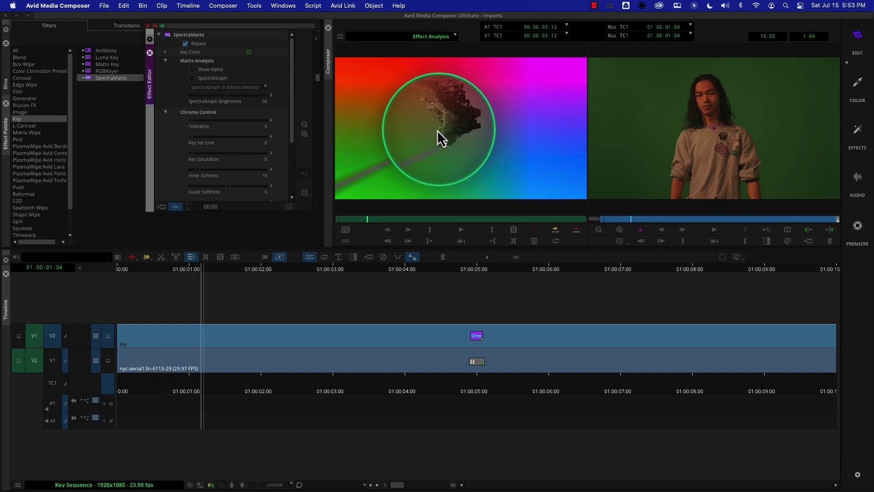
key("ctrl+m")
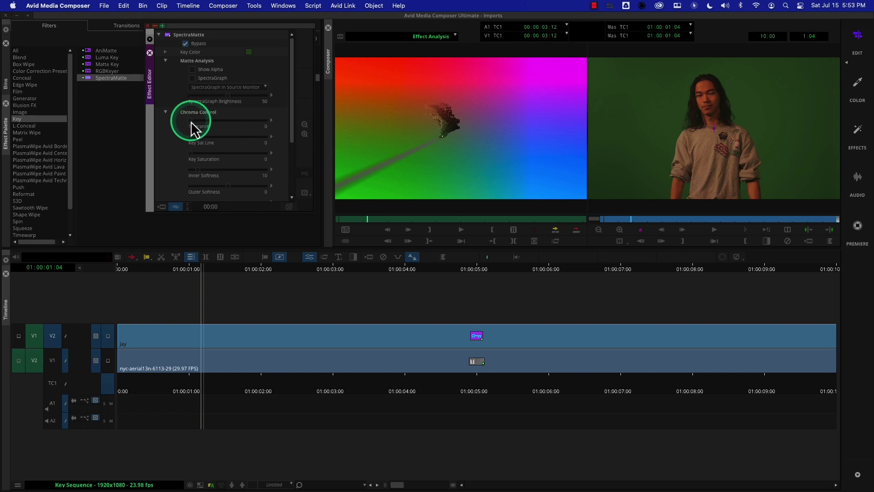
left_click_drag(192, 121, 221, 124)
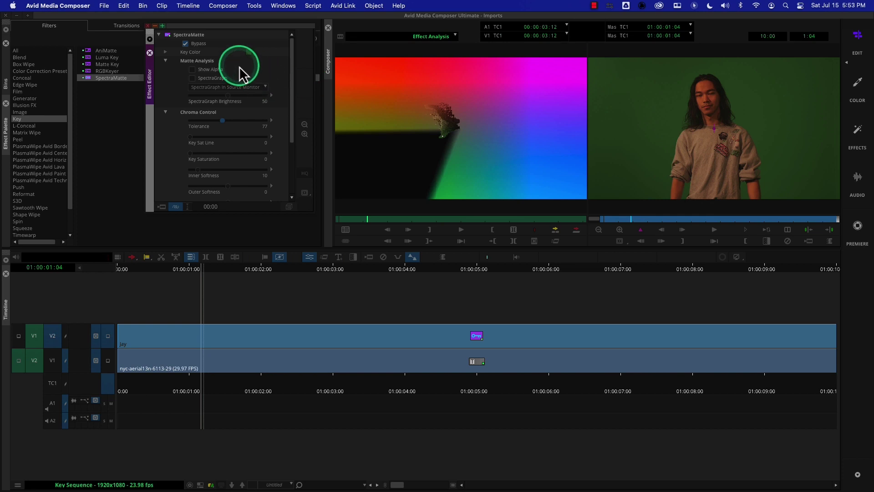
Expand the Key Color values, try raising Red to 83, and return Red to 67.
left_click(166, 52)
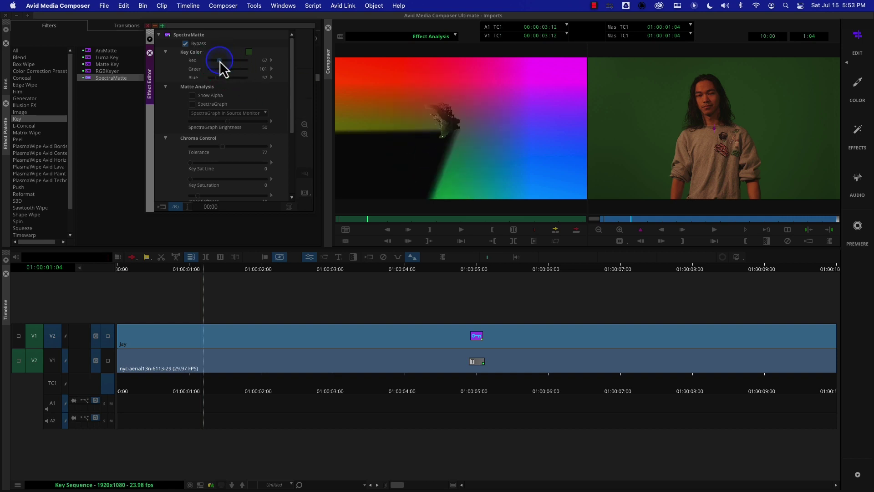
key("Right")
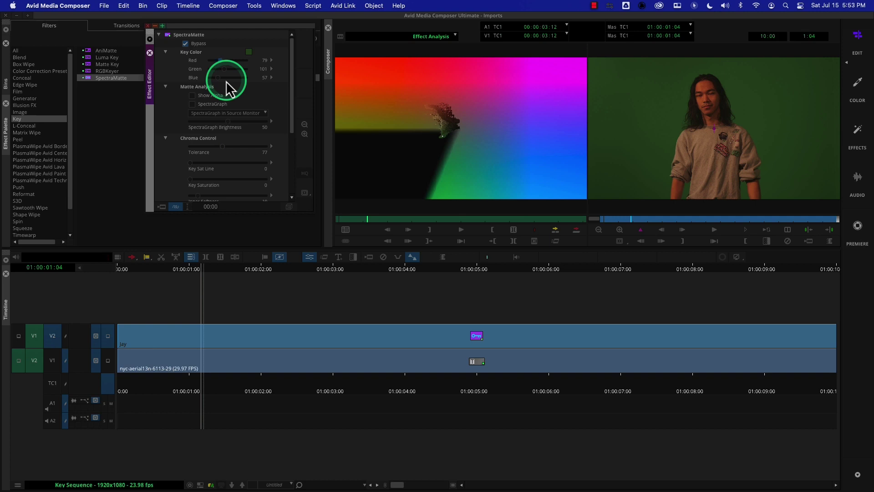
key("Right")
key("Right")
key("Right")
key("Right")
key("Right")
key("Right")
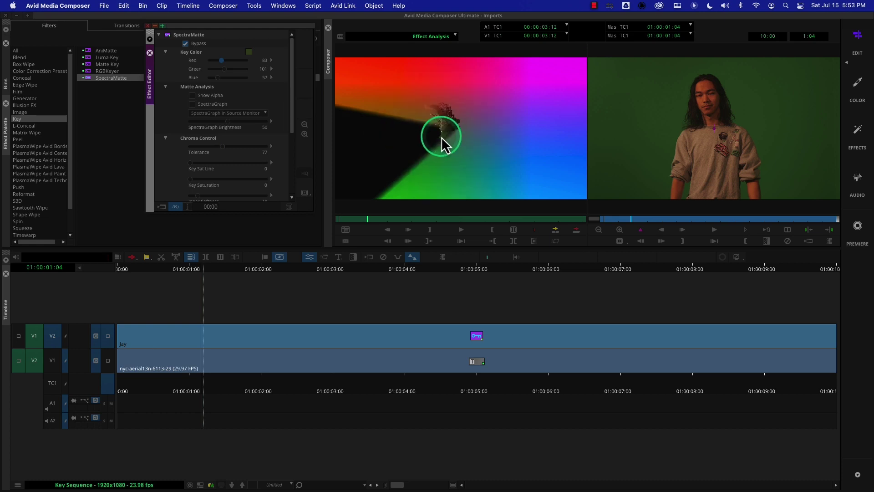
key("Left")
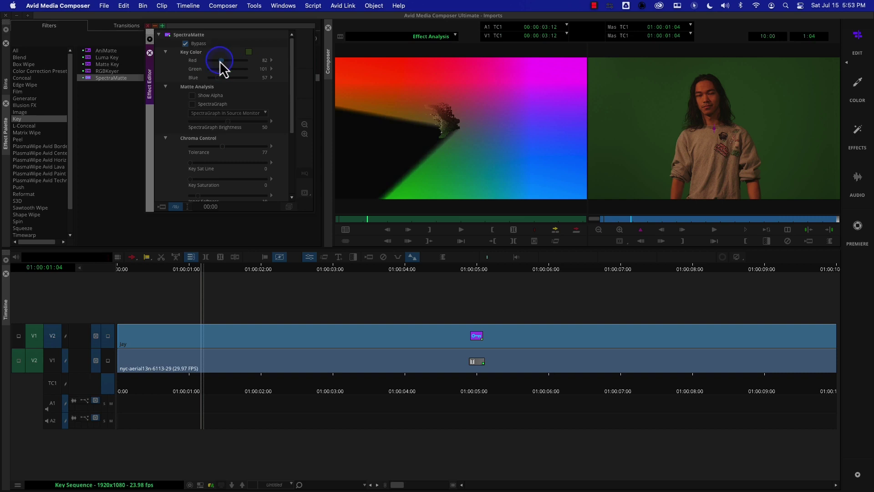
left_click_drag(220, 61, 221, 61)
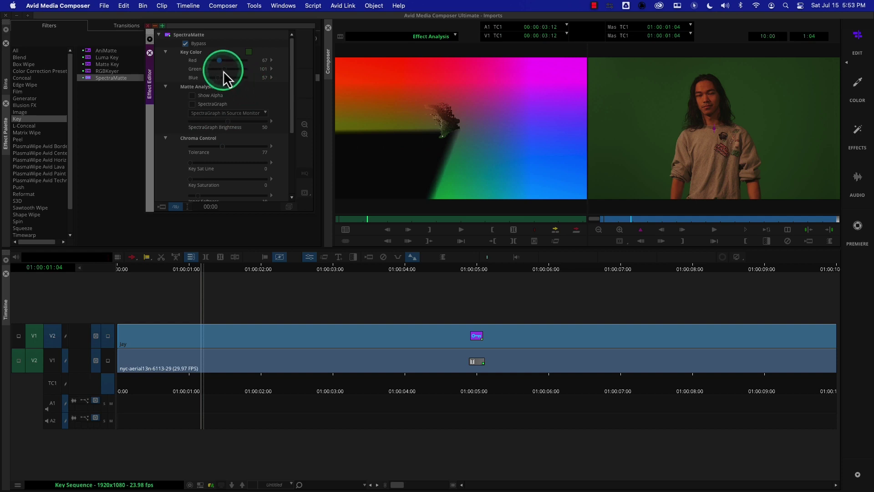
Try the Key Color with Green raised to 174 and with Blue raised to 228, undoing each change.
left_click_drag(224, 69, 228, 70)
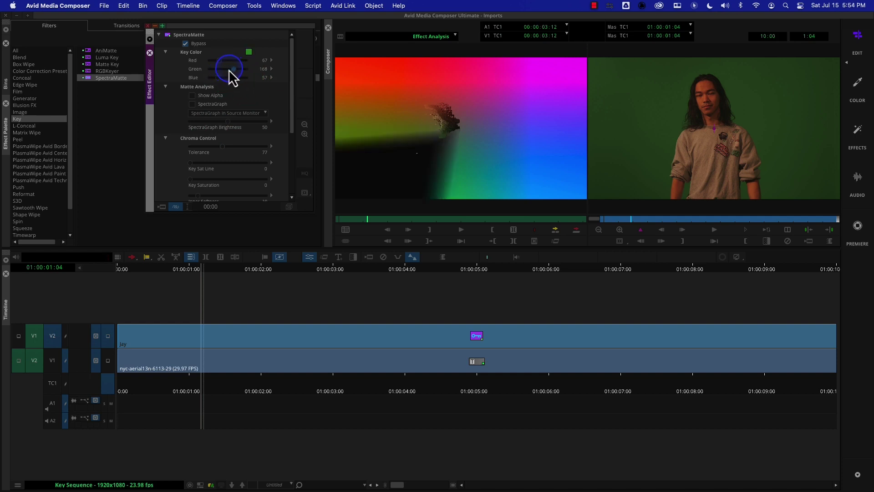
mouse_move(218, 68)
left_mouse_down()
mouse_move(261, 73)
mouse_move(234, 72)
left_mouse_up()
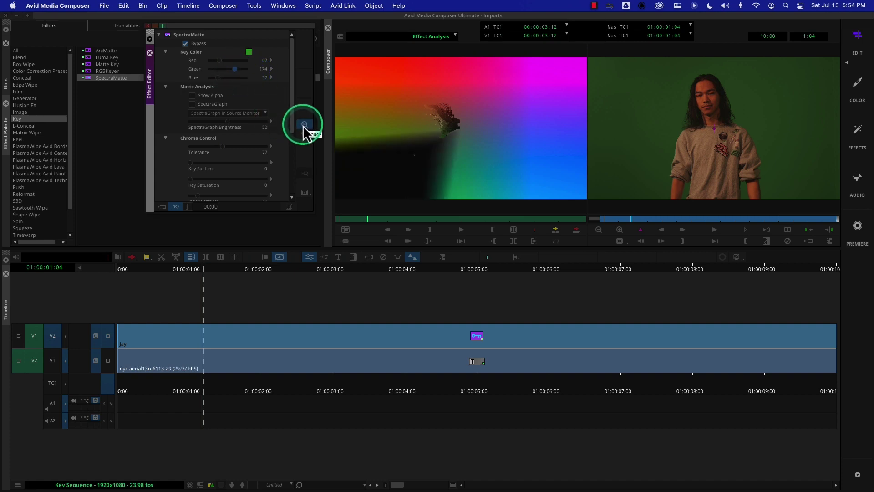
key("super+z")
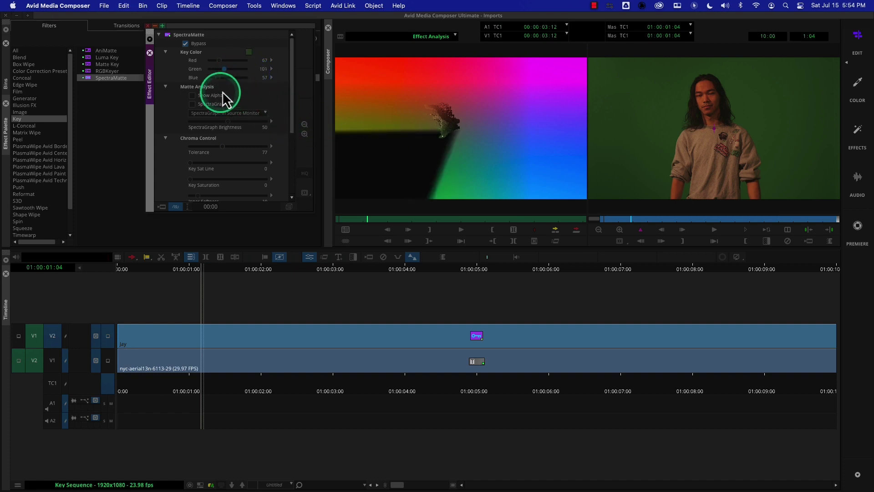
left_click_drag(217, 78, 243, 78)
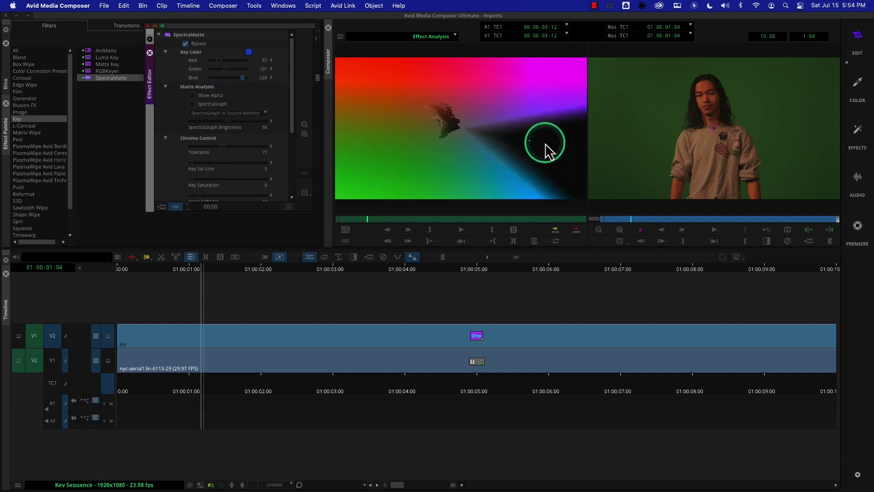
key("super+z")
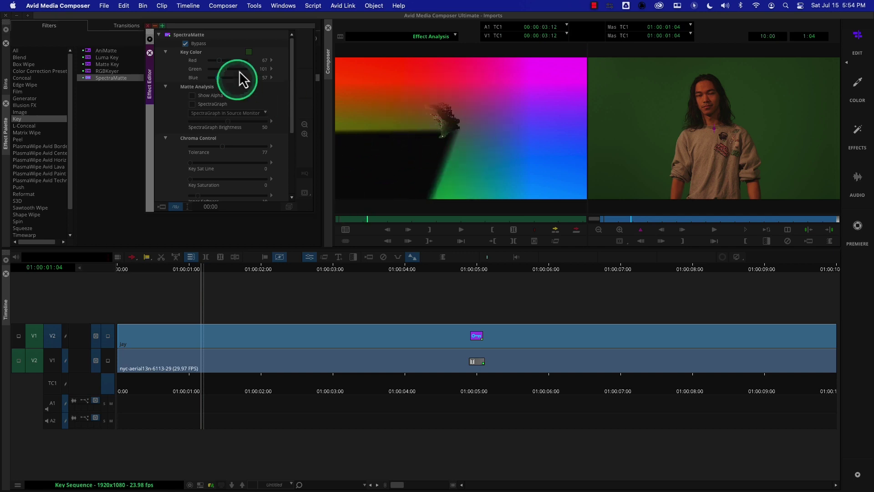
Turn off SpectraMatte's Bypass and set the Tolerance to 85.
left_click(186, 43)
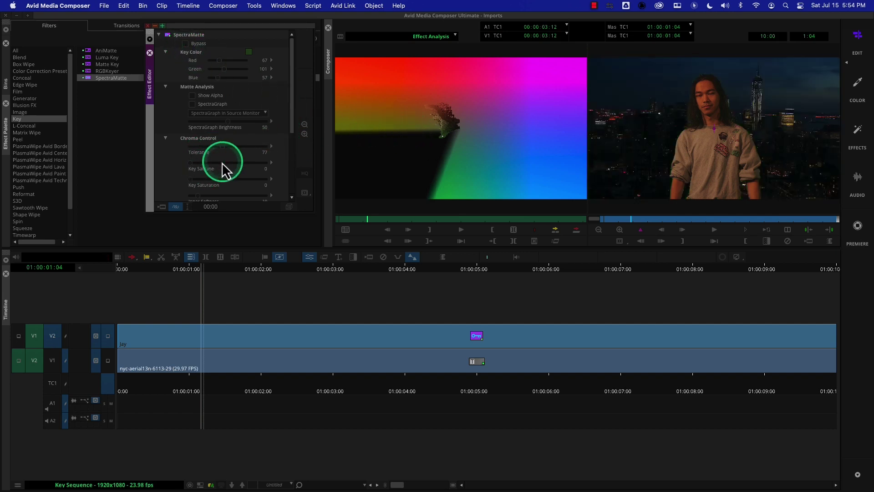
left_click(222, 147)
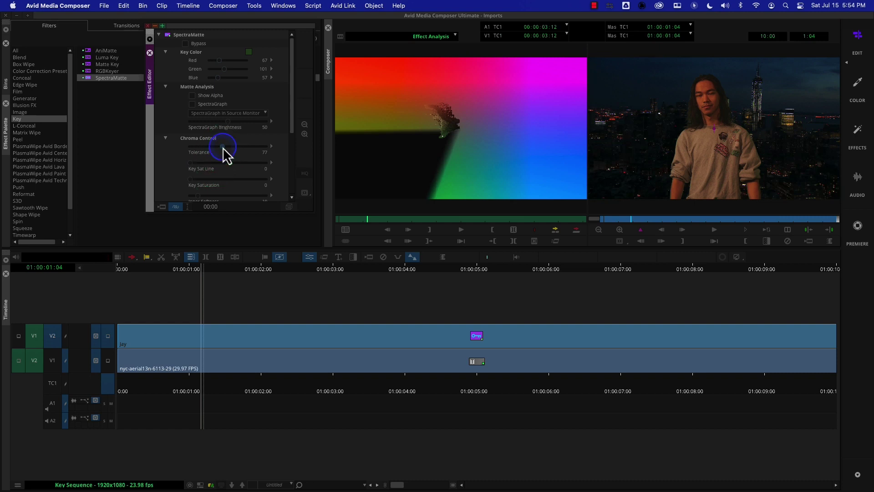
left_click_drag(223, 147, 223, 147)
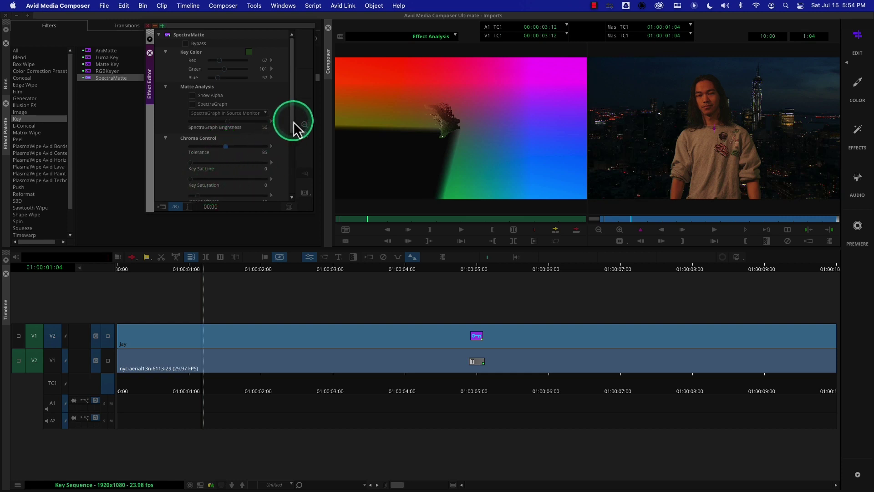
Turn on Show Alpha, inspect the man's matte enlarged and at full view, and compare it with the composite.
left_click_drag(293, 130, 289, 172)
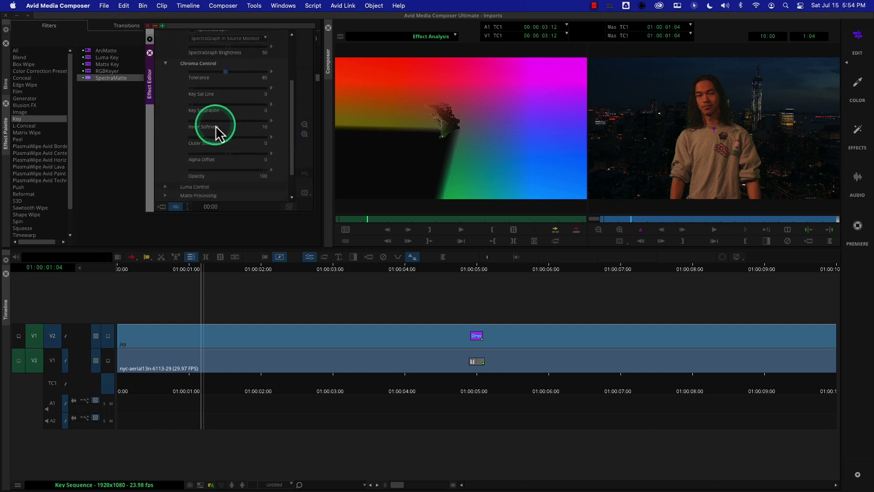
left_click_drag(291, 117, 299, 84)
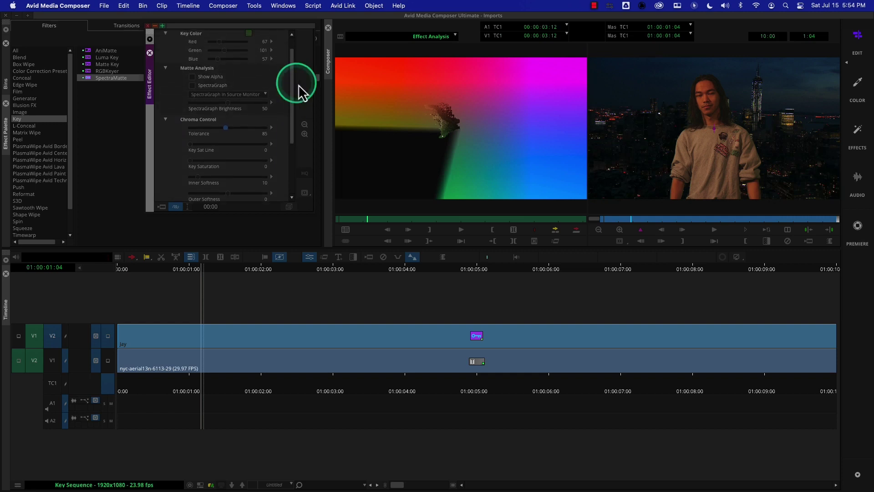
left_click(193, 77)
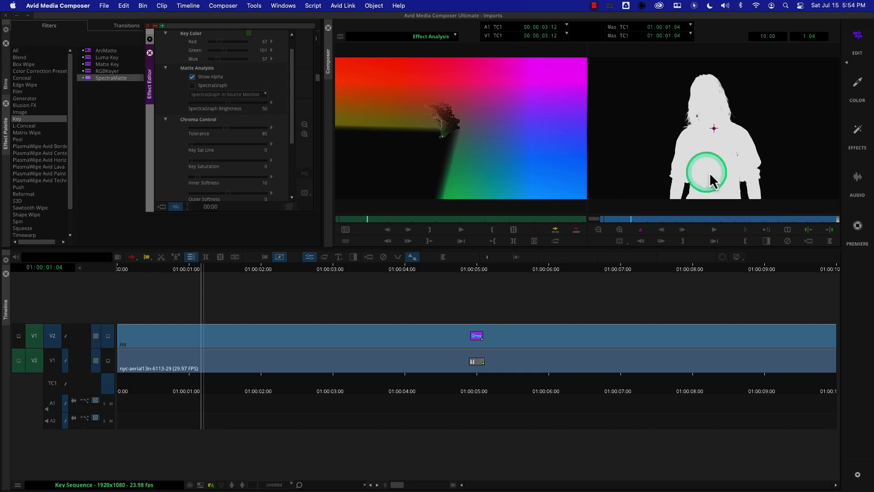
left_click(619, 228)
left_click(620, 227)
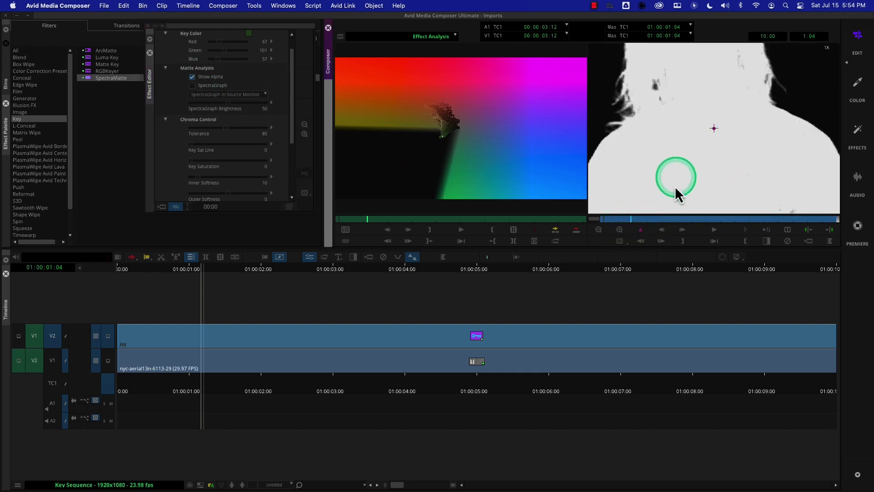
left_click(599, 229)
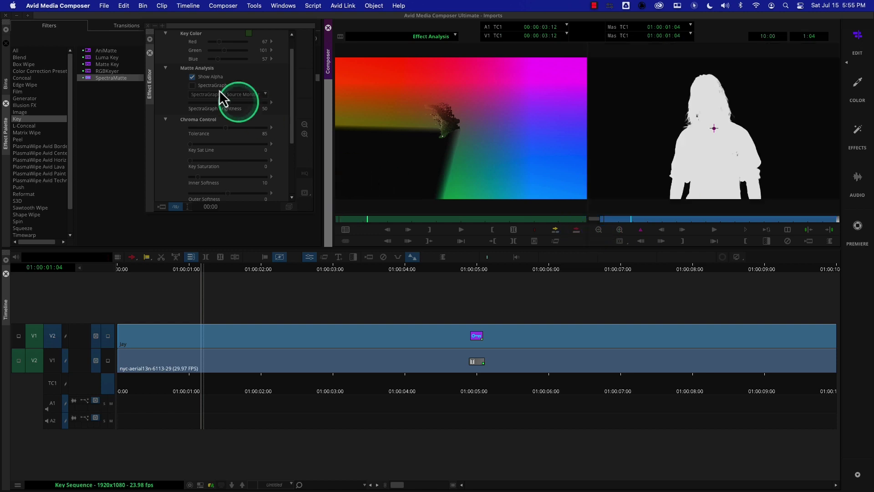
left_click(194, 87)
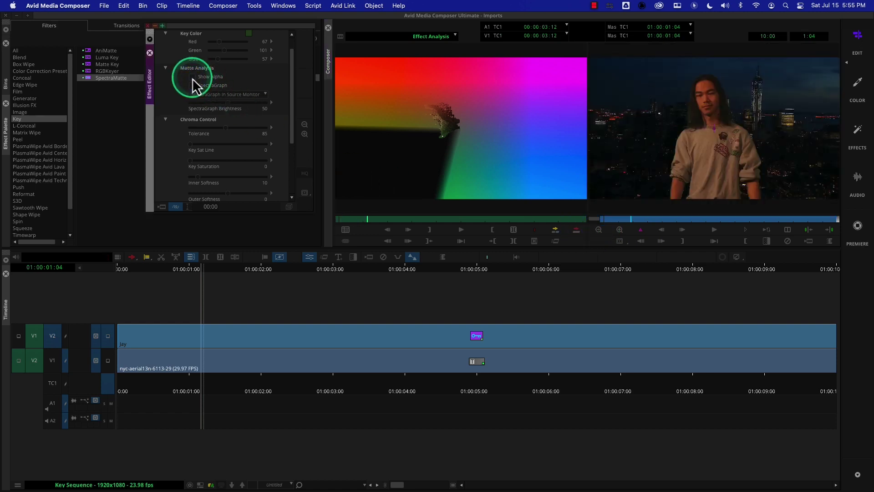
left_click(192, 77)
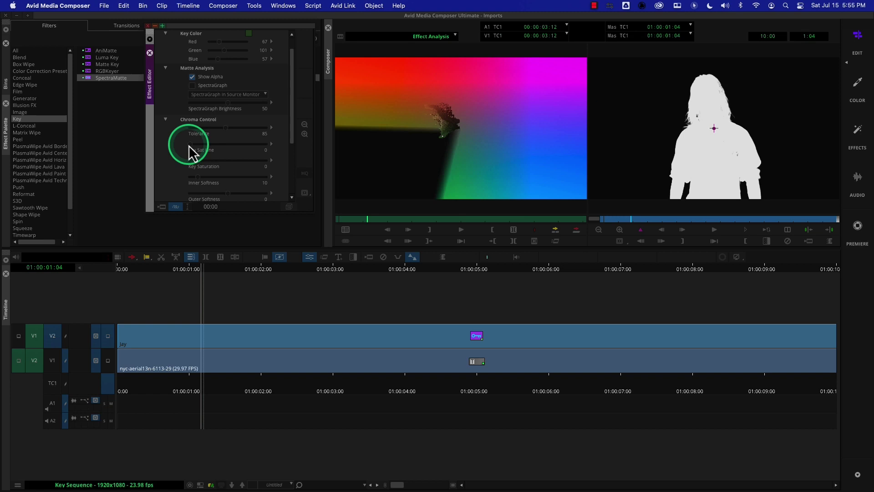
Try the Key Sat Line at 58 and 64 on the alpha matte and return it to 0.
left_click_drag(189, 145, 232, 147)
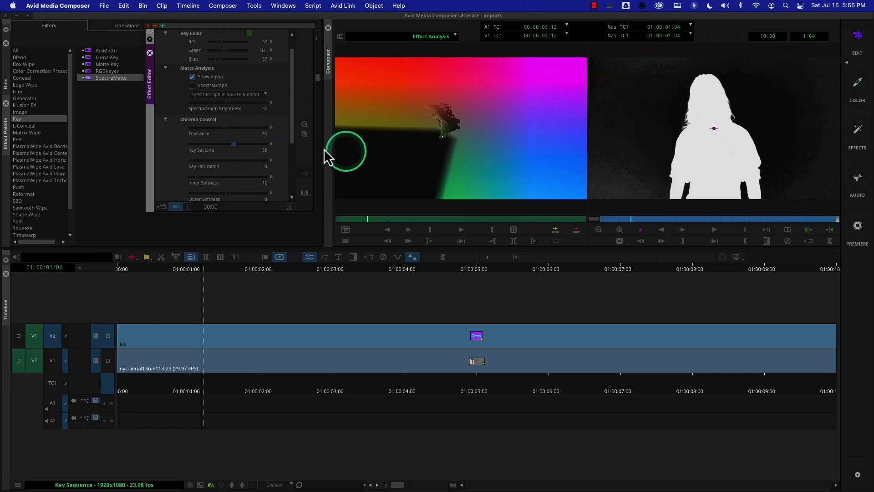
left_click(218, 144)
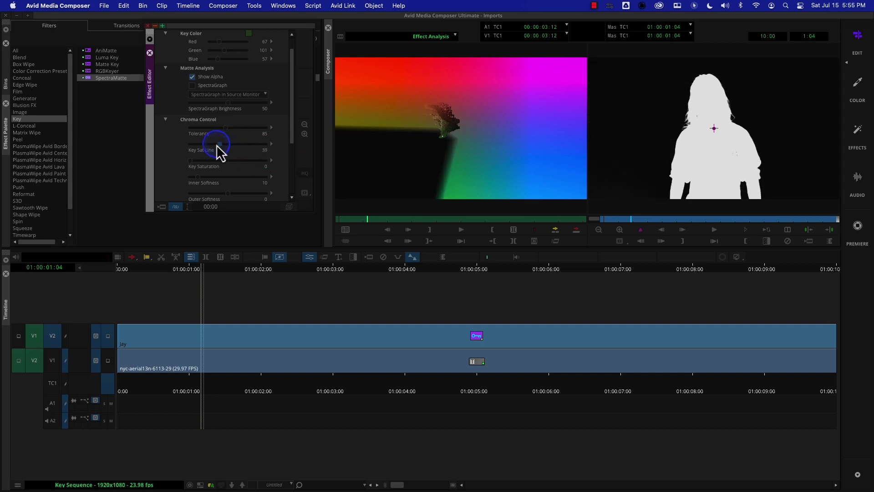
left_click_drag(200, 144, 238, 144)
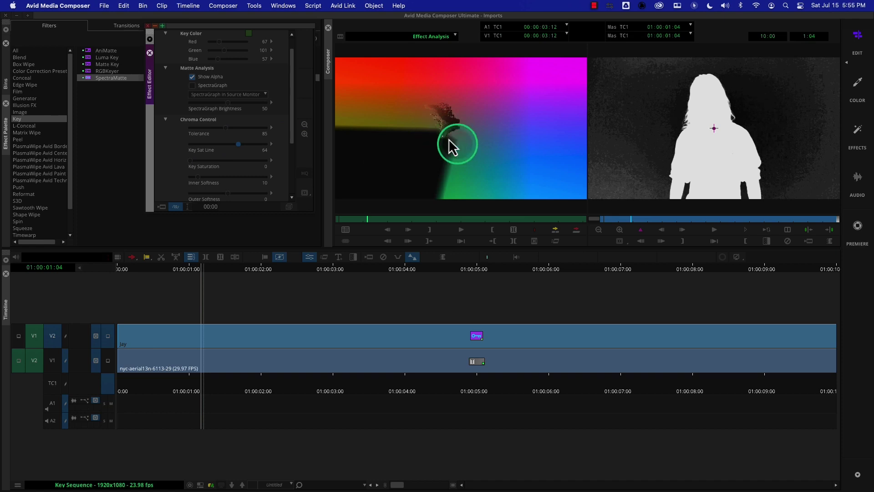
key("ctrl")
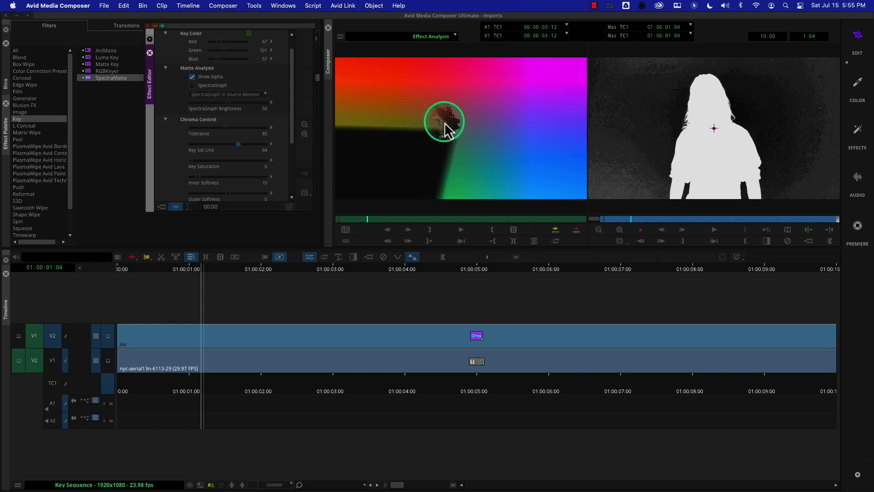
left_click_drag(238, 144, 168, 143)
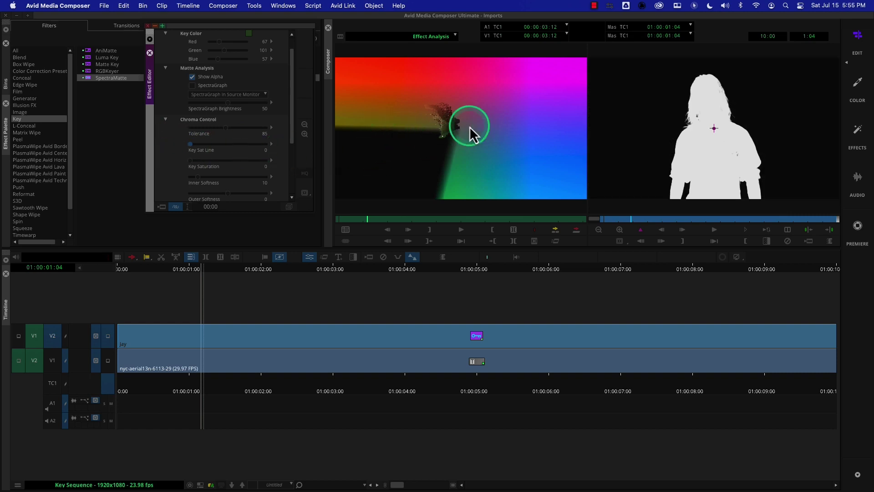
Set SpectraMatte's Key Sat Line to 14 and Key Saturation to 7.
left_click_drag(191, 144, 203, 144)
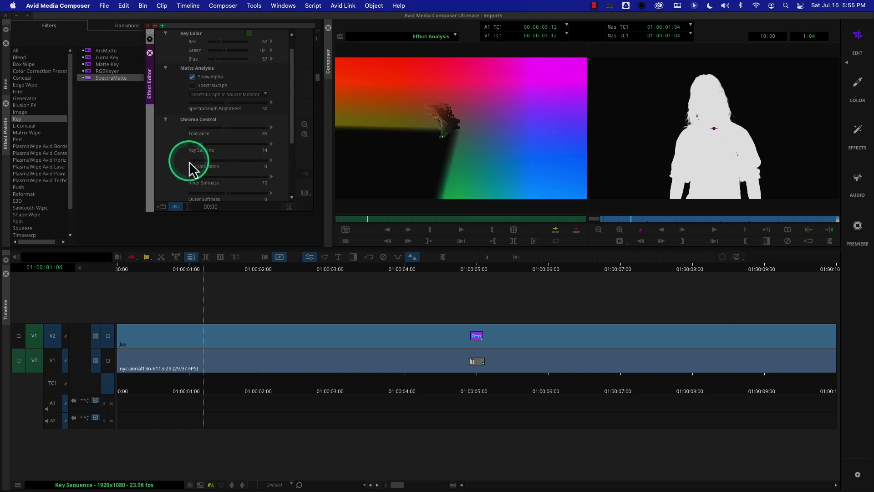
left_click_drag(191, 162, 215, 162)
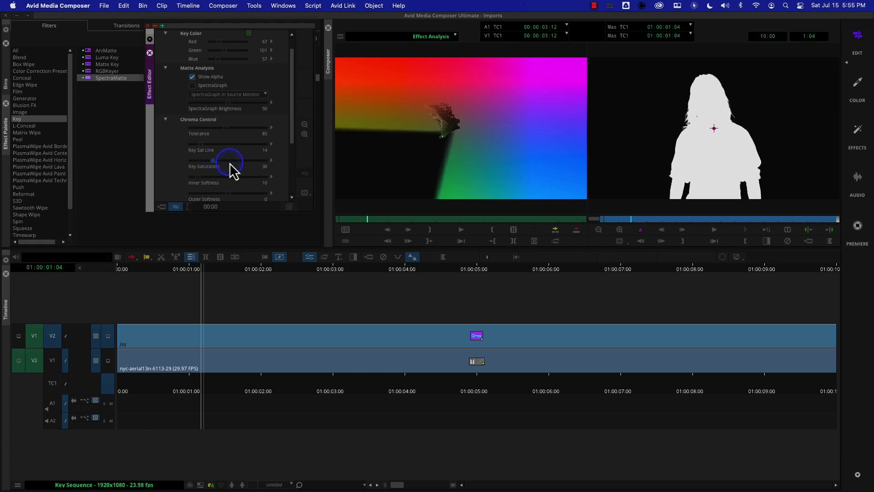
left_click(229, 163)
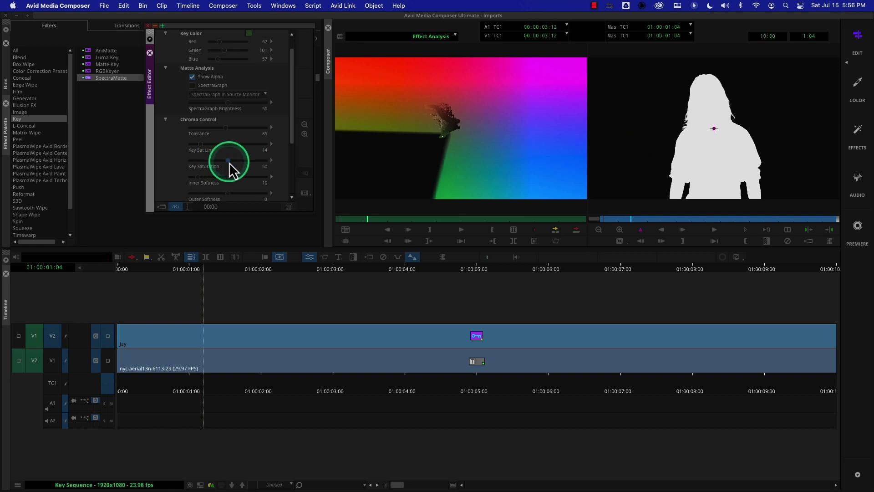
left_click_drag(227, 162, 197, 162)
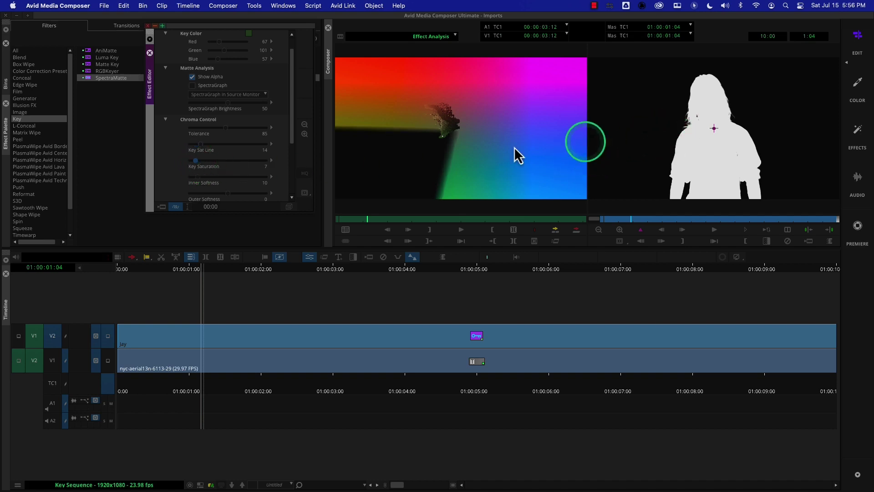
Compare the keyed composite with the alpha matte and examine the matte enlarged around the man's hair and shoulders.
left_click(193, 77)
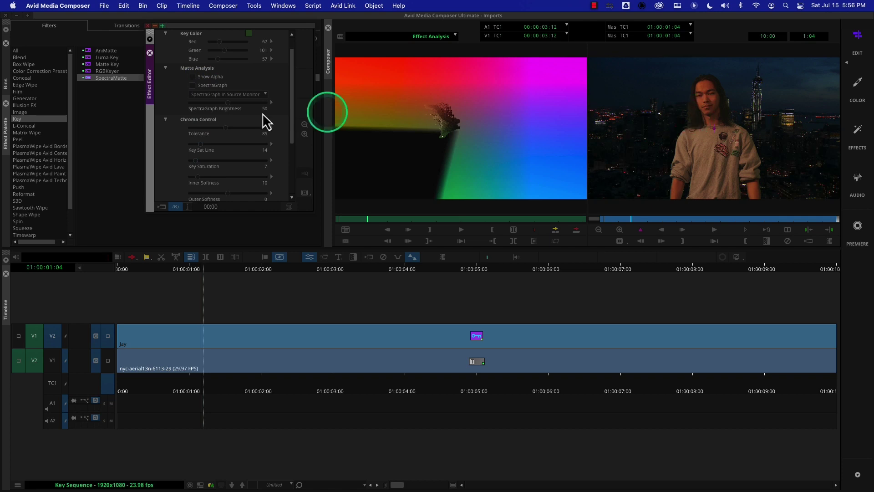
left_click(192, 77)
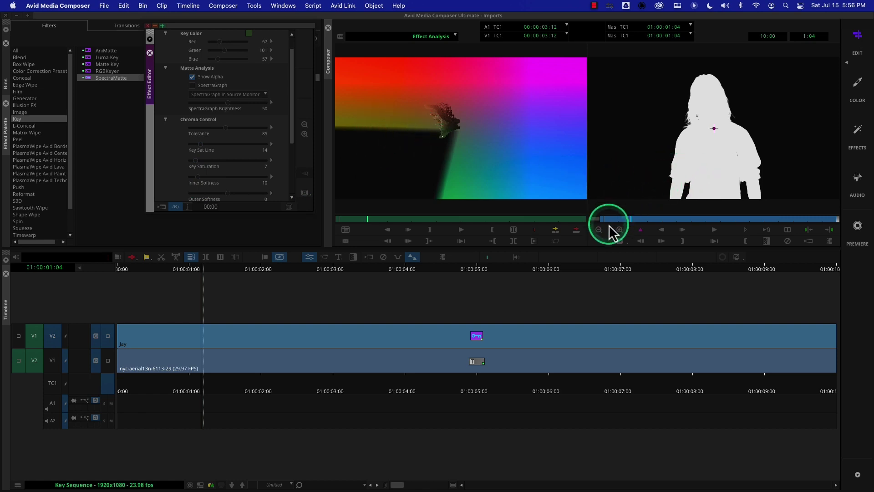
left_click(620, 230)
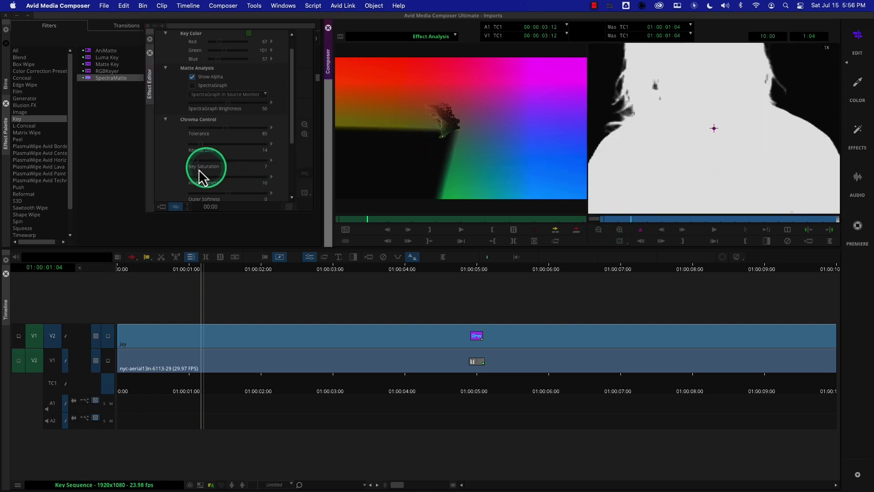
Try SpectraMatte's Outer Softness at 56 on the enlarged alpha matte and check the whole matte.
mouse_move(198, 177)
left_mouse_down()
mouse_move(215, 177)
mouse_move(189, 177)
mouse_move(198, 177)
left_mouse_up()
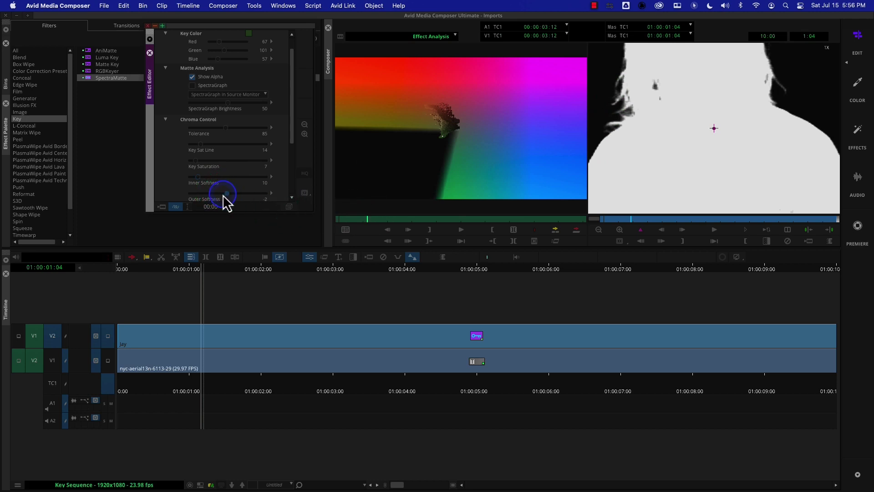
left_click_drag(198, 195, 249, 193)
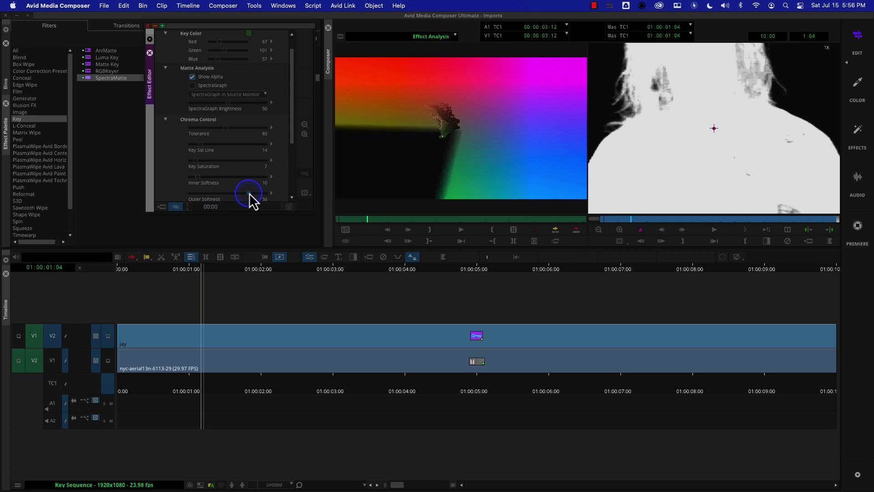
left_click(598, 230)
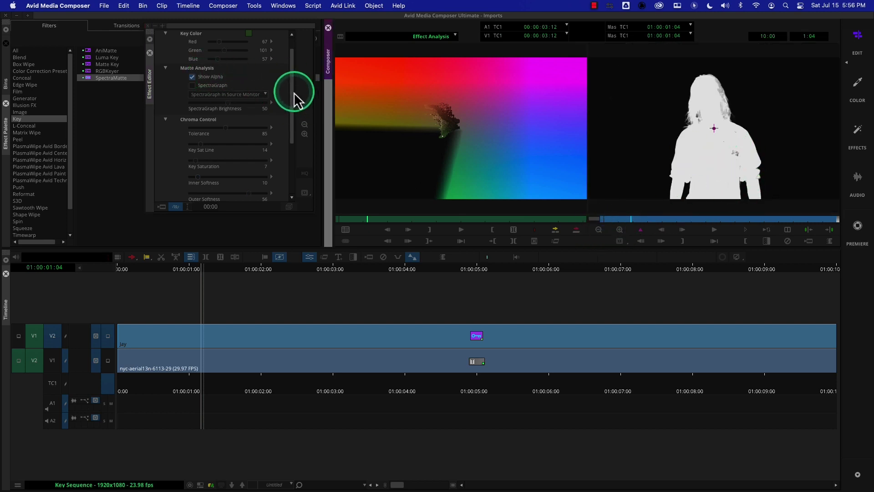
Bypass and re-enable SpectraMatte to compare the original green-screen shot with the alpha matte.
left_click_drag(293, 93, 287, 42)
left_click(185, 44)
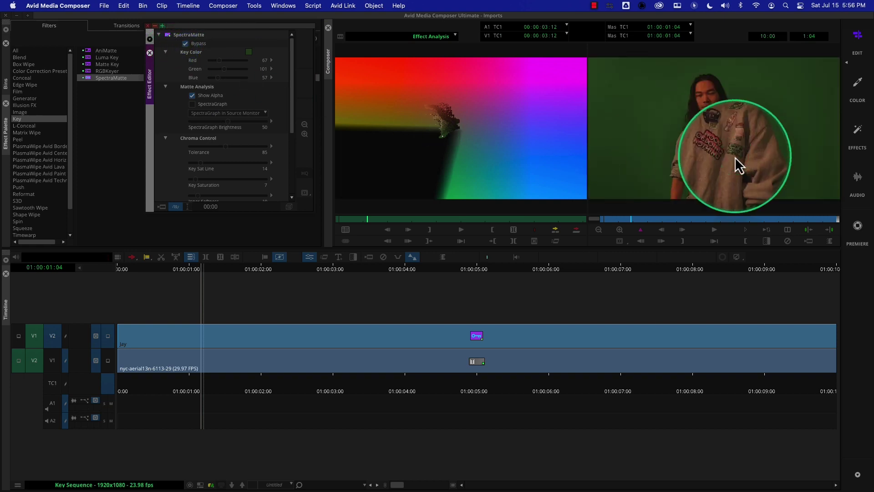
right_click(204, 77)
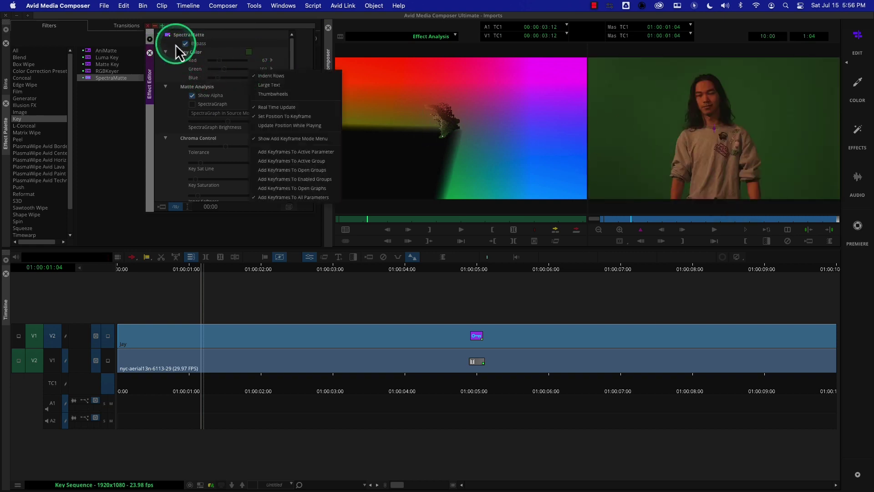
left_click(185, 44)
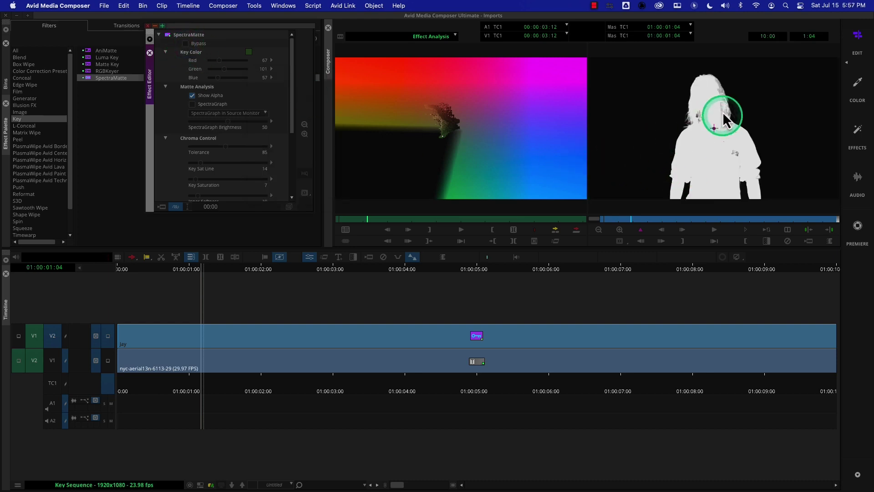
left_click(185, 43)
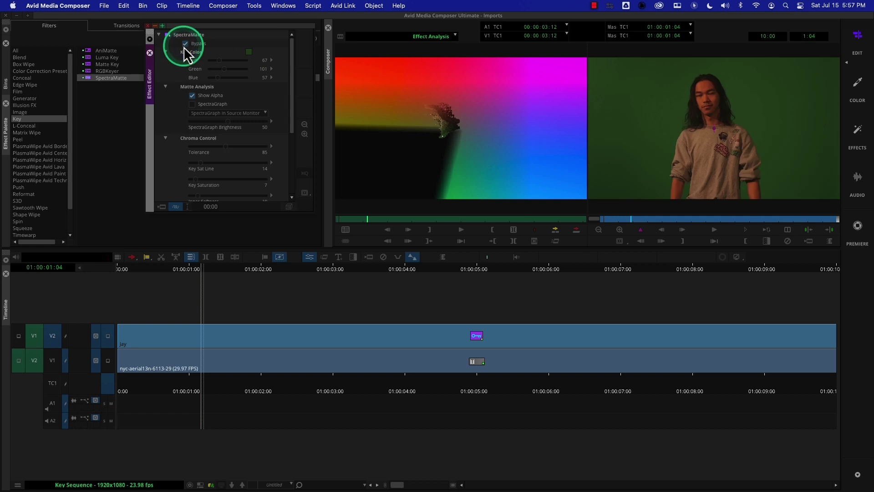
left_click(185, 45)
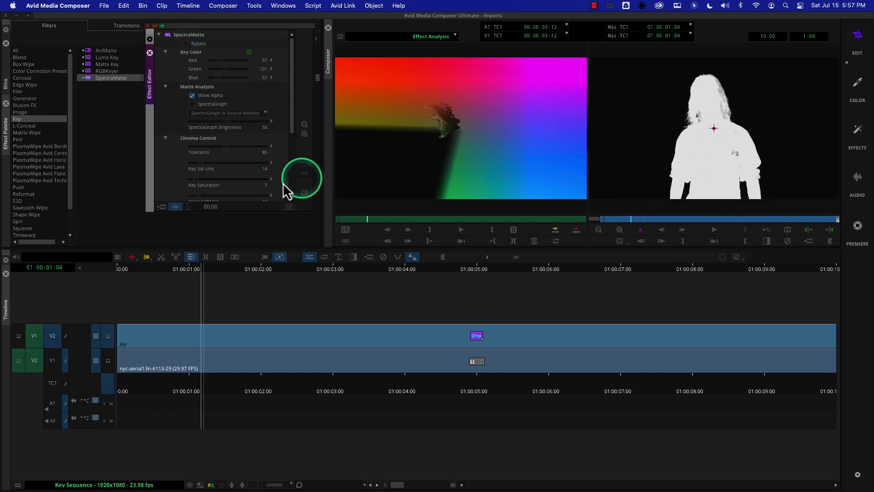
Try the Chroma Control softness with Outer Softness at 31 and Inner Softness at 1.
left_click_drag(292, 136, 287, 174)
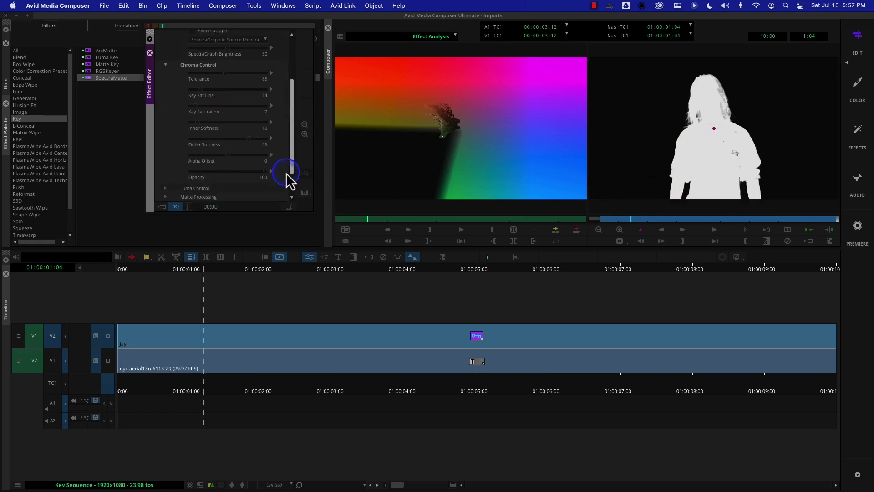
left_click(249, 140)
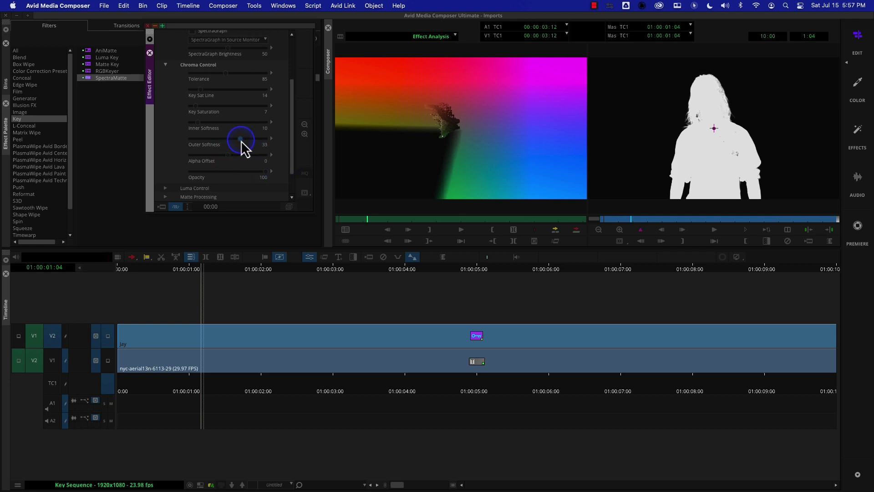
left_click_drag(241, 140, 240, 140)
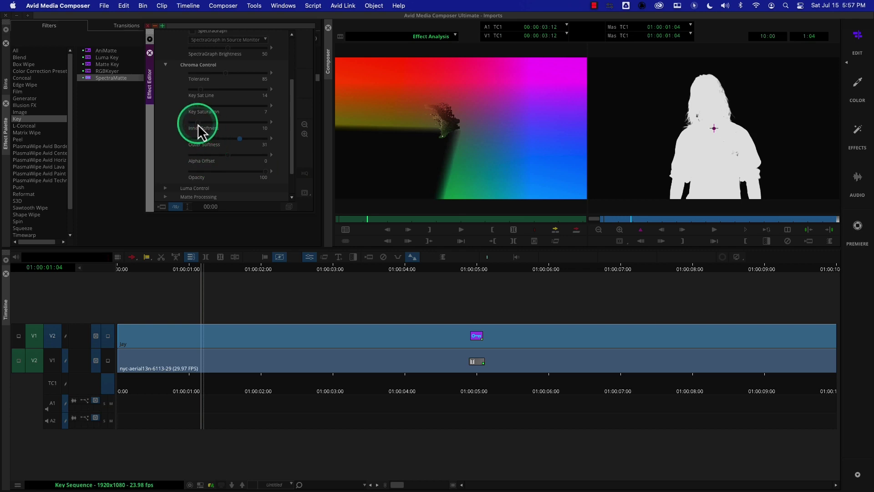
mouse_move(198, 125)
left_mouse_down()
mouse_move(221, 124)
mouse_move(190, 124)
left_mouse_up()
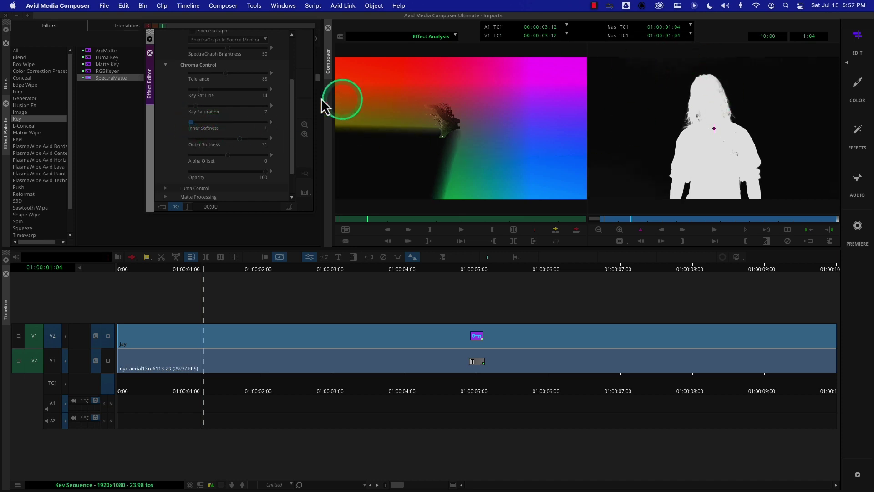
Set Key Saturation and Key Sat Line to 0, Tolerance to 80, Inner Softness to 7 and Outer Softness to -21, leaving Alpha Offset at 0.
mouse_move(197, 108)
left_mouse_down()
mouse_move(212, 108)
mouse_move(183, 105)
left_mouse_up()
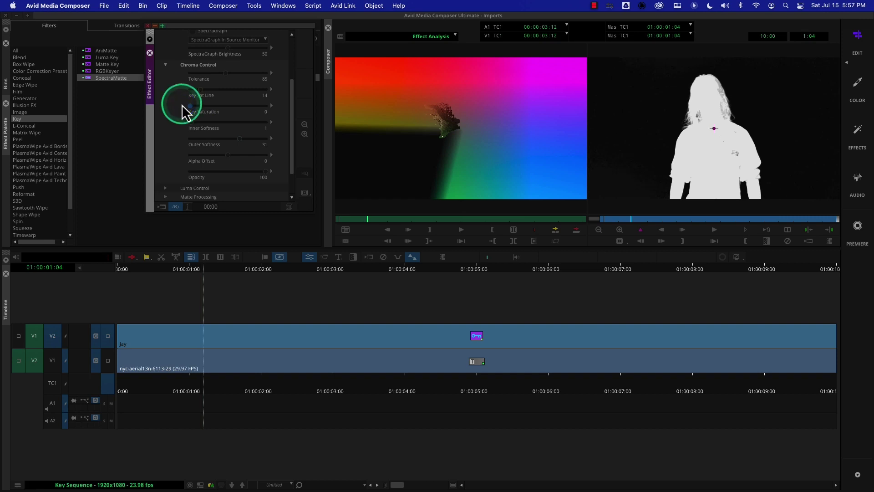
left_click_drag(193, 123, 196, 123)
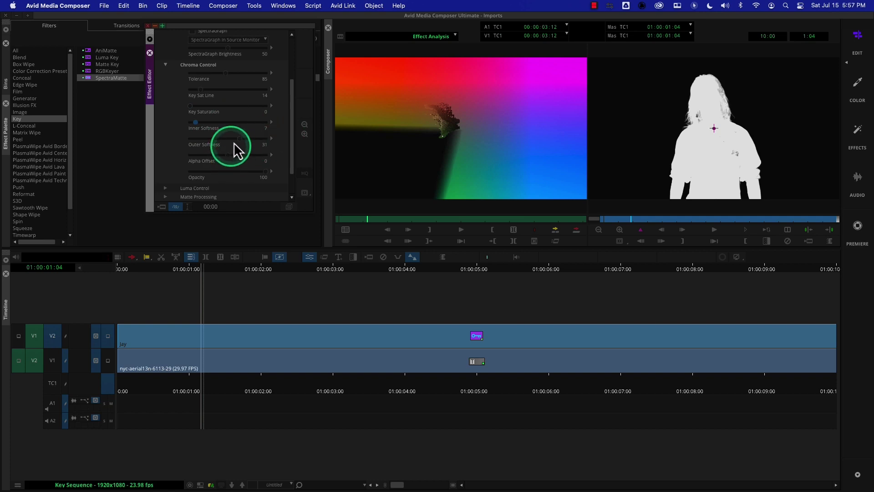
left_click_drag(234, 138, 220, 138)
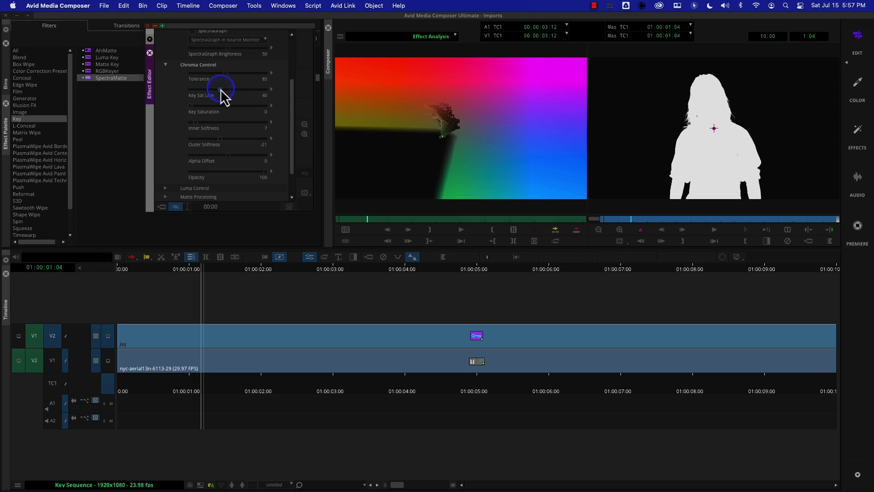
mouse_move(221, 89)
left_mouse_down()
mouse_move(190, 90)
mouse_move(231, 75)
mouse_move(224, 74)
left_mouse_up()
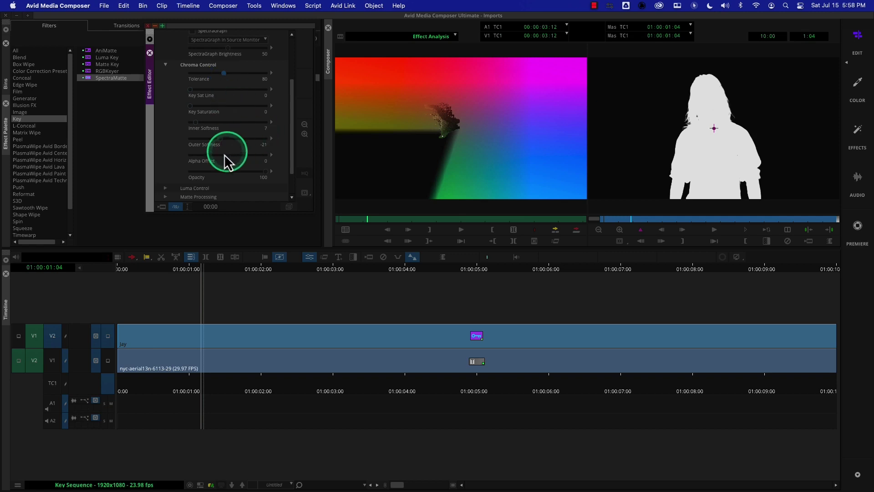
mouse_move(230, 156)
left_mouse_down()
mouse_move(215, 157)
mouse_move(232, 153)
left_mouse_up()
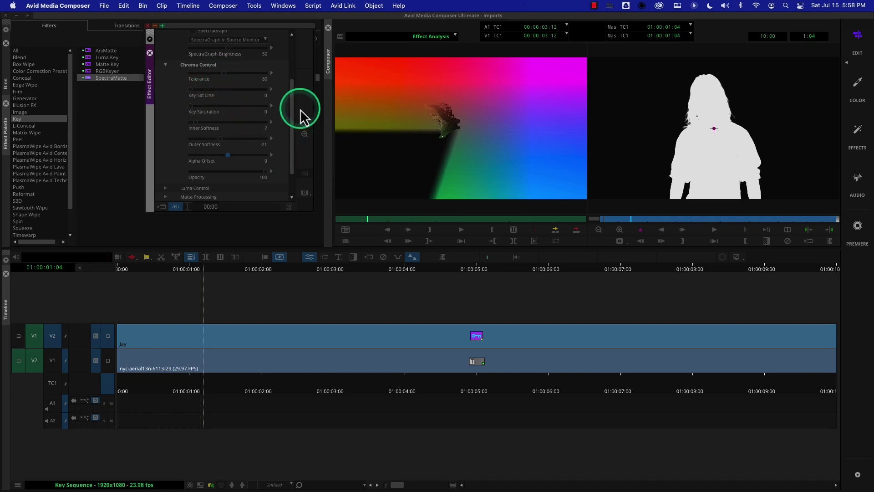
Turn off Show Alpha and inspect the keyed composite at full view and enlarged around the man's hair and shoulders.
left_click_drag(292, 113, 291, 59)
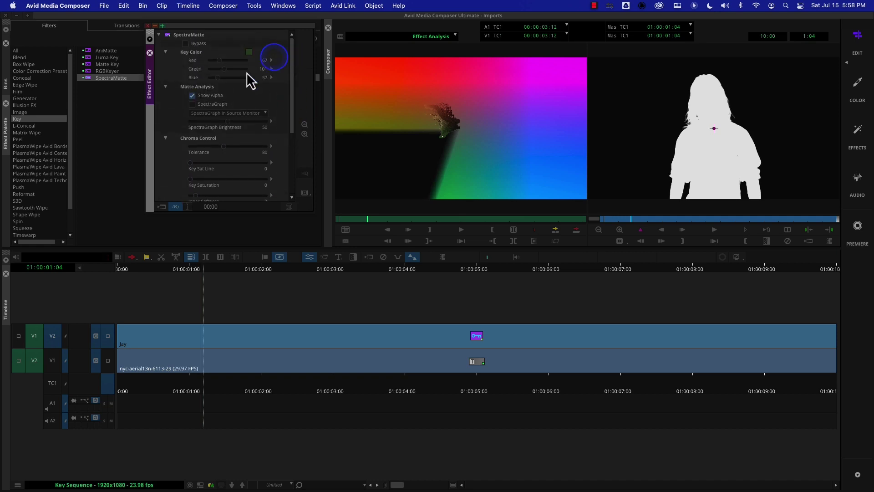
left_click(192, 96)
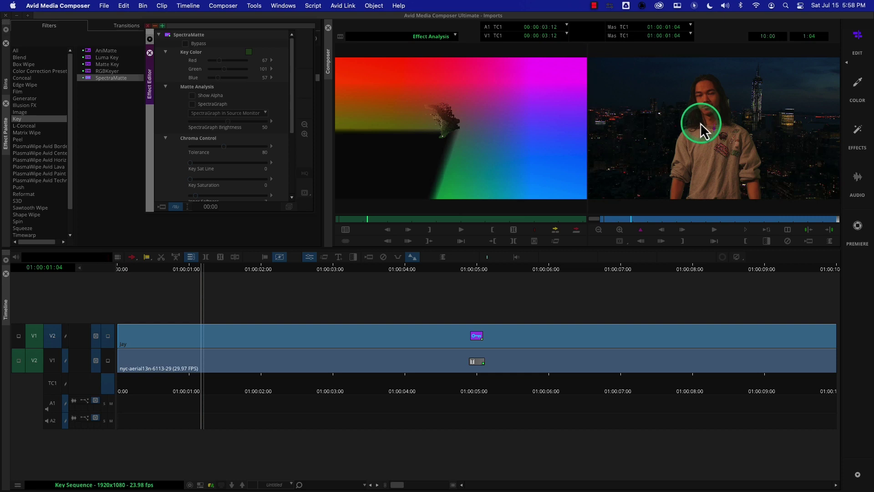
key("ctrl+m")
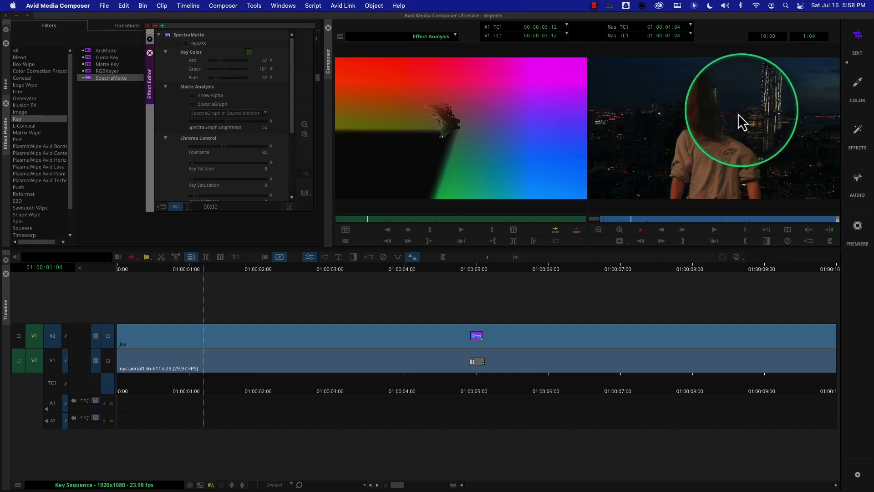
key("ctrl+m")
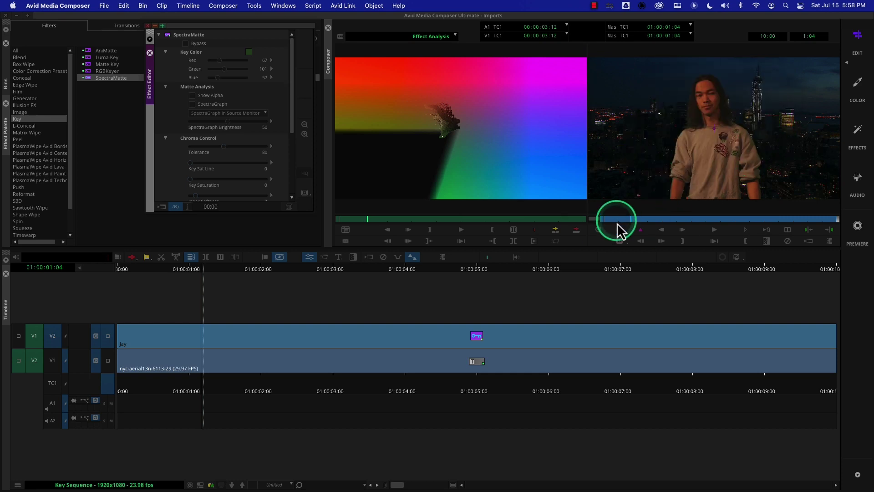
left_click(620, 230)
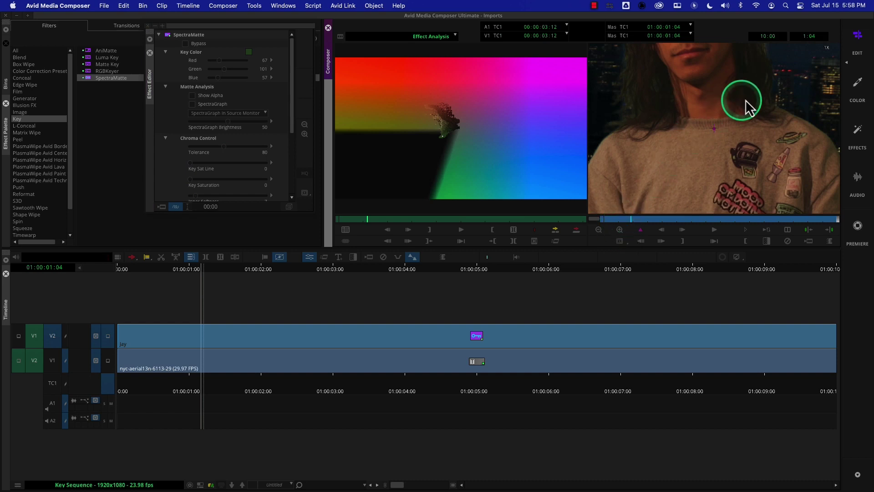
key("ctrl+m")
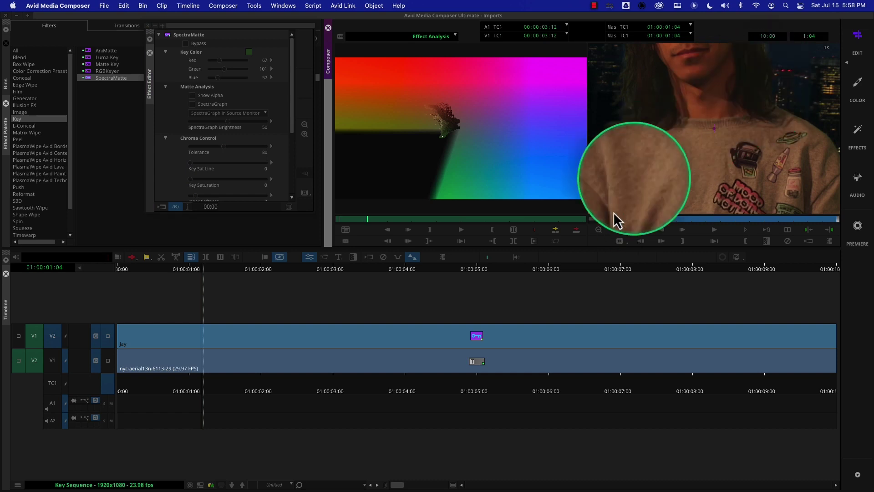
key("ctrl+m")
left_click(599, 229)
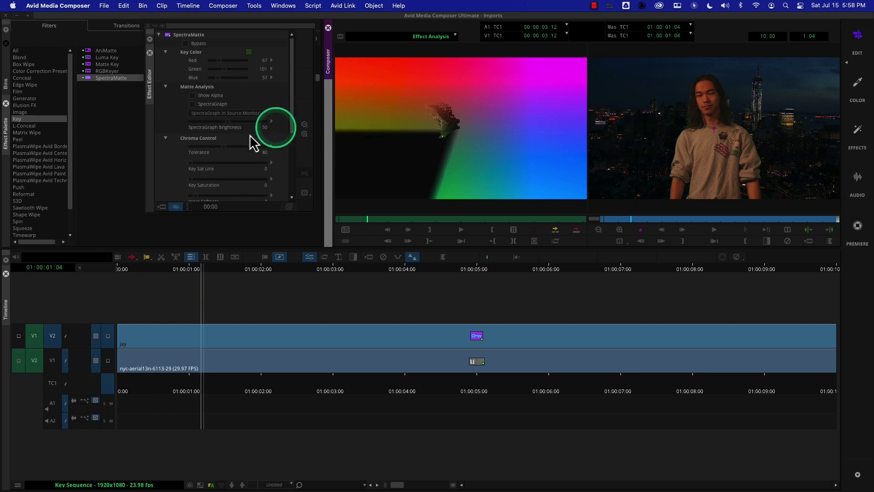
Collapse SpectraMatte's Chroma Control group and look over the Luma Control settings.
left_click(167, 142)
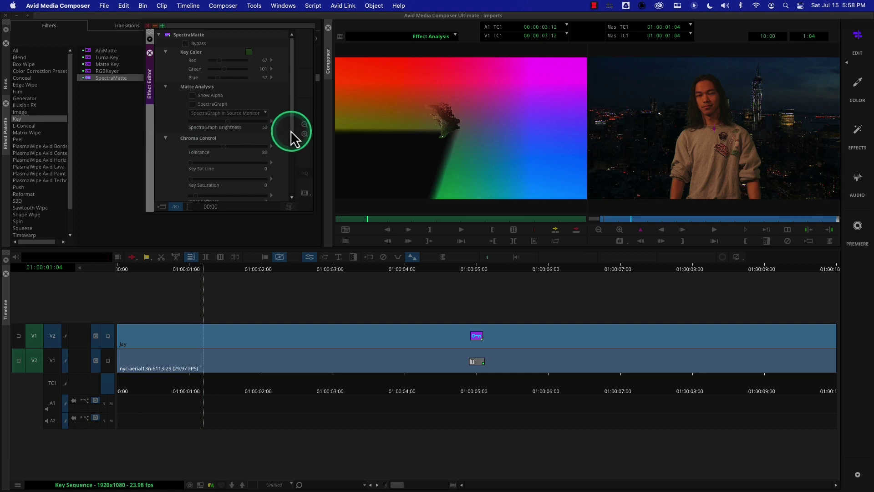
left_click_drag(292, 129, 285, 180)
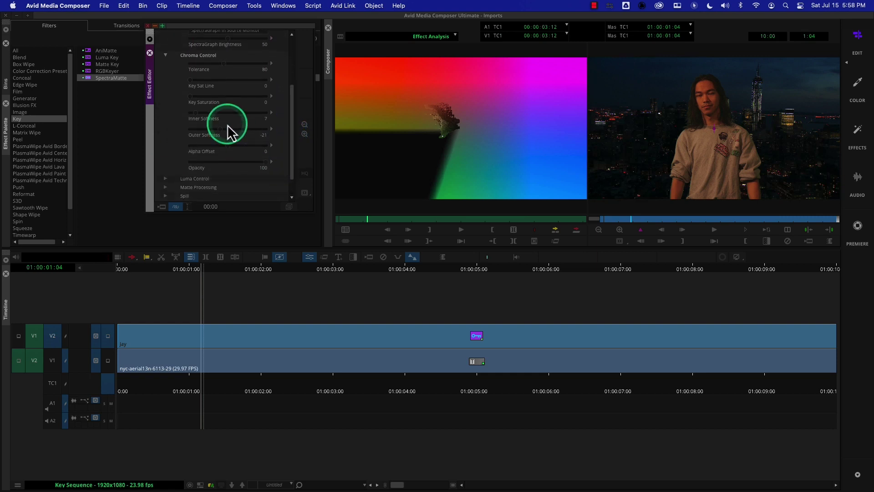
left_click(166, 55)
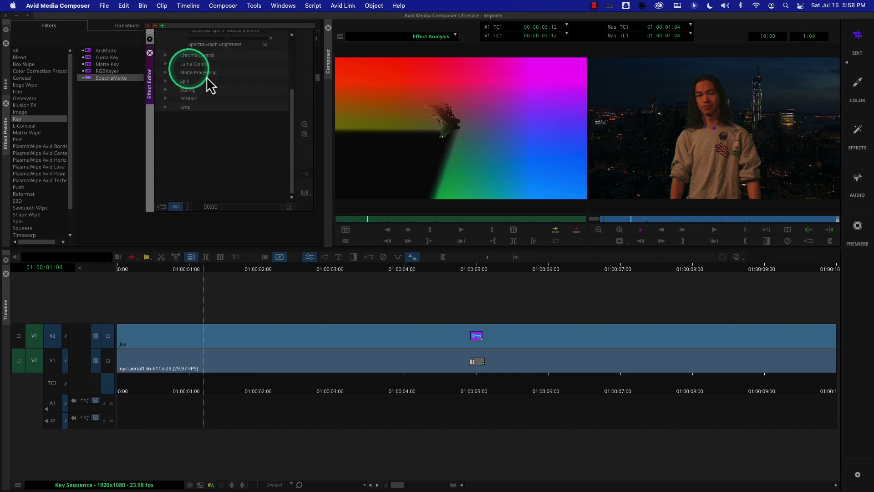
left_click(166, 63)
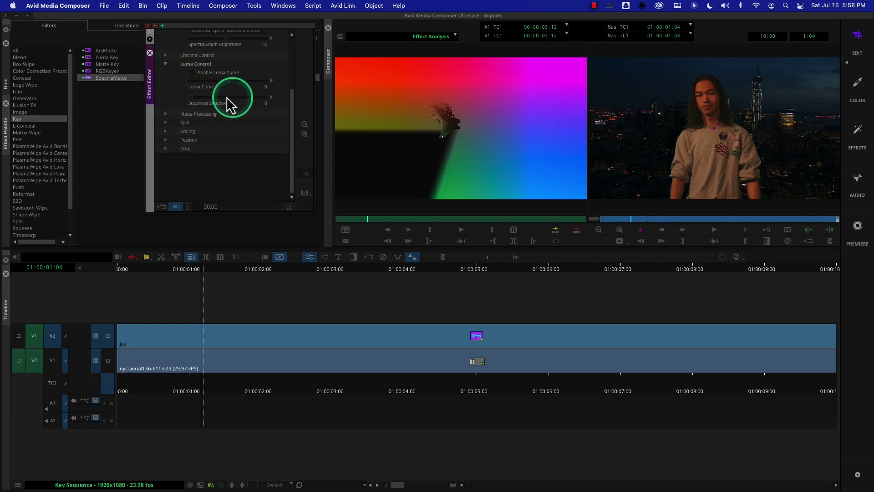
left_click(166, 64)
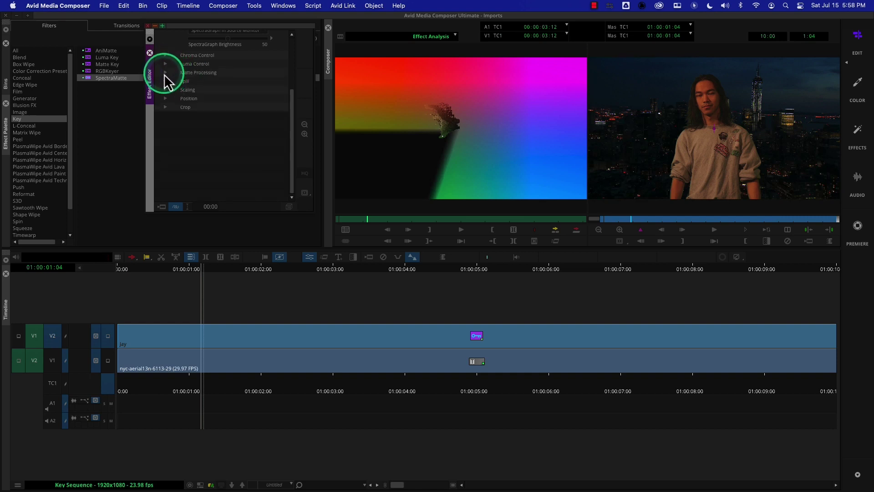
Expand Matte Processing and set Matte Blur to 98, checking the composite enlarged and at full view.
left_click(165, 73)
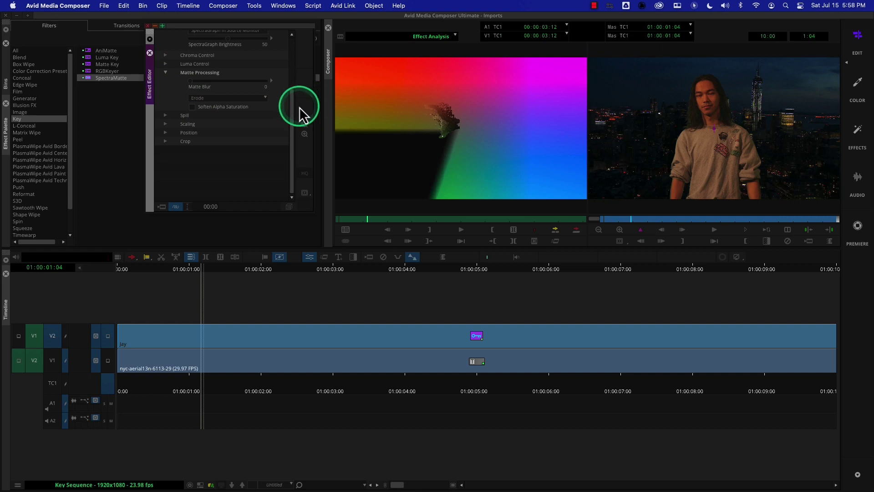
left_click_drag(292, 115, 292, 97)
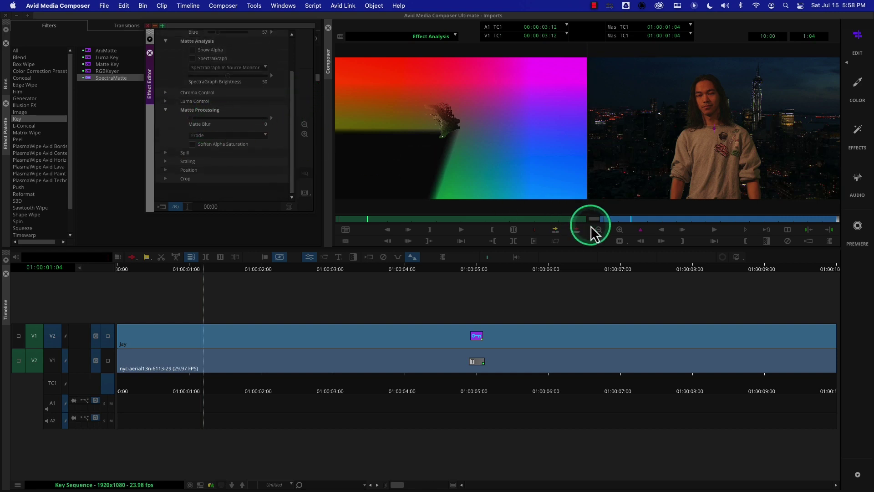
left_click(620, 230)
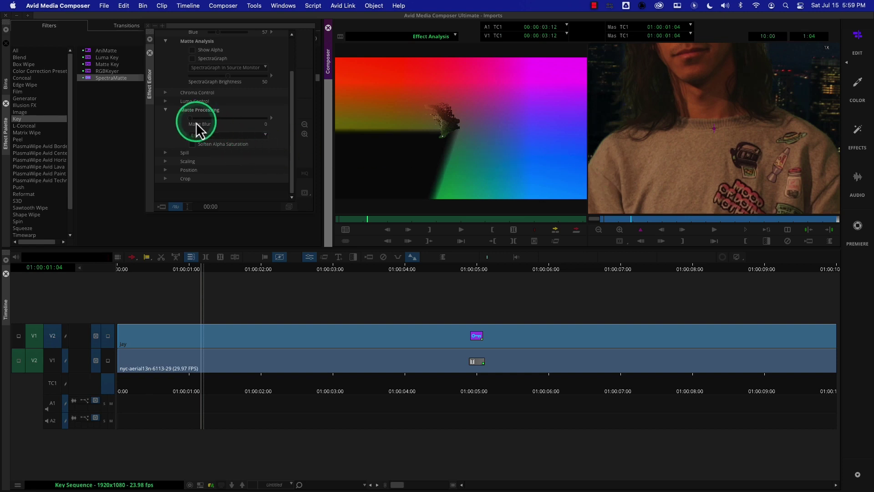
left_click(214, 135)
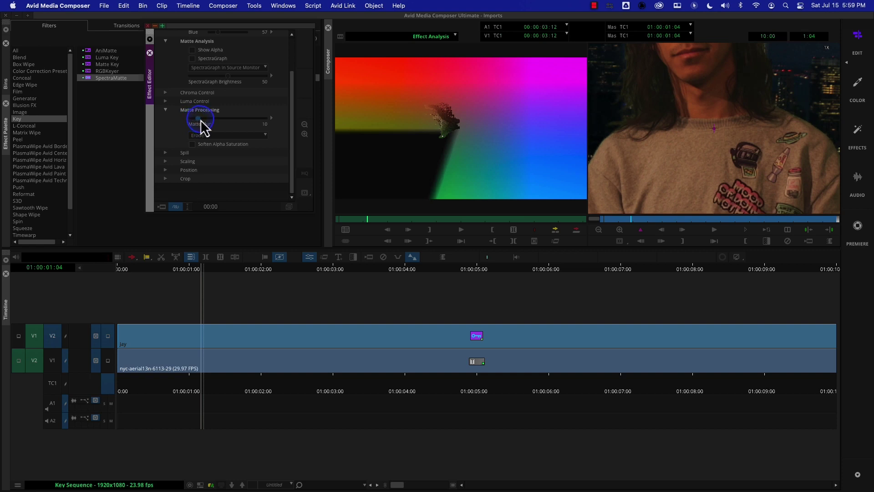
left_click_drag(231, 122, 264, 122)
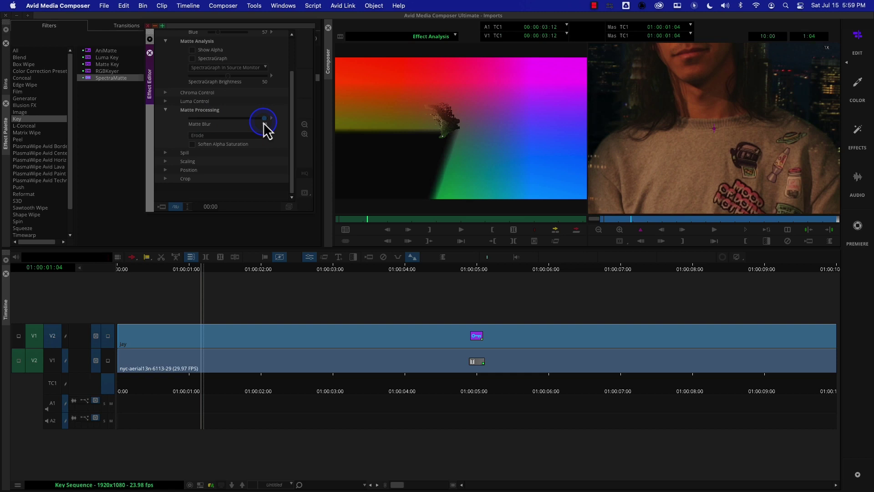
left_click(599, 230)
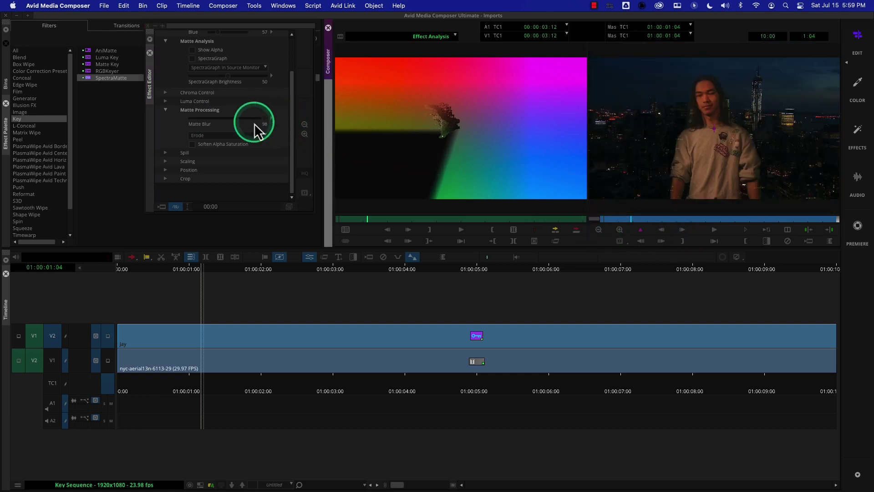
Set Matte Blur to 8, look over the Erode and Dilate choices, and collapse the Matte Processing group.
left_click_drag(264, 120, 195, 117)
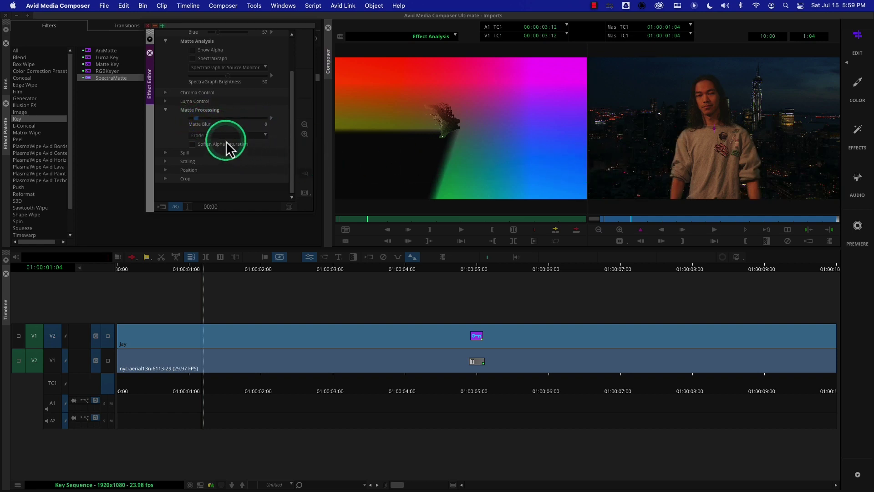
left_click(214, 135)
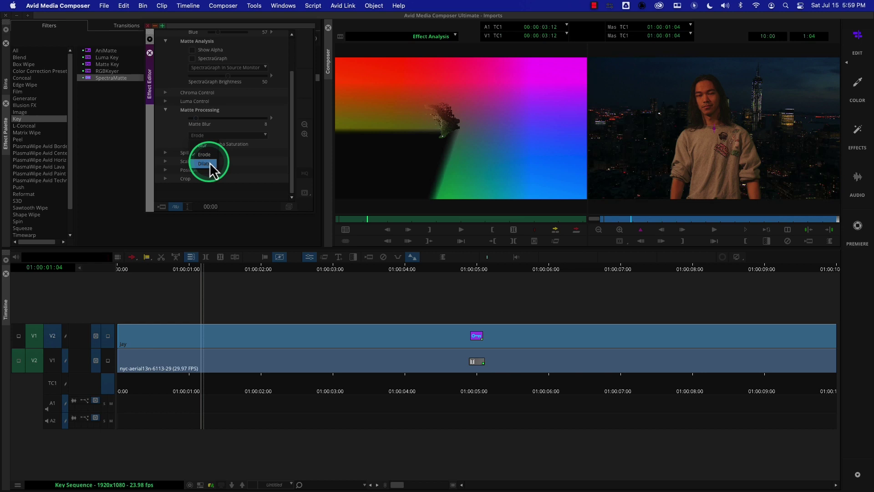
left_click(166, 110)
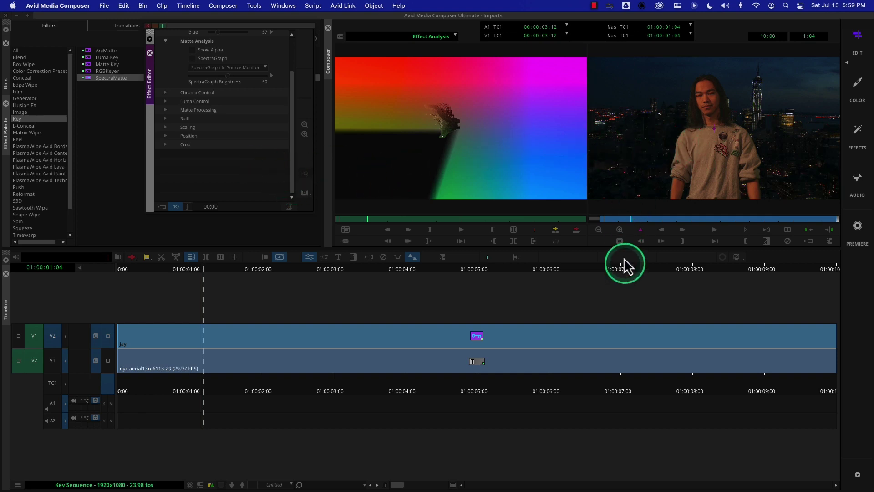
Expand SpectraMatte's Spill group and set Spill Angle Offset to 49 and Spill Saturation to 25, checking the man's shoulders enlarged.
left_click(620, 230)
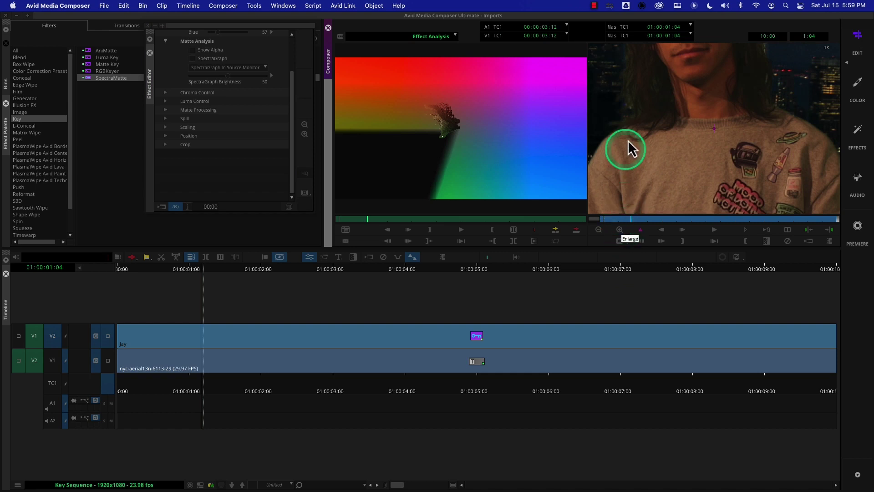
left_click(165, 118)
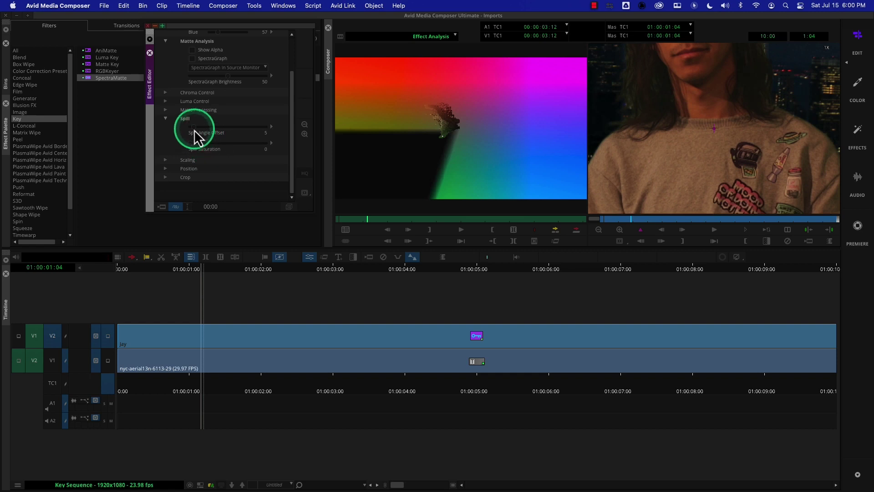
left_click_drag(194, 126, 229, 128)
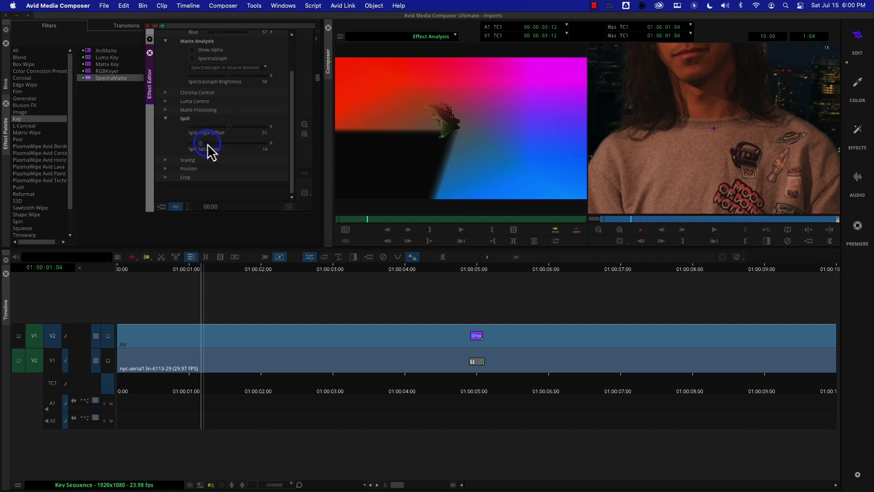
left_click_drag(220, 145, 204, 154)
left_click_drag(242, 126, 249, 129)
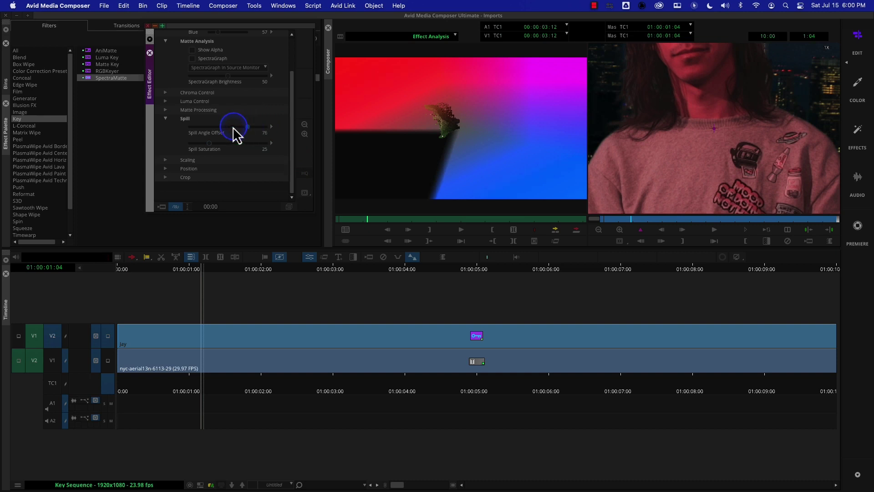
left_click_drag(221, 126, 262, 129)
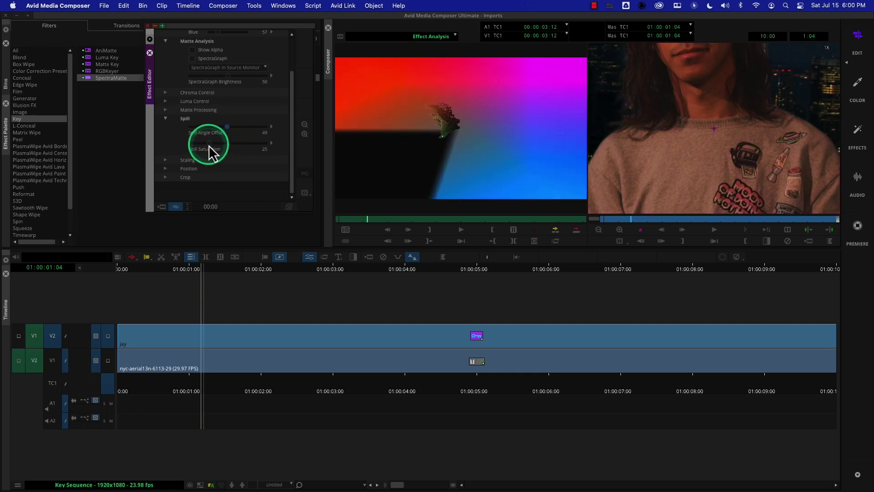
Set the SpectraMatte spill saturation to 45 for the keyed foreground clip.
left_click_drag(208, 144, 216, 144)
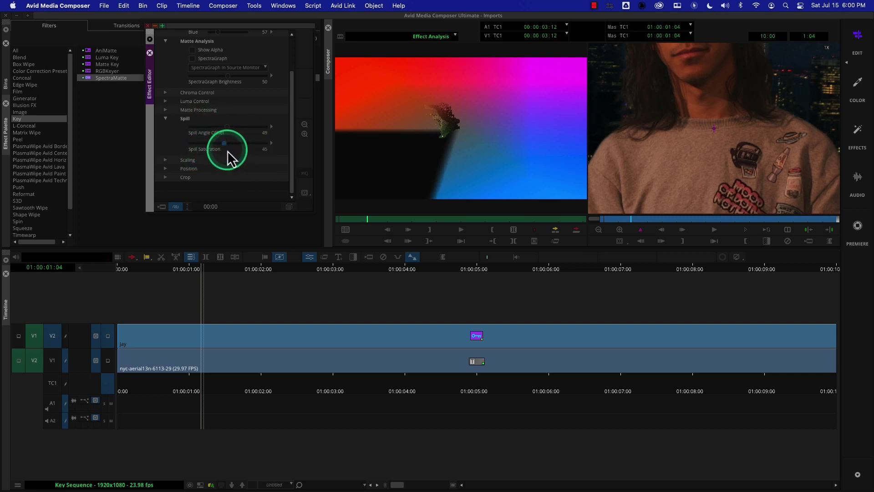
left_click(604, 237)
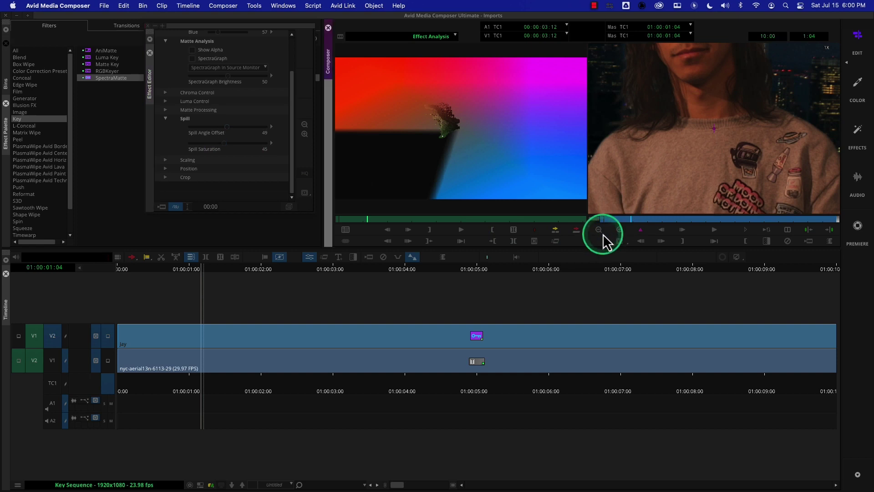
left_click(603, 231)
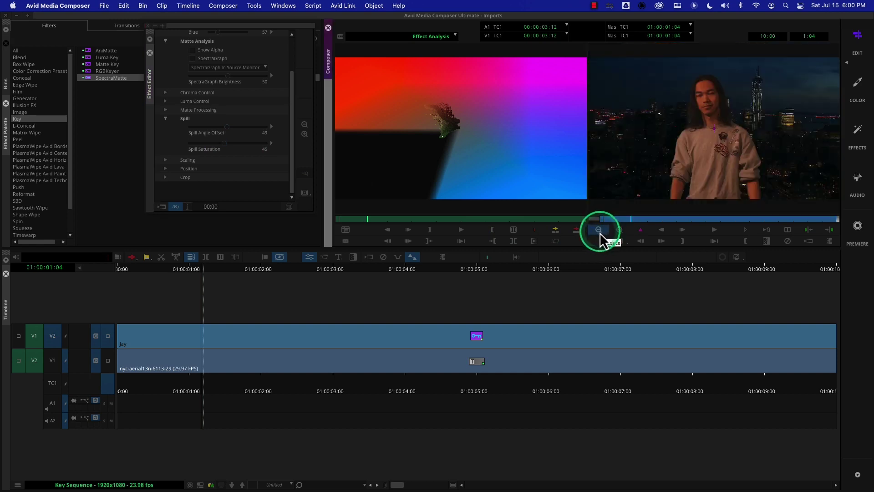
Play the keyed sequence from between the two- and three-second marks to check the composite in motion.
left_click(305, 390)
left_click(304, 385)
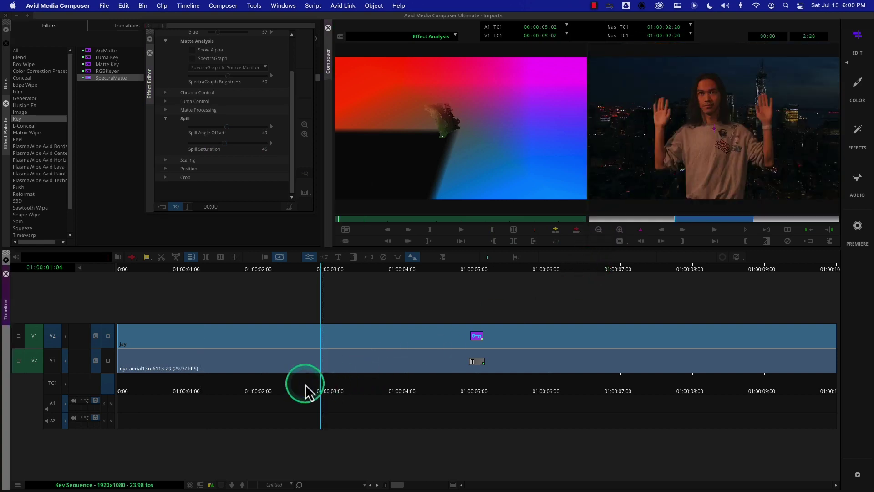
key("space")
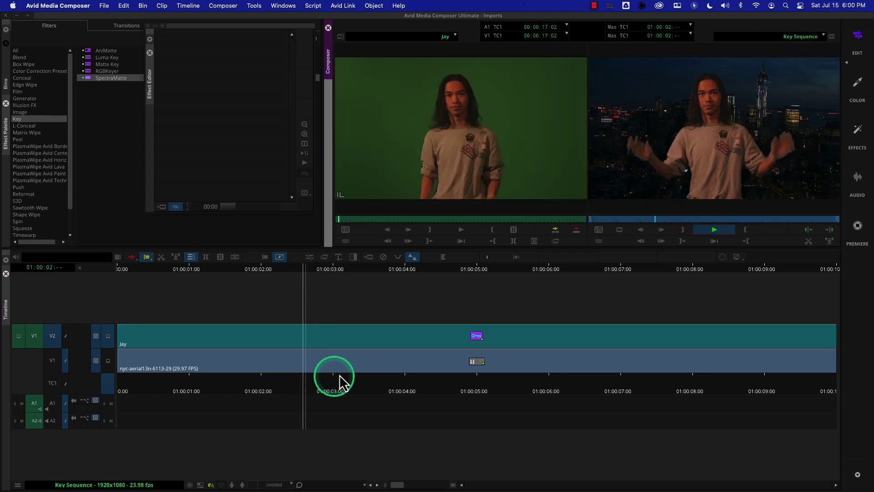
key("space")
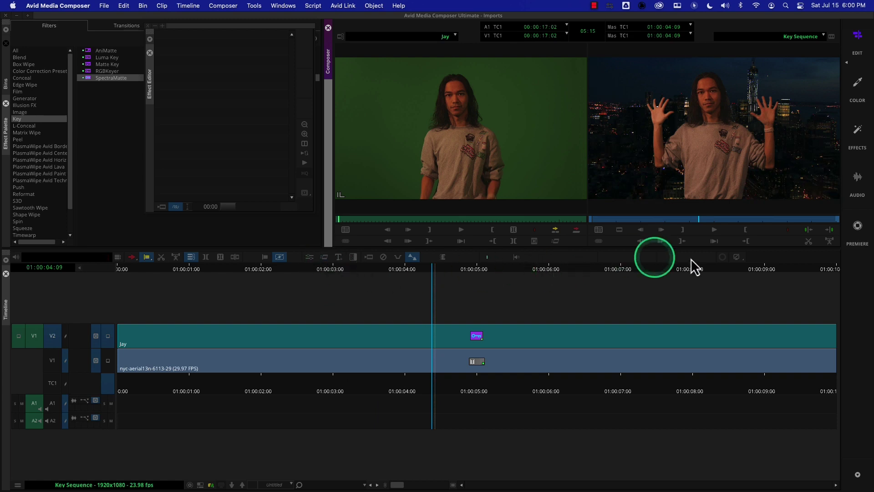
Reopen the SpectraMatte settings at the current frame and examine the key's edges around the raised hand and face.
right_click(720, 239)
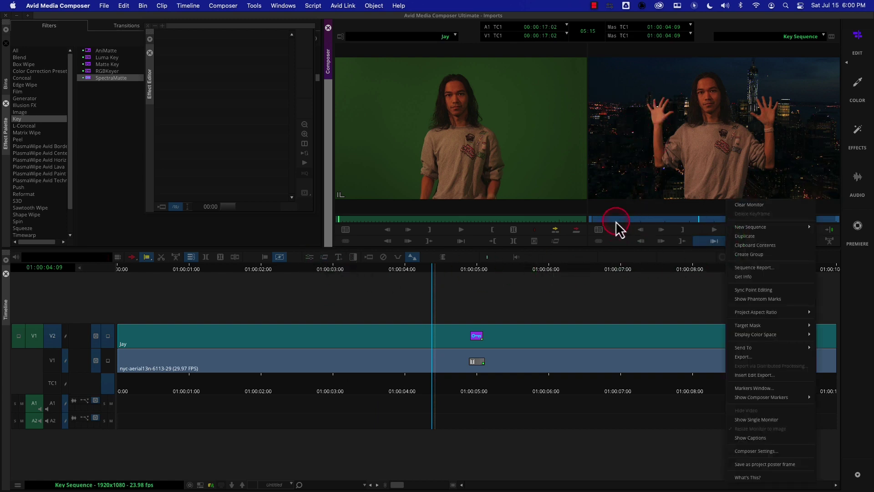
right_click(311, 263)
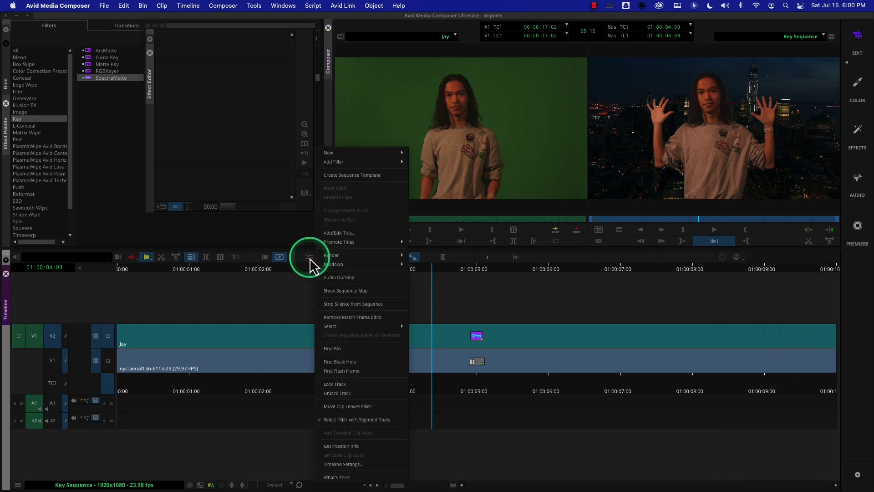
left_click(310, 259)
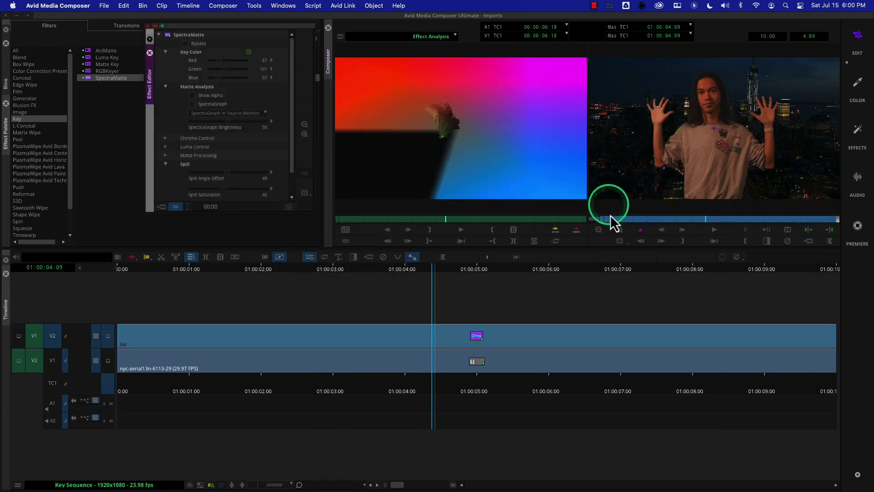
left_click(620, 230)
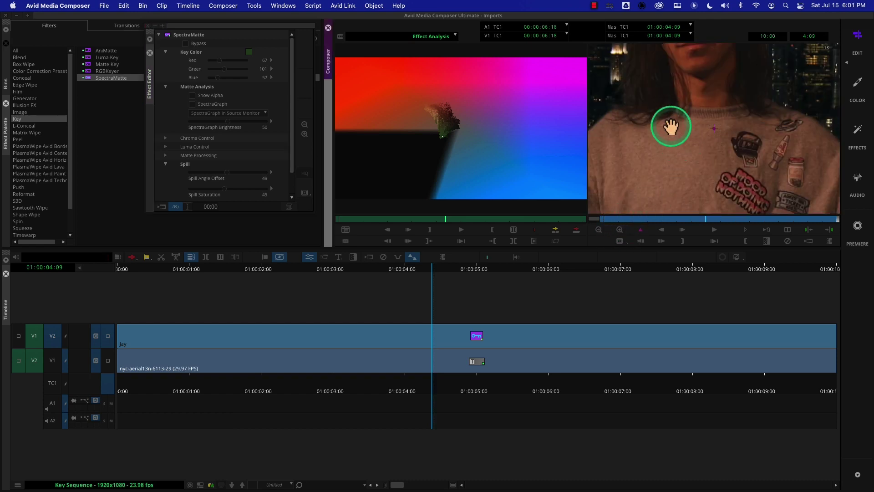
left_click_drag(669, 126, 801, 212)
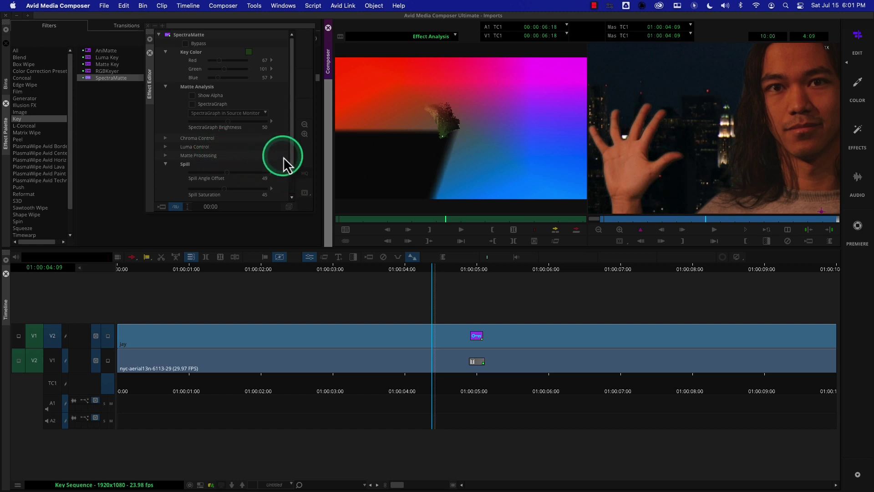
left_click(293, 171)
left_click_drag(293, 171, 294, 191)
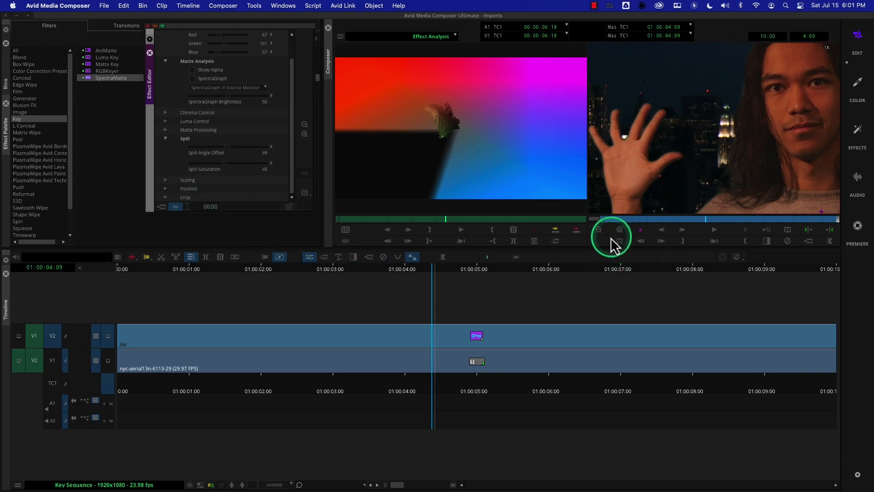
left_click(600, 230)
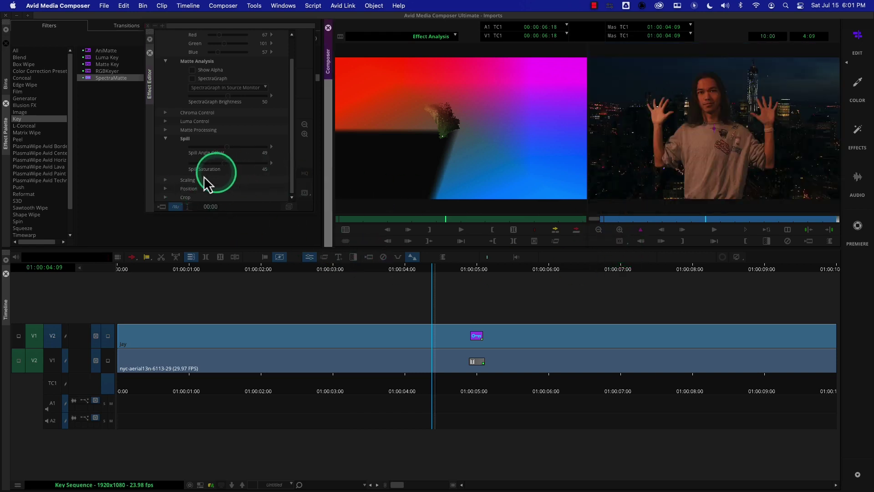
Enable Fixed Aspect in the SpectraMatte scaling settings and scale the foreground's width and height to 47.
left_click(165, 180)
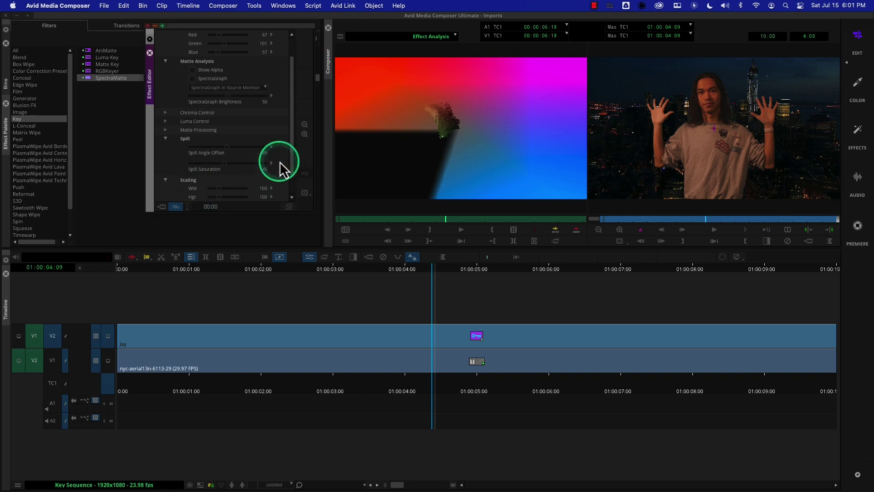
scroll(294, 174, "down", 2)
scroll(294, 174, "down", 1)
left_click(192, 180)
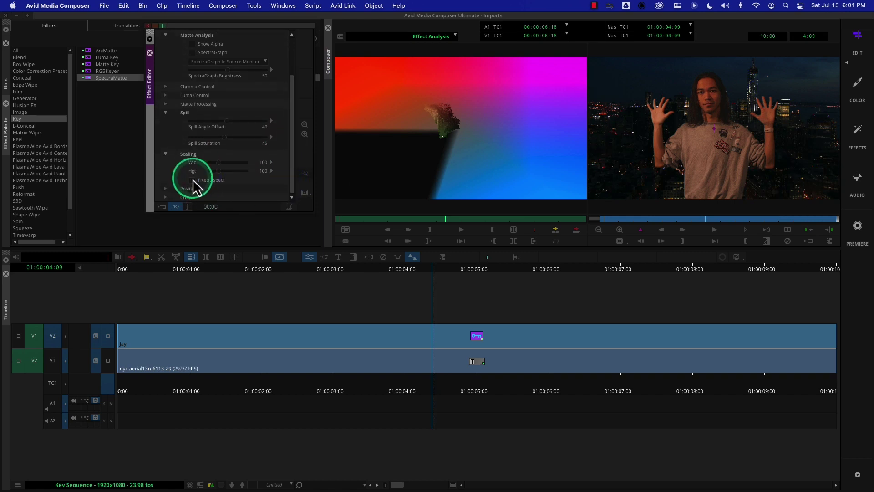
left_click(216, 172)
left_click_drag(217, 173, 214, 173)
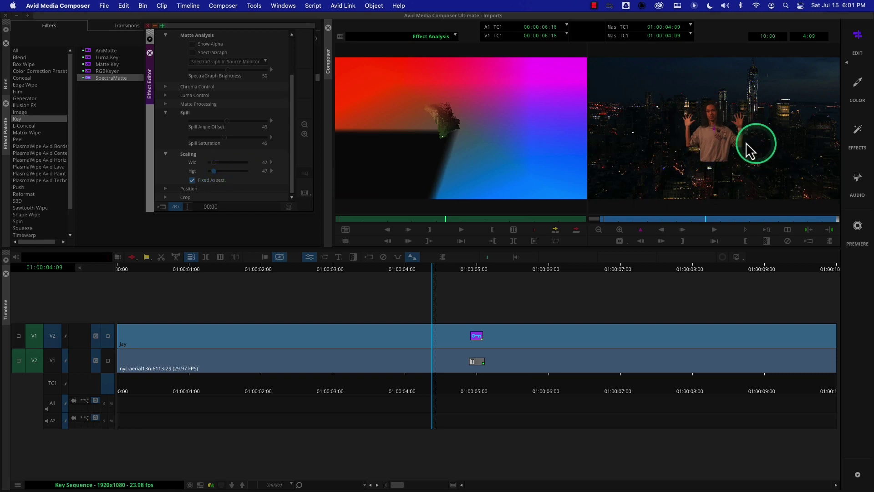
Try to reposition the shrunken foreground figure directly in the record monitor.
left_click(722, 147)
left_click_drag(724, 154, 753, 194)
left_click_drag(717, 162, 714, 153)
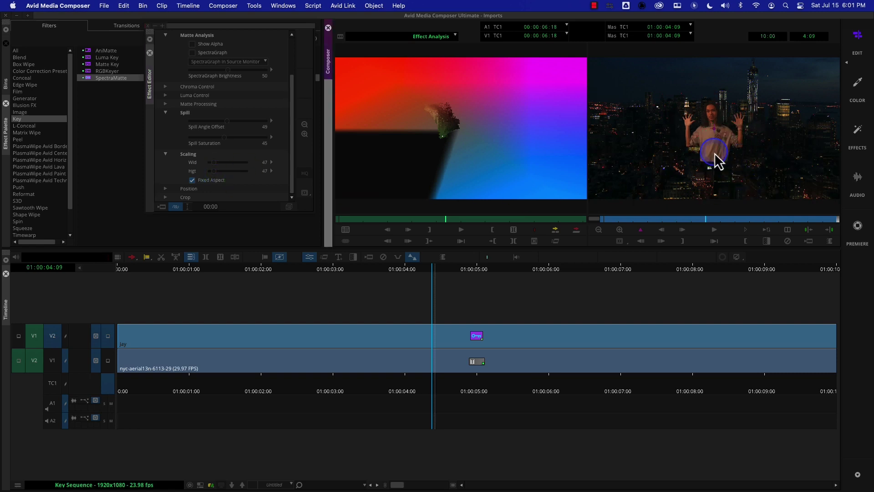
Set the foreground's horizontal position to 210 and its vertical position to 368.
left_click(167, 190)
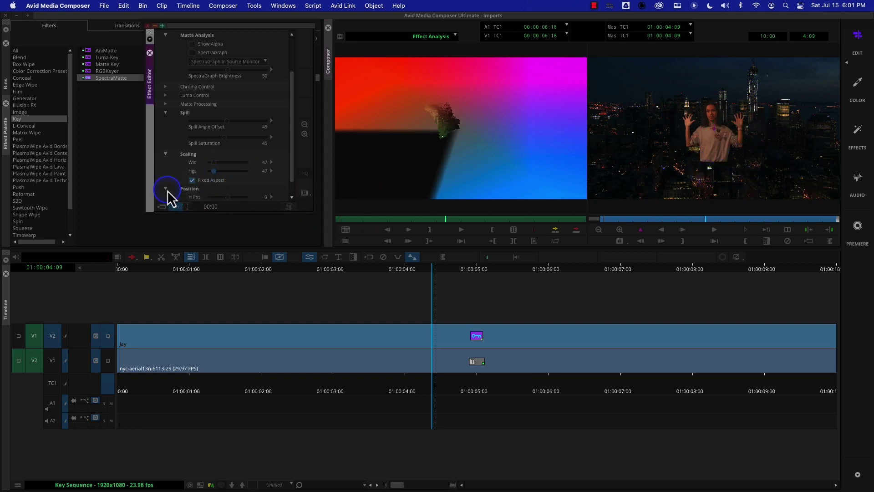
left_click_drag(229, 199, 235, 197)
left_click_drag(292, 179, 292, 191)
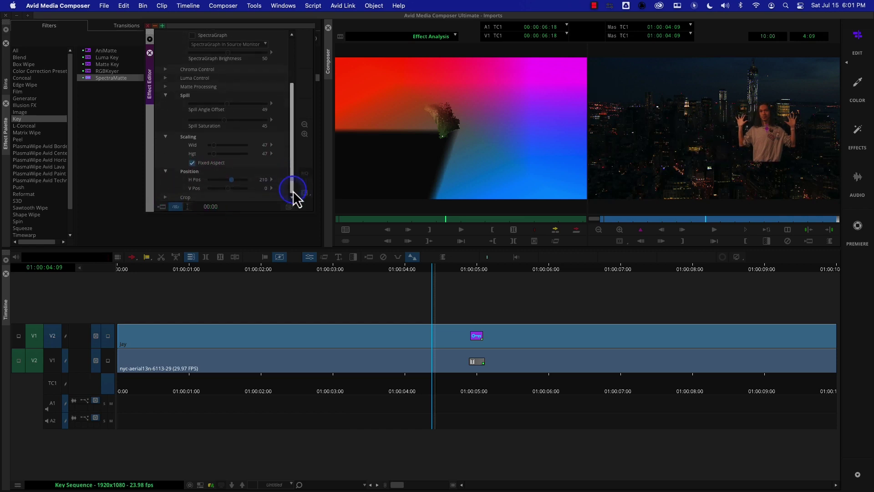
left_click_drag(228, 189, 234, 190)
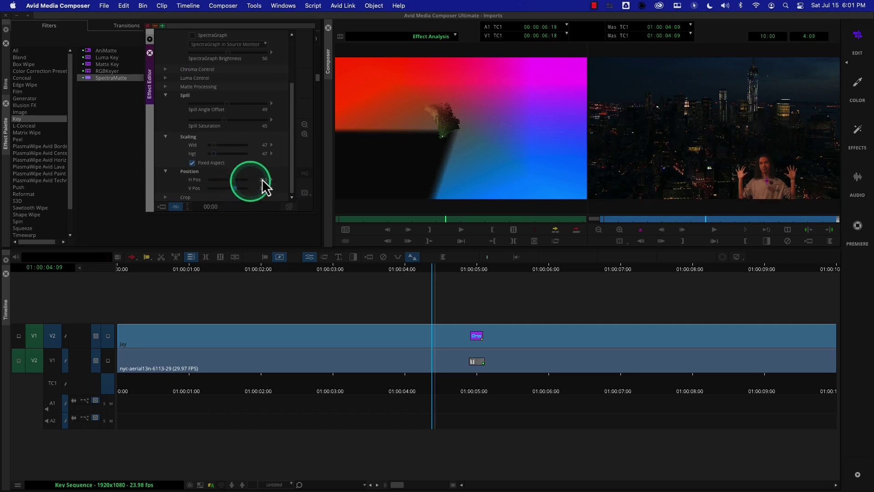
Collapse the SpectraMatte spill, scaling and position parameters and look at the crop parameters.
left_click_drag(293, 177, 294, 191)
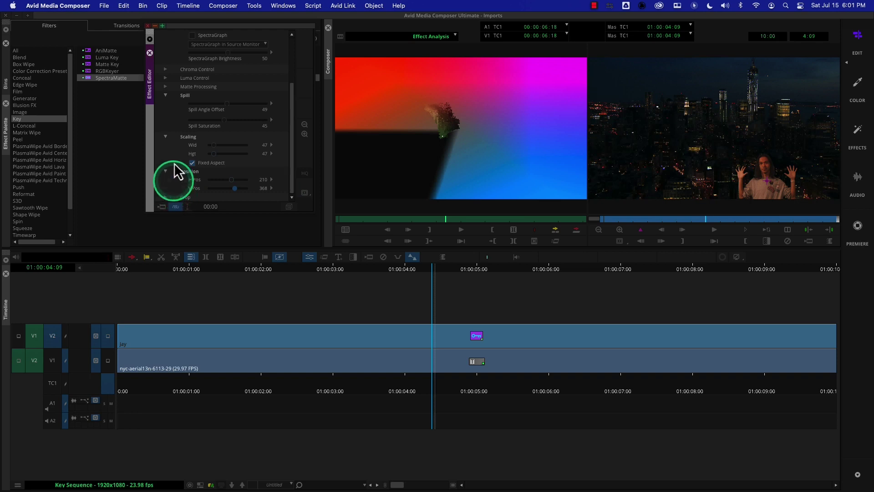
left_click(166, 104)
left_click(167, 112)
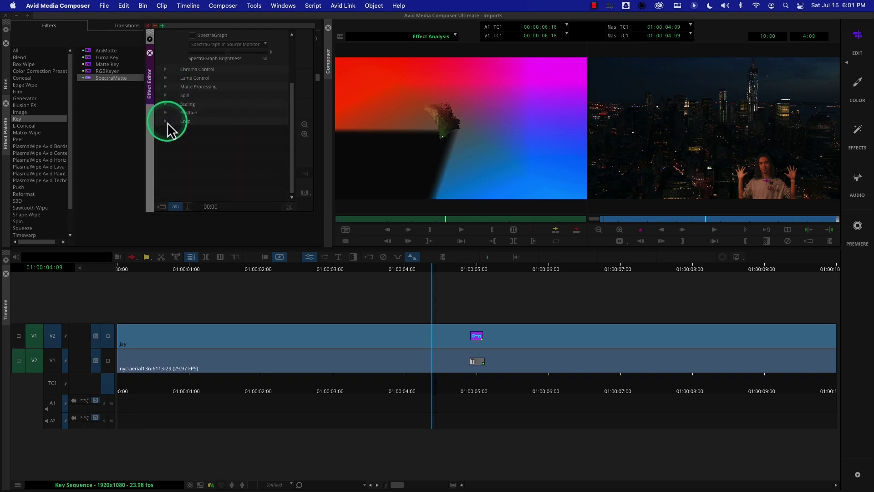
left_click(167, 122)
left_click(166, 121)
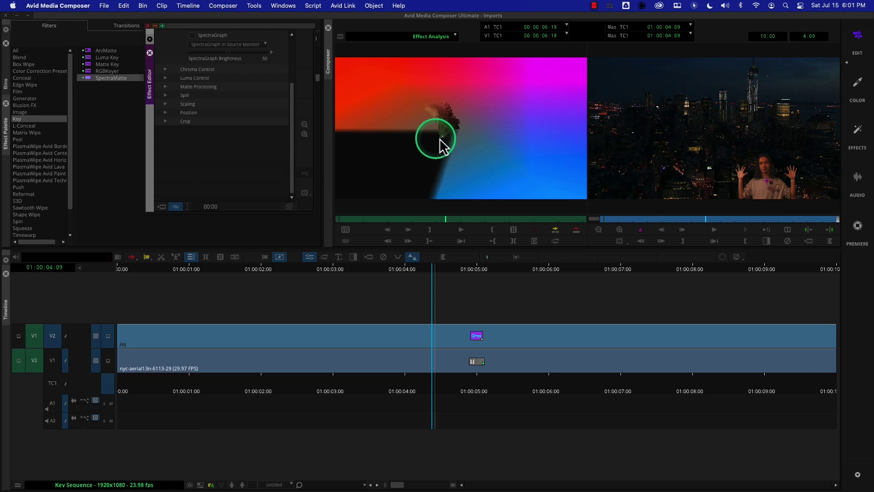
key("ctrl+alt+m")
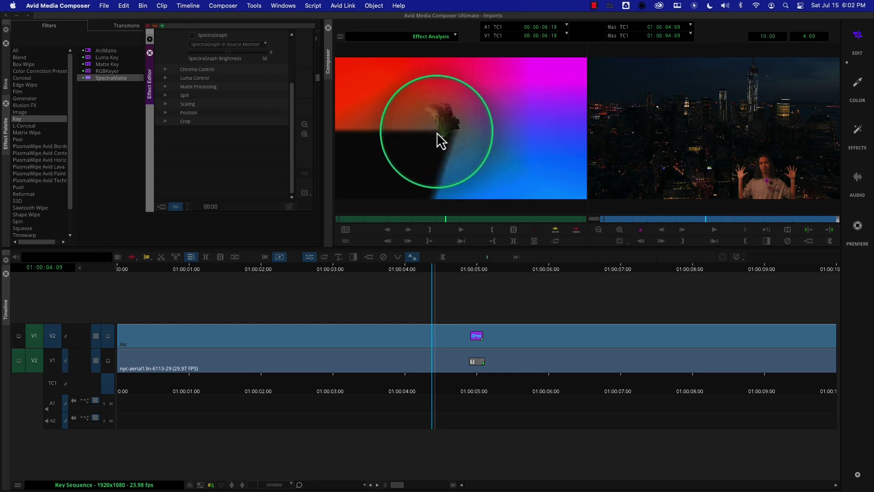
key("ctrl+alt+m")
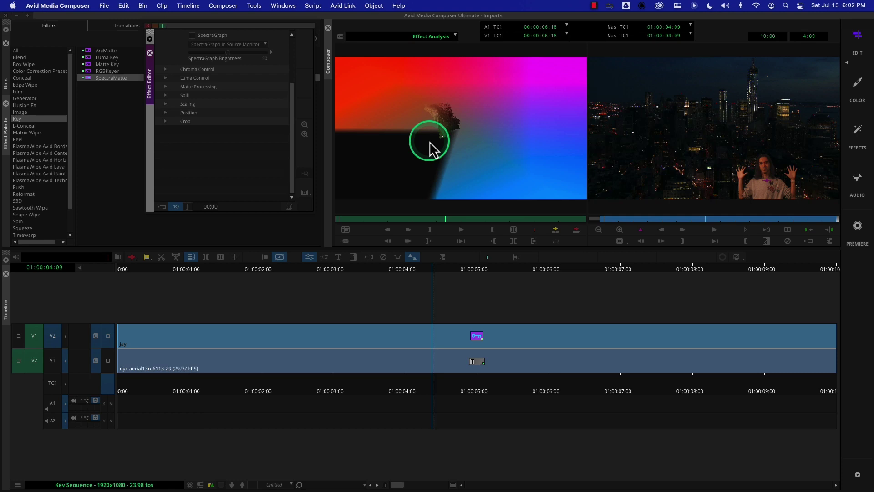
Remove the SpectraMatte effect from the Jay clip on V2 and mark the clip's full duration.
left_click(382, 258)
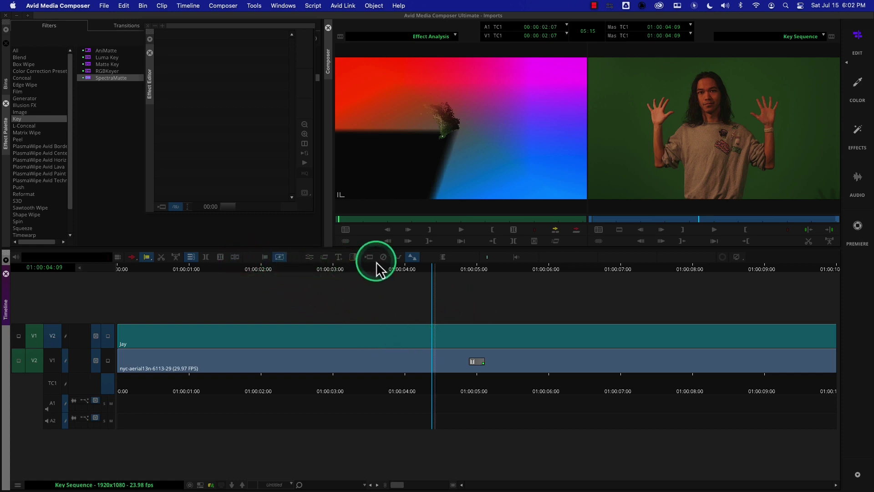
left_click(208, 258)
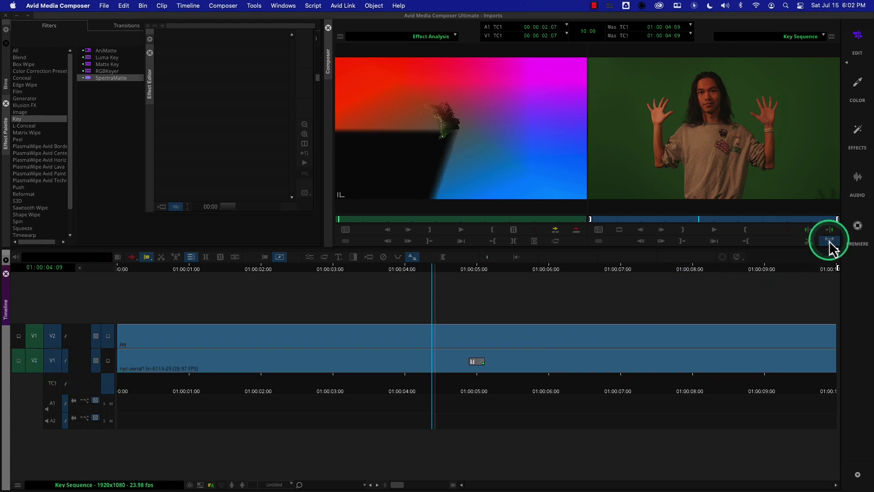
left_click(346, 316)
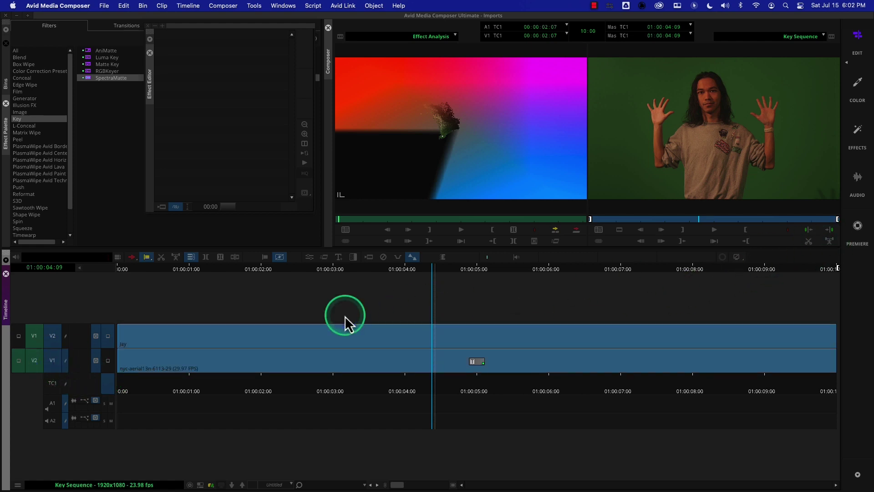
Create a new sequence in the Animatte bin.
key("shift+super+n")
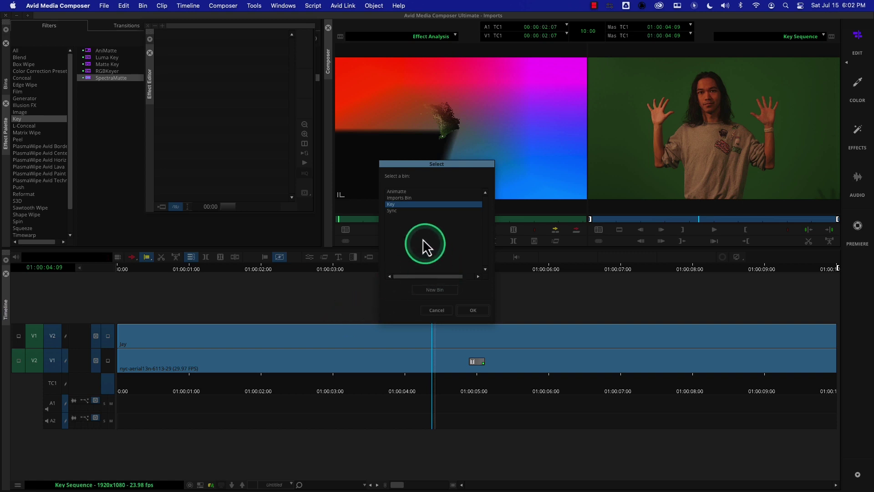
left_click(399, 192)
left_click(480, 312)
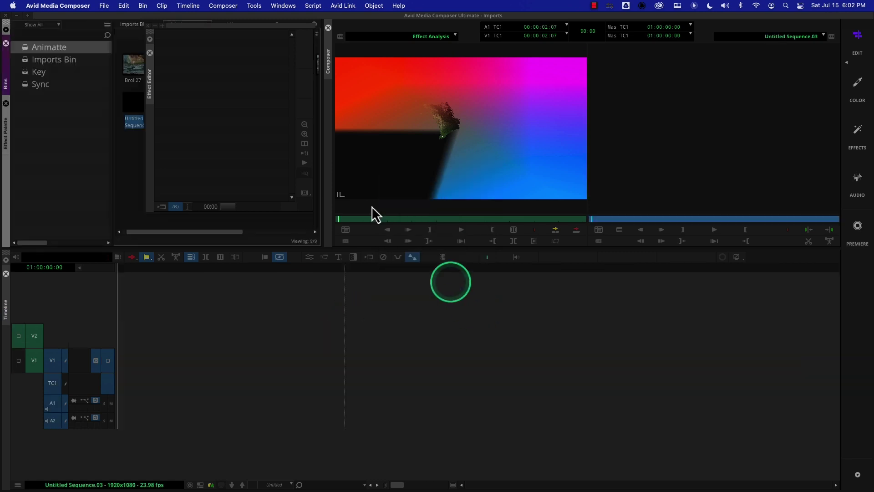
Close the Effect Editor and select the AniMatte effect among the Key filters in the Effect Palette.
left_click(150, 53)
left_click(6, 136)
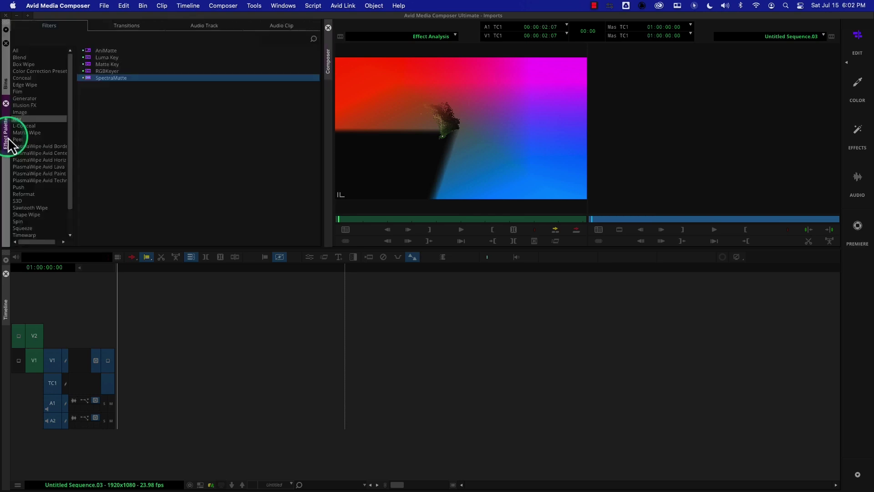
left_click(100, 51)
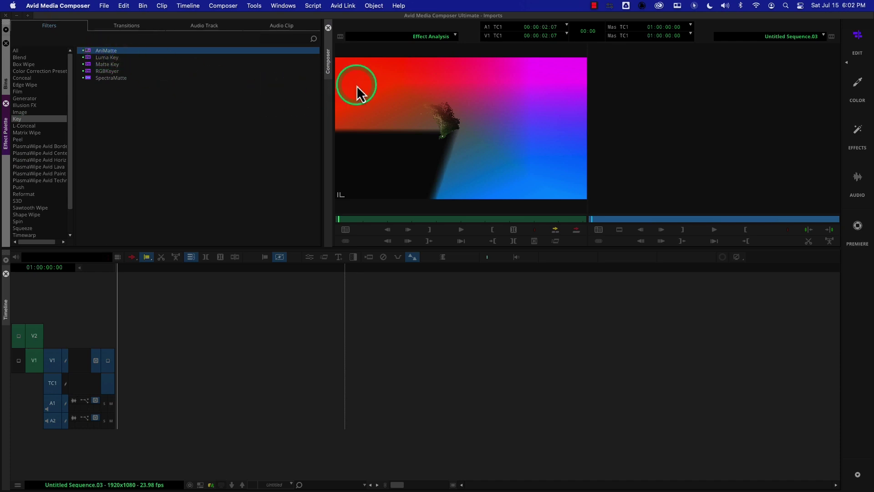
Clear the source monitor and load the Broll27 clip from the Animatte bin into it.
left_click(392, 39)
left_click(389, 46)
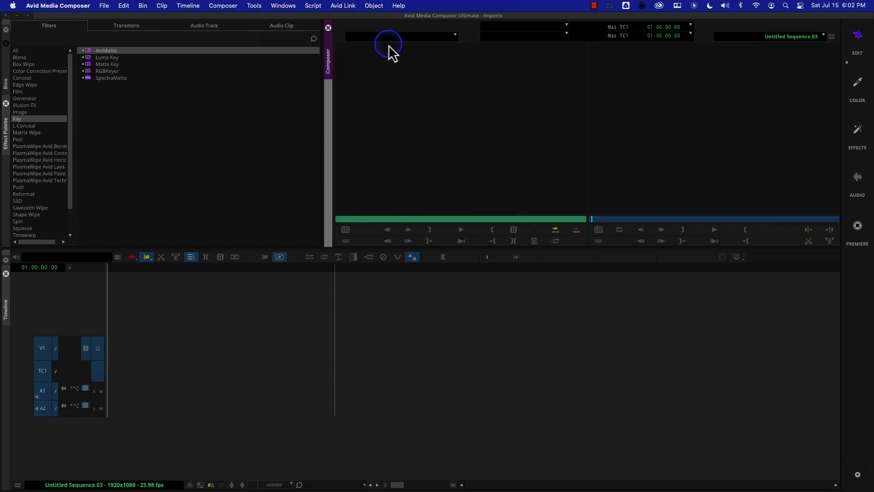
left_click(6, 83)
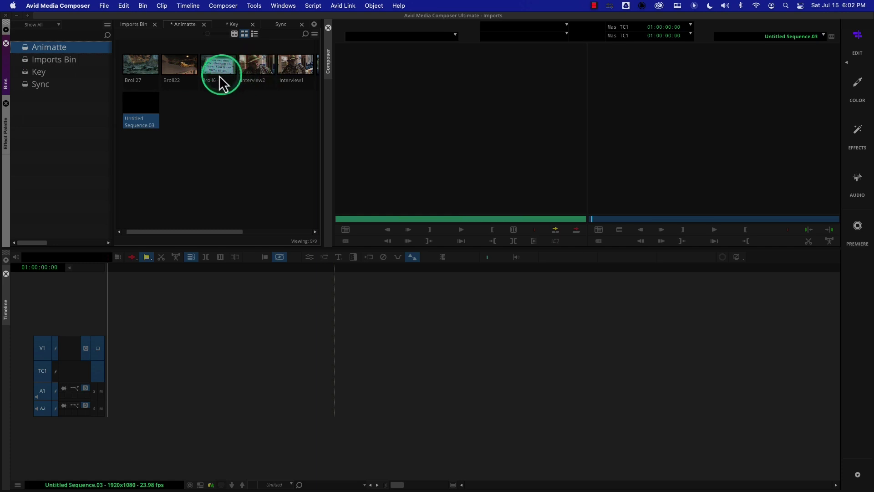
double_click(144, 66)
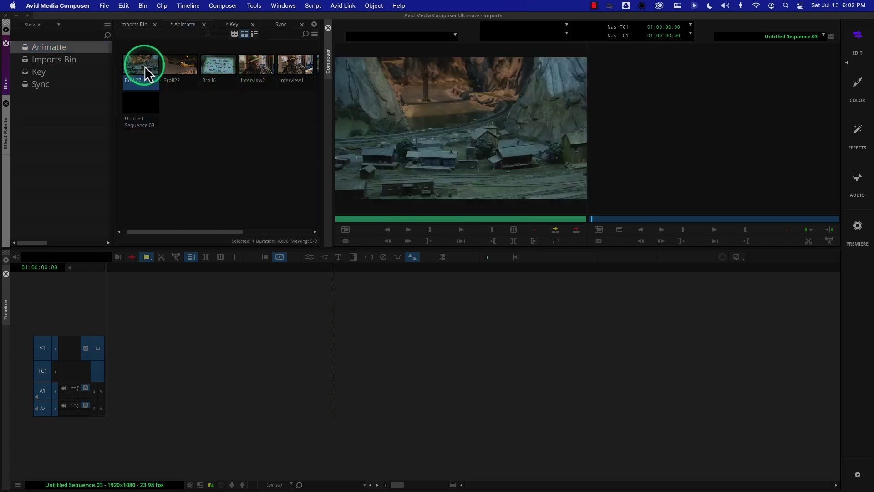
Mark about 10 seconds of Broll27 from near its start and overwrite it into the empty sequence.
mouse_move(358, 221)
left_mouse_down()
mouse_move(457, 217)
mouse_move(350, 222)
left_mouse_up()
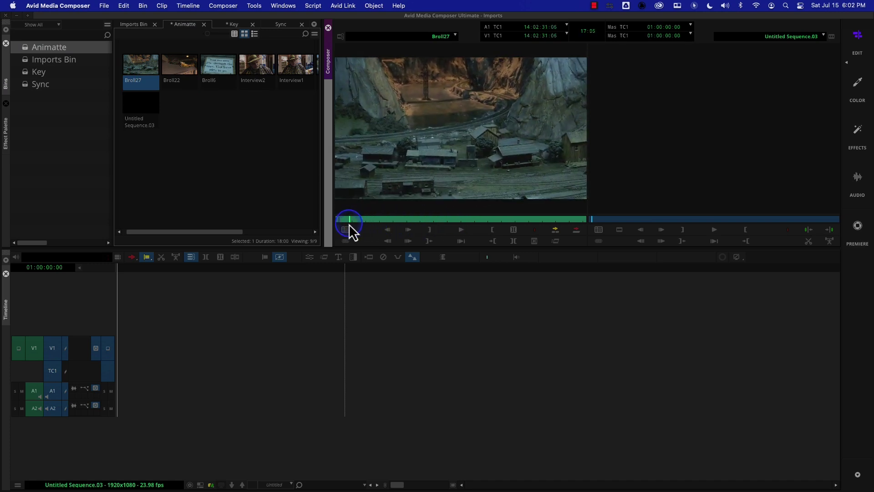
left_click(424, 231)
left_click_drag(432, 219, 482, 218)
right_click(484, 219)
left_click(487, 219)
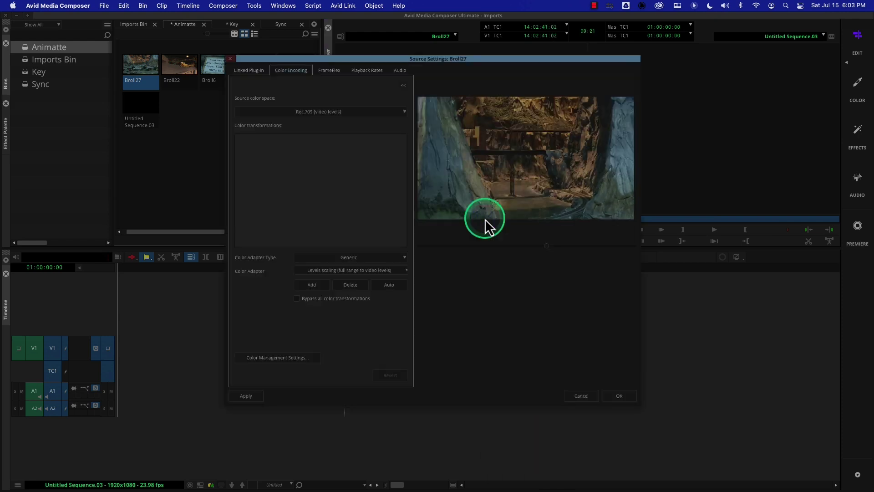
left_click(585, 398)
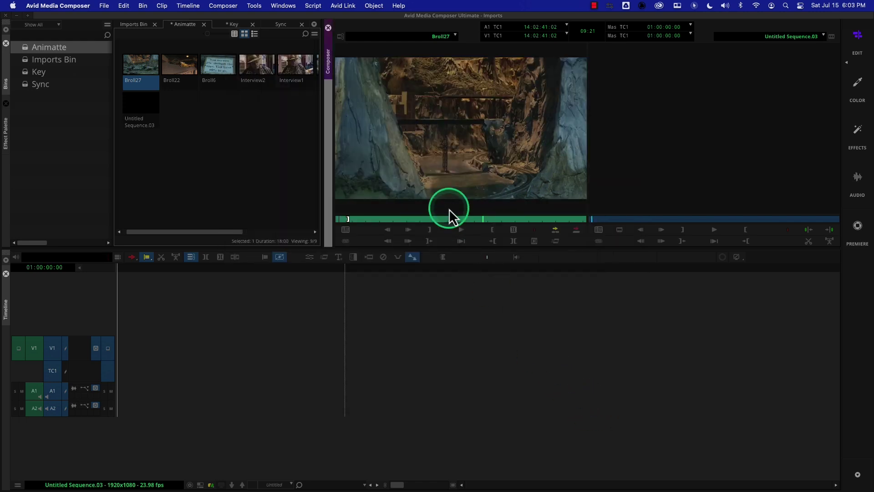
left_click_drag(484, 219, 487, 218)
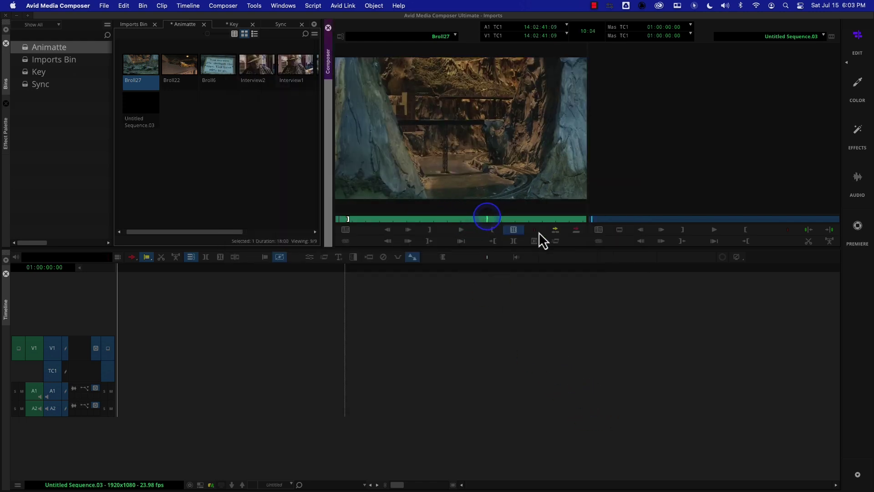
left_click(492, 231)
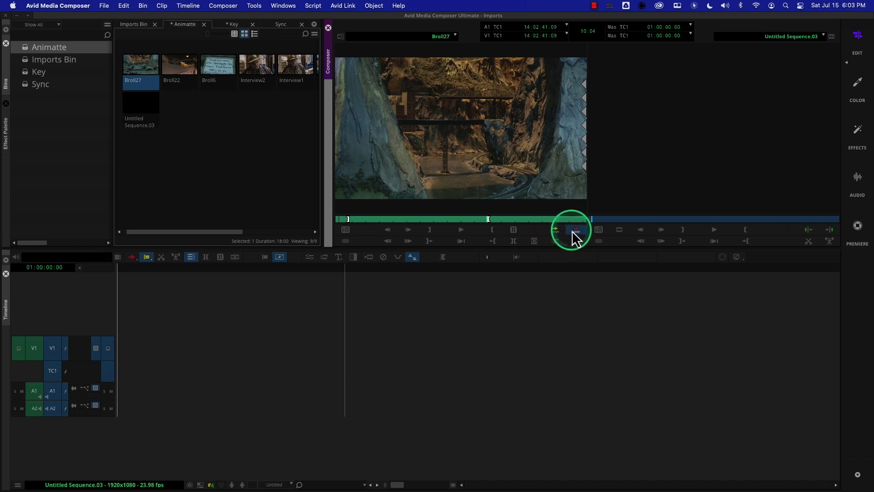
left_click(576, 231)
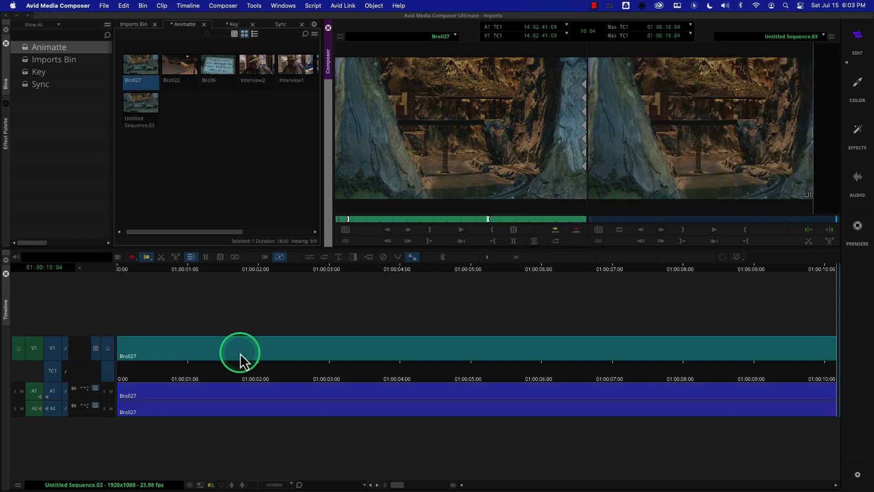
Add a second video track to the sequence and patch the source's V1 to record track V2.
left_click(237, 372)
key("super+y")
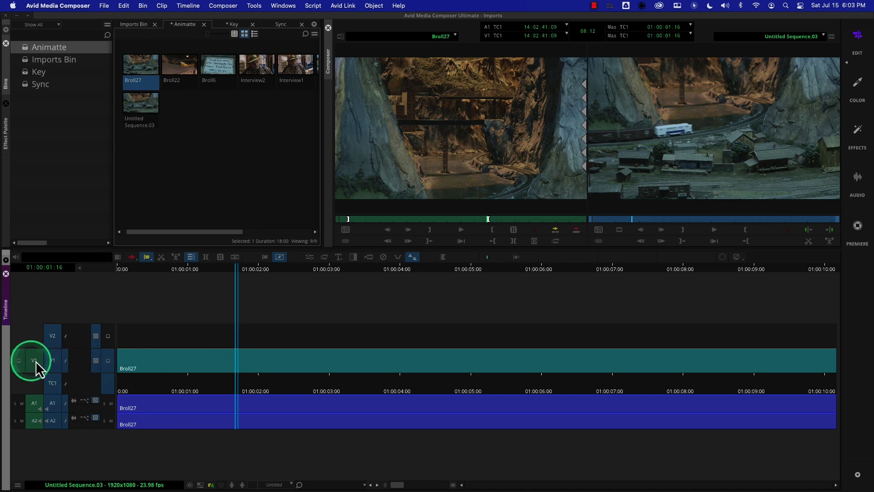
left_click_drag(35, 368, 53, 336)
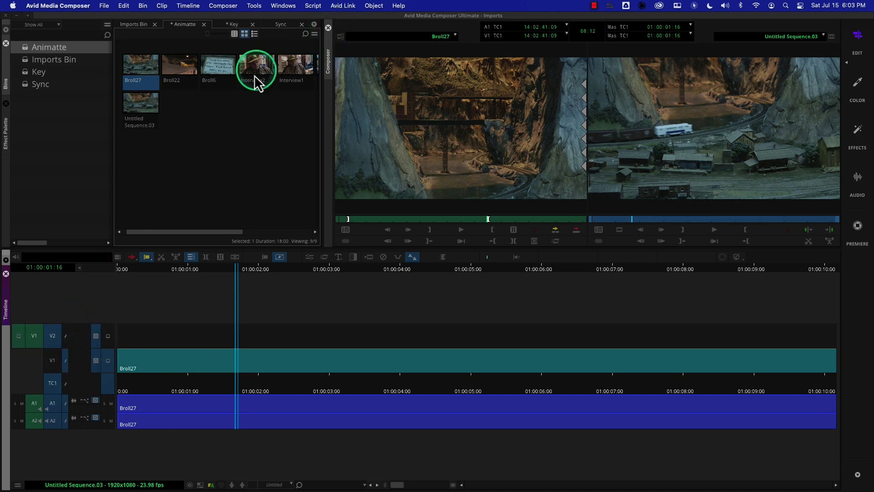
Load Interview1 into the source monitor and mark about 10 seconds of it, starting near the beginning of the clip.
left_click_drag(295, 75, 423, 177)
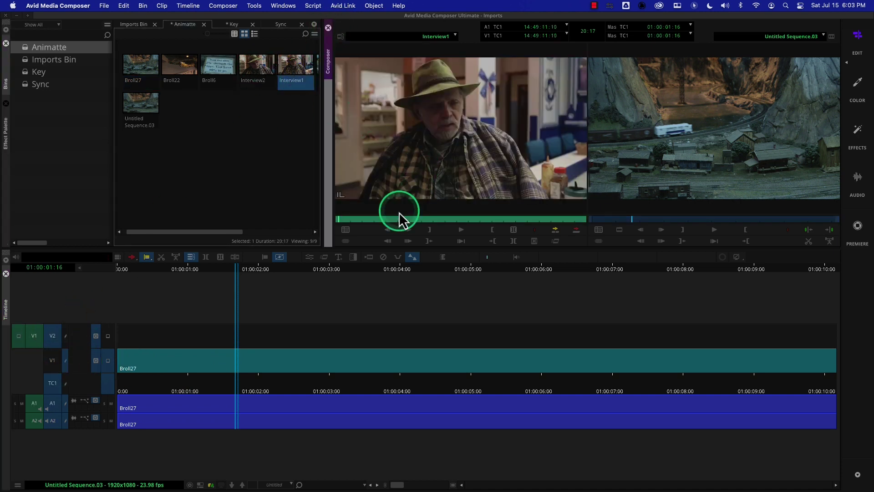
left_click_drag(395, 221, 347, 224)
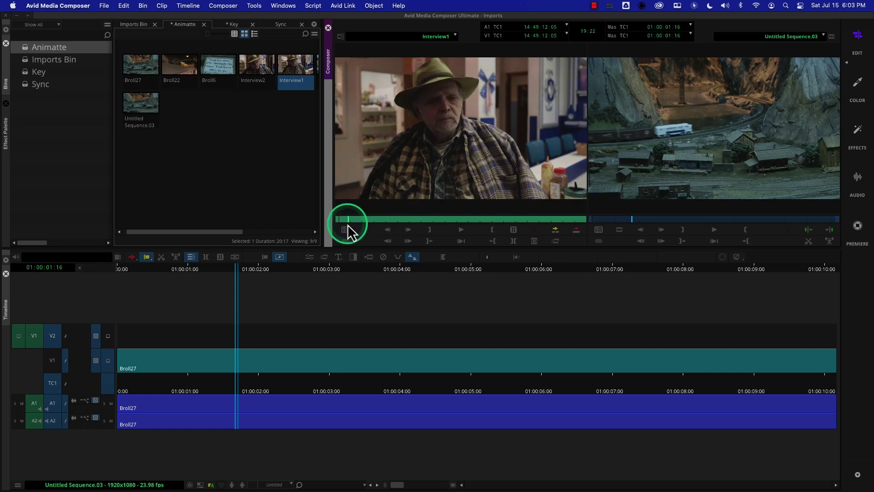
key("space")
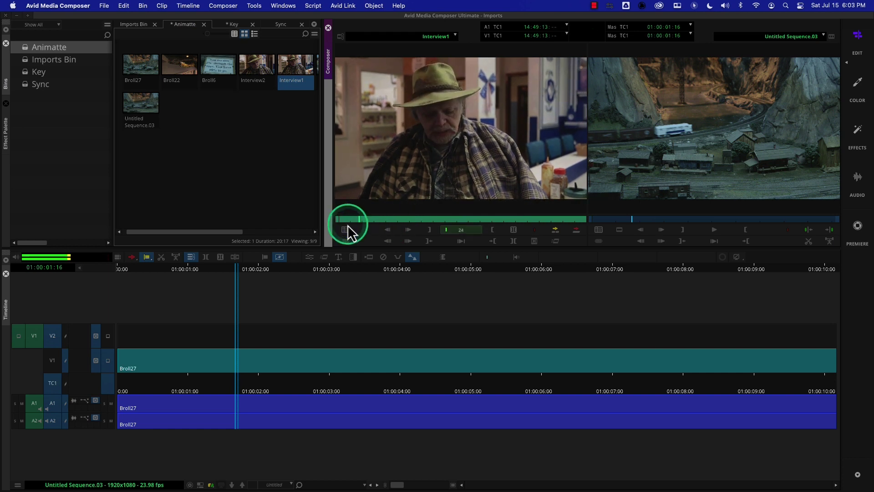
key("space")
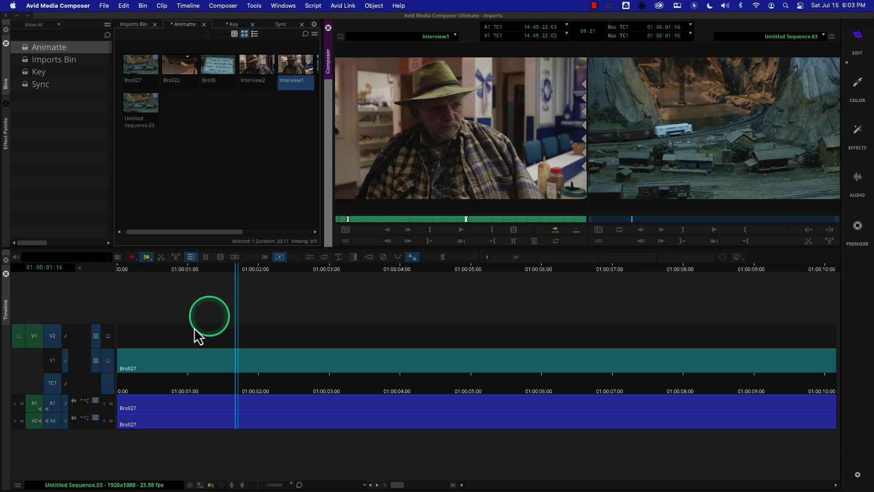
Overwrite the marked Interview1 section onto V2 from the start of the sequence.
left_click_drag(170, 386, 88, 401)
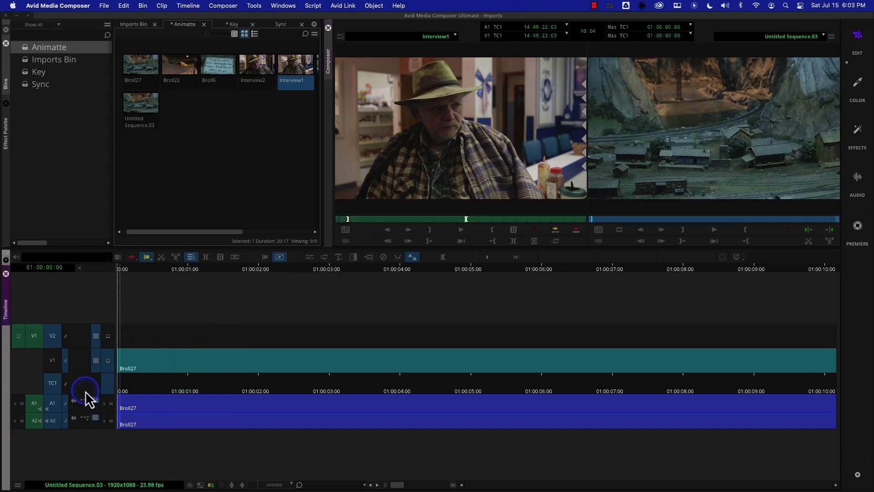
left_click(504, 140)
left_click(577, 230)
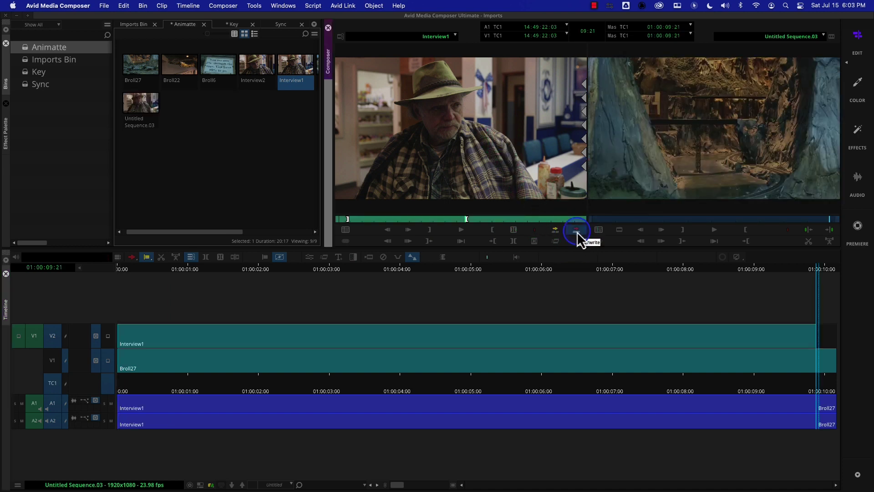
Switch video monitoring to V2 and play the sequence briefly from within the first two seconds.
left_click_drag(526, 389, 227, 397)
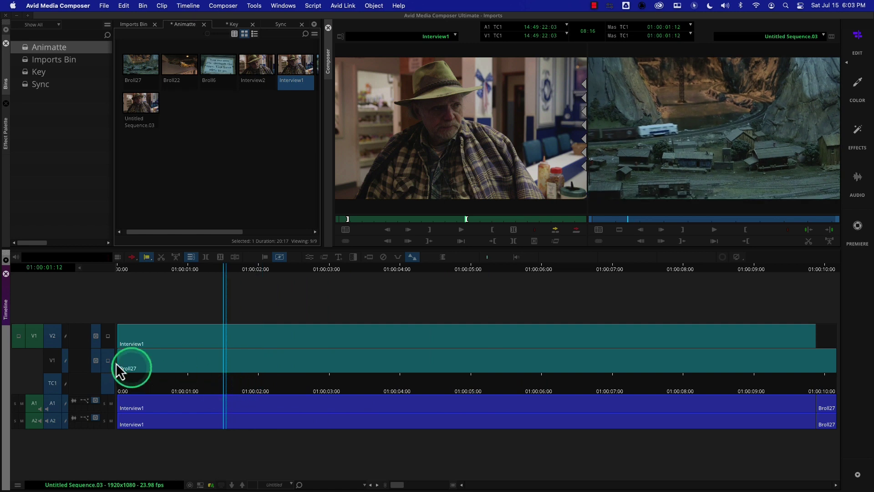
left_click(107, 336)
key("space")
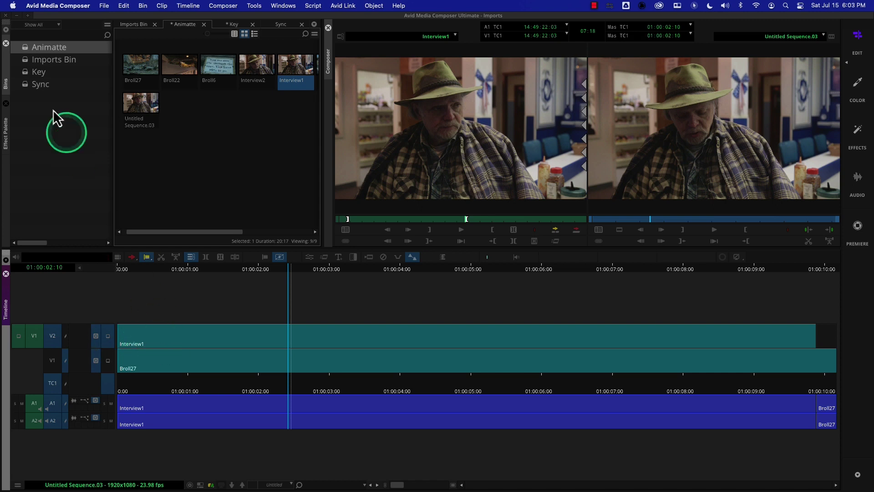
Apply the AniMatte key effect to the Interview1 clip on V2.
left_click(7, 137)
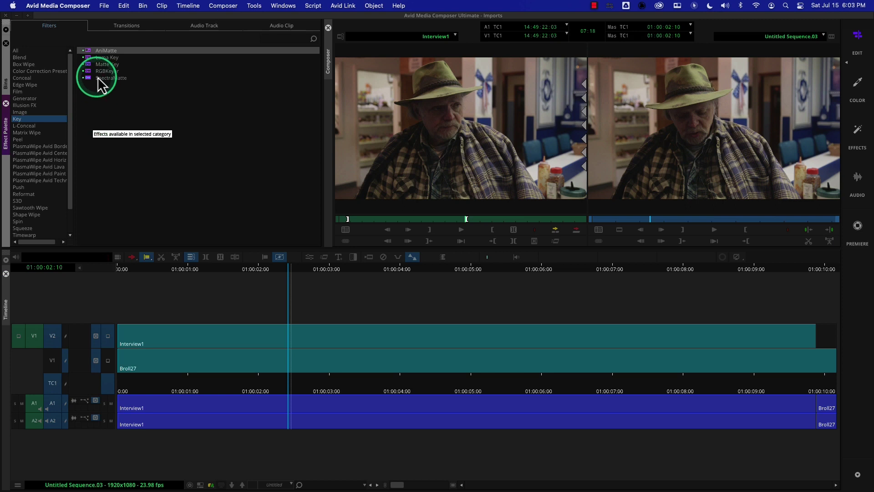
left_click(90, 52)
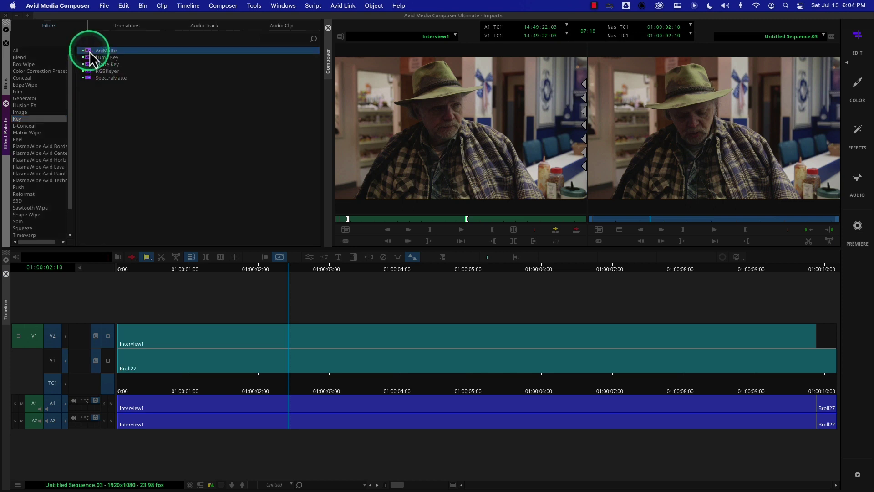
left_click_drag(91, 54, 381, 337)
left_click(449, 392)
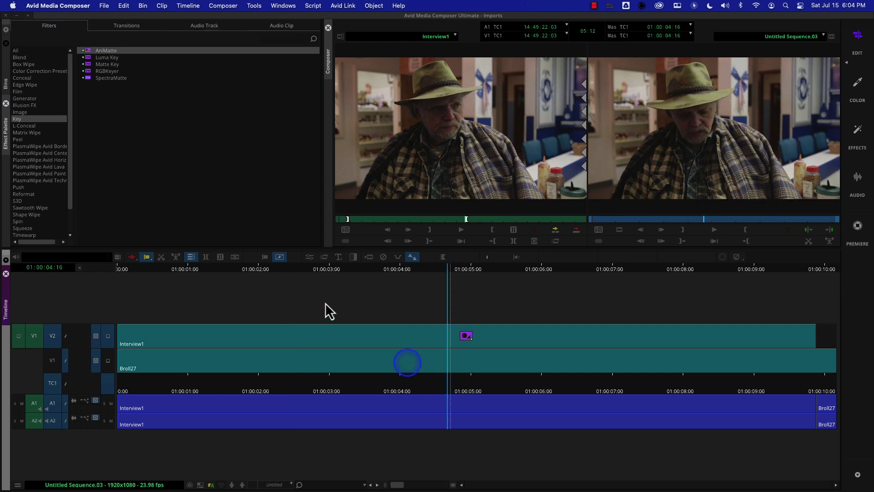
Open the AniMatte effect for editing, draw an oval matte around the man's head and reposition it.
left_click(311, 260)
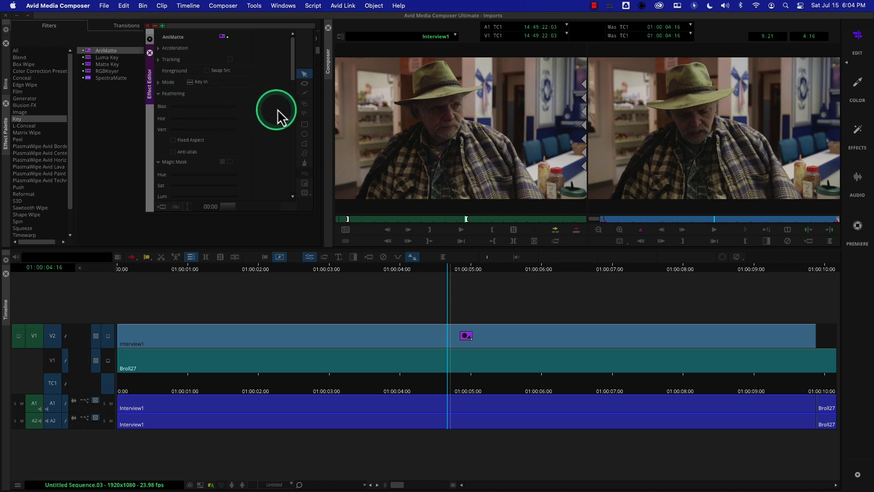
left_click(160, 94)
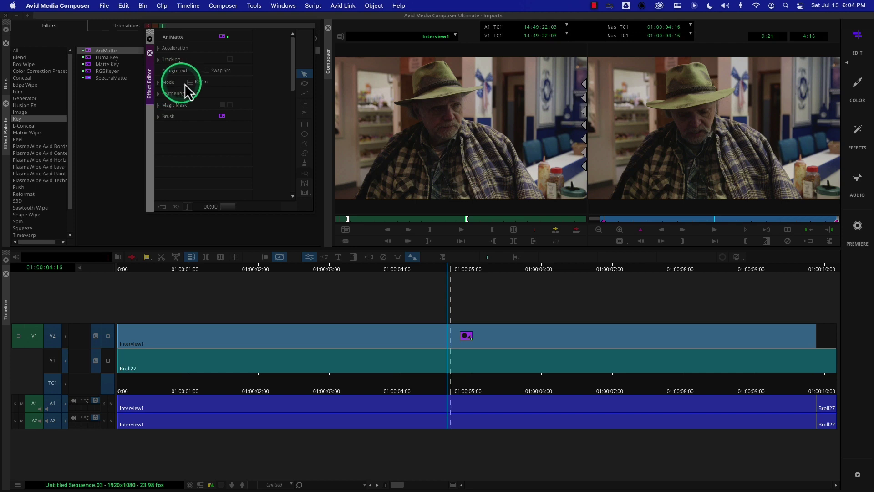
left_click(304, 135)
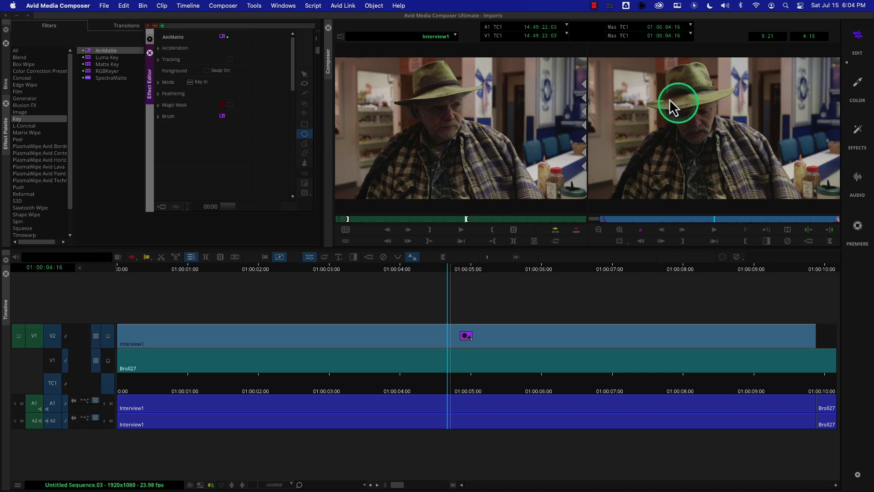
left_click_drag(625, 65, 737, 171)
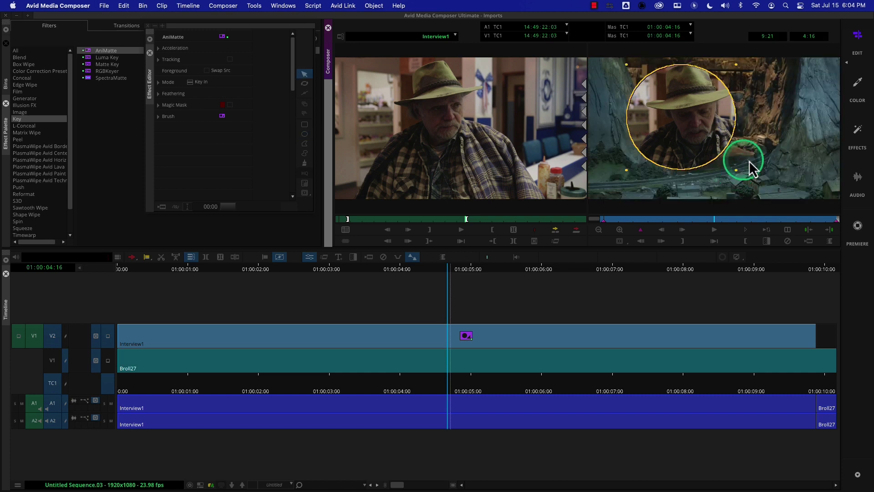
left_click_drag(685, 133, 693, 129)
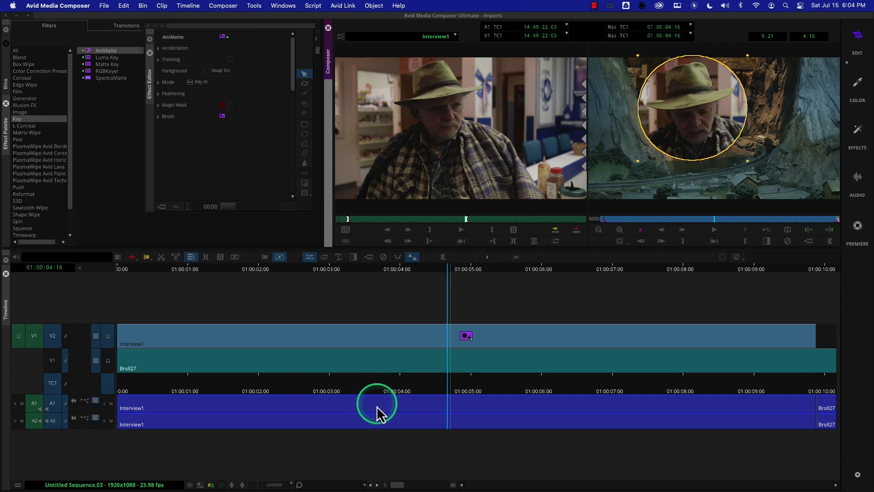
Reopen the AniMatte effect at 01:00:03:00 and set the oval matte's horizontal and vertical feathering to 11.
left_click_drag(378, 407, 246, 370)
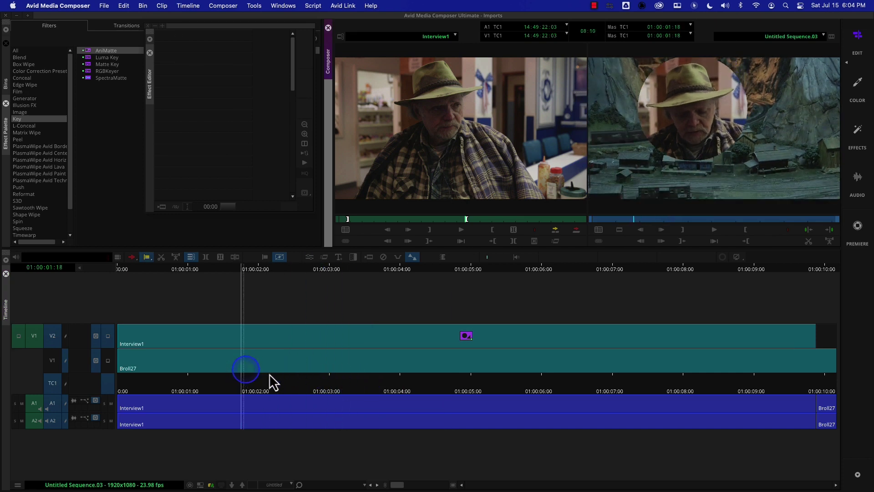
left_click(331, 359)
left_click(310, 258)
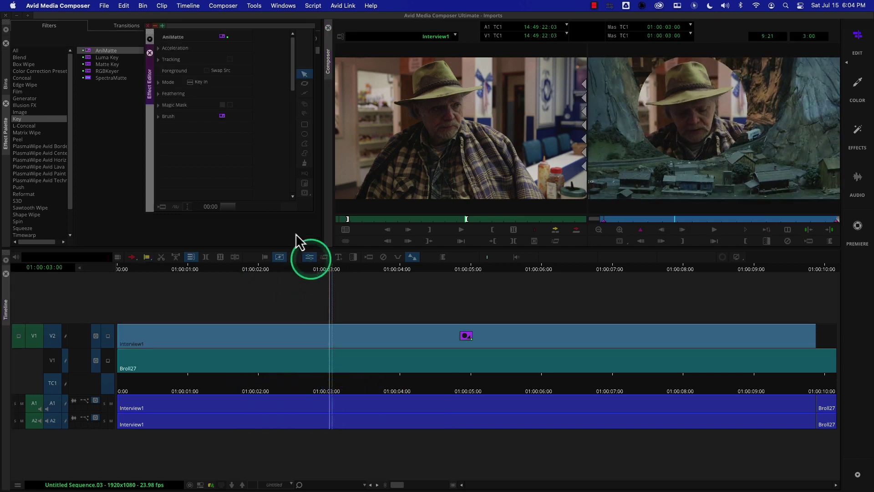
left_click(161, 94)
left_click(660, 126)
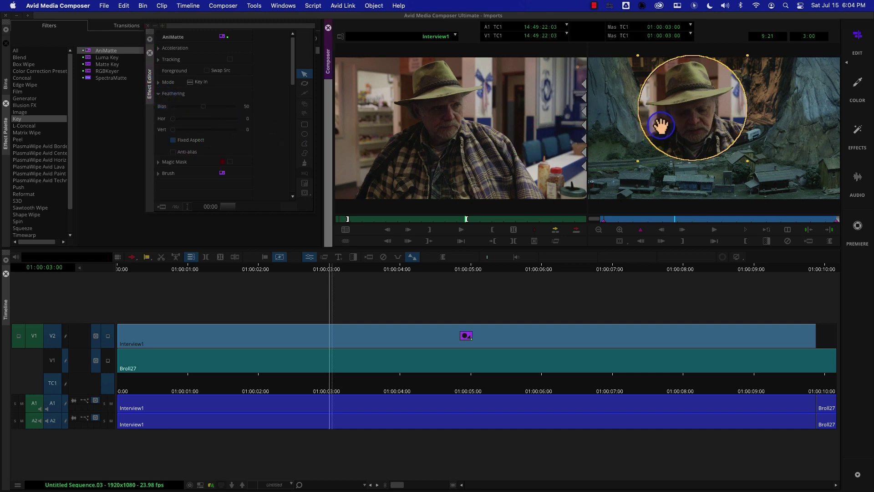
left_click_drag(175, 120, 183, 123)
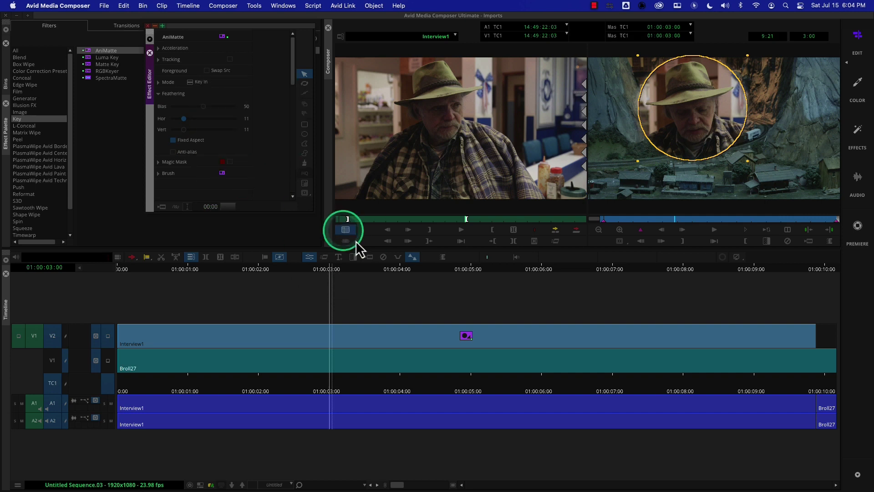
Play the sequence to preview the feathered oval matte over the Broll27 background.
left_click_drag(685, 219, 626, 238)
left_click_drag(294, 382, 283, 382)
key("space")
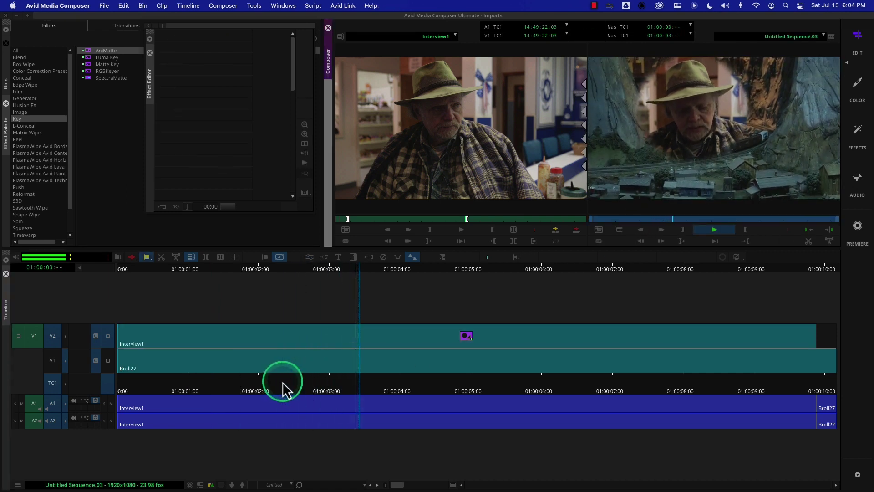
key("space")
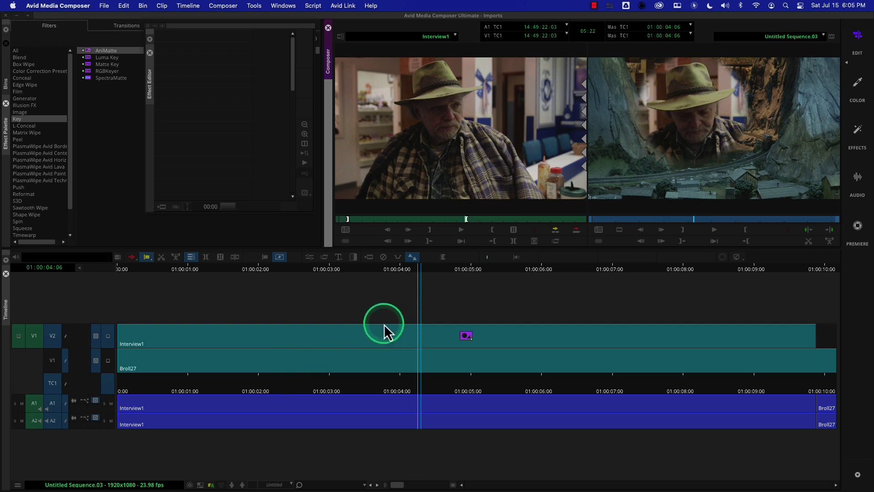
Delete the oval matte in the AniMatte effect and draw a rectangular matte around the man's head instead.
left_click(324, 258)
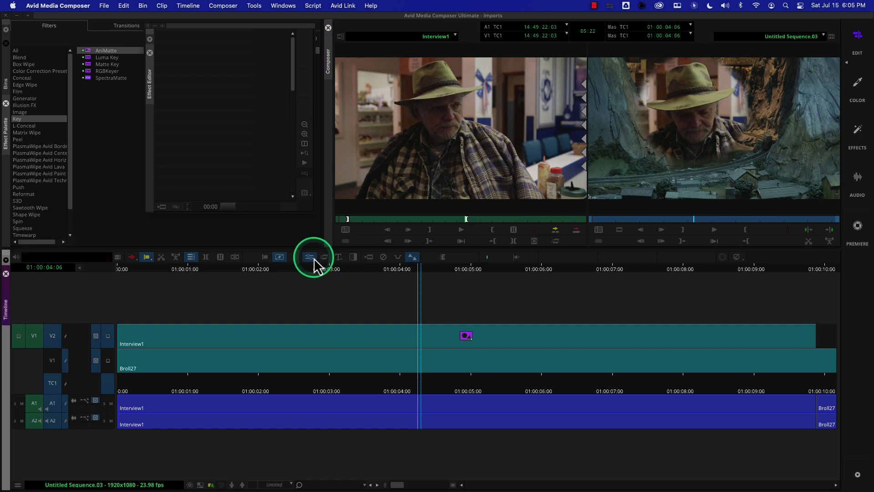
left_click(724, 129)
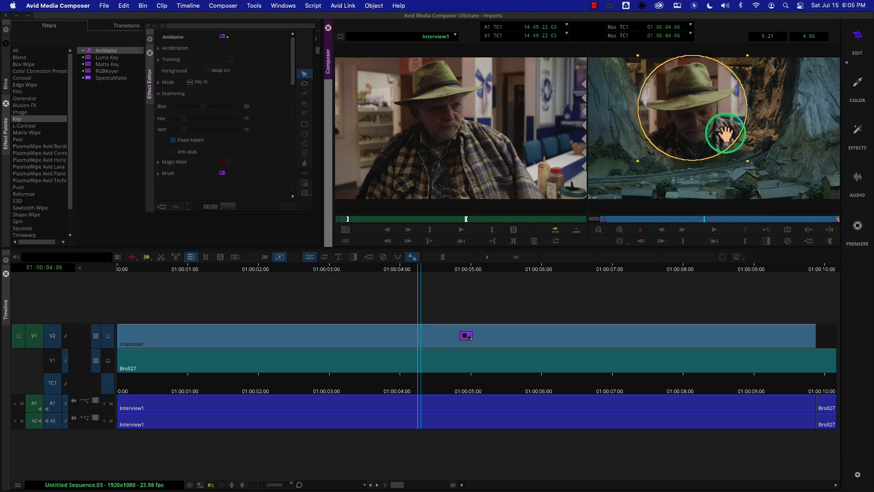
key("Delete")
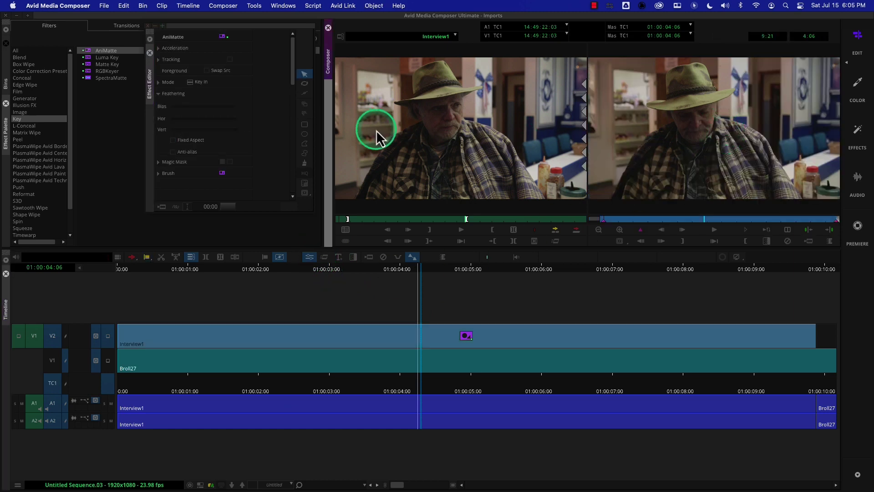
left_click(305, 125)
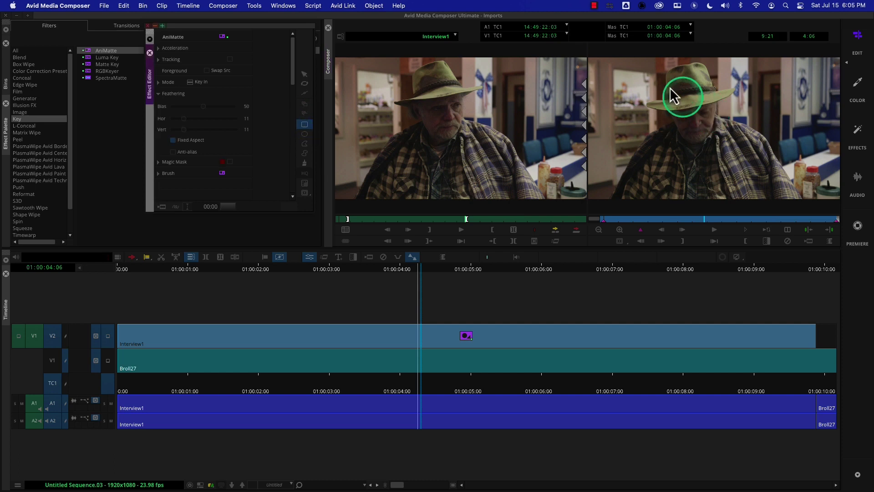
left_click_drag(632, 64, 733, 160)
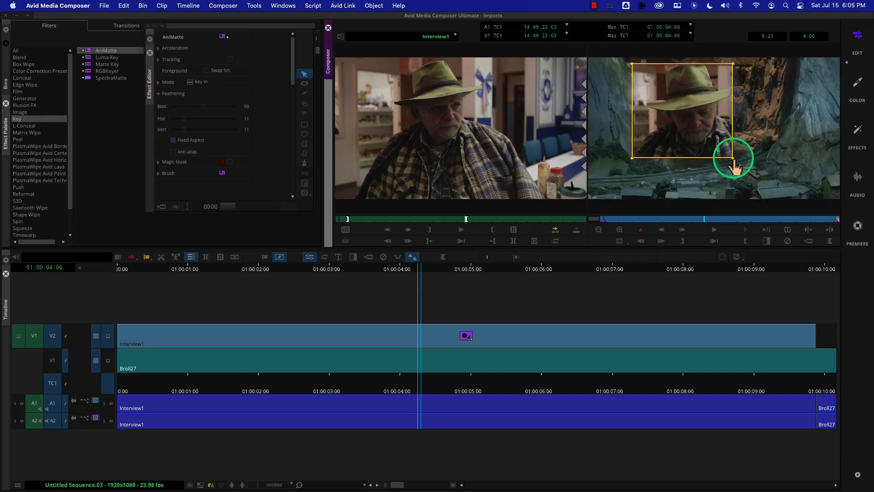
Set the rectangular matte's horizontal and vertical feathering to 7.
left_click(183, 131)
left_click_drag(180, 130, 172, 130)
left_click(180, 131)
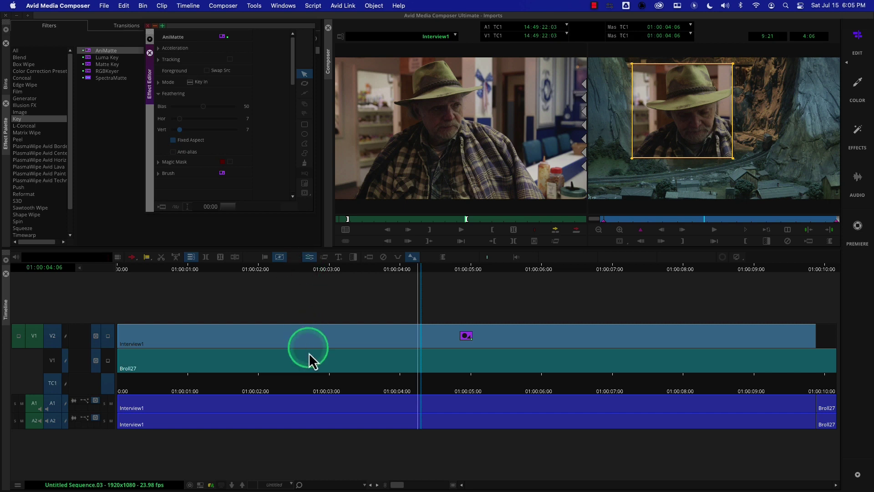
Remove the AniMatte effect from the Interview1 clip on V2 and apply a fresh AniMatte effect to it.
right_click(299, 381)
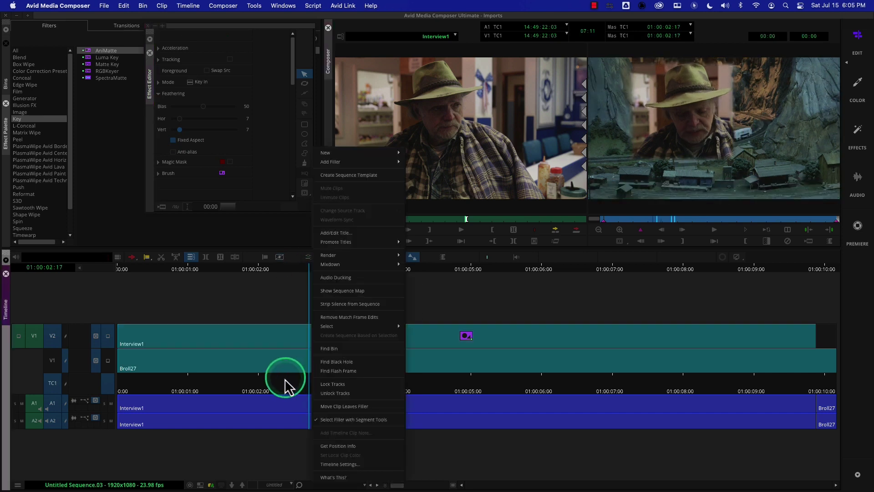
left_click_drag(285, 382, 334, 377)
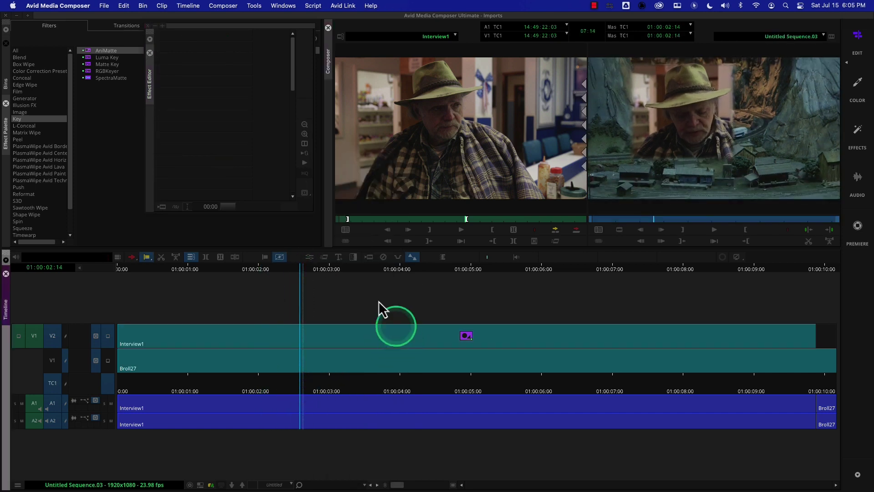
left_click(383, 257)
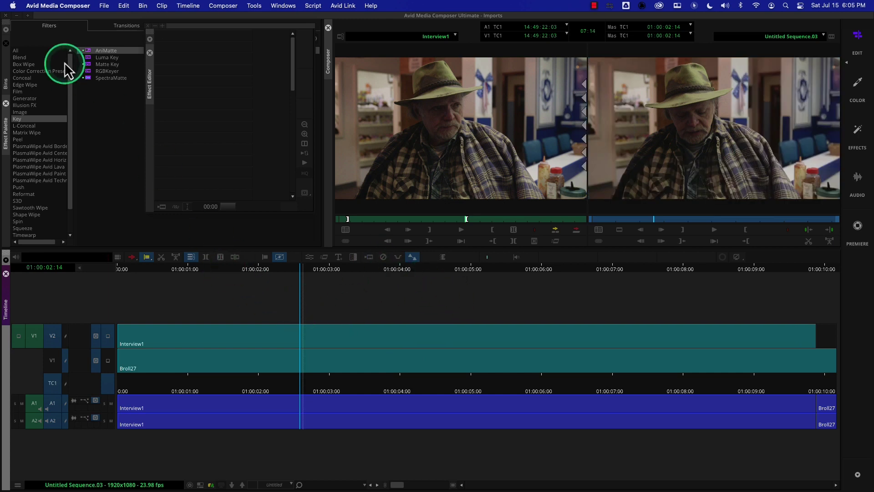
left_click_drag(100, 50, 381, 340)
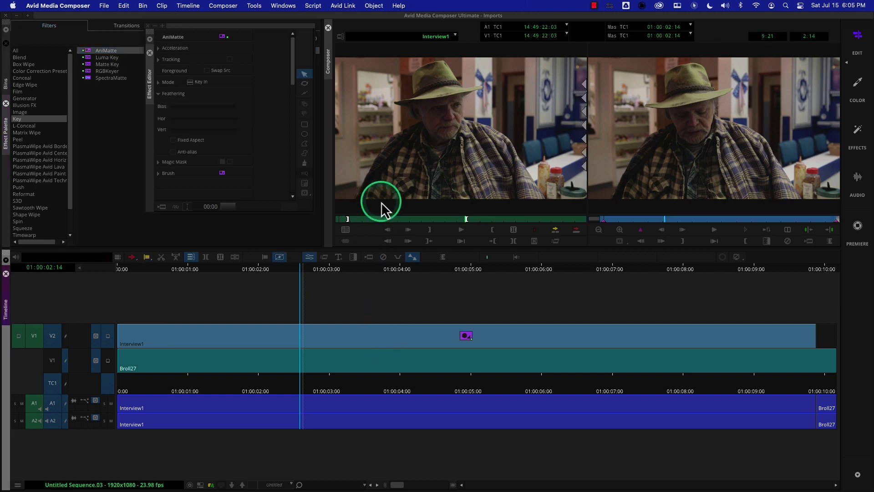
Draw a closed polygon matte tracing the man's shoulders, neck and hat down to the lower edge of the frame.
left_click(305, 144)
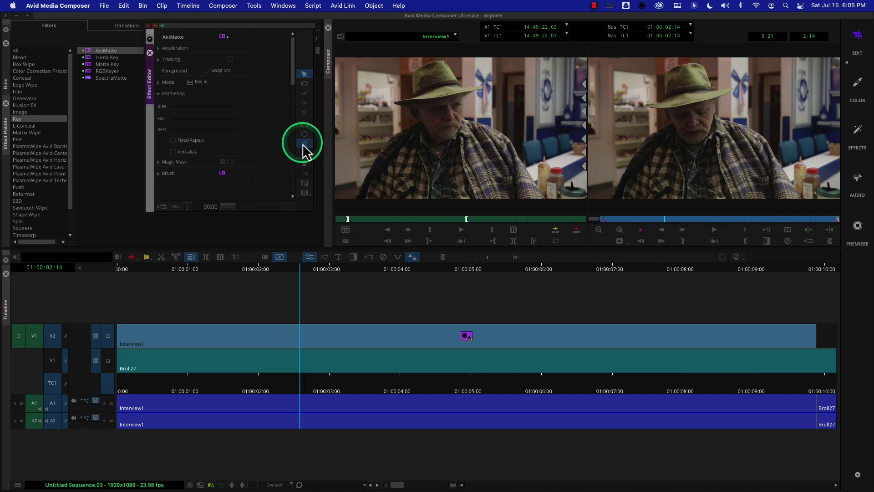
left_click(611, 199)
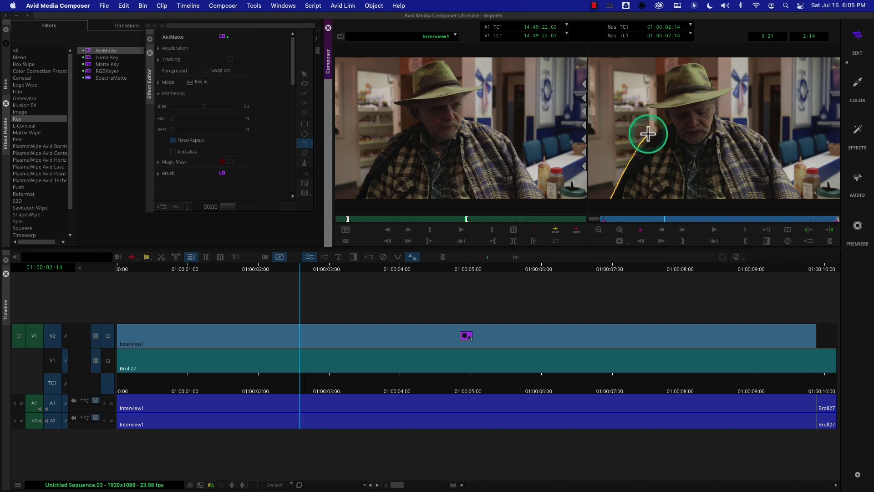
left_click(667, 124)
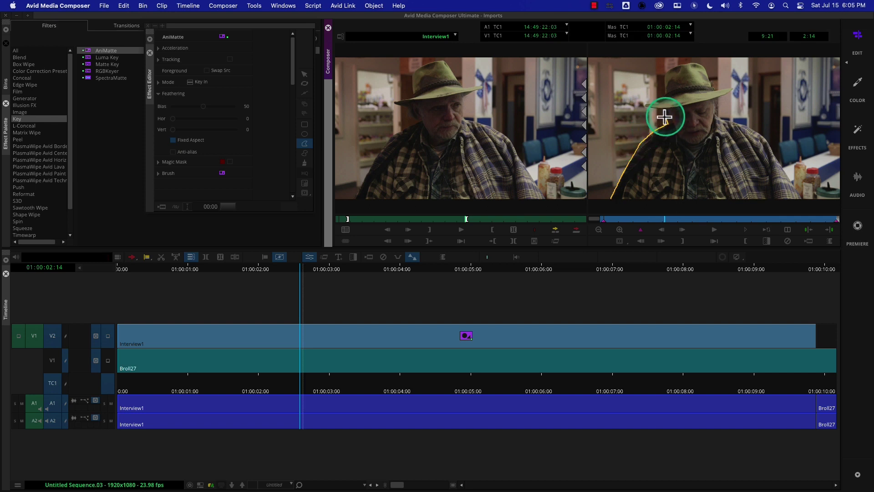
left_click(645, 102)
left_click(662, 96)
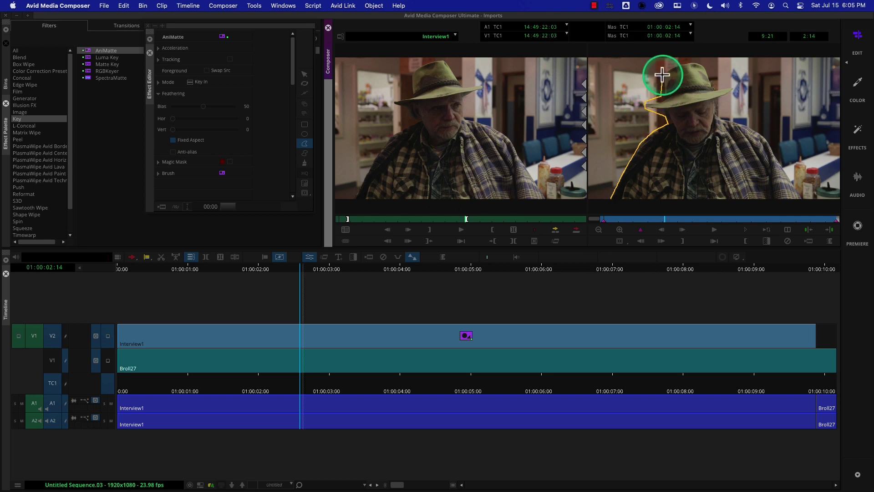
left_click(663, 72)
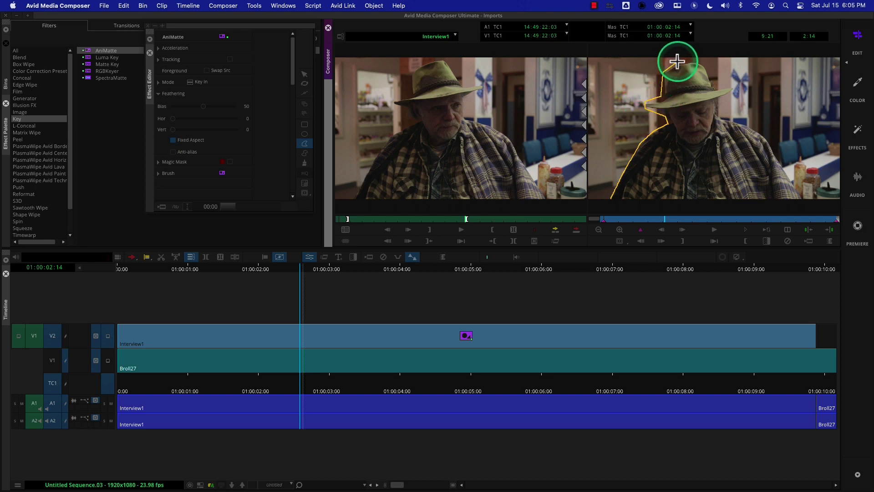
left_click(679, 61)
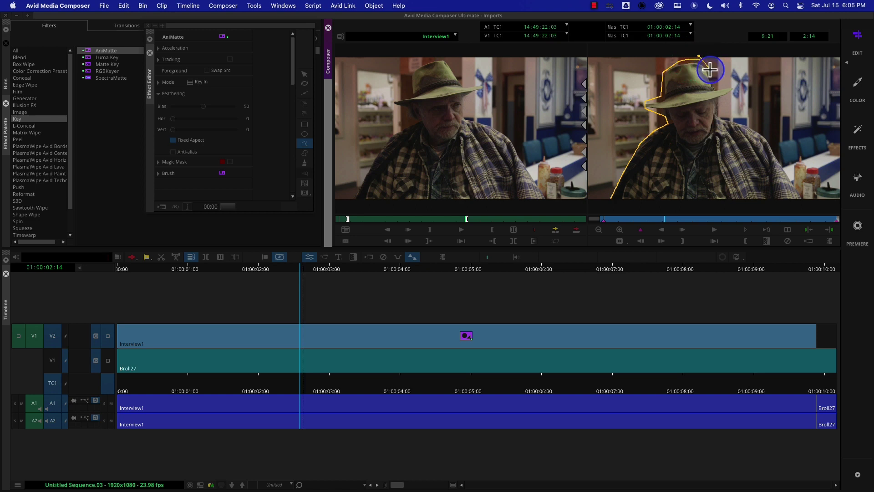
left_click(717, 87)
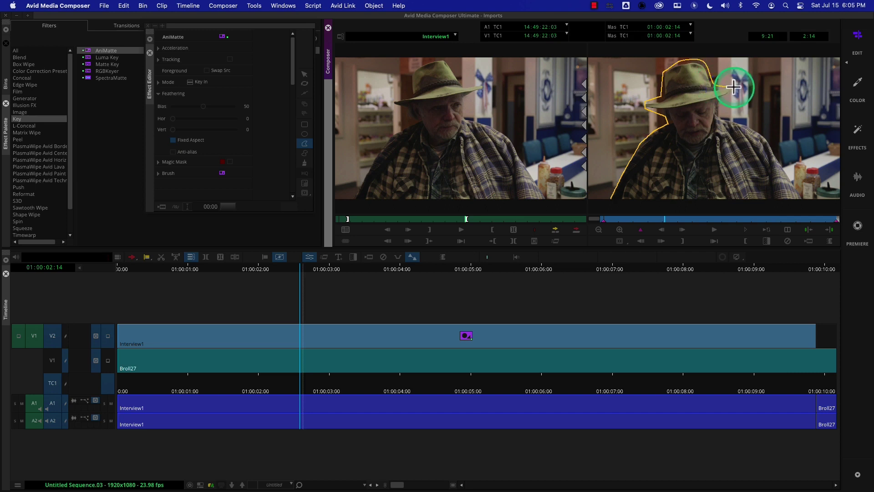
left_click(735, 86)
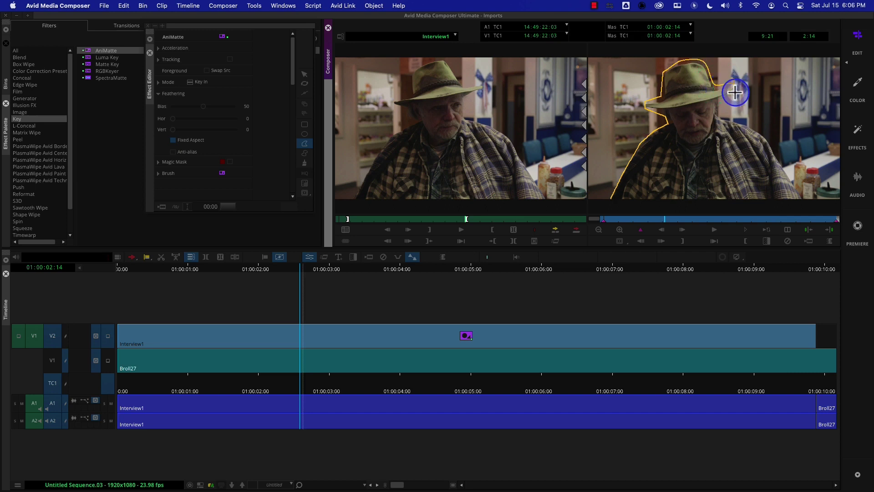
left_click(722, 102)
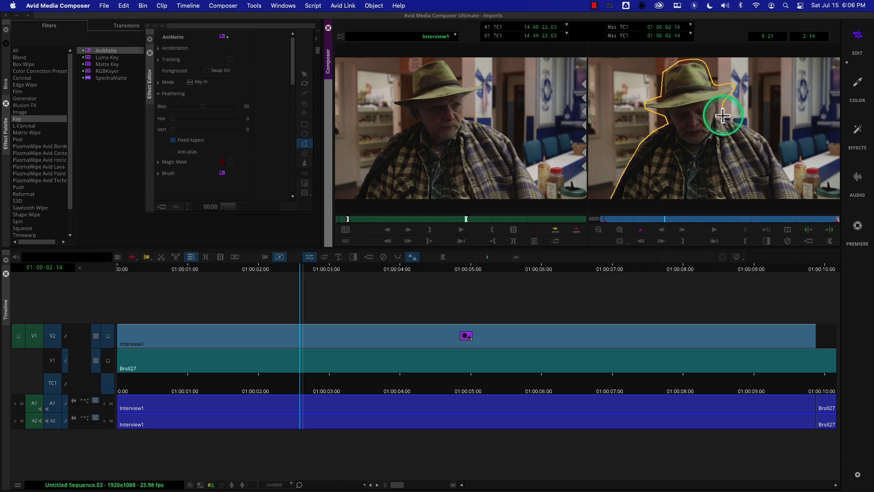
left_click(726, 119)
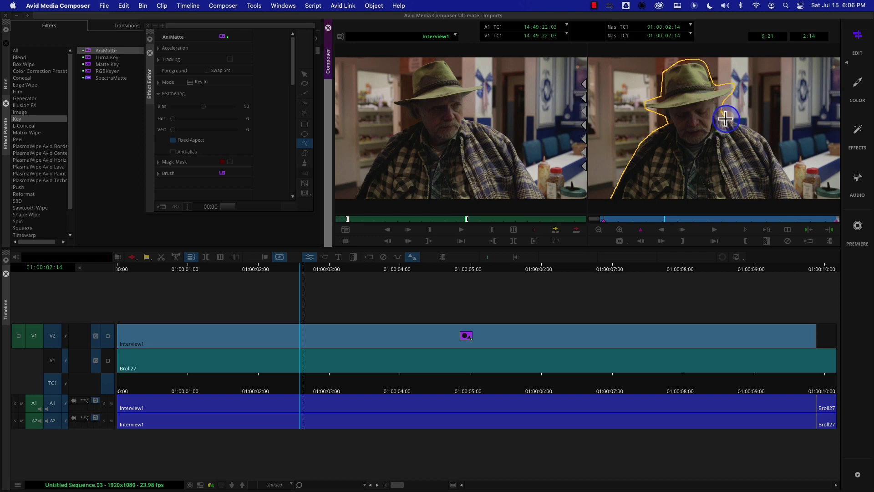
left_click(748, 125)
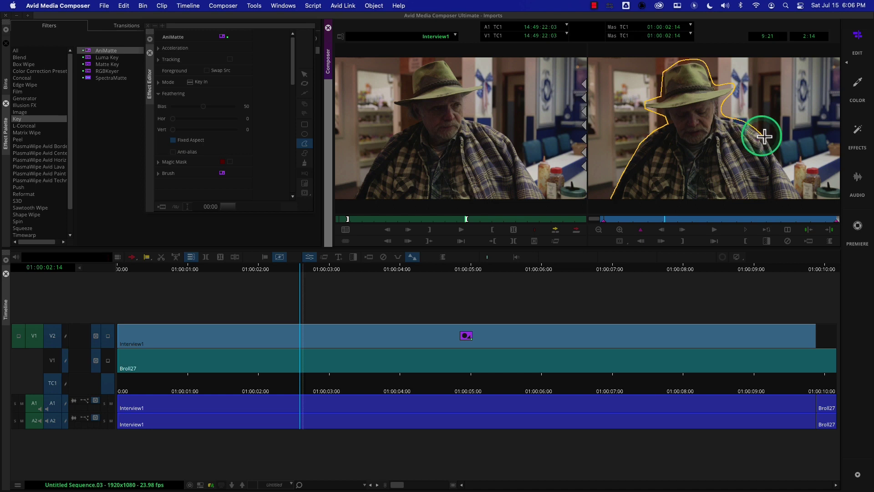
left_click(776, 150)
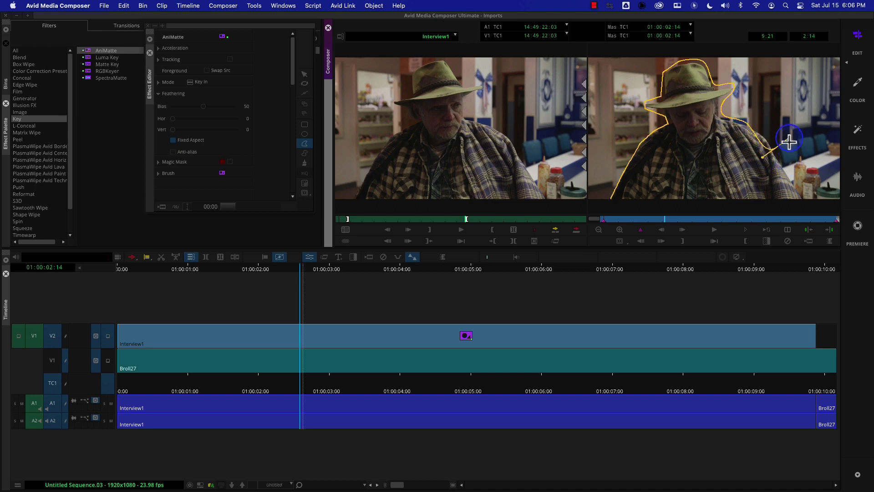
left_click(804, 199)
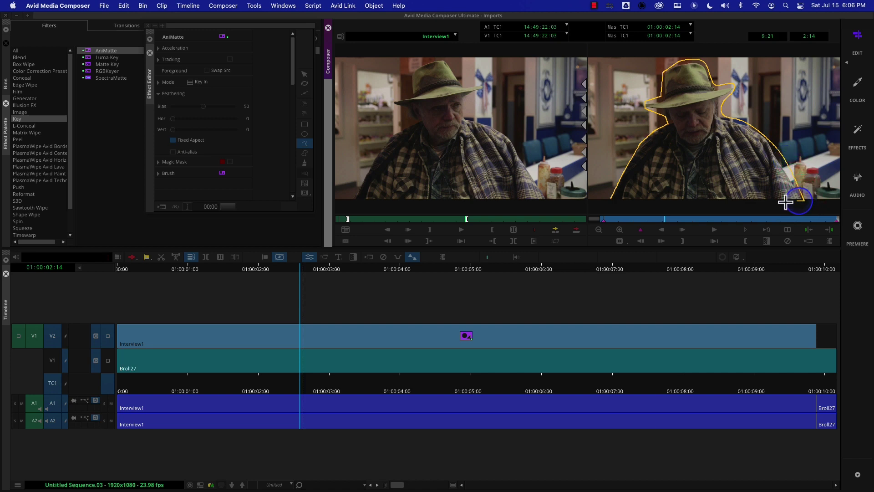
left_click(611, 199)
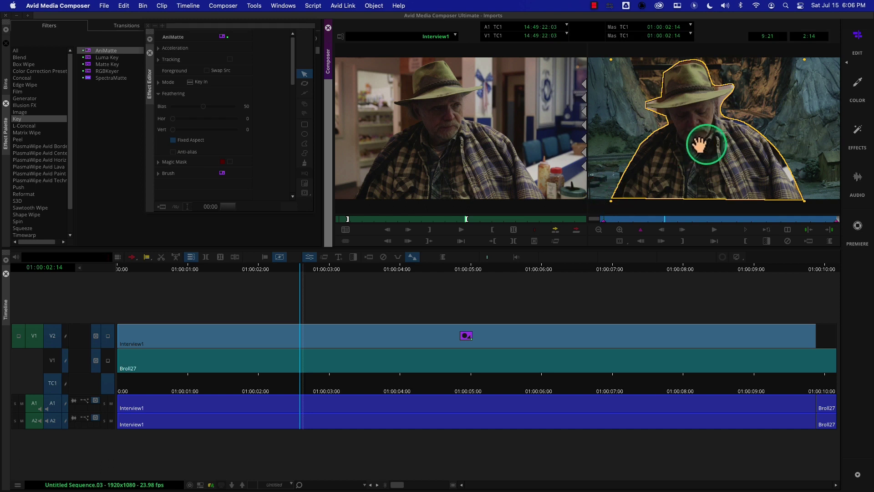
Nudge the polygon matte over the man and slightly adjust its size with its corner handles.
mouse_move(694, 154)
left_mouse_down()
mouse_move(665, 150)
mouse_move(691, 156)
left_mouse_up()
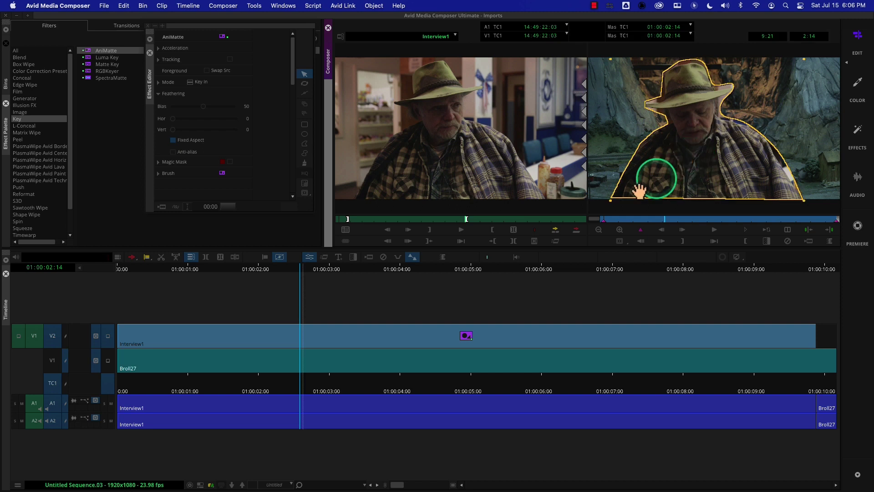
left_click_drag(611, 206, 613, 209)
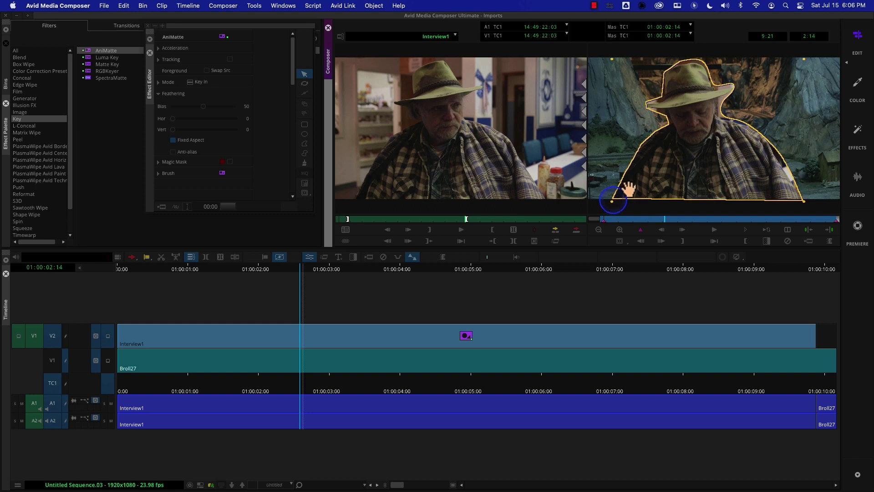
left_click_drag(614, 63, 613, 66)
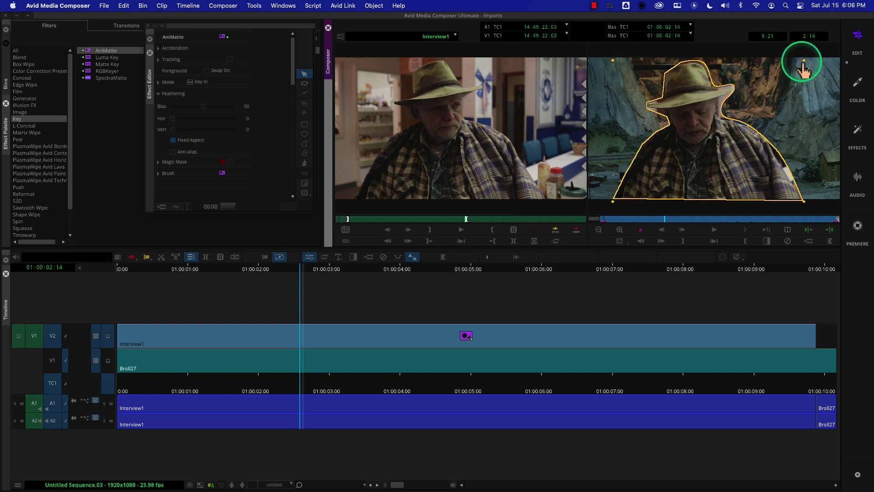
left_click_drag(802, 68, 803, 62)
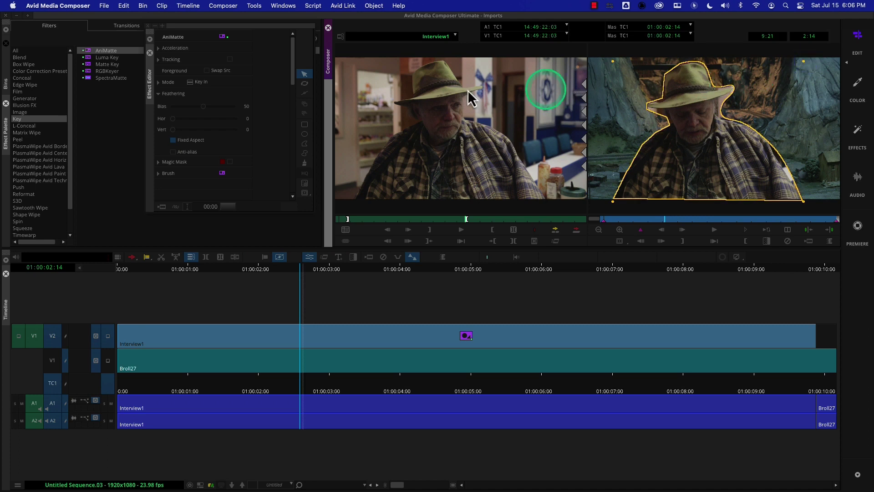
Try rotating the polygon matte around a pivot point below the man's face, and undo the rotation.
left_click(304, 84)
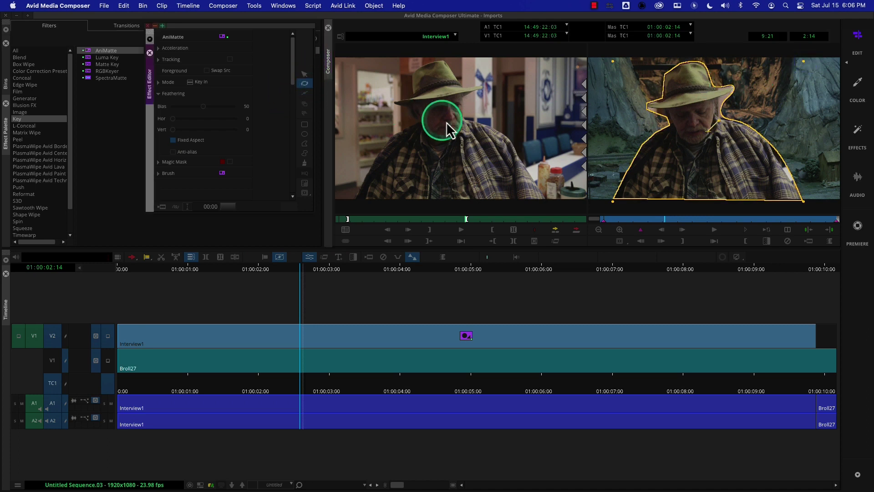
left_click(711, 132)
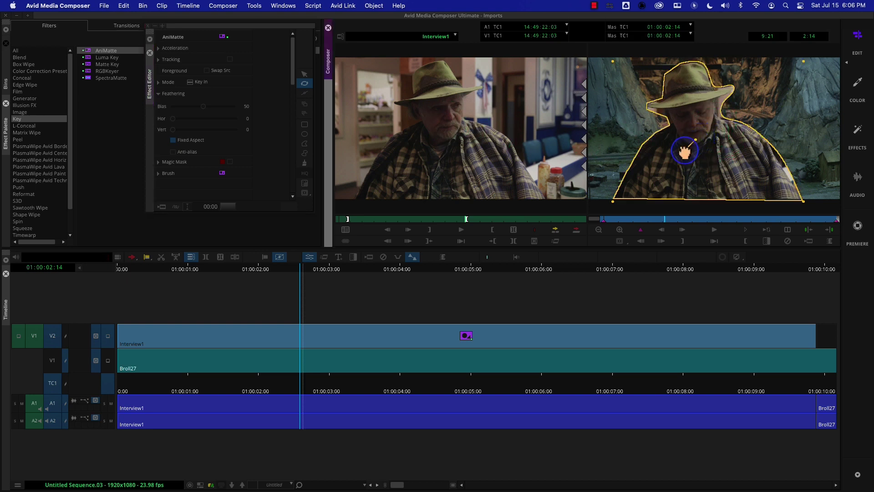
left_click_drag(696, 140, 693, 146)
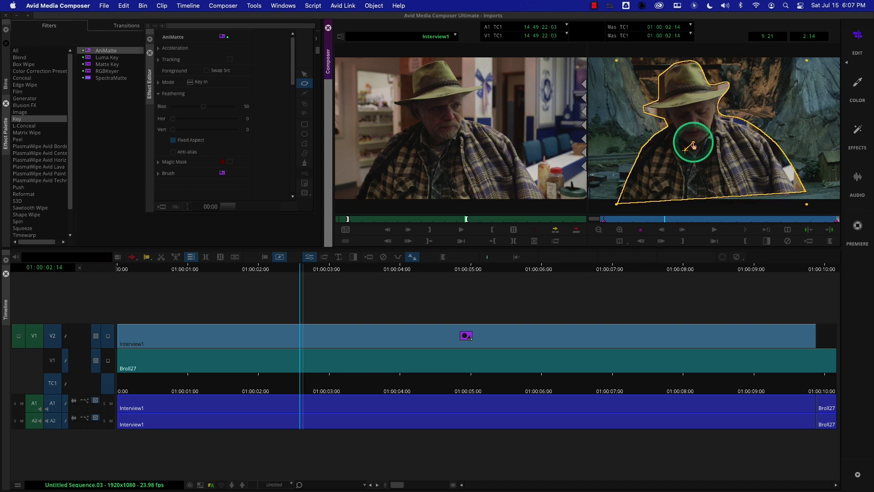
key("super+z")
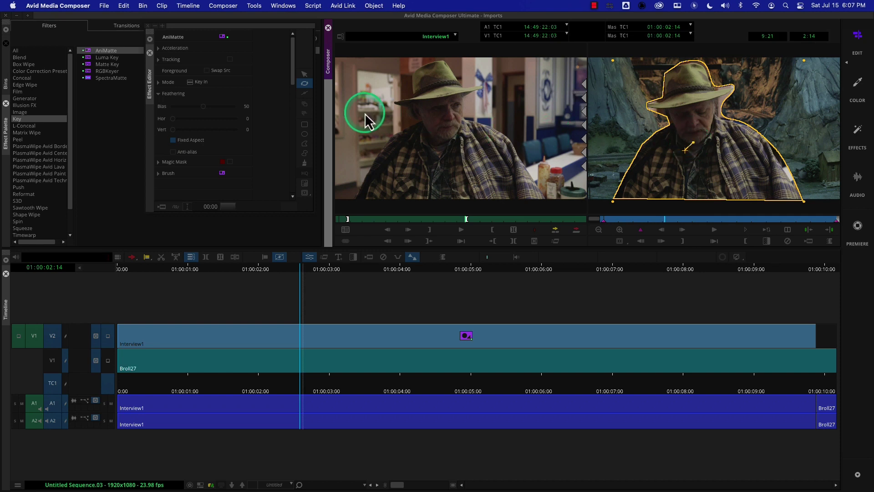
Reshape the polygon matte by moving its points at both sides of the hat brim and neck closer to the outline.
left_click(305, 94)
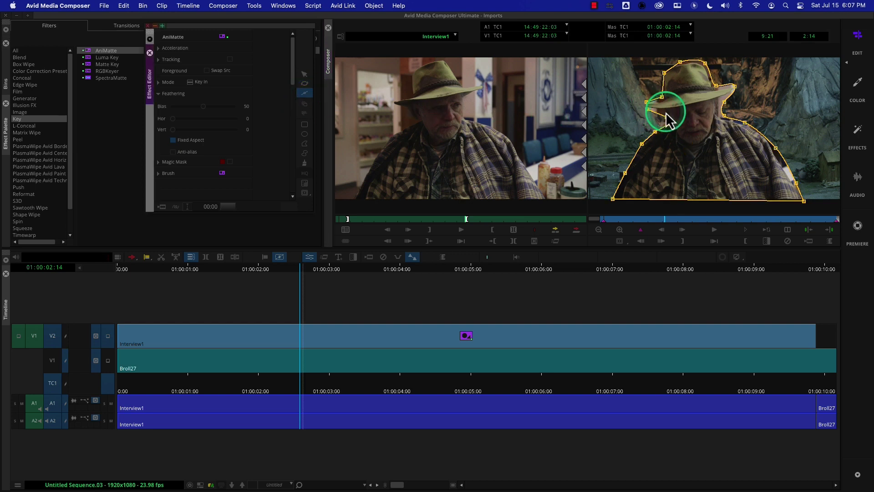
left_click(735, 86)
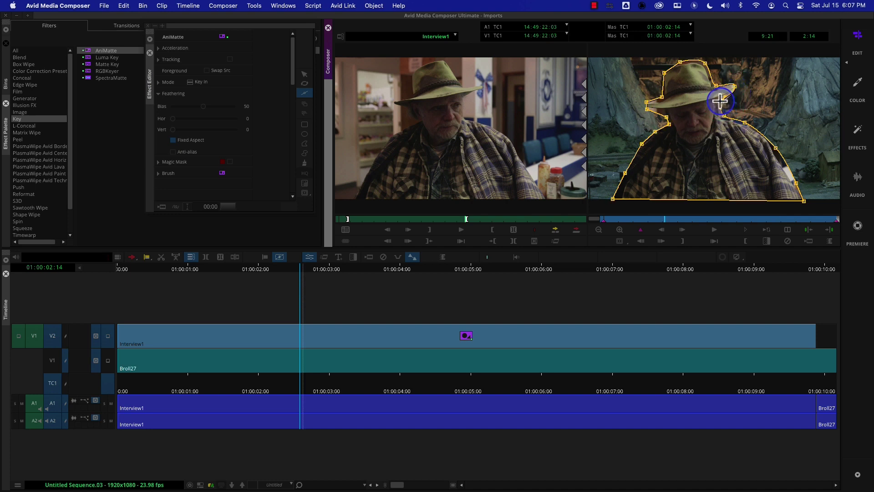
left_click_drag(728, 106, 744, 123)
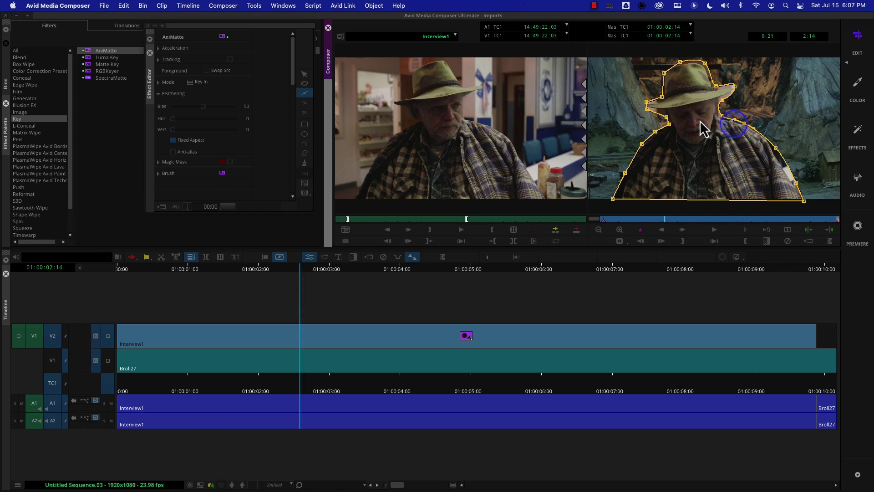
mouse_move(656, 110)
left_mouse_down()
mouse_move(644, 98)
mouse_move(650, 107)
mouse_move(642, 110)
left_mouse_up()
left_click(663, 121)
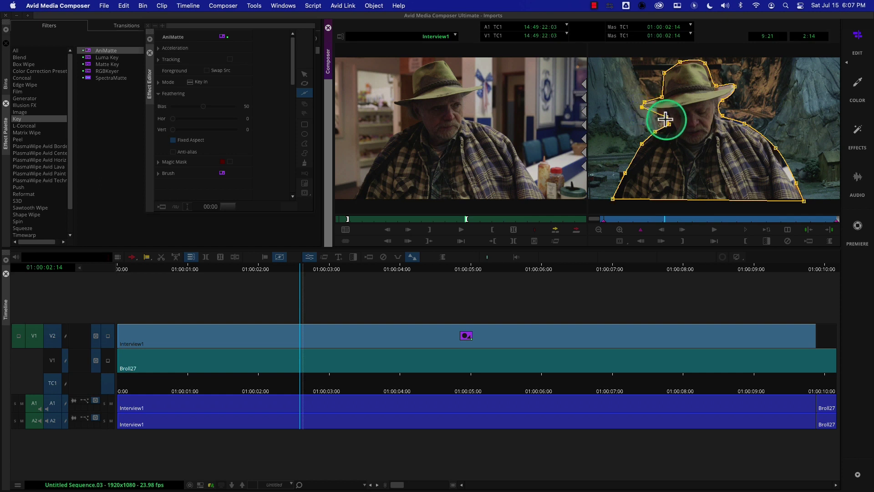
left_click(675, 126)
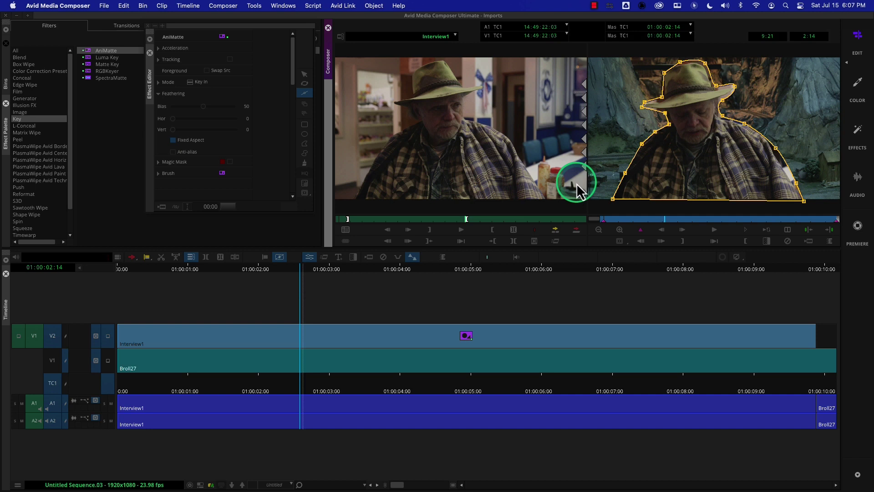
Preview the polygon matte over the background from 01:00:01:14, and reopen the AniMatte effect for editing at 01:00:03:17.
left_click(228, 463)
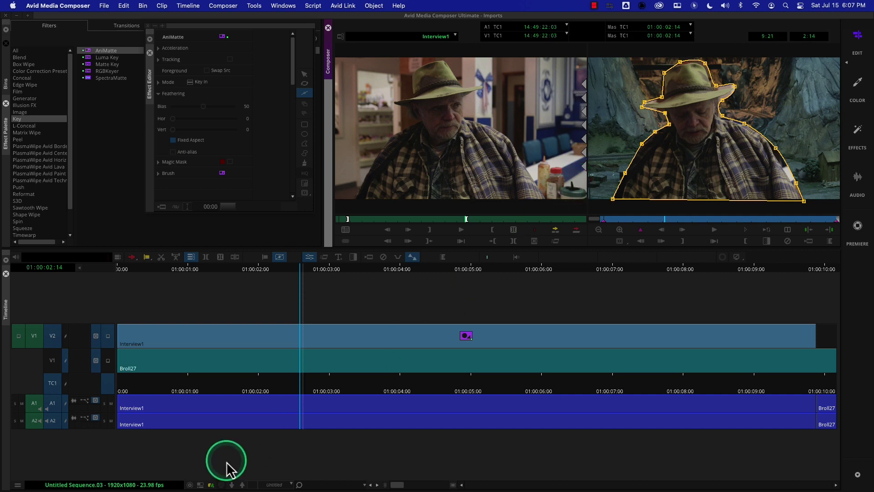
left_click_drag(277, 395, 230, 392)
left_click(335, 355)
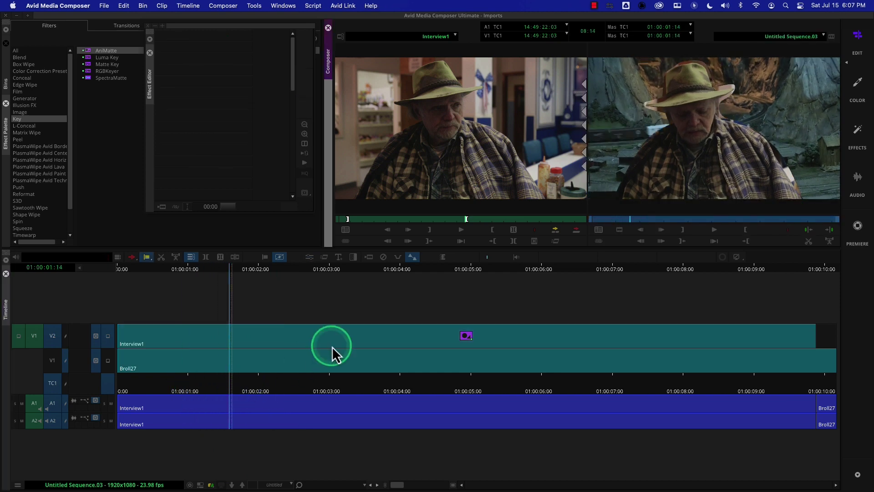
left_click(310, 256)
left_click(382, 336)
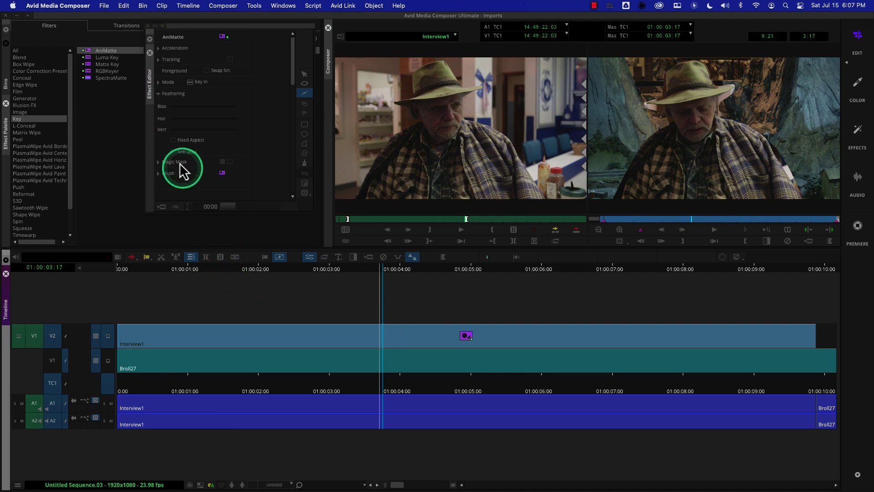
Set the polygon matte's horizontal and vertical feathering to 8 with fixed aspect, and play back the result over the background.
left_click(705, 178)
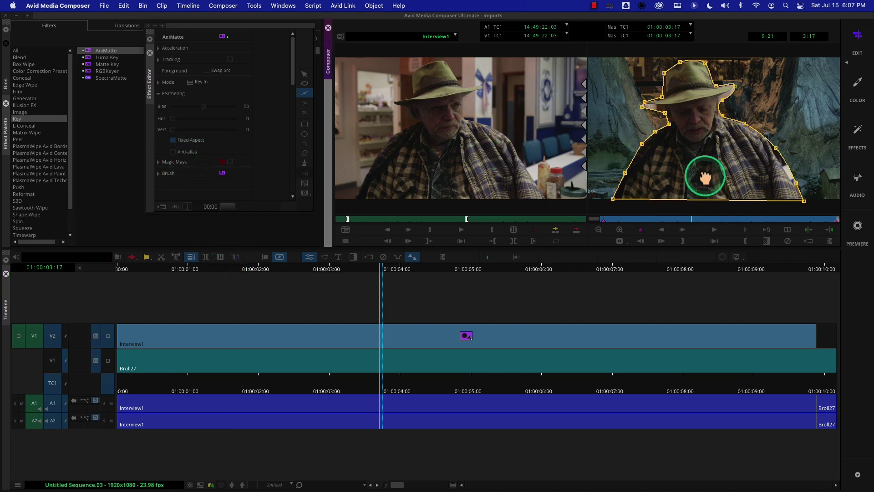
left_click(177, 130)
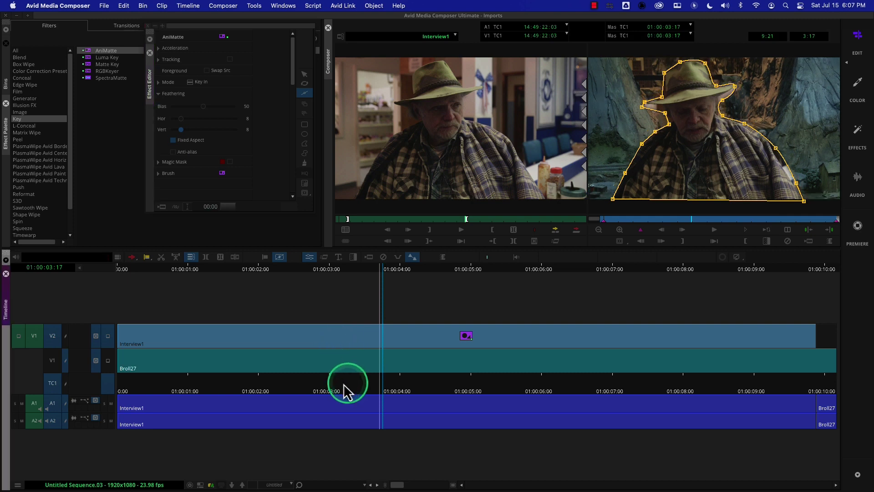
left_click_drag(347, 388, 242, 387)
key("space")
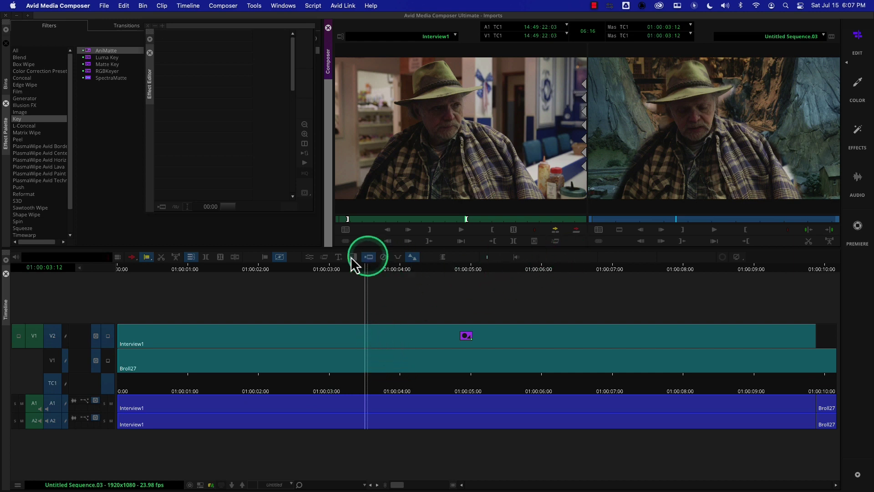
Reopen the AniMatte effect on Interview1, select the polygon matte, and add a keyframe at 01:00:04:01.
left_click(308, 258)
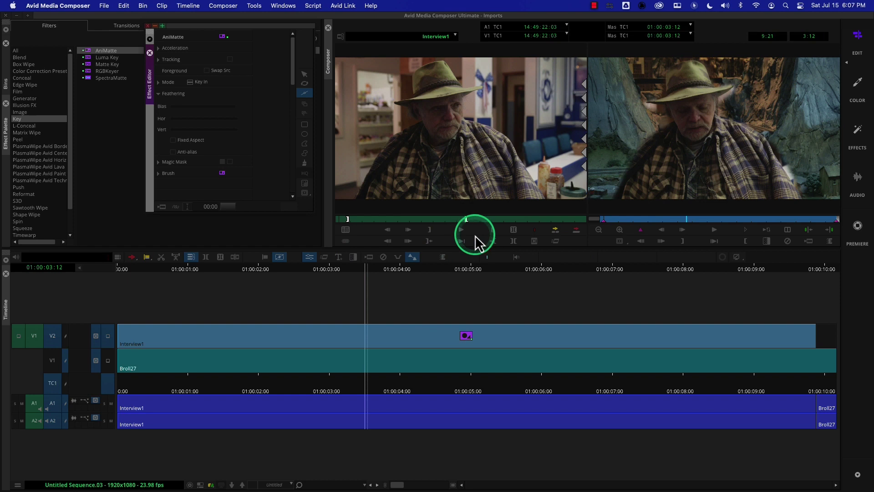
left_click(622, 219)
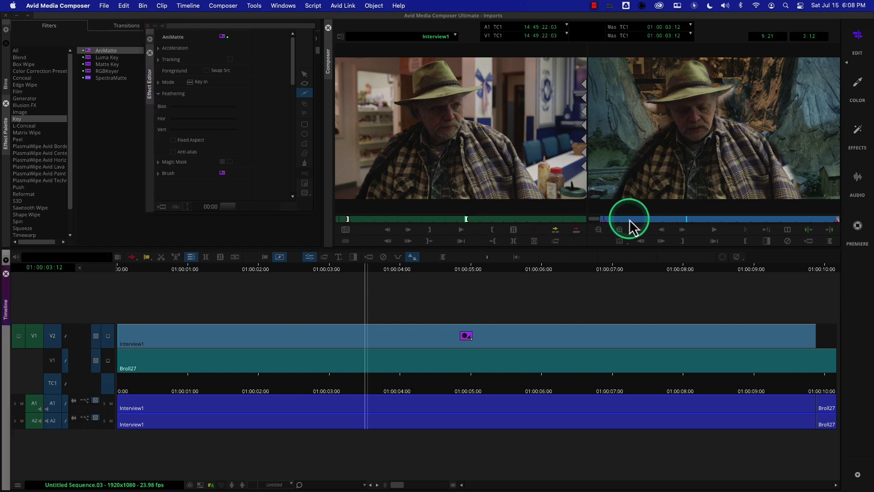
left_click_drag(621, 219, 640, 219)
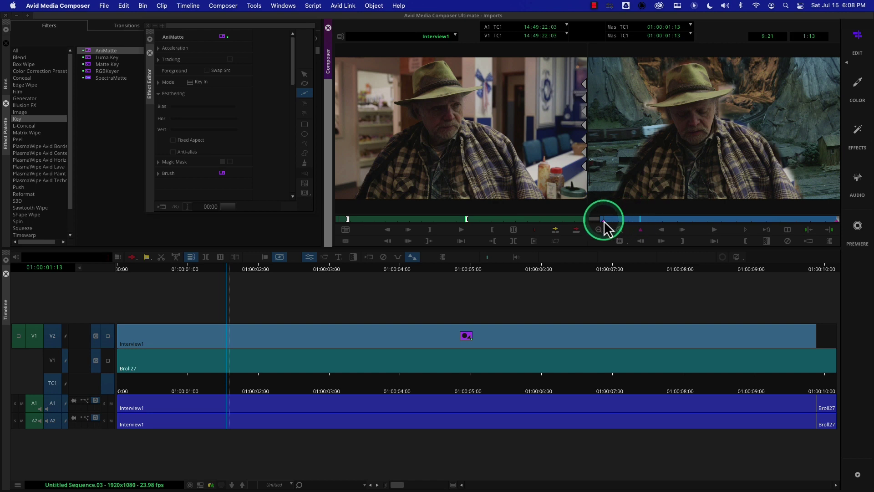
left_click(604, 220)
left_click(654, 180)
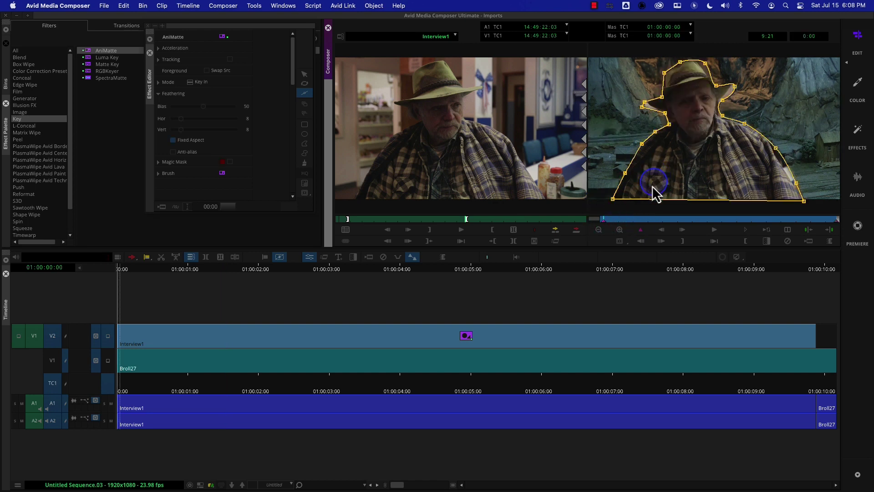
left_click_drag(618, 221, 703, 221)
left_click(640, 230)
right_click(739, 137)
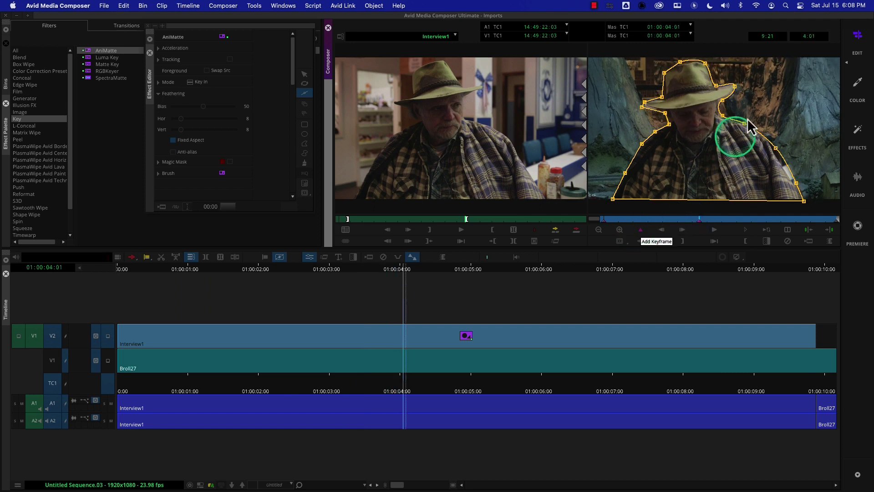
Move the matte points at both sides of the hat brim and beside the neck slightly outward at 01:00:04:01.
left_click(735, 86)
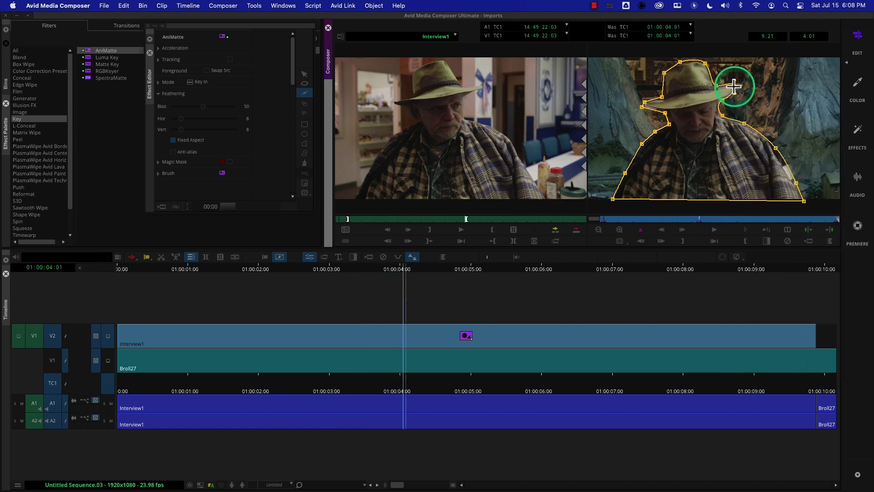
left_click_drag(734, 85, 738, 108)
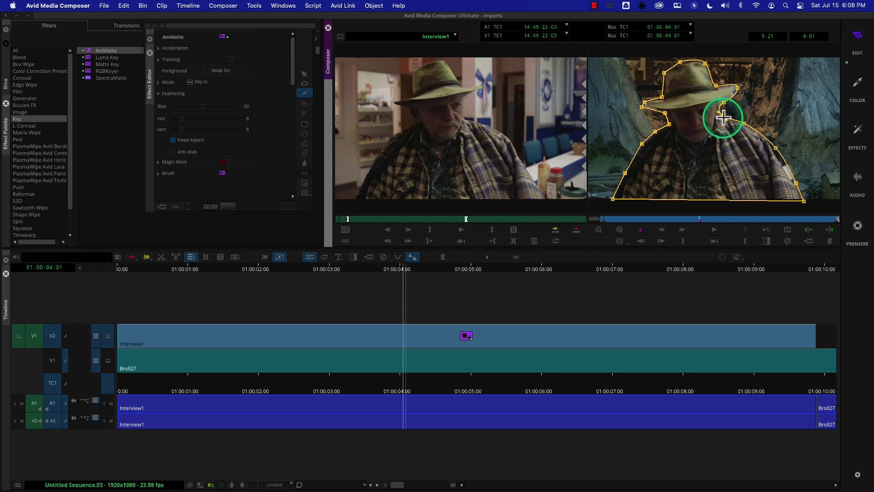
left_click_drag(724, 117, 728, 116)
left_click(645, 103)
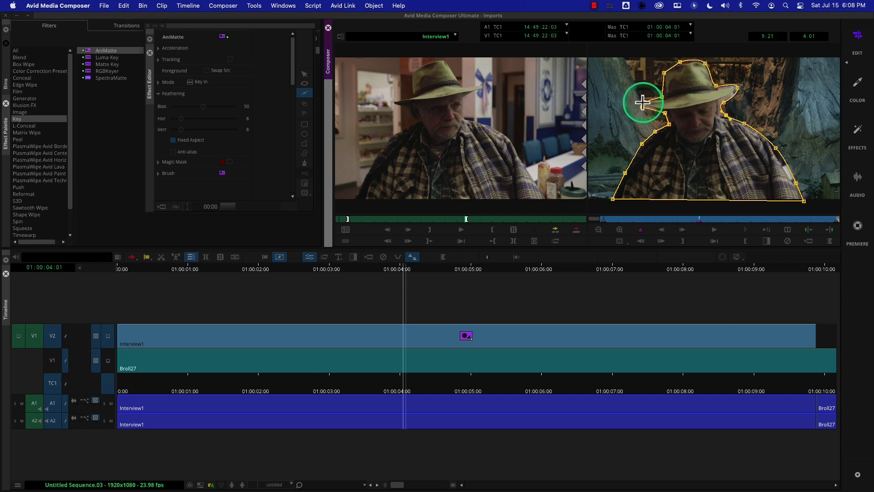
left_click_drag(643, 107, 638, 108)
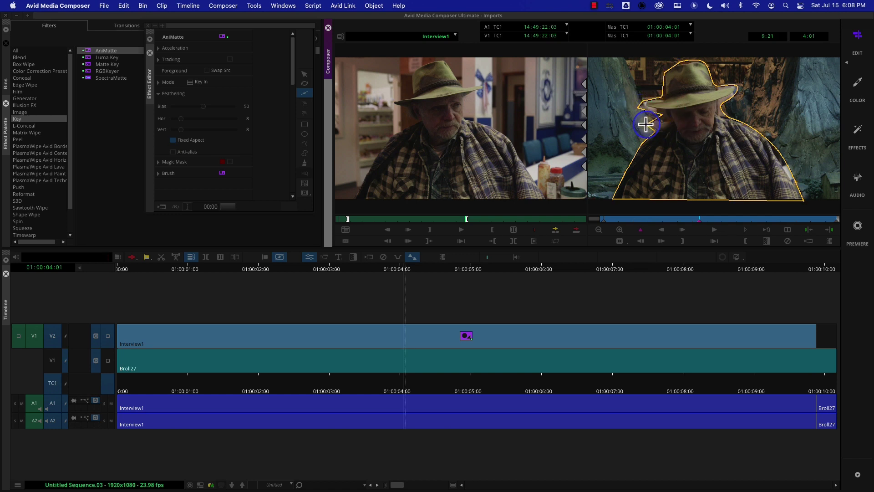
Scrub through the start of the effect up to 01:00:01:00 to review how the matte animates between its keyframes.
left_click_drag(687, 220, 597, 222)
left_click(624, 169)
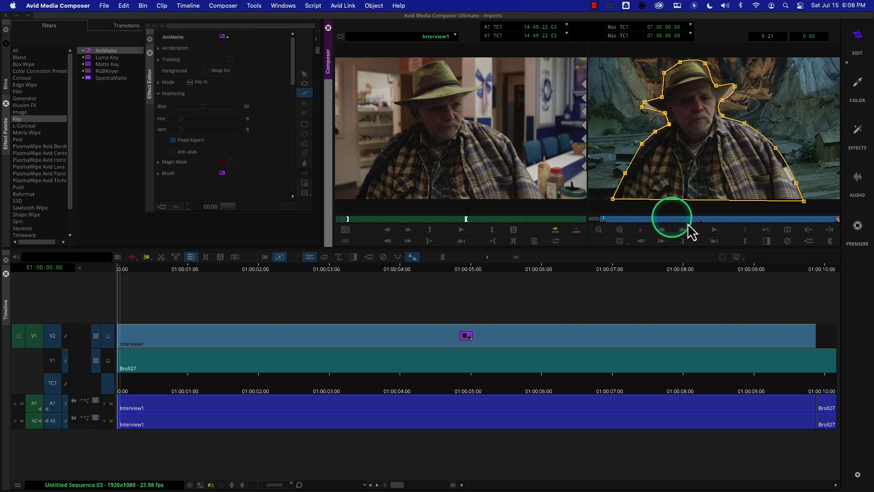
left_click(661, 221)
left_click_drag(661, 221, 628, 219)
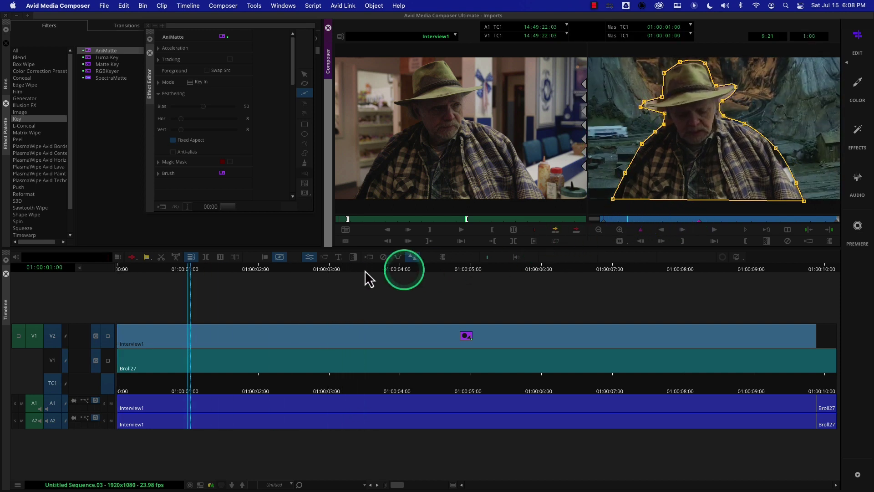
Remove the AniMatte effect and undo the removal, and delete the polygon matte within the reopened effect.
left_click(384, 257)
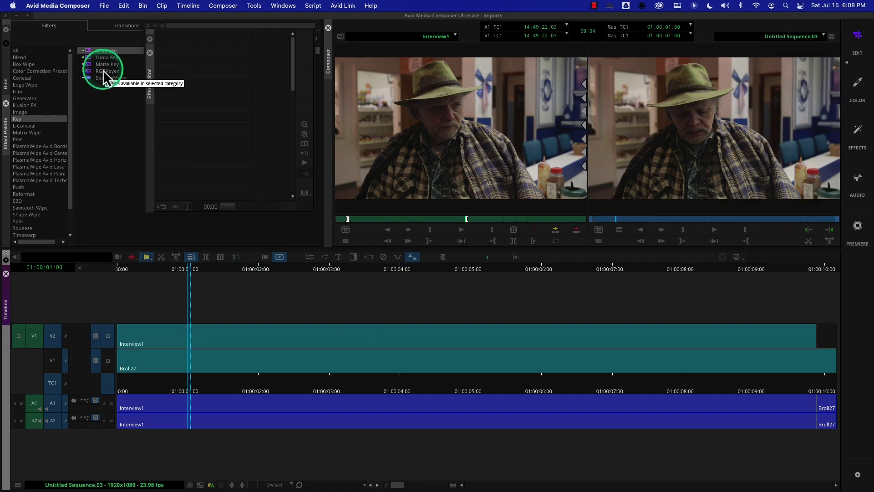
key("super+z")
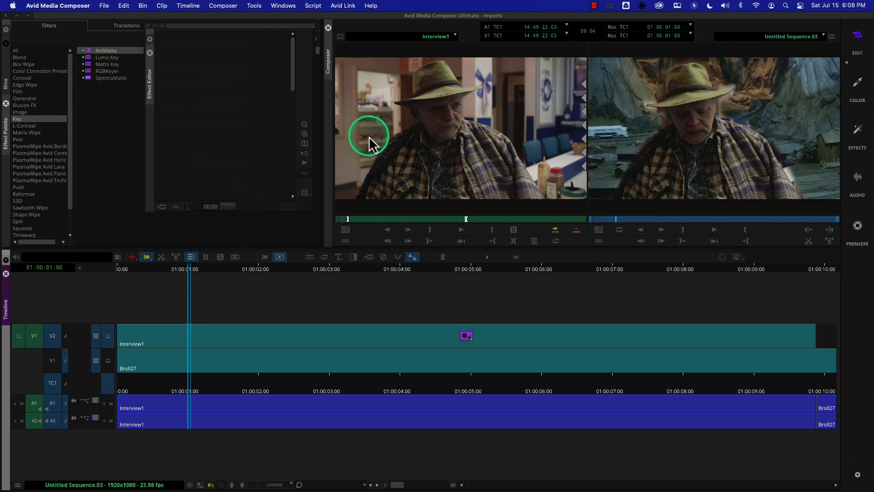
left_click(310, 258)
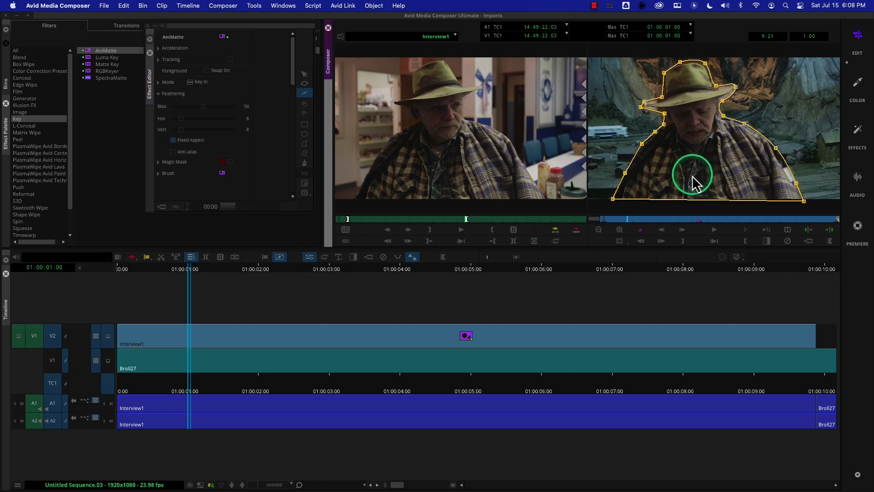
key("Delete")
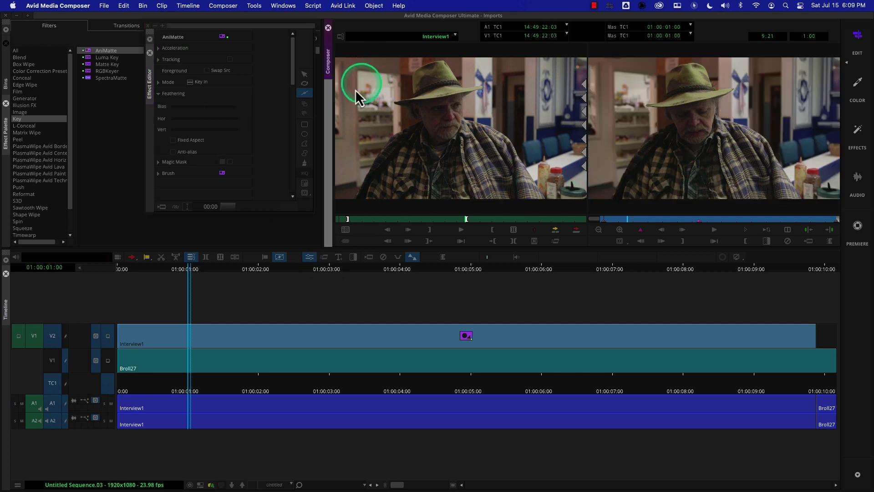
Draw a closed freehand matte loosely around the man from his shoulder over the hat, and delete it.
left_click(305, 153)
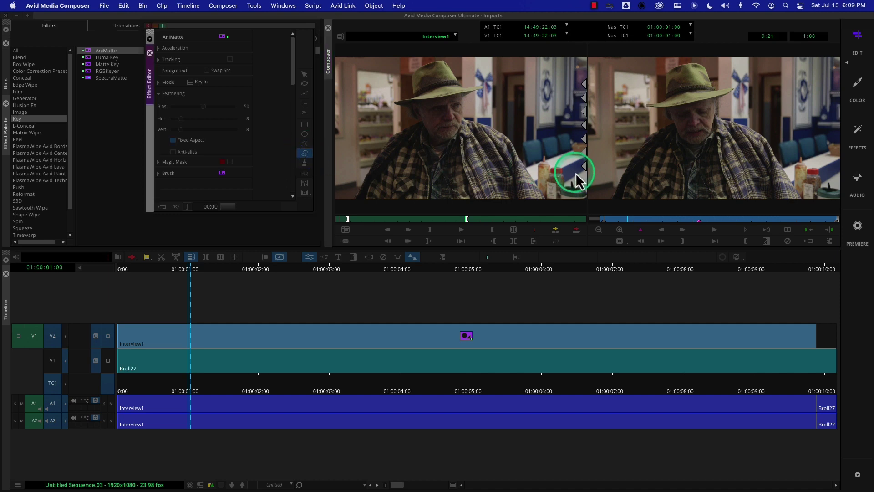
left_click(626, 171)
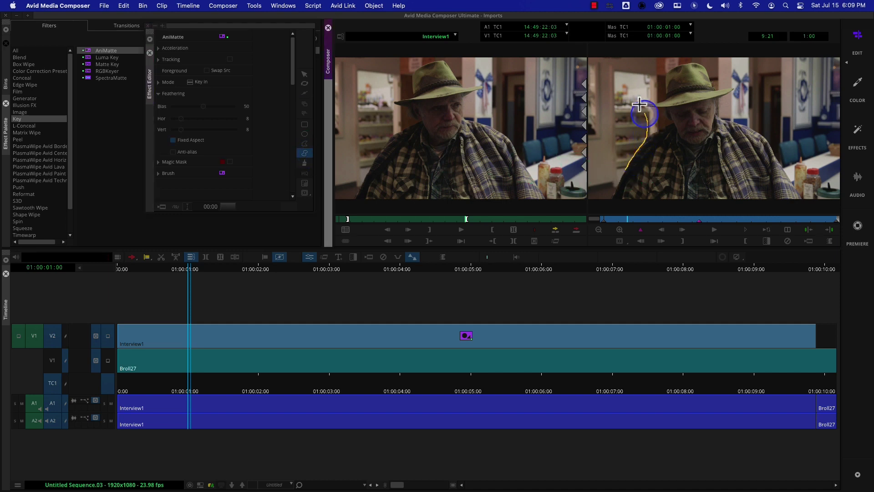
mouse_move(731, 61)
left_mouse_down()
mouse_move(742, 117)
mouse_move(792, 121)
mouse_move(807, 137)
left_mouse_up()
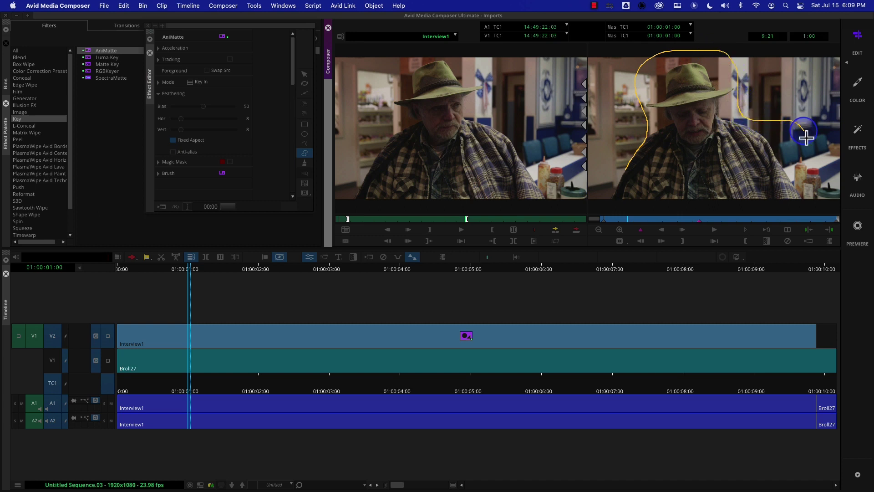
left_click(626, 169)
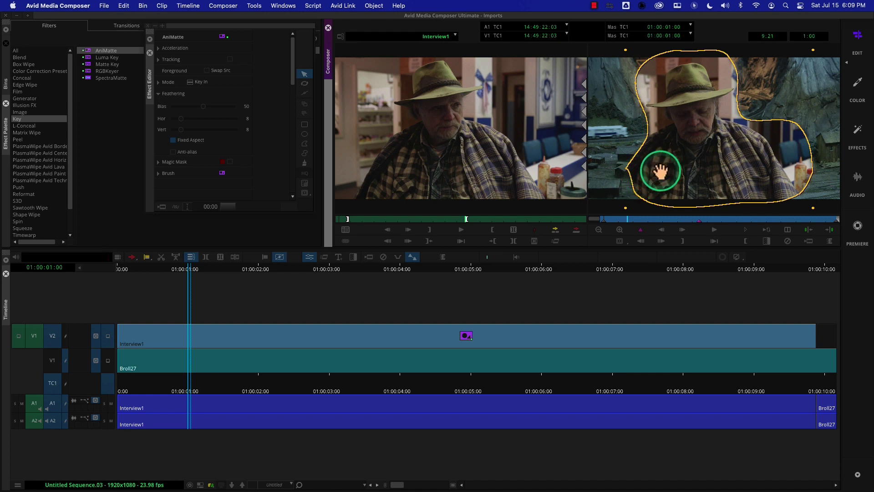
key("Delete")
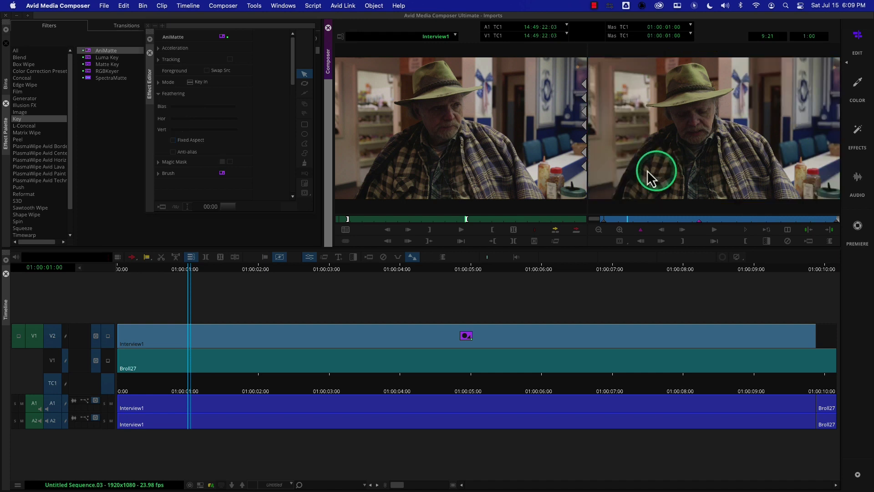
Try drawing a freehand matte shaped like the letter B over the man, and undo it.
left_click(305, 154)
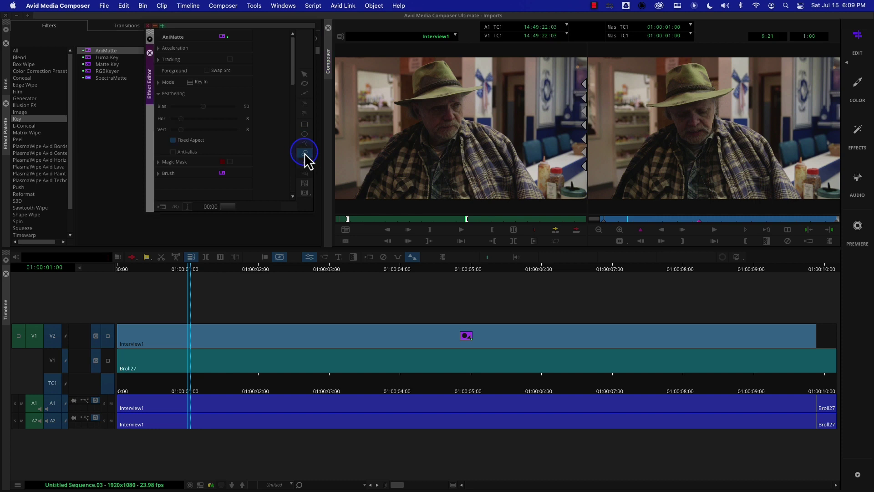
left_click(635, 84)
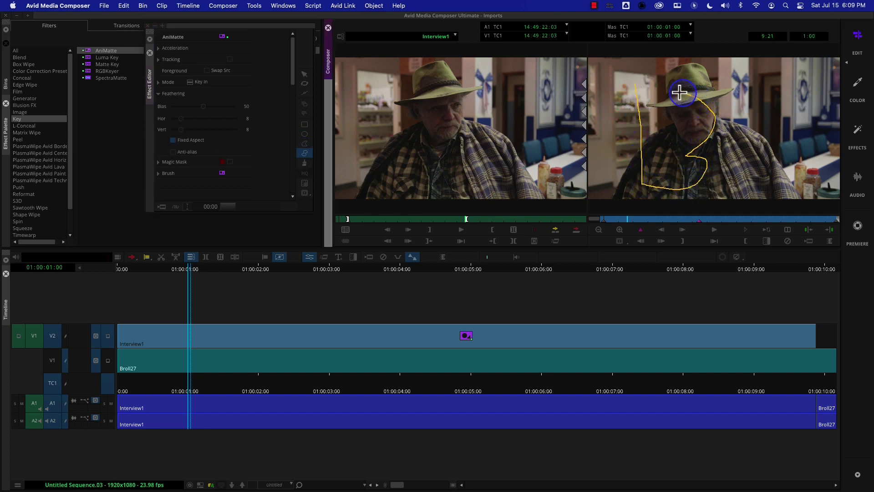
left_click_drag(636, 87, 636, 89)
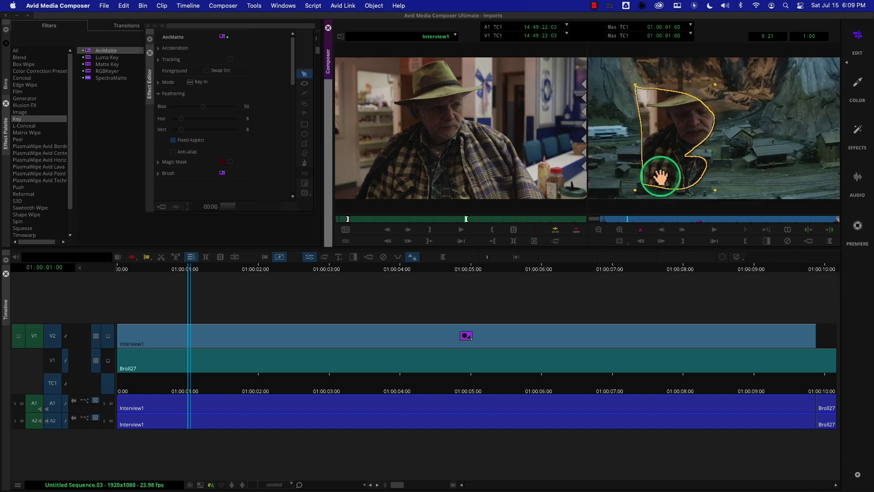
key("super+z")
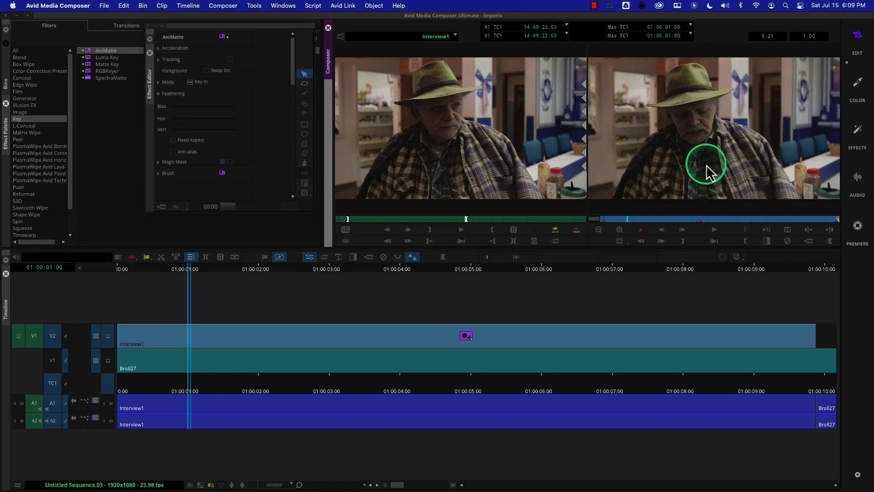
Draw a closed freehand B-shaped matte over the man's face and chest, and select it.
left_click(304, 153)
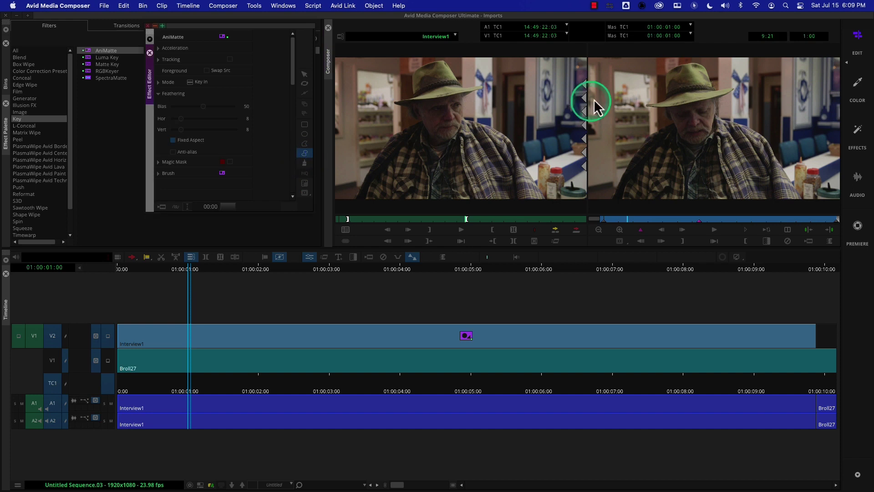
left_click_drag(635, 86, 640, 184)
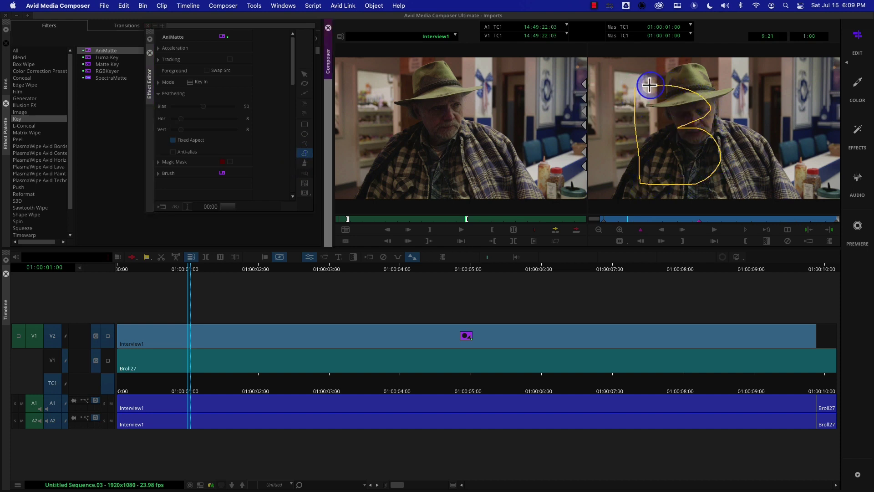
left_click_drag(634, 87, 635, 89)
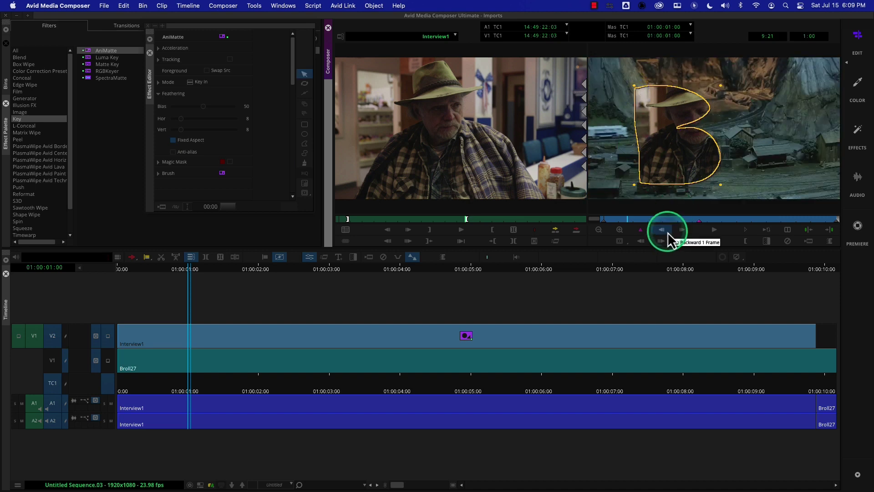
left_click(654, 163)
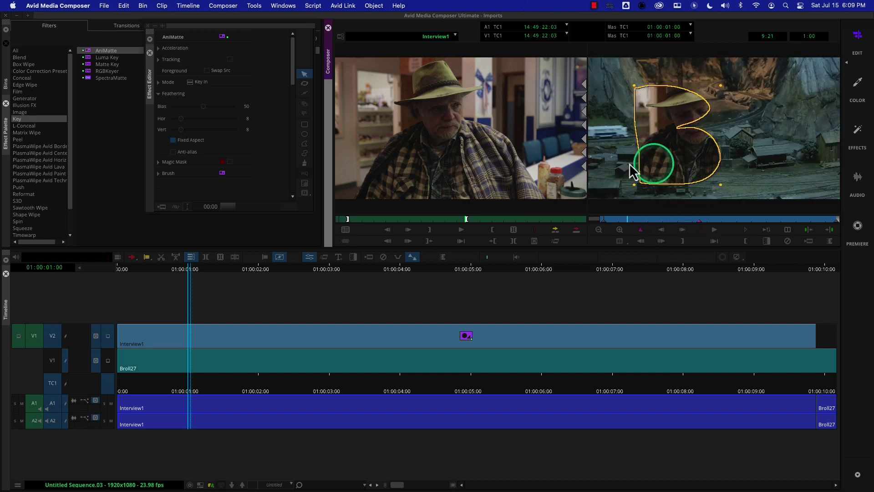
Edit the B-shaped matte's points and remove the outermost point on the curve of its upper lobe.
left_click(305, 93)
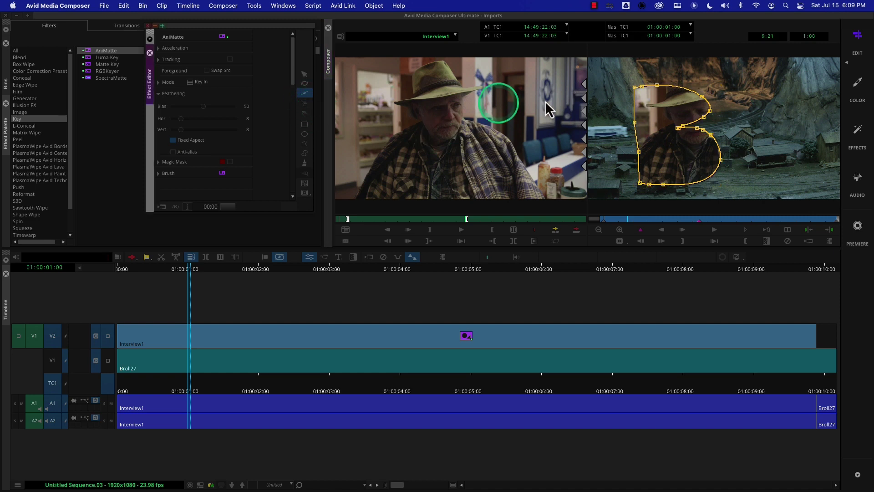
left_click(703, 97)
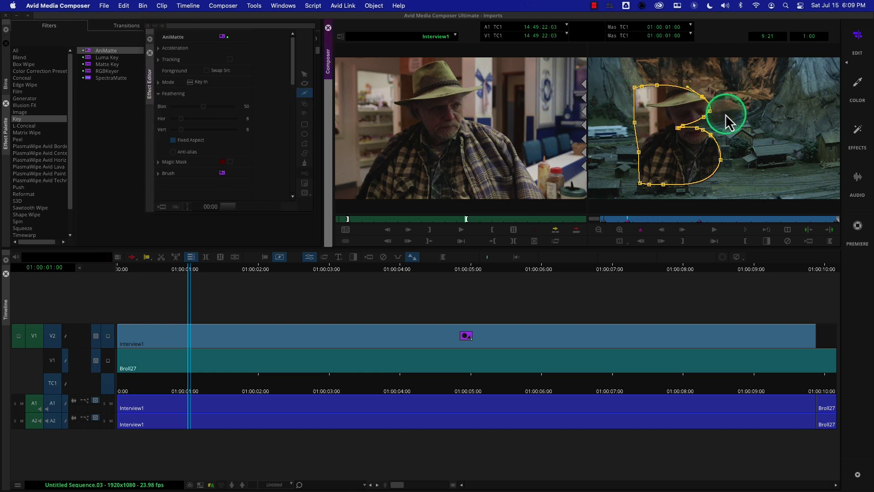
left_click(709, 111)
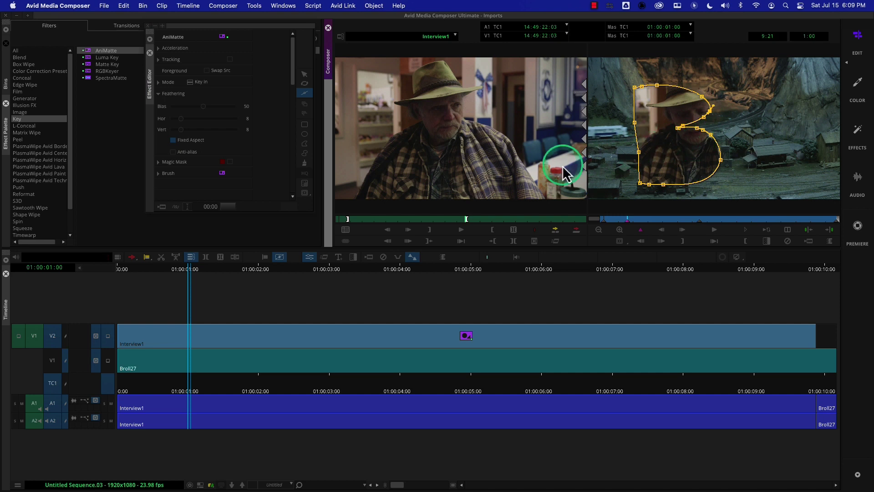
left_click(667, 154)
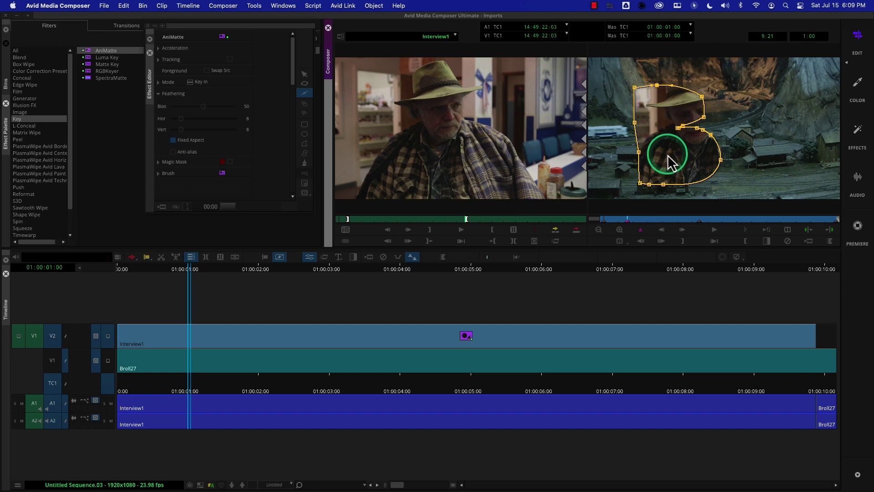
Delete the freehand B-shaped matte from the man's face and chest.
key("Delete")
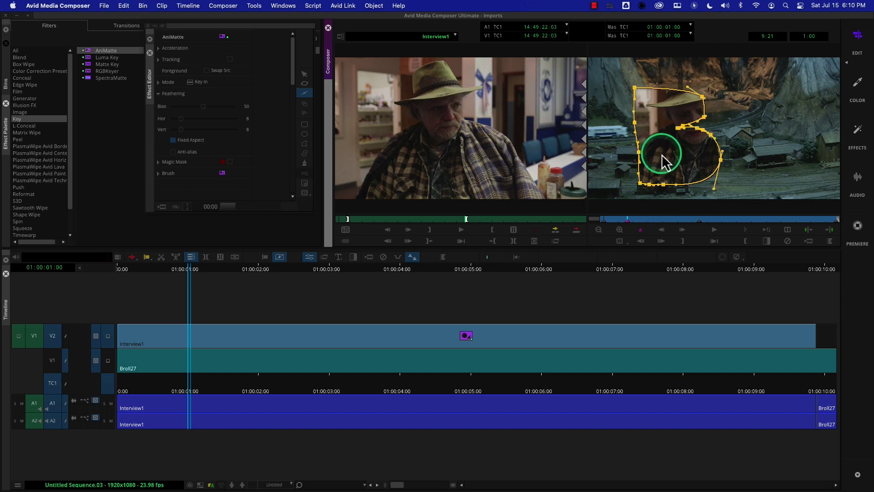
key("Delete")
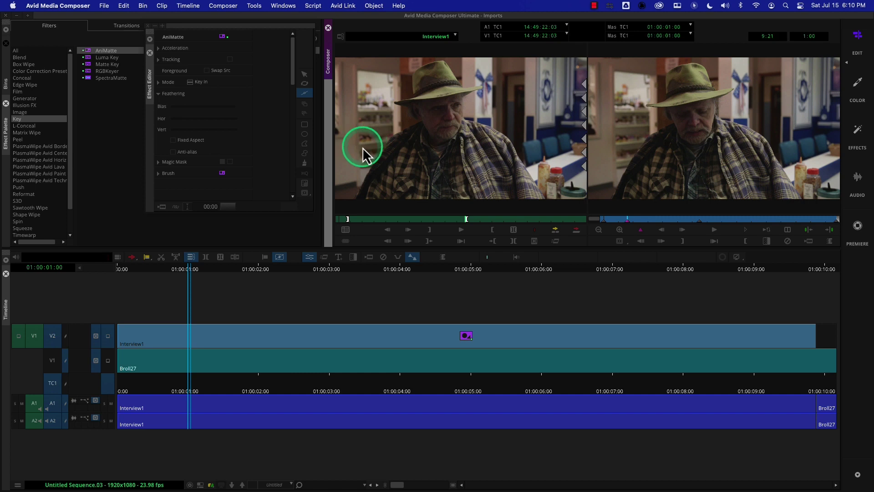
Activate the AniMatte Brush tool, reveal its brush settings and set the brush size to 33.
left_click(305, 165)
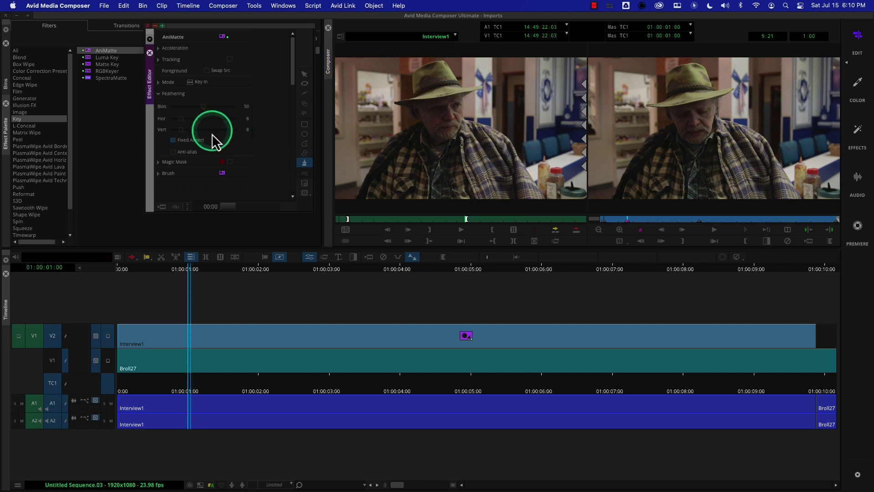
left_click(158, 173)
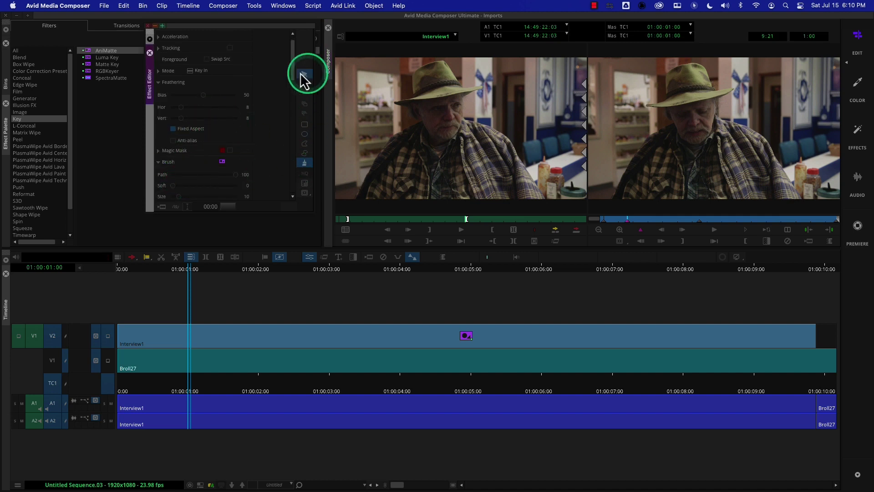
left_click_drag(293, 73, 293, 89)
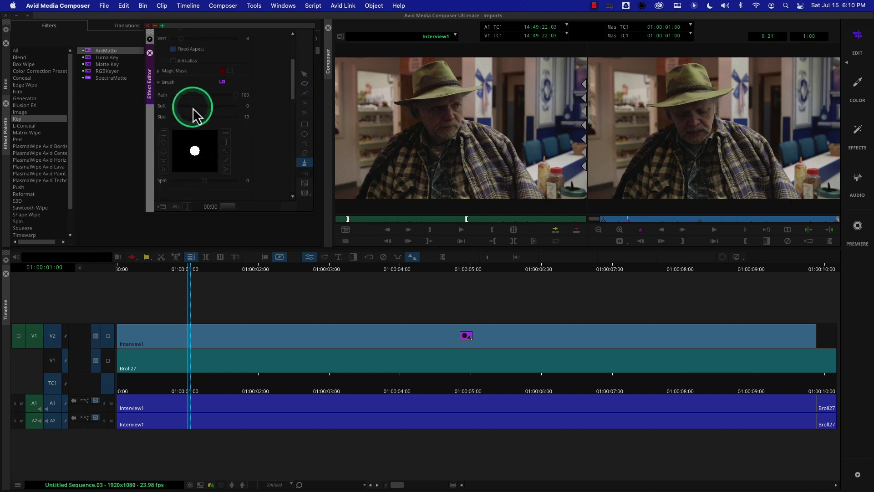
left_click_drag(179, 118, 189, 117)
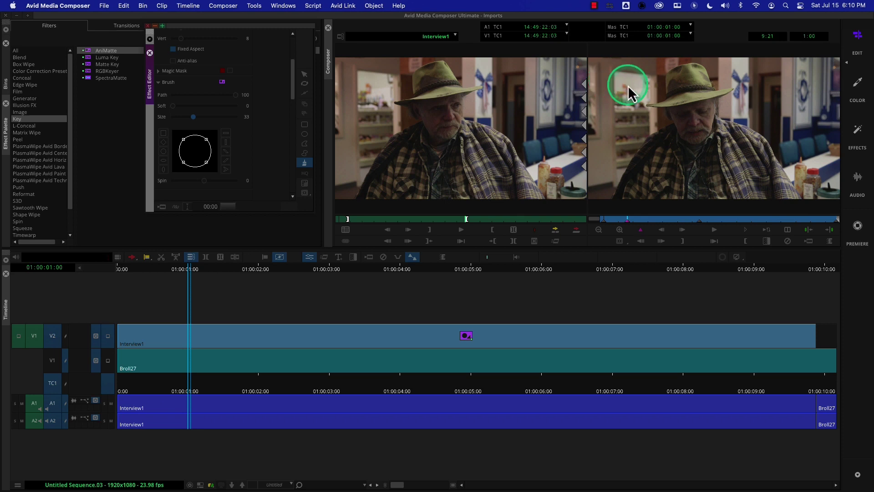
Paint a zigzag brush matte across the whole Interview1 frame, and delete it.
mouse_move(602, 75)
left_mouse_down()
mouse_move(767, 68)
mouse_move(848, 81)
mouse_move(821, 93)
mouse_move(688, 97)
mouse_move(608, 122)
mouse_move(604, 134)
mouse_move(791, 136)
mouse_move(811, 145)
mouse_move(812, 154)
mouse_move(772, 172)
mouse_move(623, 184)
left_mouse_up()
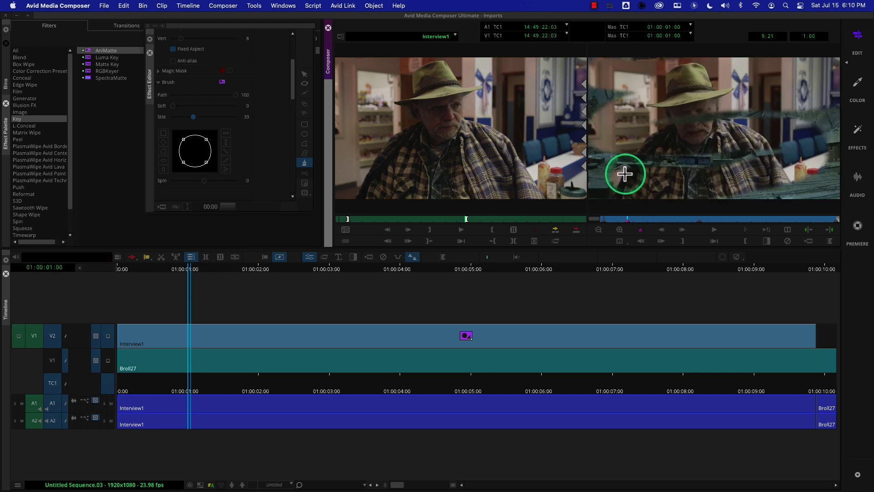
left_click(304, 74)
left_click(631, 123)
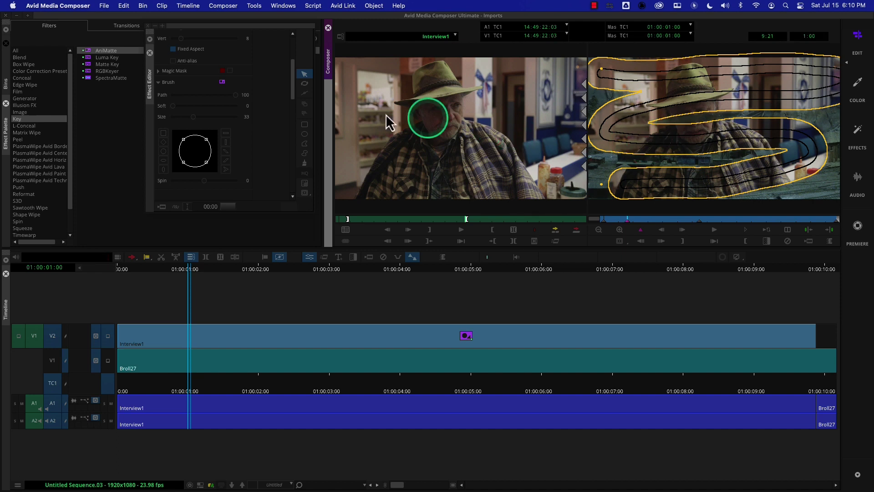
left_click(672, 136)
key("Delete")
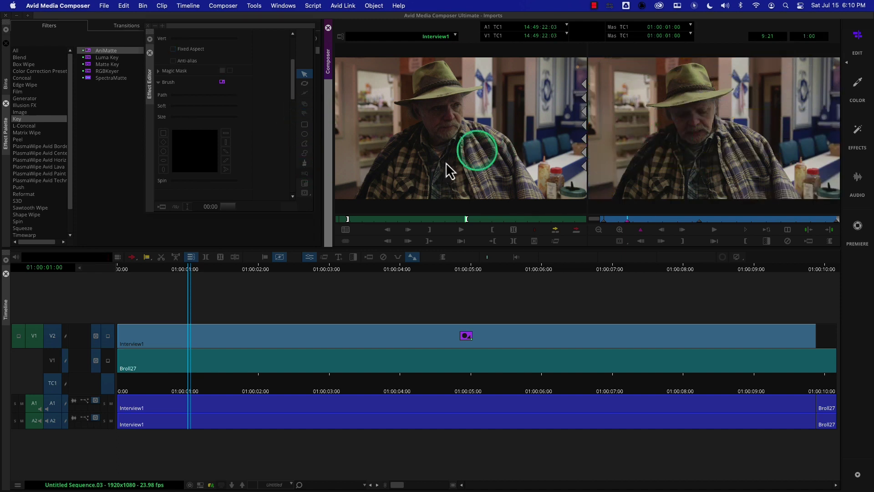
Activate the Brush tool again and review its preset brush shapes and adjustment options, keeping the round brush.
left_click(300, 167)
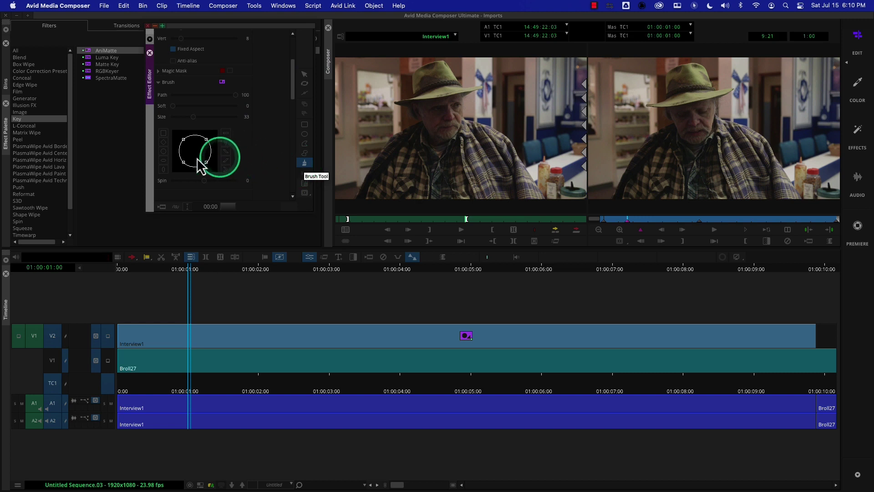
left_click(163, 142)
left_click(163, 151)
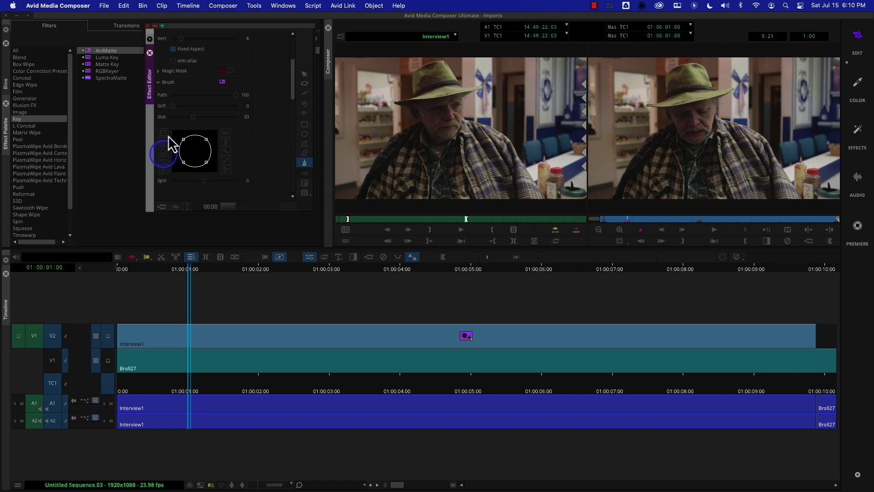
left_click(226, 146)
left_click(225, 169)
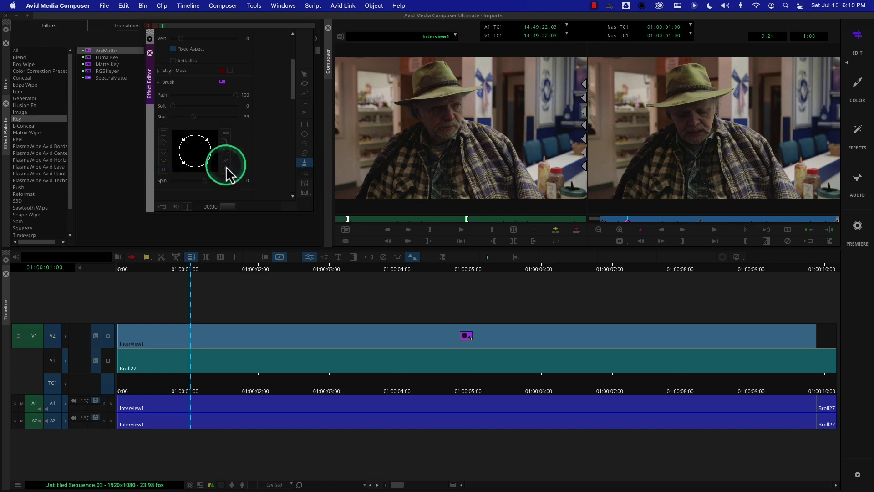
left_click(163, 152)
left_click(164, 173)
left_click(165, 152)
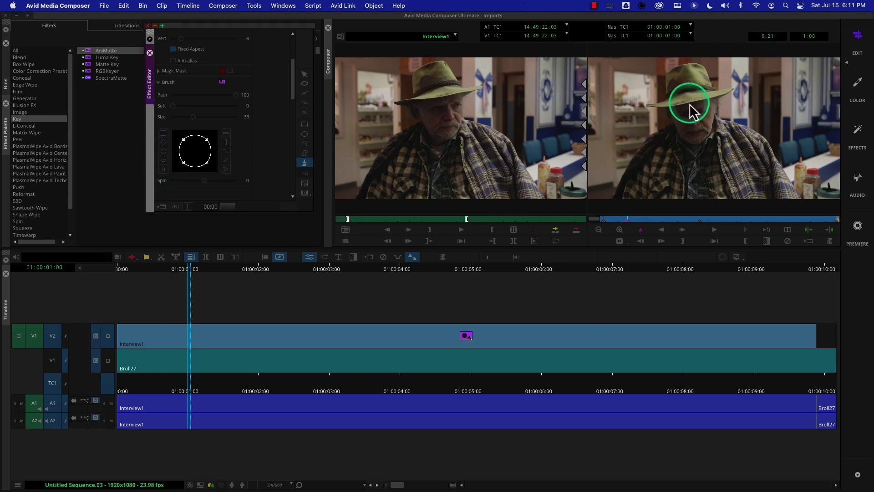
Try painting a brush matte from the man's sleeve up to his face and hat, and undo it.
left_click(635, 188)
mouse_move(634, 188)
left_mouse_down()
mouse_move(646, 162)
mouse_move(688, 130)
mouse_move(682, 105)
left_mouse_up()
right_click(681, 104)
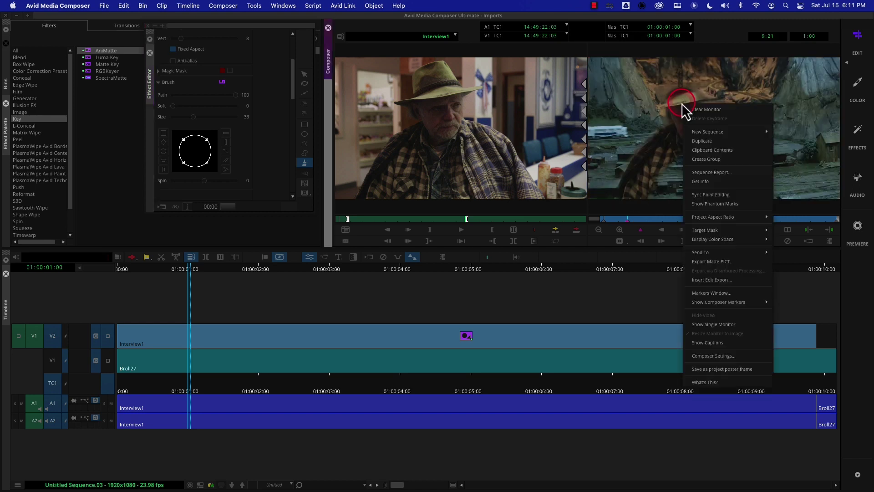
left_click(660, 135)
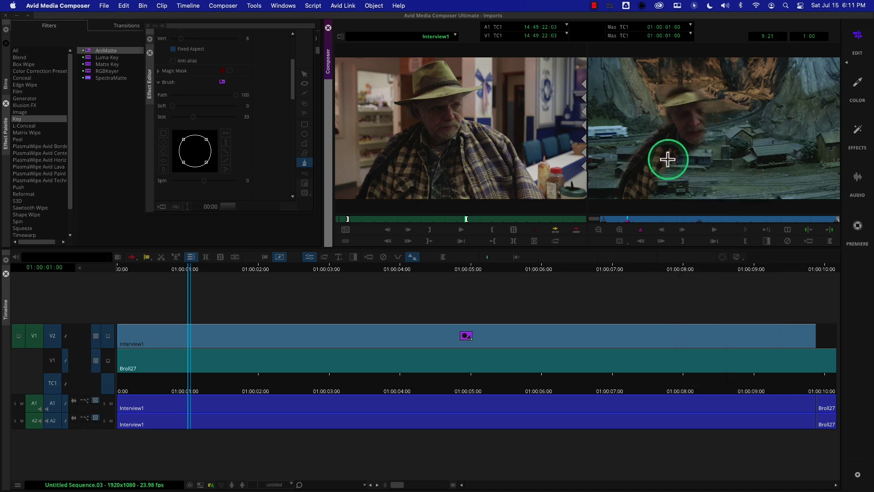
key("super+z")
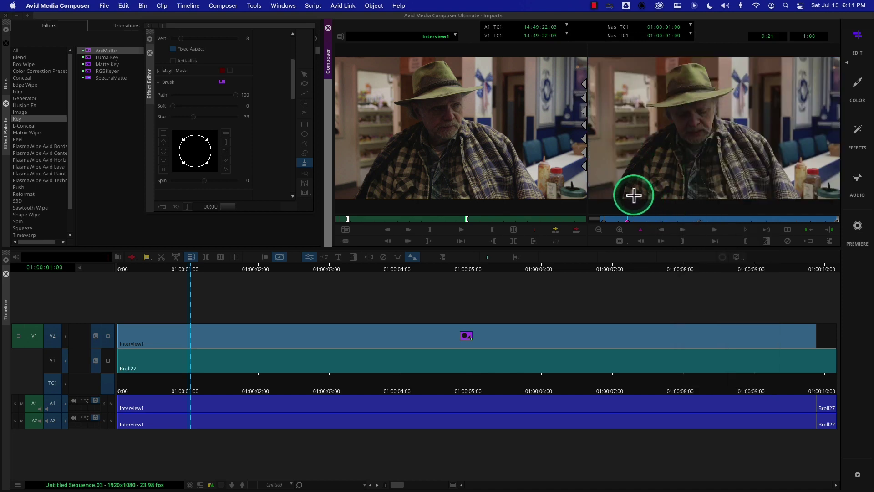
Try painting the brush matte again in short strokes starting at the man's sleeve, and undo it.
mouse_move(633, 195)
left_mouse_down()
mouse_move(682, 133)
mouse_move(681, 85)
left_mouse_up()
right_click(682, 85)
left_click(662, 123)
mouse_move(664, 157)
left_mouse_down()
mouse_move(679, 163)
mouse_move(638, 193)
mouse_move(666, 152)
left_mouse_up()
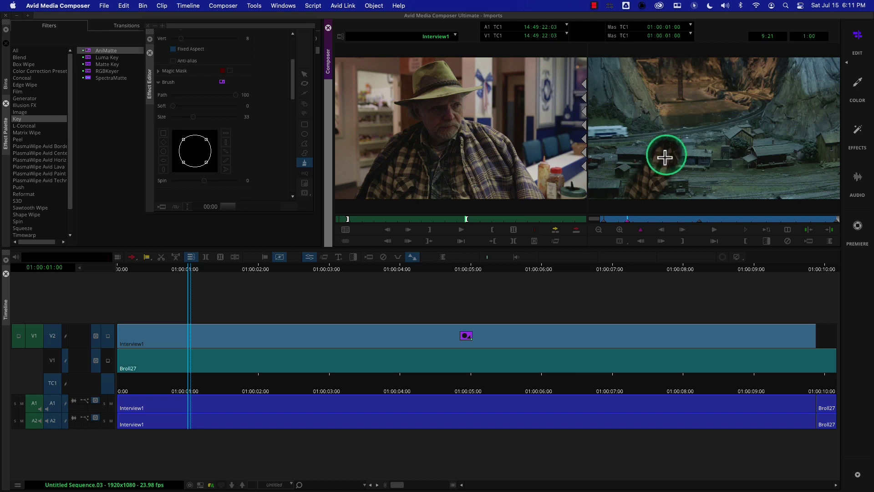
key("super+z")
Paint a brush matte covering the man's torso, shoulders, face and hat, and set the horizontal and vertical feathering to 2.
mouse_move(631, 191)
left_mouse_down()
mouse_move(658, 148)
mouse_move(684, 132)
mouse_move(686, 75)
mouse_move(703, 88)
mouse_move(709, 127)
mouse_move(763, 159)
mouse_move(781, 188)
mouse_move(771, 194)
left_mouse_up()
mouse_move(706, 189)
left_mouse_down()
mouse_move(656, 189)
mouse_move(679, 168)
mouse_move(712, 158)
mouse_move(742, 168)
mouse_move(700, 144)
left_mouse_up()
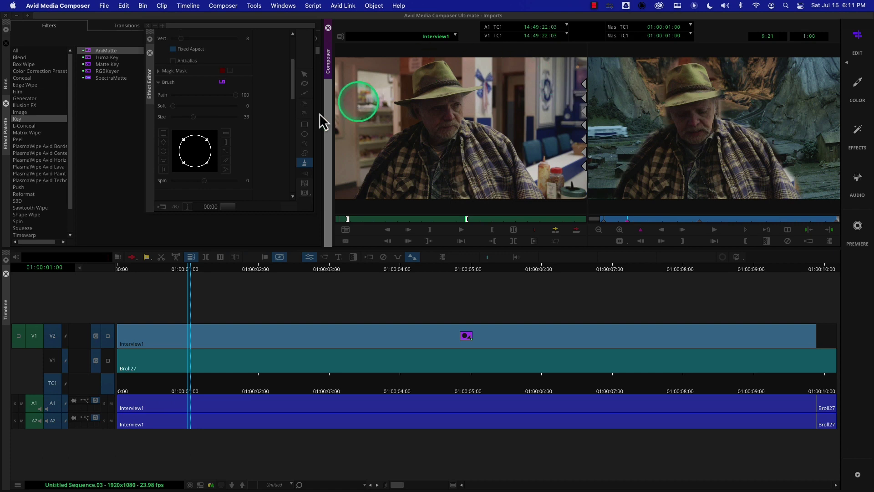
scroll(200, 133, "up", 4)
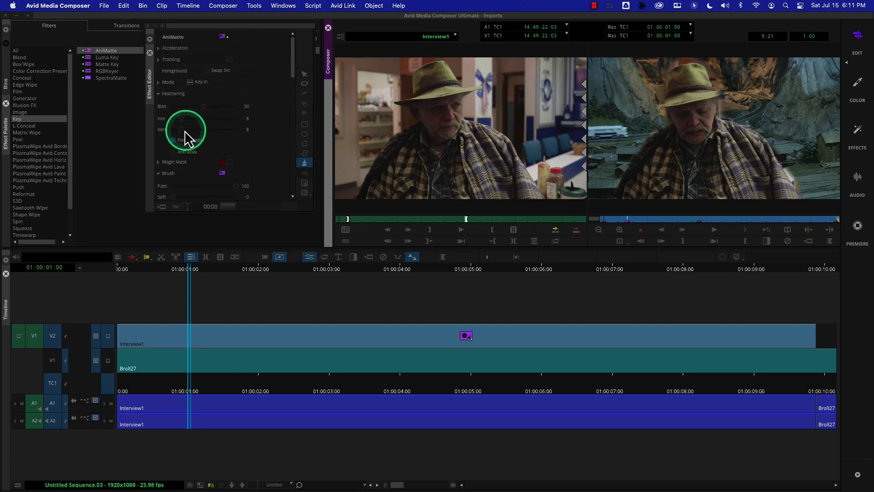
left_click_drag(182, 131, 181, 131)
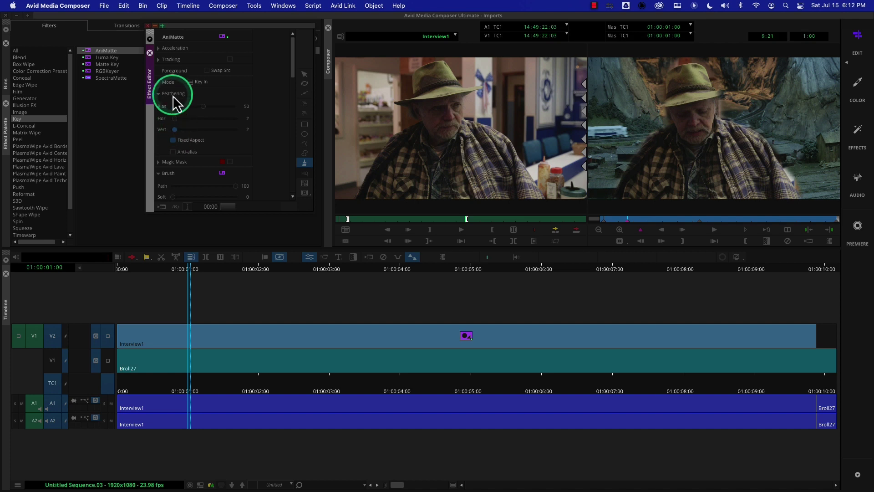
mouse_move(294, 74)
left_mouse_down()
mouse_move(290, 145)
mouse_move(289, 100)
left_mouse_up()
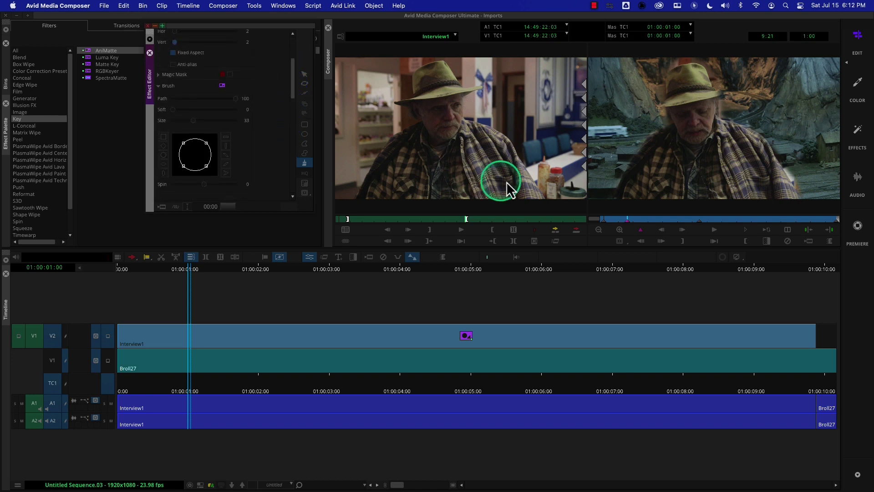
Check the brush matte's fit from the clip's first frame to about 4:01, and return to the first frame.
left_click(629, 221)
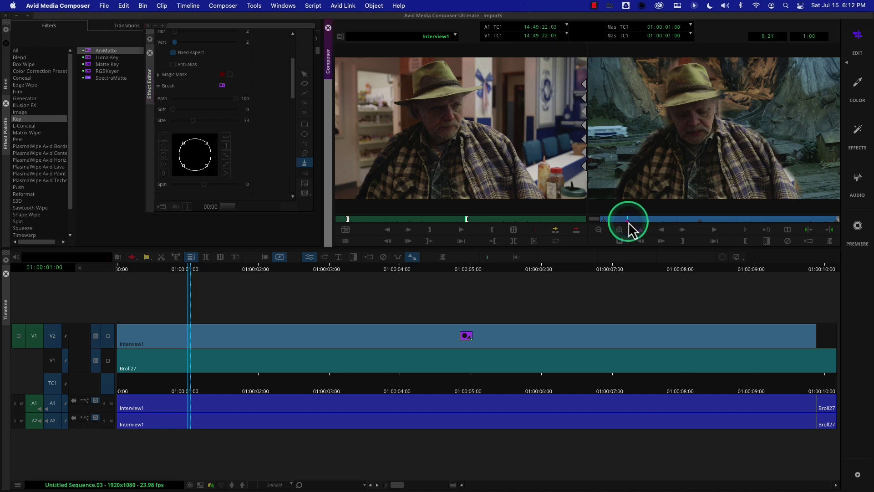
left_click(604, 220)
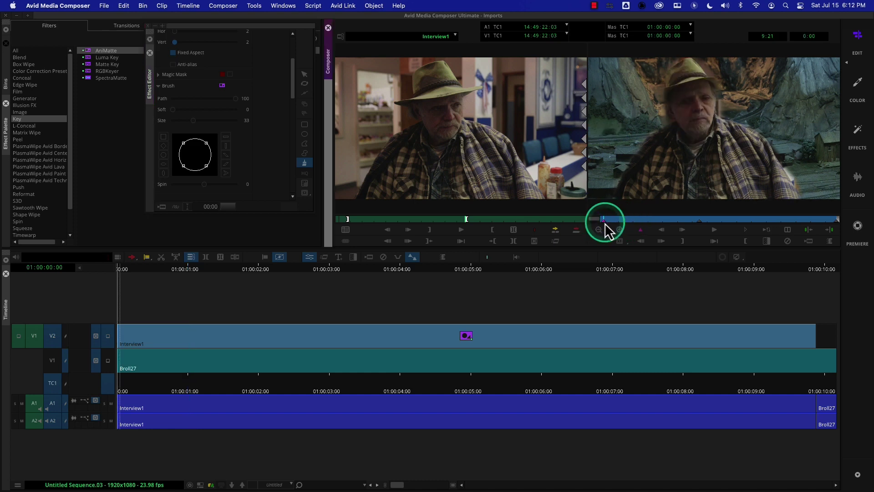
left_click_drag(604, 220, 700, 222)
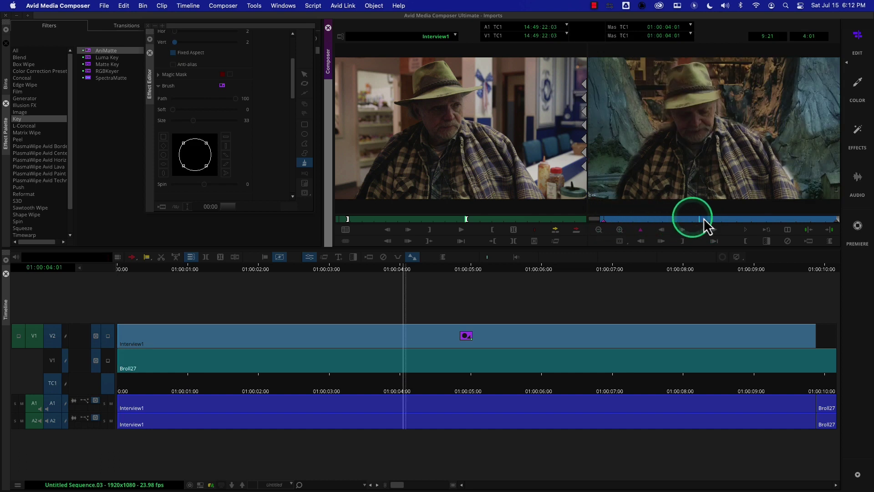
left_click_drag(624, 221, 604, 223)
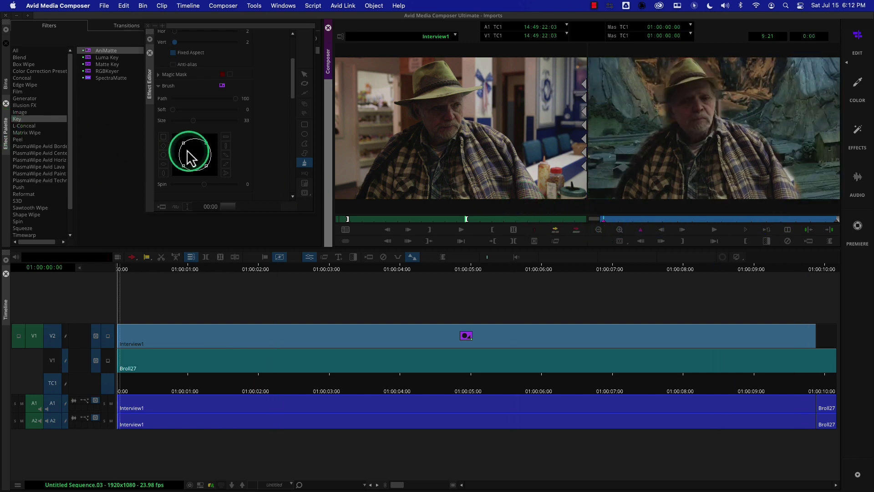
Select the painted brush matte at the clip's first frame and set its brush Path to 0.
left_click(305, 74)
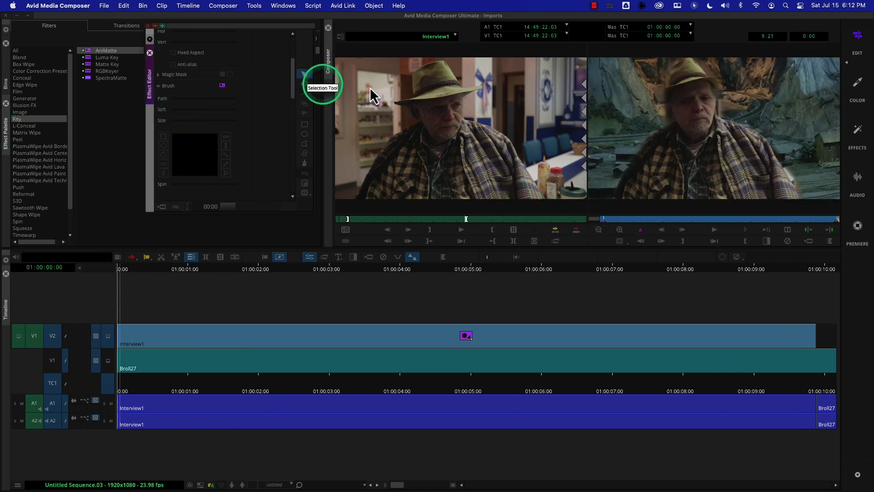
left_click(678, 163)
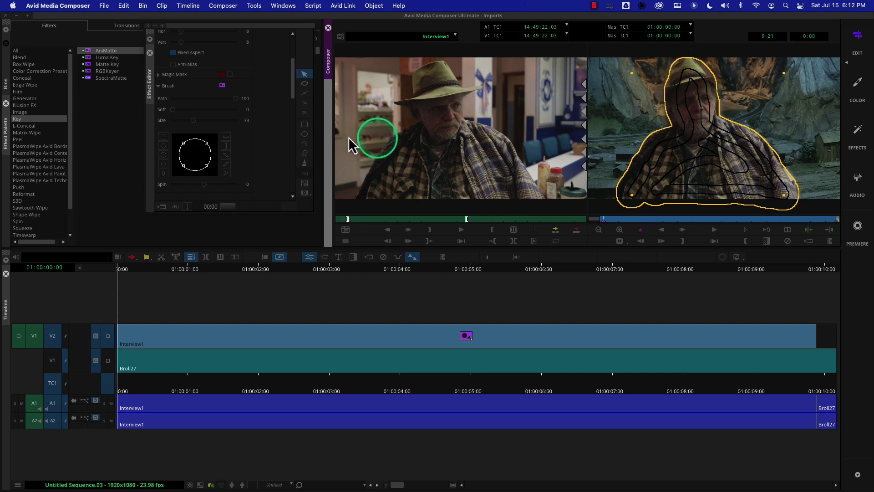
left_click(237, 99)
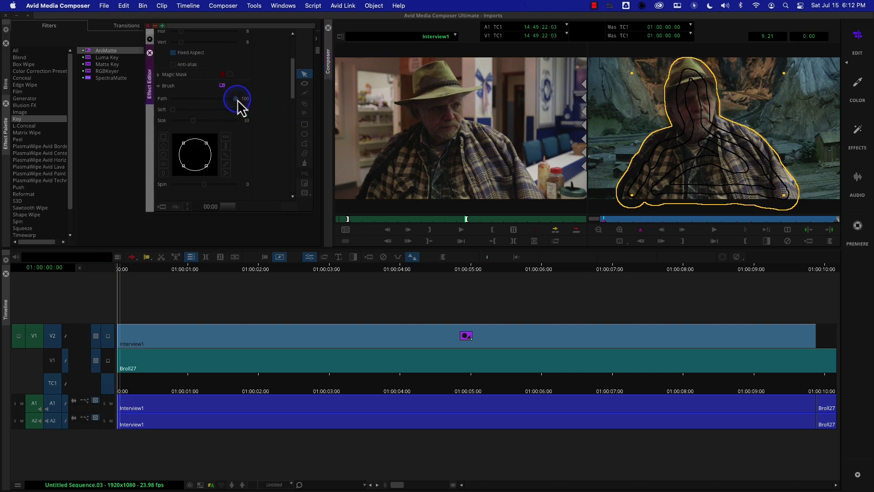
left_click_drag(226, 101, 169, 104)
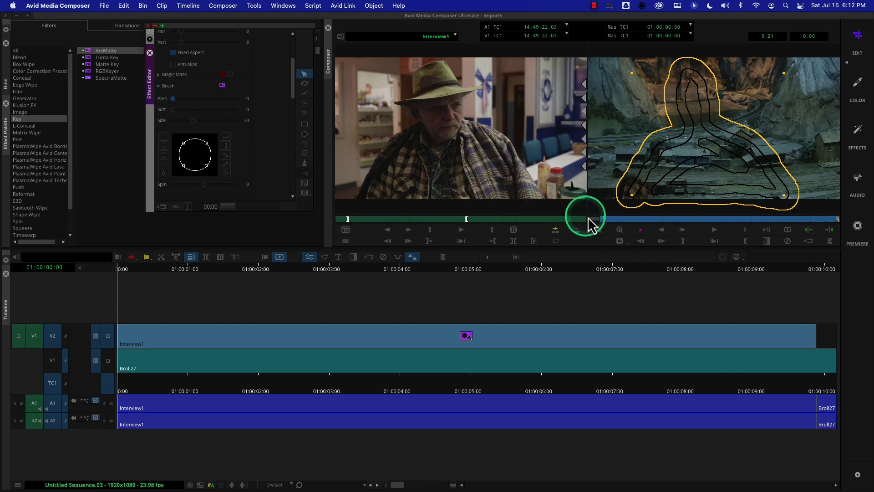
left_click_drag(609, 220, 586, 230)
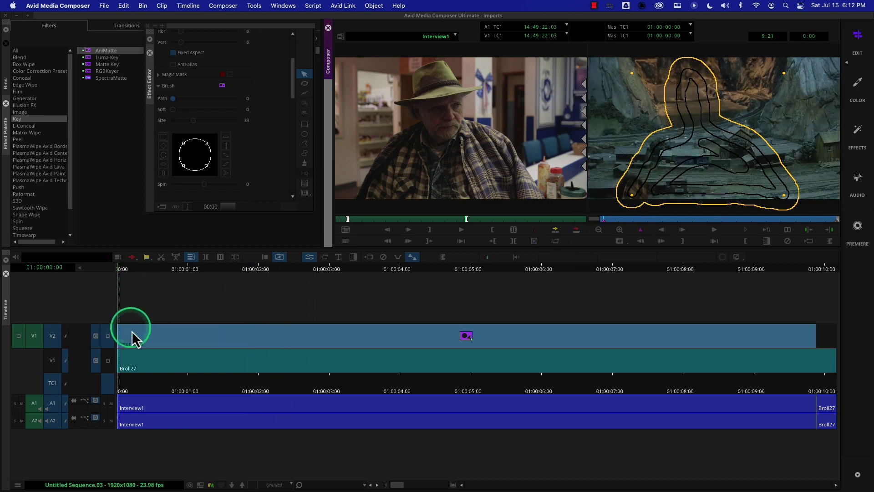
Leave effect editing and play the sequence to examine the animated brush path revealing the man.
left_click(108, 385)
key("space")
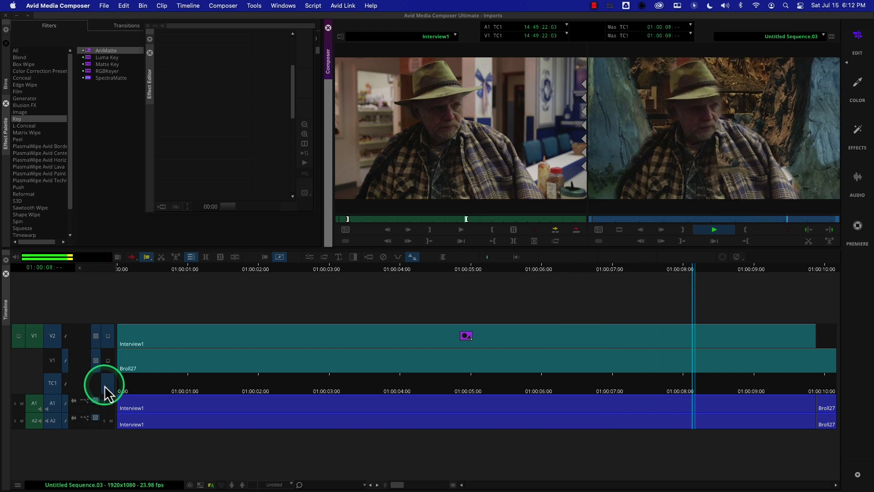
key("space")
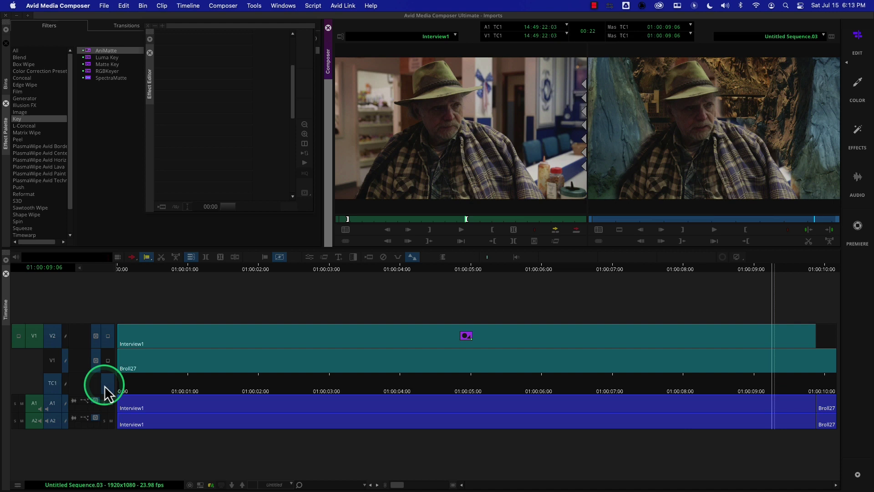
Park the sequence at 01:00:05:23 within the brush reveal and reopen the AniMatte effect for editing.
left_click(466, 385)
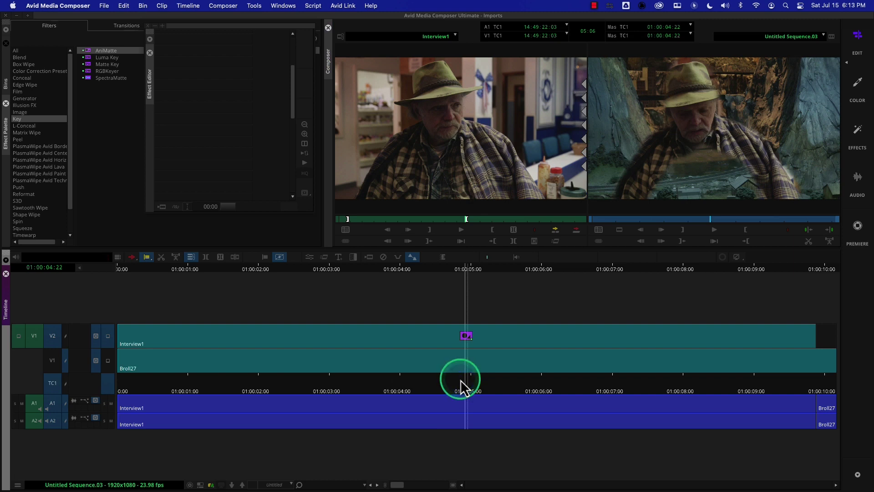
left_click_drag(461, 383, 541, 374)
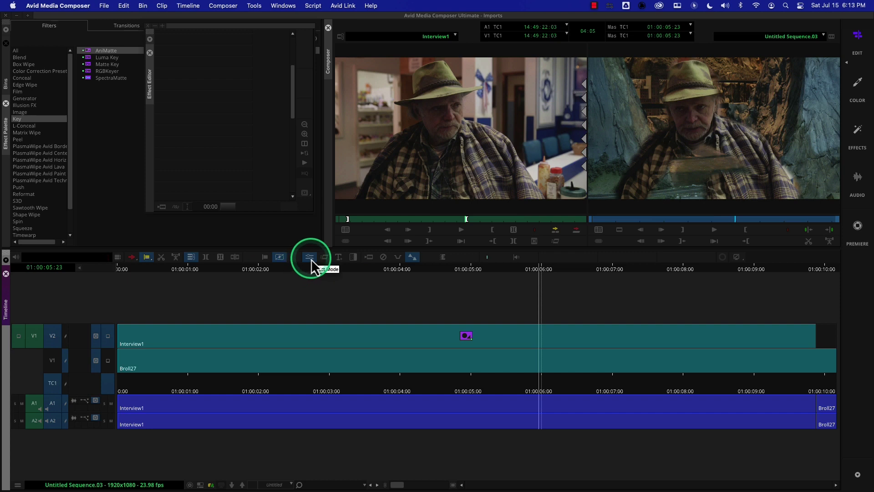
left_click(309, 257)
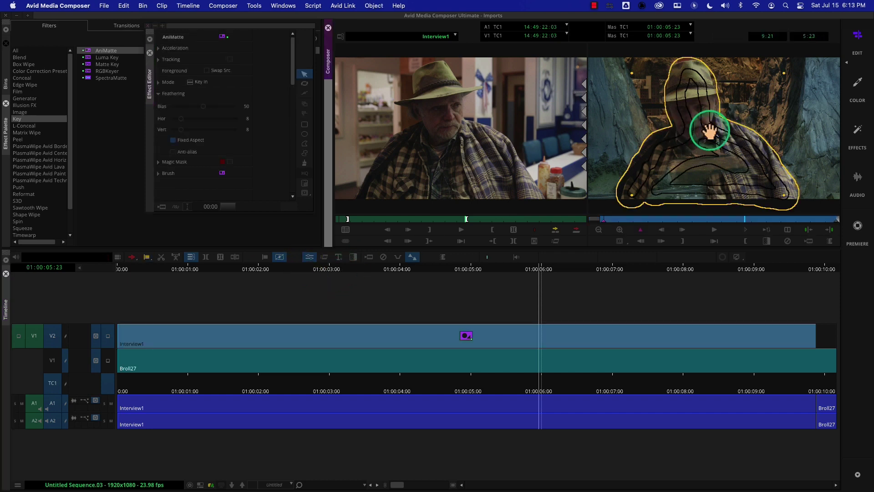
Replace the painted brush matte with a rectangular matte around the man and expand the Magic Mask settings.
key("Delete")
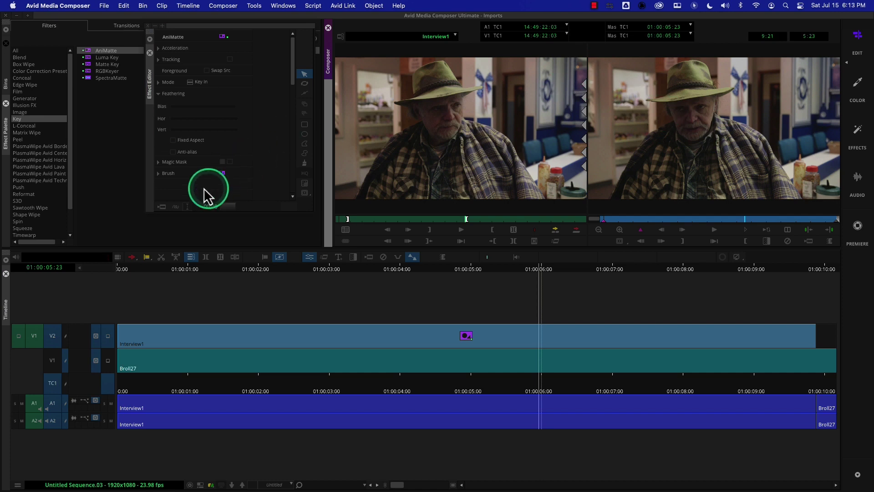
left_click(162, 163)
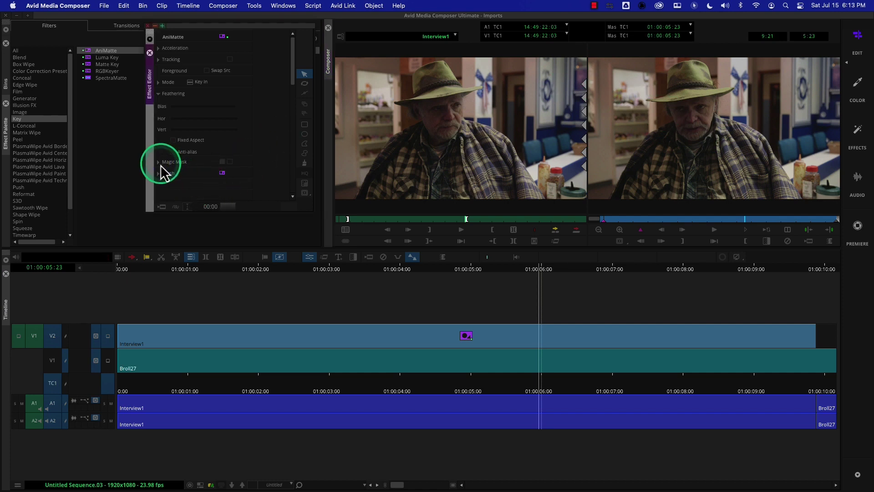
left_click(172, 158)
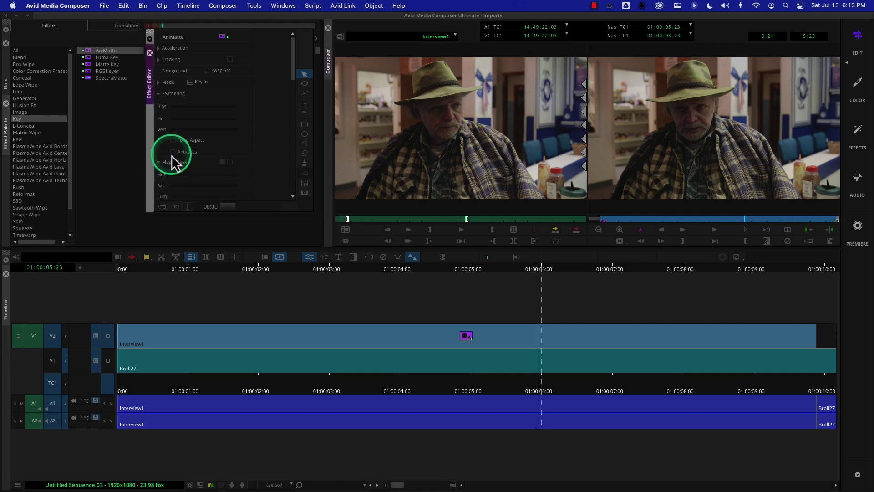
left_click(304, 125)
mouse_move(632, 64)
left_mouse_down()
mouse_move(751, 205)
mouse_move(764, 200)
left_mouse_up()
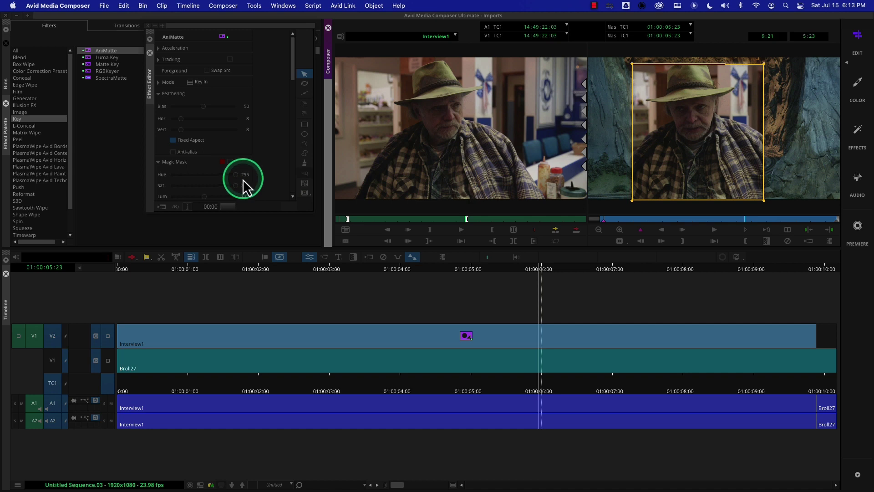
left_click(296, 75)
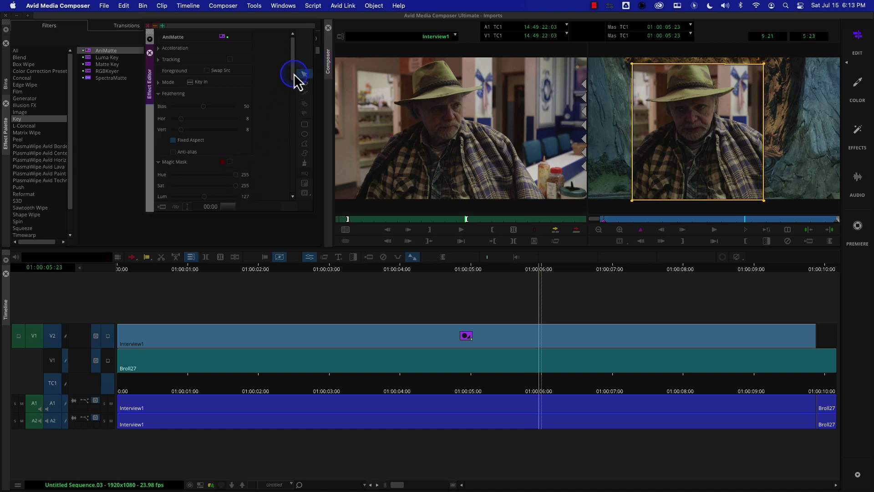
left_click_drag(297, 80, 295, 97)
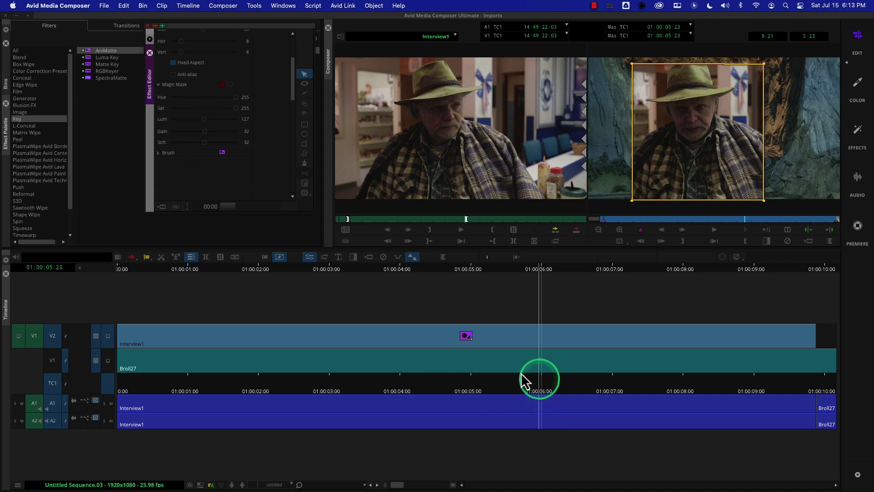
Leave effect editing, create a new sequence in the Animatte bin, and close the effect editor.
left_click(470, 389)
left_click(441, 390)
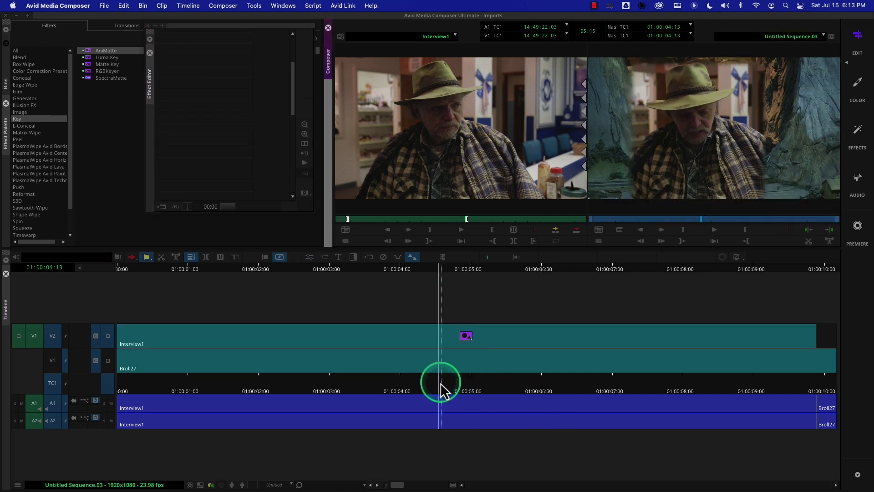
key("shift+super+n")
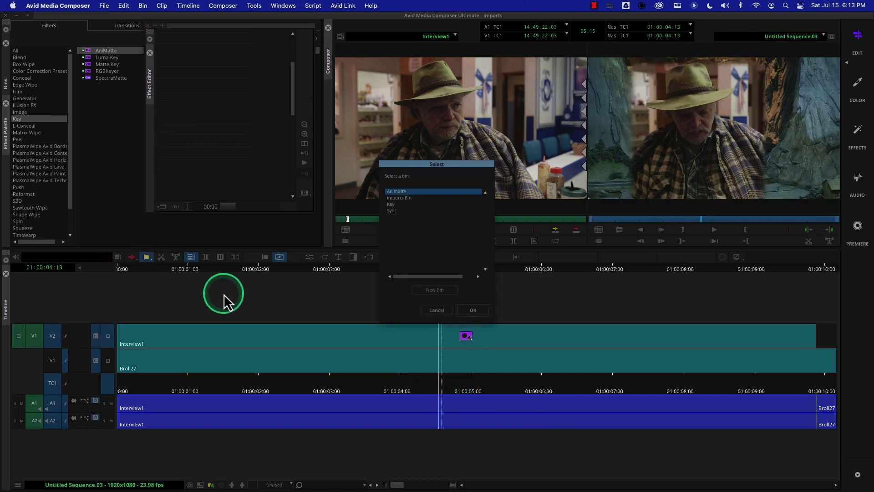
left_click(469, 311)
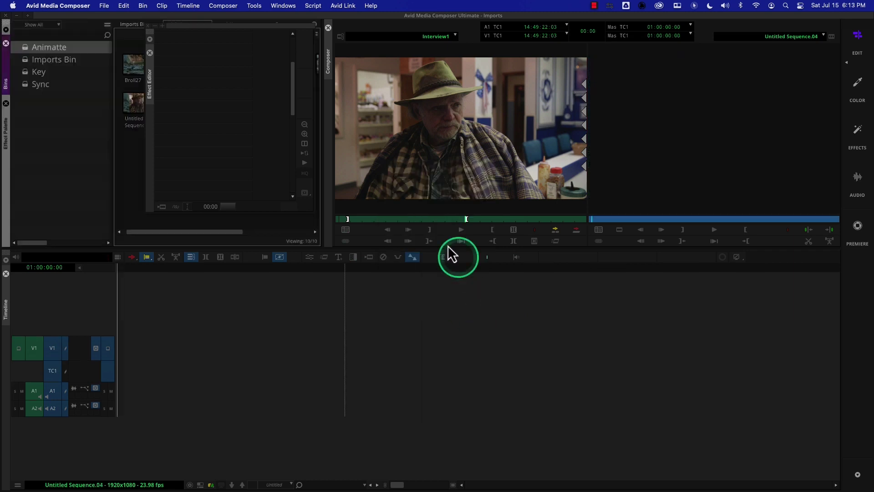
left_click(150, 52)
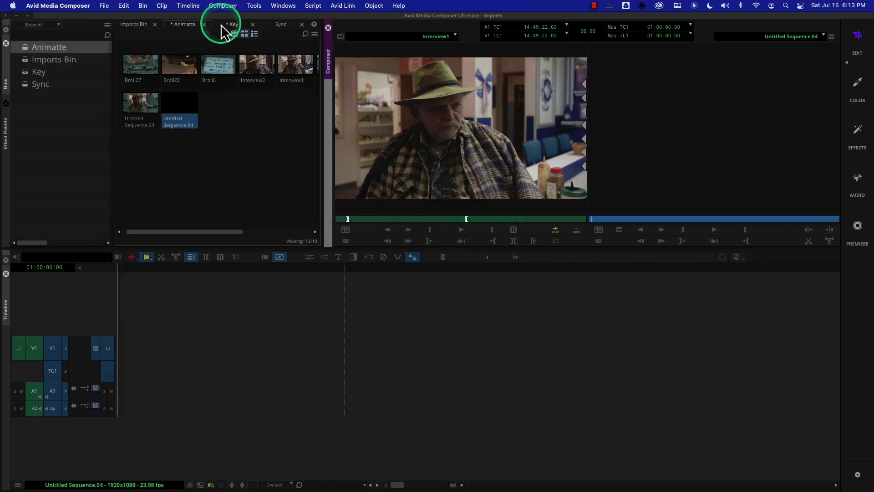
Overwrite the nyc-aerial13n-6113-29 clip from the Key bin onto V1 and add video track V2.
left_click(230, 25)
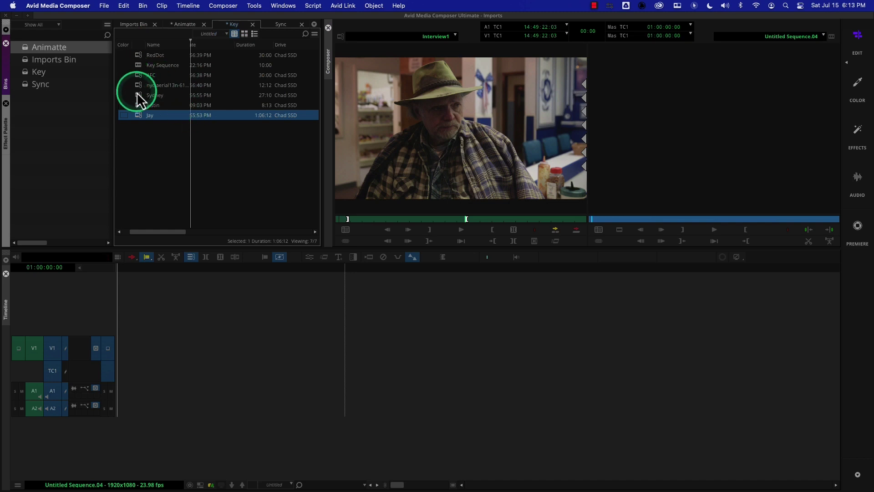
double_click(139, 97)
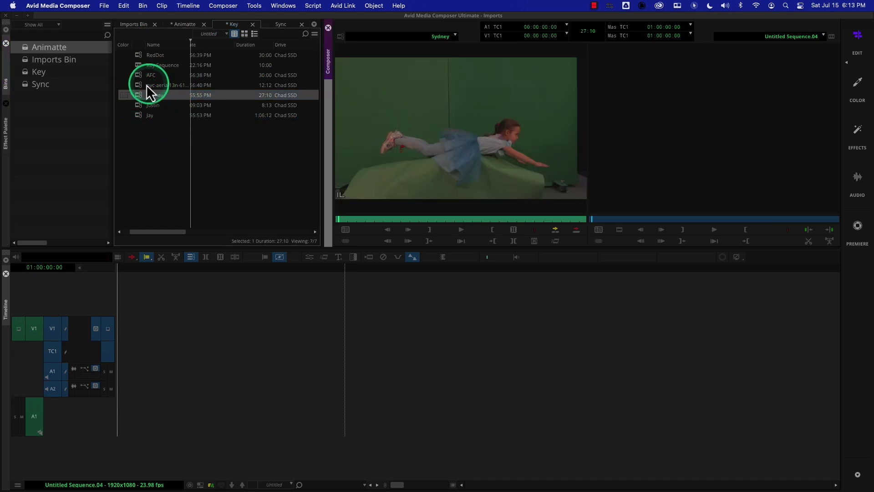
double_click(146, 84)
left_click(441, 219)
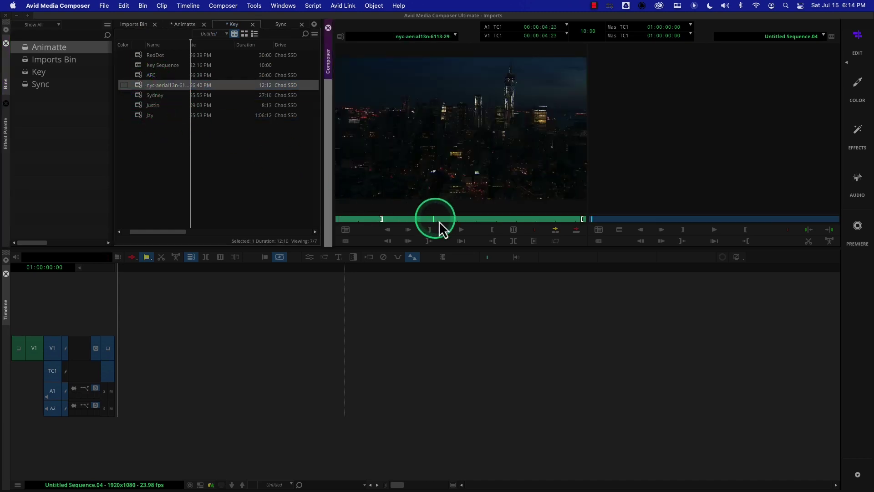
left_click(577, 230)
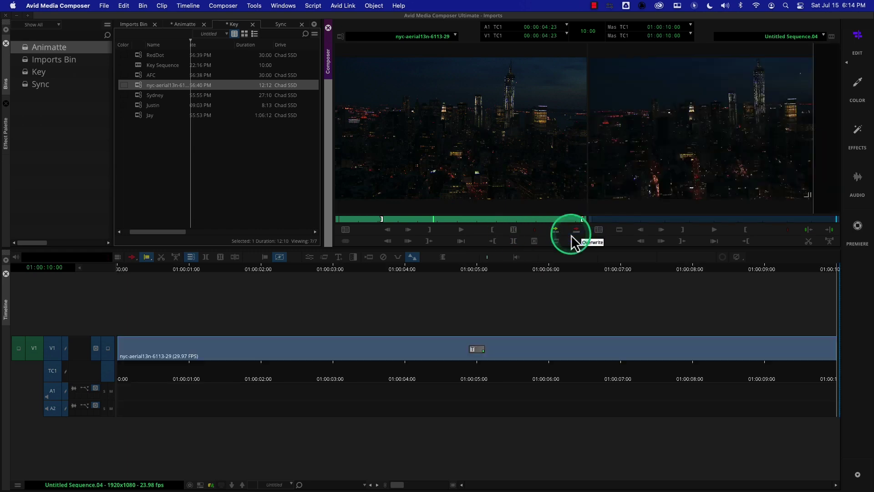
left_click(341, 374)
key("super+y")
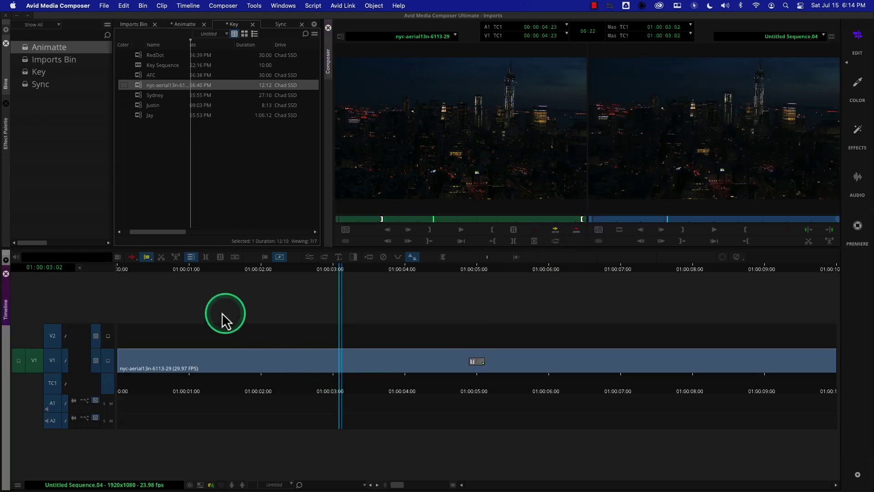
Load the green-screen clip of the flying girl and mark a section about 6:10 long ending at 00:00:20:14.
left_click(139, 95)
double_click(138, 96)
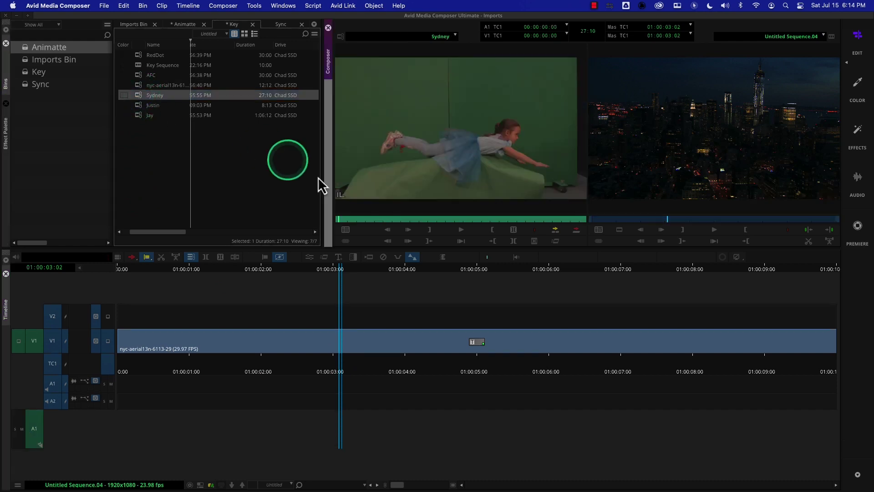
left_click_drag(369, 220, 523, 217)
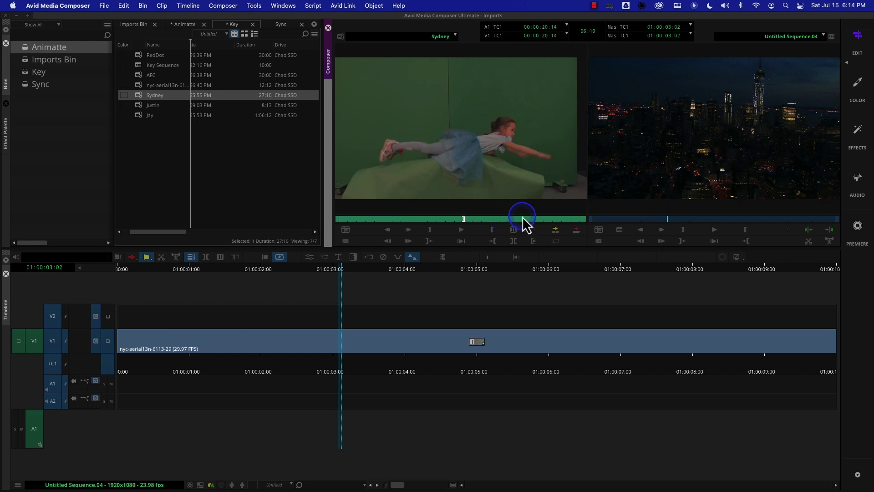
key("o")
Overwrite the marked green-screen section onto V2 at the sequence start without its audio, and park at 01:00:01:03.
left_click(204, 374)
key("Home")
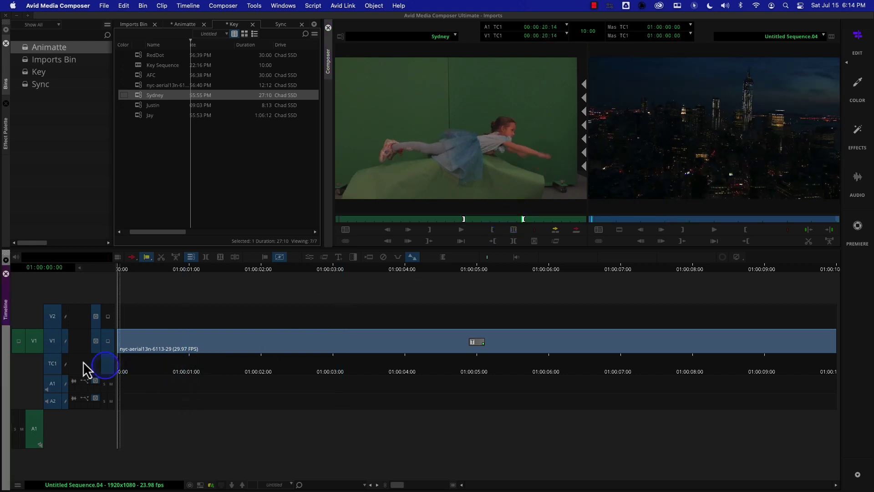
left_click_drag(25, 348, 51, 314)
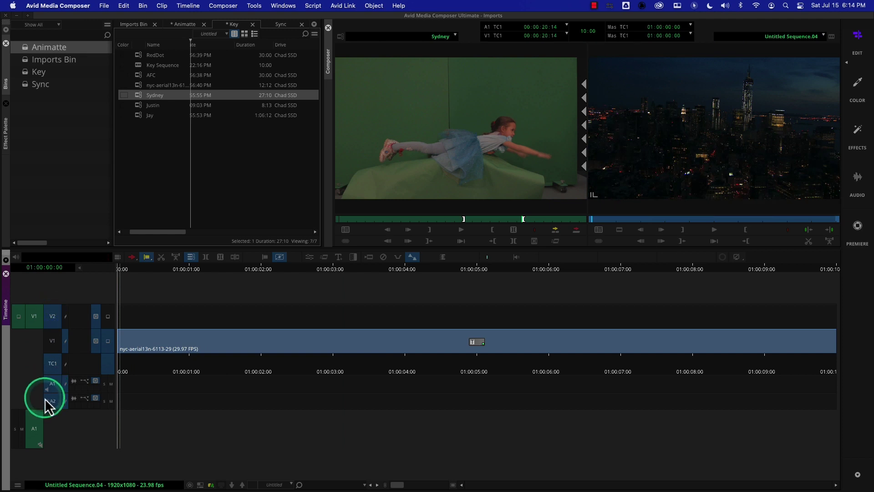
left_click(48, 427)
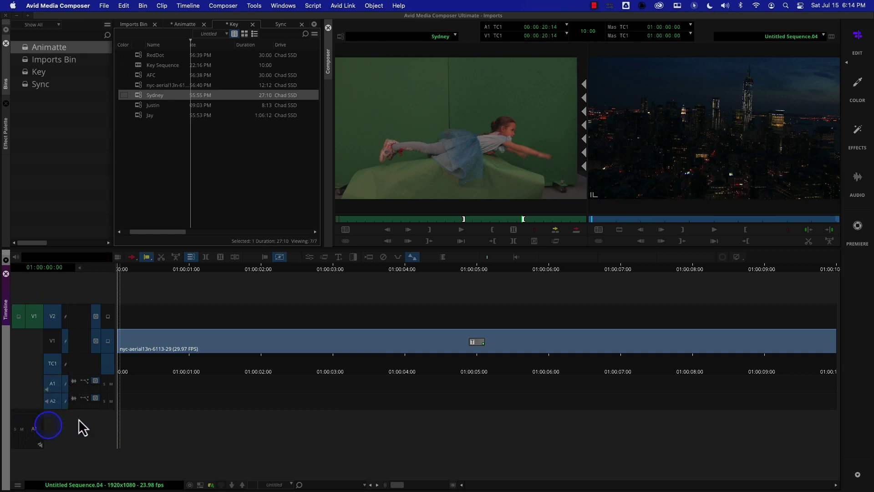
left_click(384, 303)
left_click(621, 231)
left_click(576, 231)
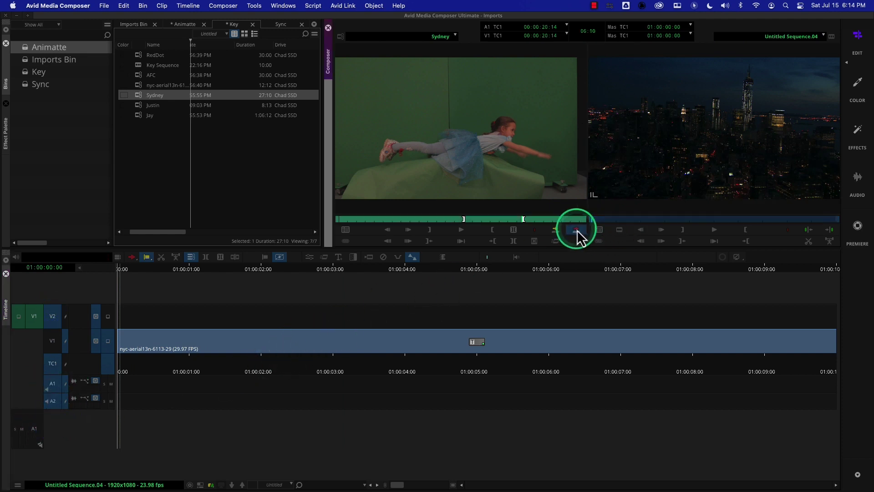
left_click(109, 328)
left_click(199, 373)
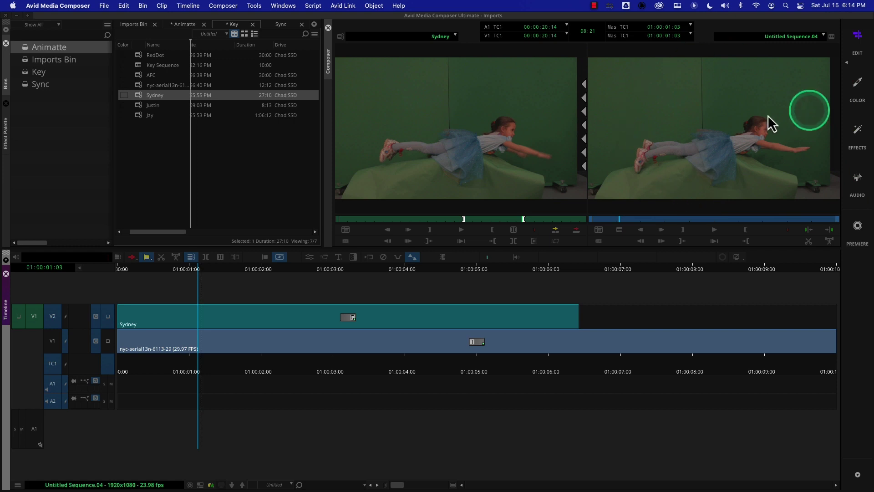
Apply the AniMatte key effect to the green-screen clip on V2 and open it for editing.
left_click(6, 138)
left_click_drag(88, 51, 332, 318)
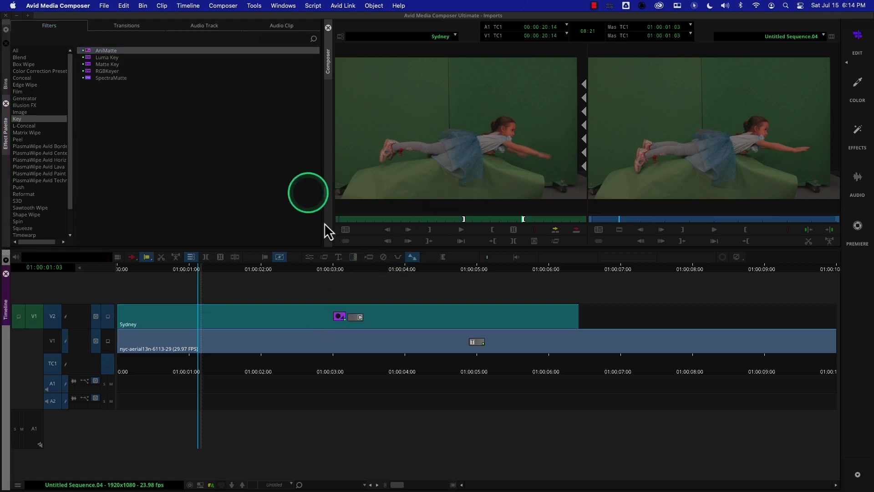
left_click(310, 258)
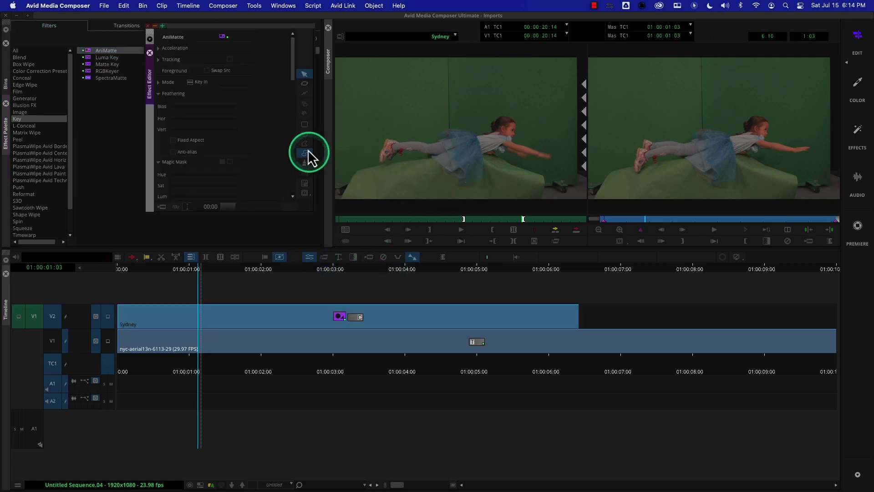
Draw a closed polygon matte loosely around the flying girl, keeping her whole body inside it.
left_click(638, 191)
left_click(609, 164)
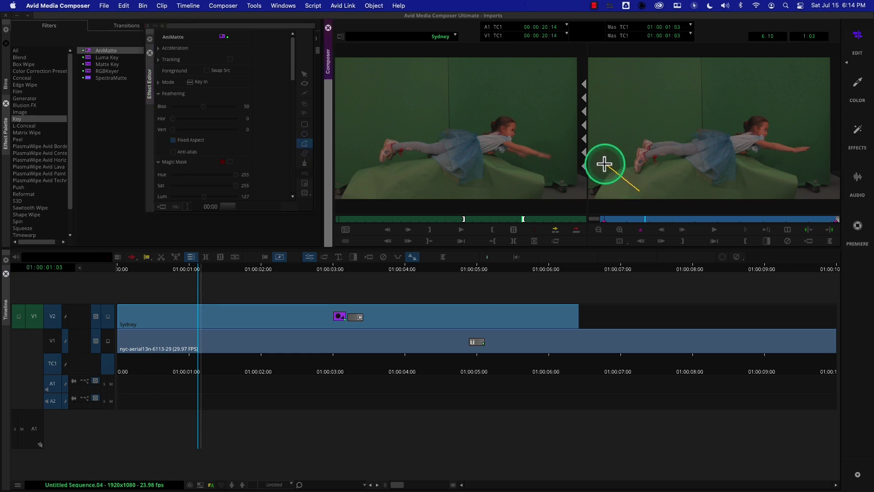
left_click(636, 107)
left_click(749, 95)
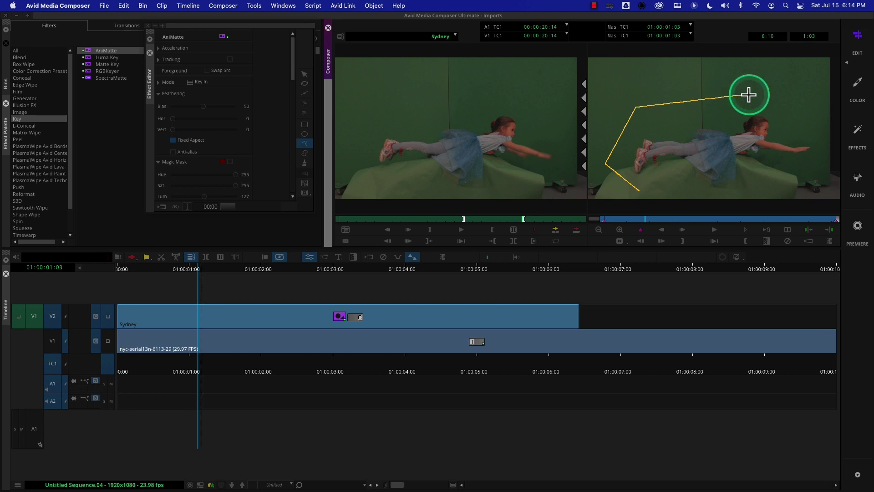
left_click(812, 116)
left_click(823, 151)
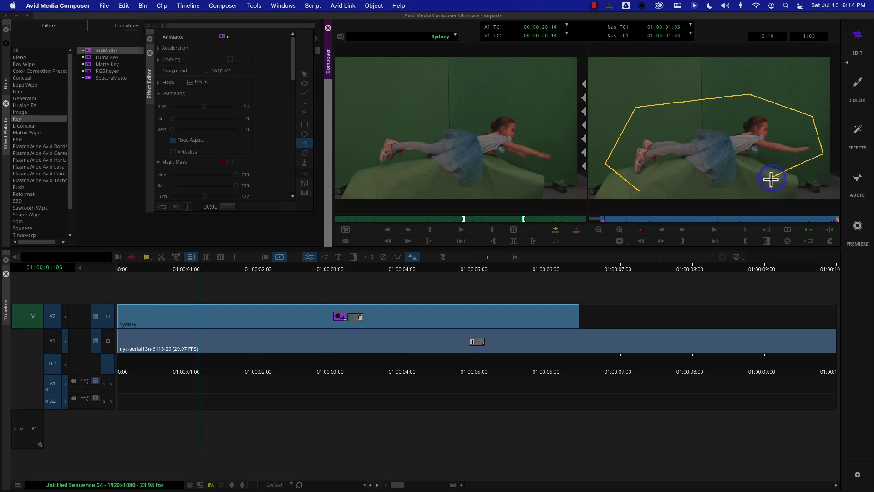
left_click(744, 192)
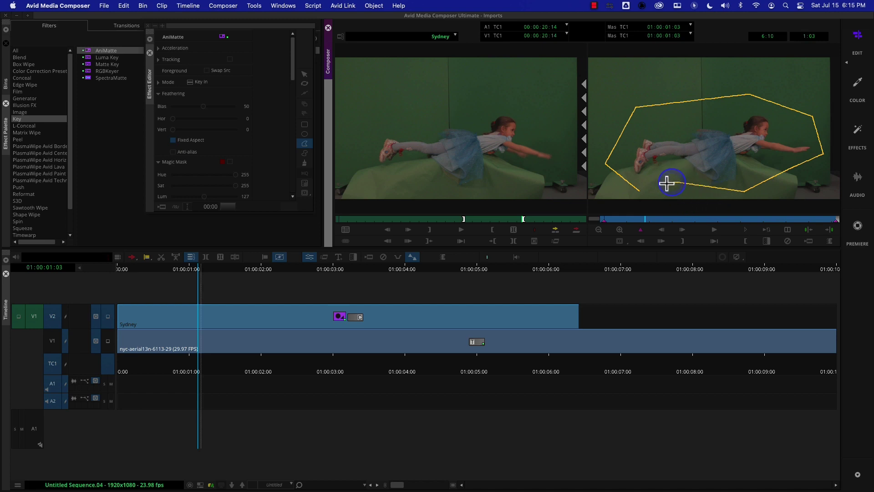
left_click(642, 191)
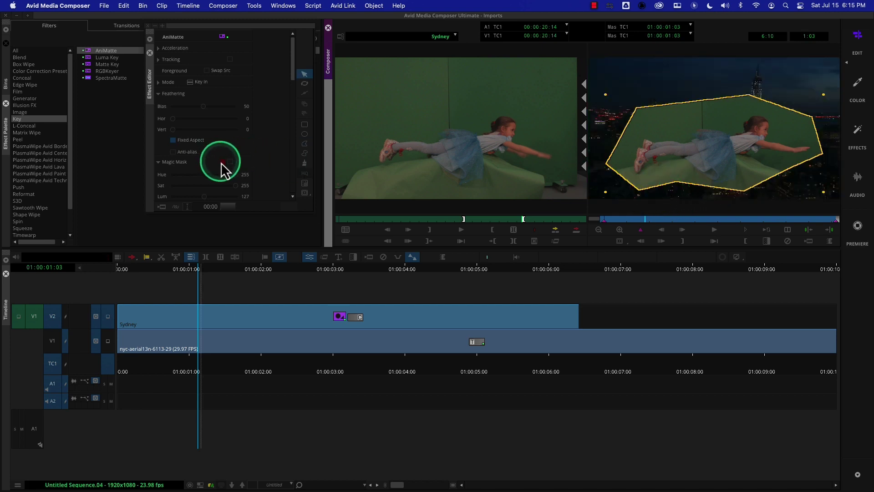
Enable Magic Mask for the polygon matte by sampling the green backdrop, and dismiss the colour information window.
left_click_drag(223, 164, 647, 126)
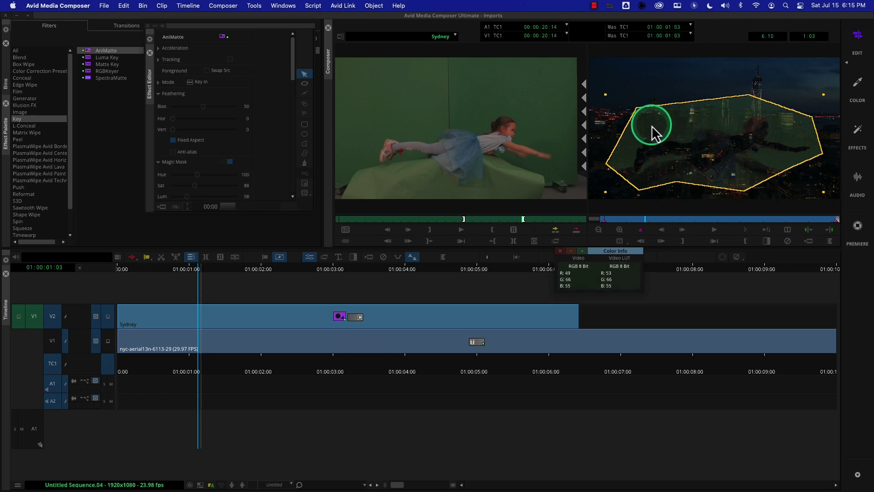
left_click_drag(654, 125, 558, 253)
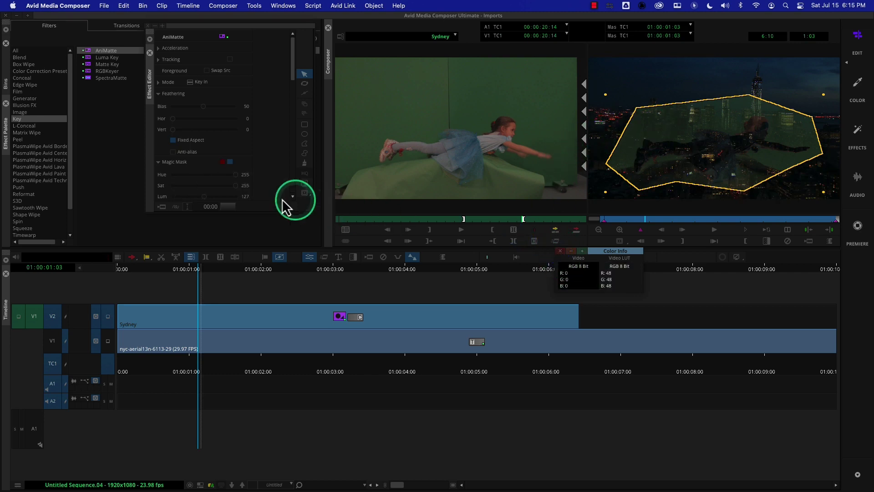
left_click(560, 251)
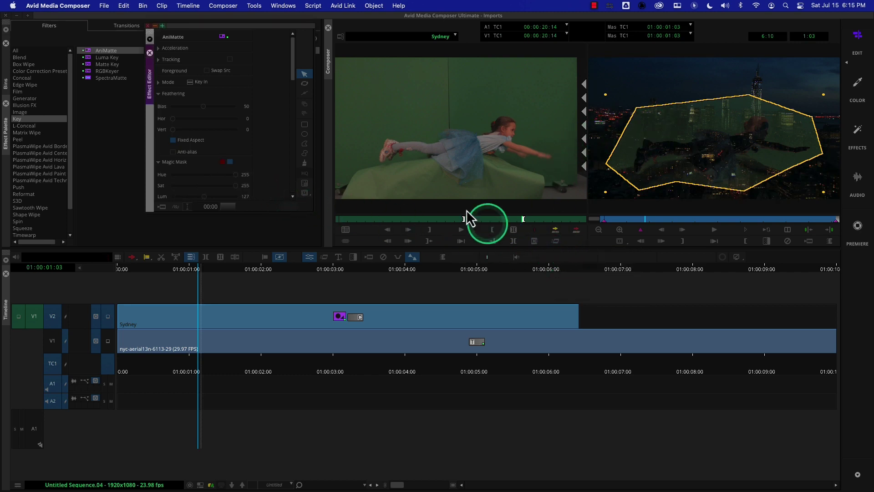
left_click(223, 163)
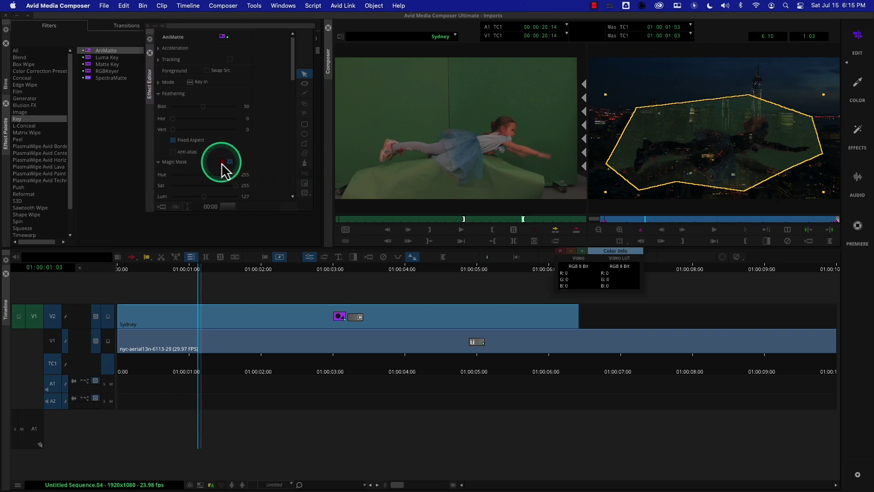
left_click(560, 252)
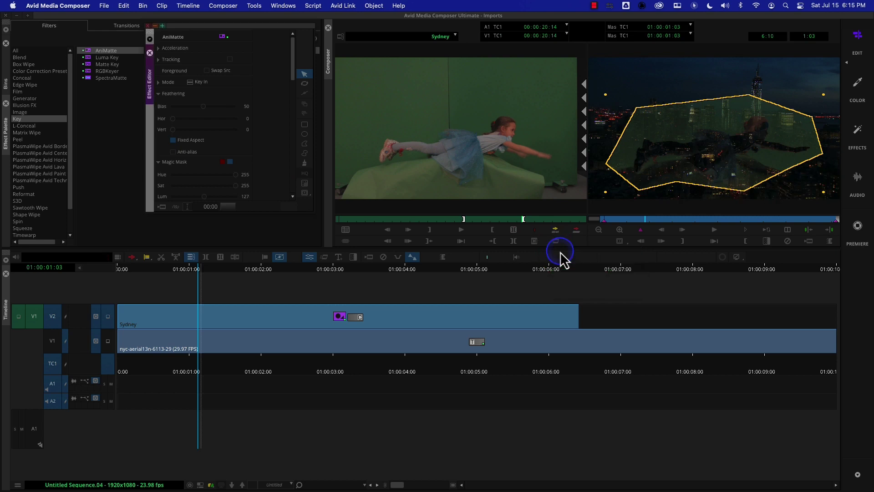
left_click(226, 163)
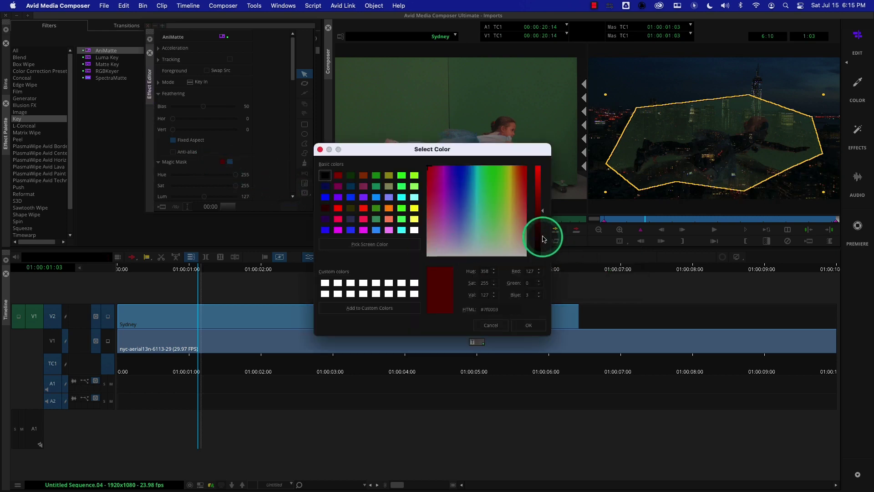
left_click(494, 326)
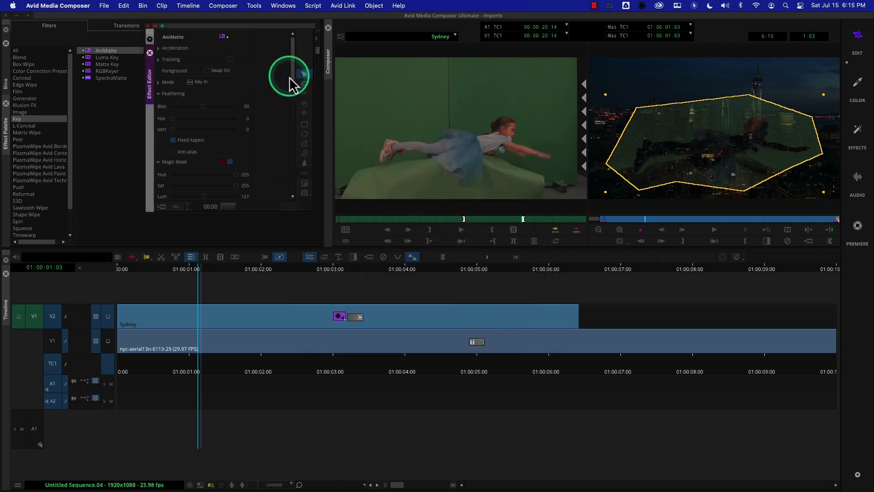
Sample the green backdrop as the Magic Mask colour and bring the mask's Gain down to 18.
left_click_drag(293, 82, 288, 102)
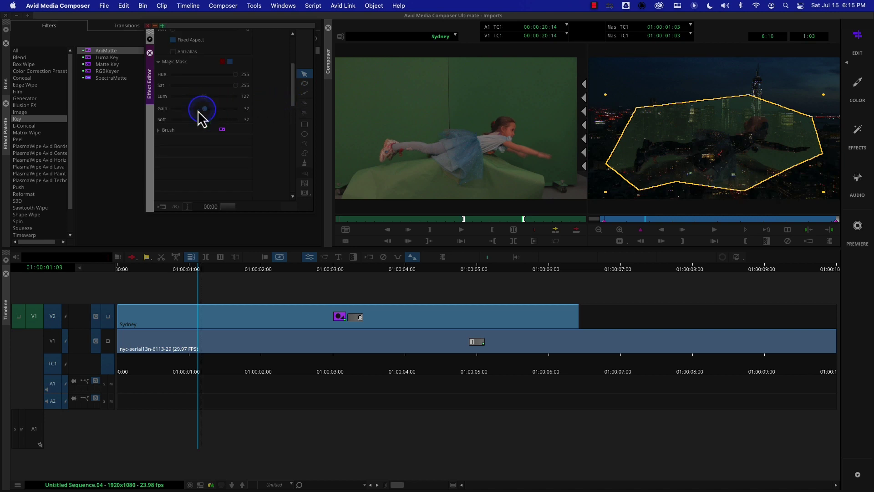
left_click_drag(198, 110, 261, 111)
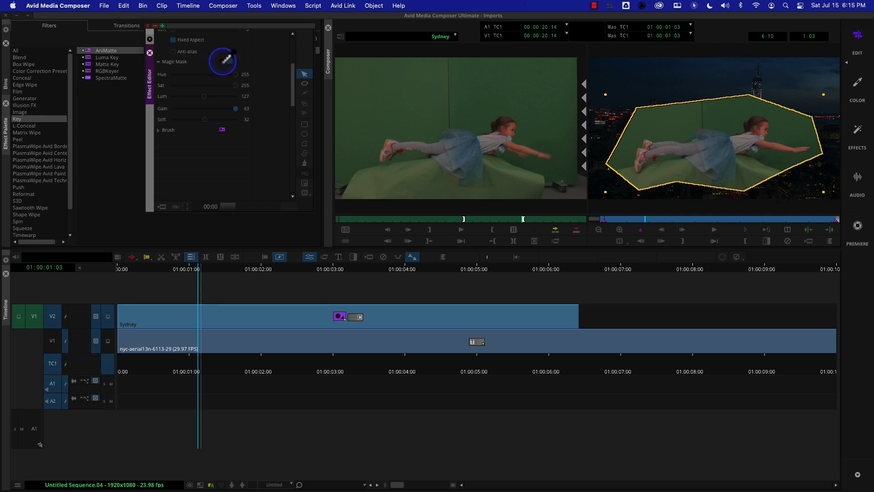
mouse_move(222, 61)
left_mouse_down()
mouse_move(220, 68)
mouse_move(650, 143)
mouse_move(674, 131)
mouse_move(621, 121)
mouse_move(234, 127)
mouse_move(214, 116)
mouse_move(236, 112)
mouse_move(192, 112)
left_mouse_up()
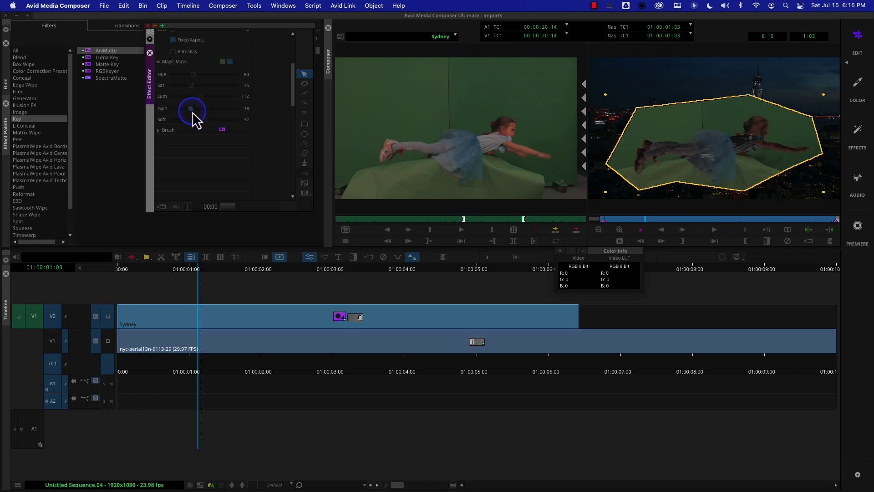
Toggle Magic Mask off and on, raise its Gain to 60, and dismiss the colour information window.
left_click(231, 62)
left_click(231, 62)
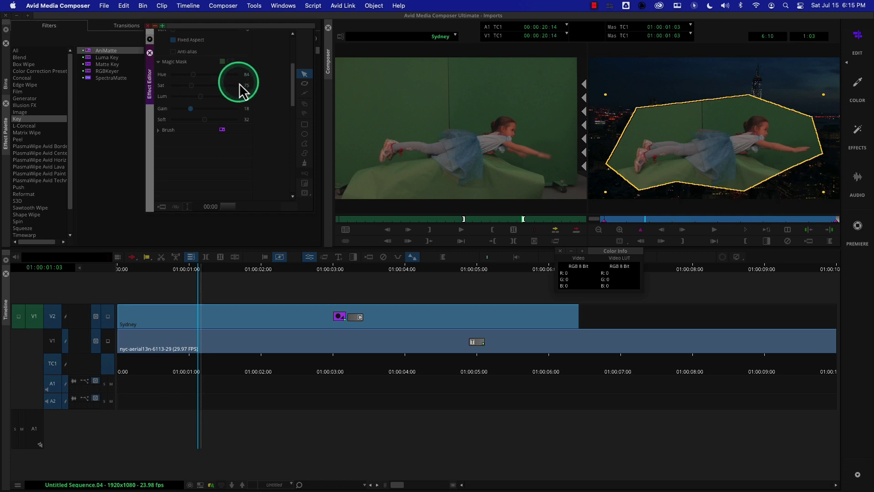
left_click_drag(191, 110, 209, 114)
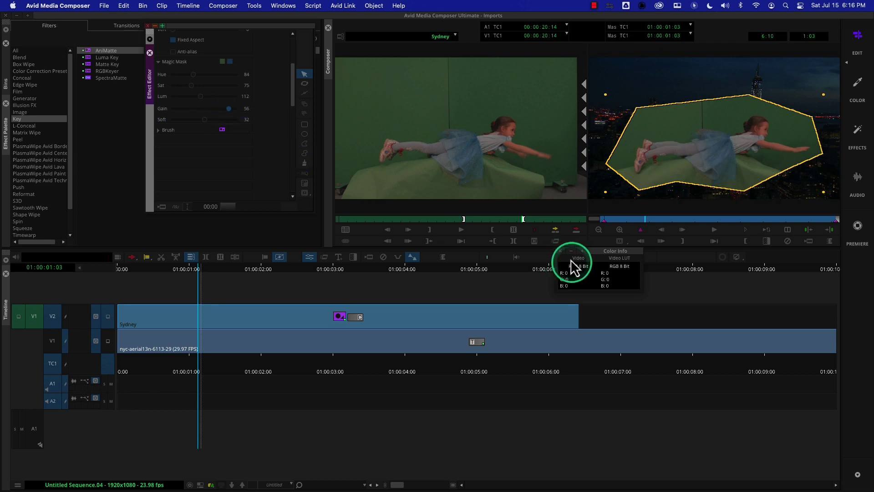
left_click(561, 251)
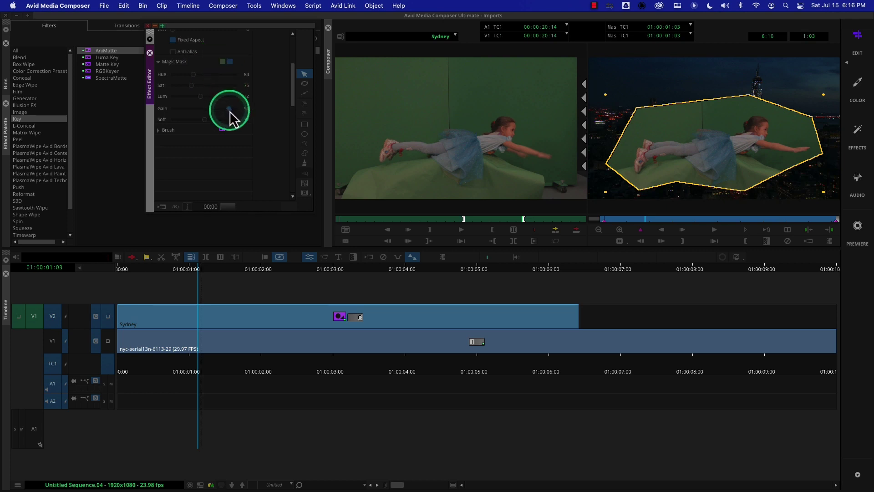
left_click_drag(230, 108, 232, 108)
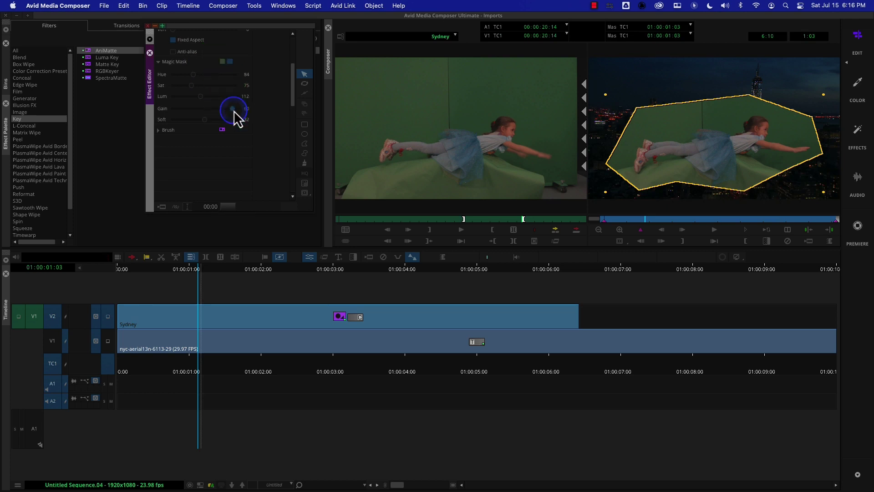
left_click(225, 60)
left_click_drag(400, 149, 488, 211)
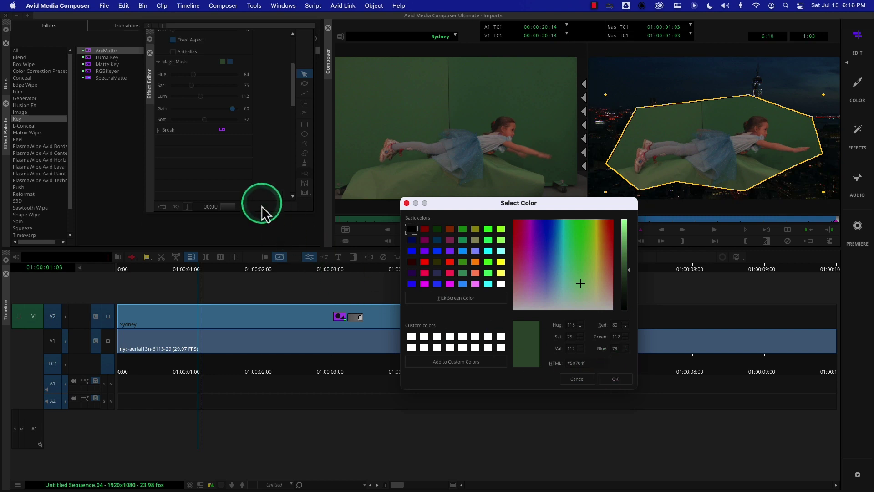
left_click(578, 380)
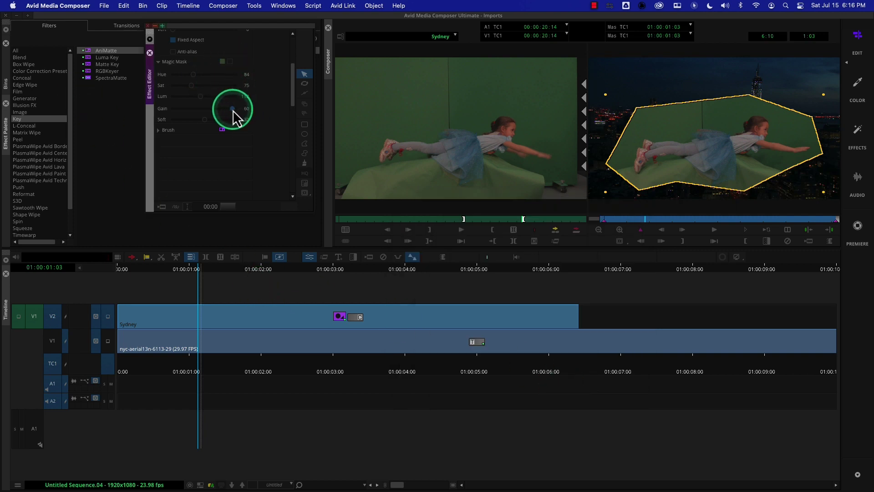
Set the Magic Mask Gain to 34, switch Magic Mask off, and collapse its parameter group.
mouse_move(206, 110)
left_mouse_down()
mouse_move(173, 110)
mouse_move(221, 108)
mouse_move(186, 113)
mouse_move(208, 112)
left_mouse_up()
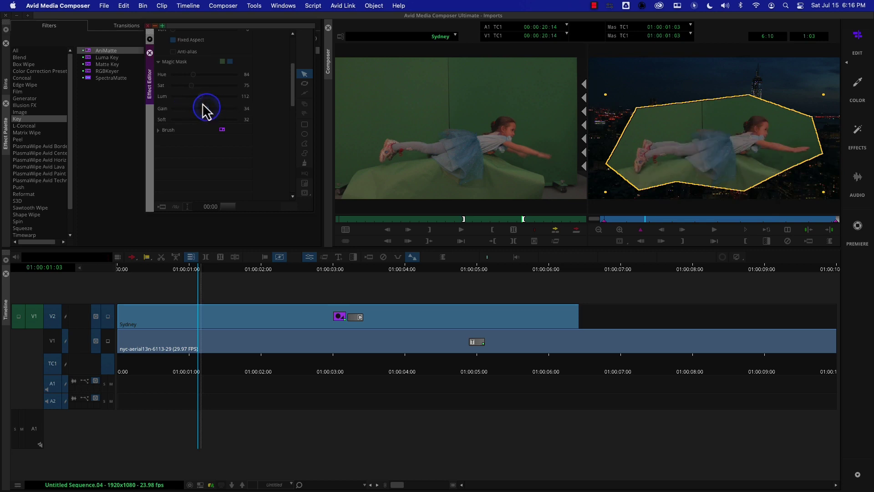
left_click(159, 63)
left_click(382, 247)
left_click(322, 244)
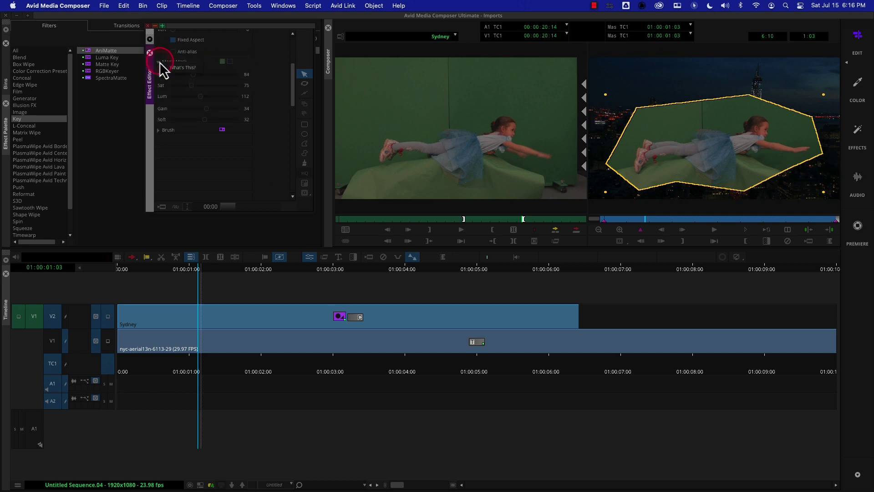
left_click(159, 62)
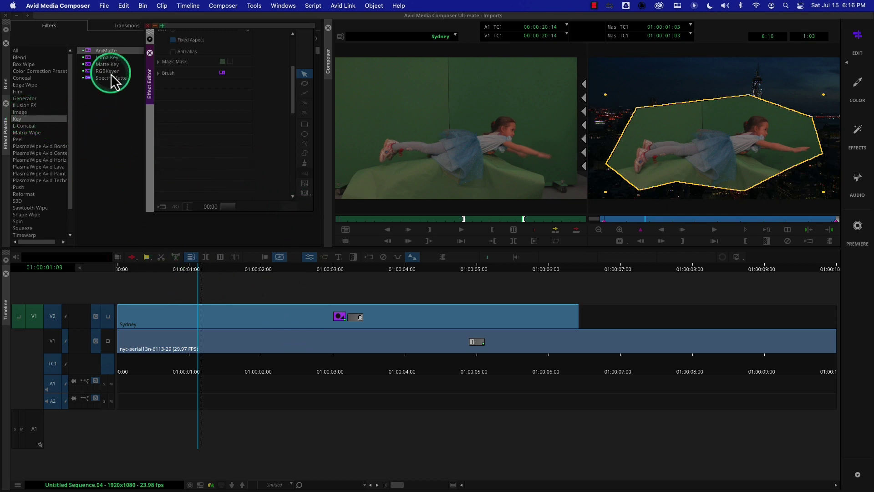
Apply the SpectraMatte key effect on top of AniMatte on the green-screen clip on V2, keeping the polygon matte.
left_click(108, 79)
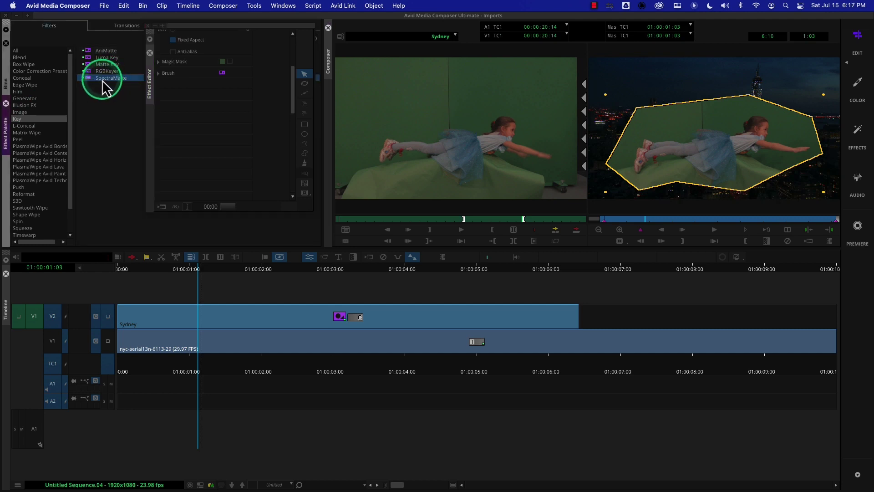
left_click_drag(103, 82, 112, 84)
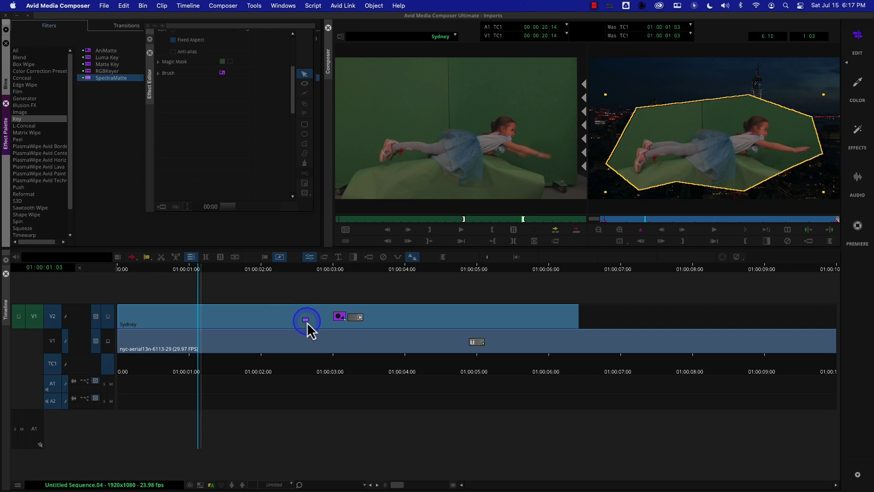
left_click_drag(307, 322, 307, 321)
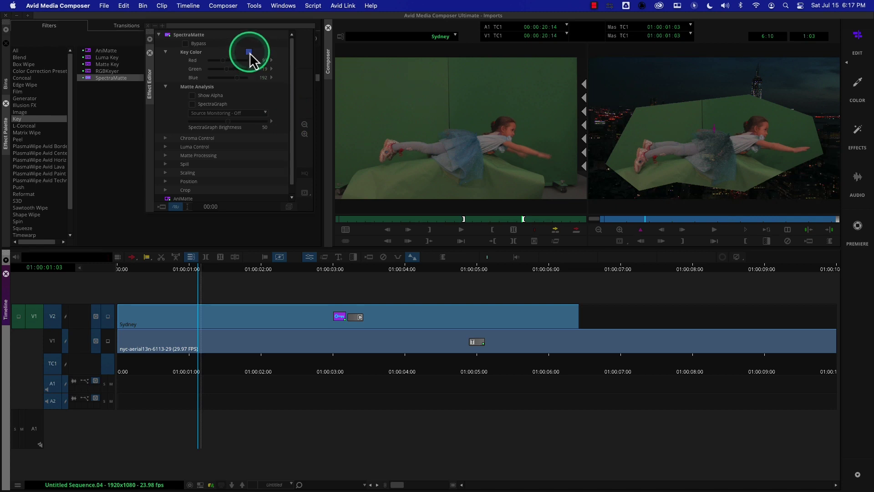
Sample the green backdrop as the SpectraMatte key colour and show the alpha matte.
left_click_drag(249, 54, 672, 130)
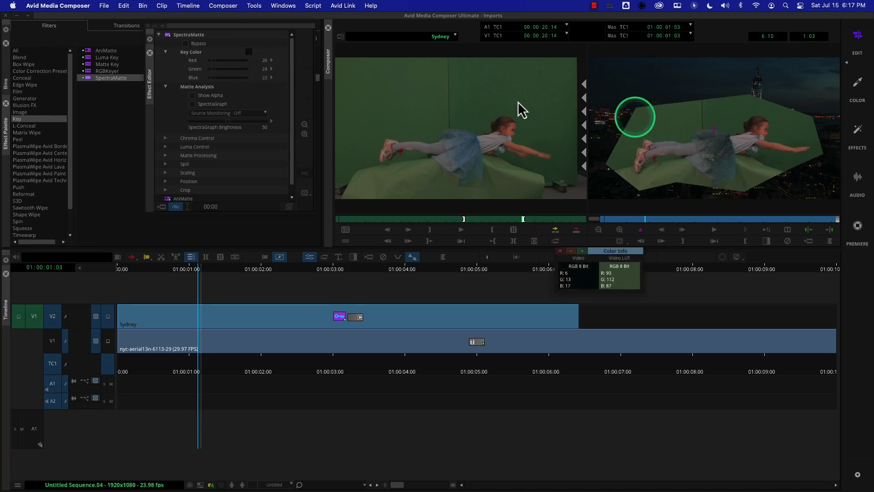
left_click_drag(250, 53, 194, 103)
left_click(192, 96)
Set SpectraMatte's chroma Key Sat Line to 20 and Key Saturation to 9.
left_click(166, 138)
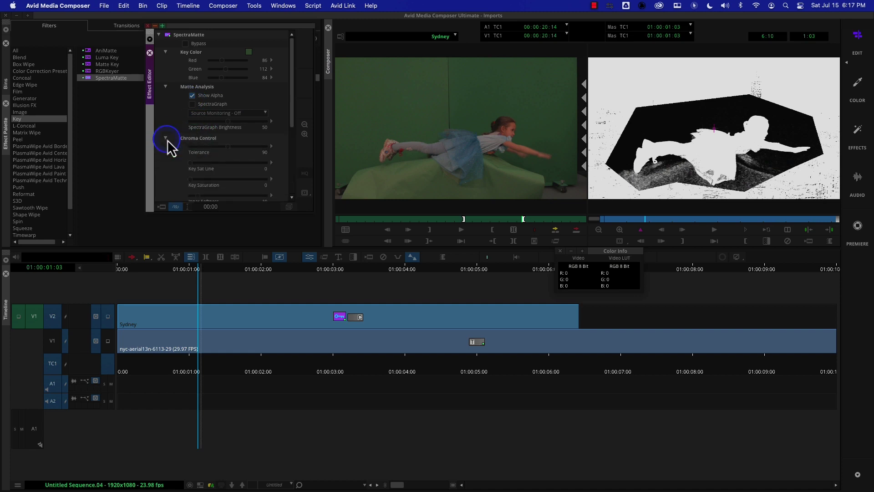
left_click_drag(293, 127, 293, 141)
left_click(193, 136)
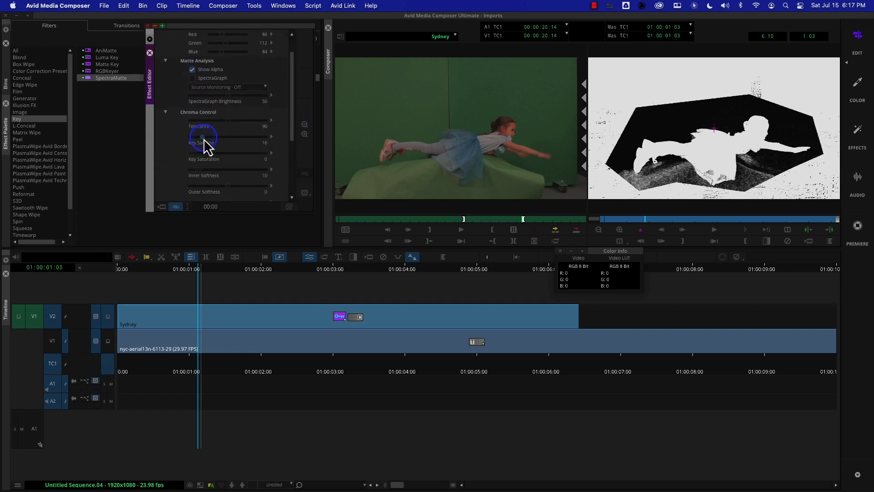
mouse_move(205, 144)
left_mouse_down()
mouse_move(238, 144)
mouse_move(186, 143)
mouse_move(192, 153)
mouse_move(197, 148)
left_mouse_up()
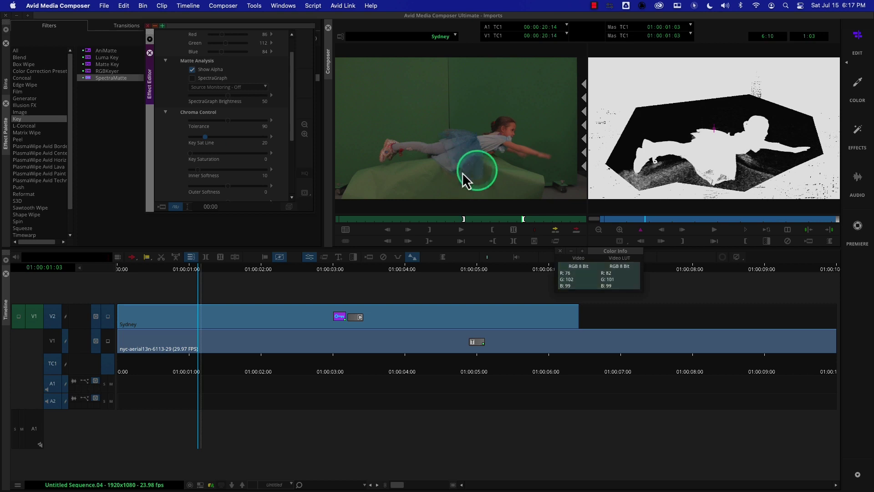
mouse_move(196, 160)
left_mouse_down()
mouse_move(211, 162)
mouse_move(185, 160)
mouse_move(209, 160)
mouse_move(201, 162)
left_mouse_up()
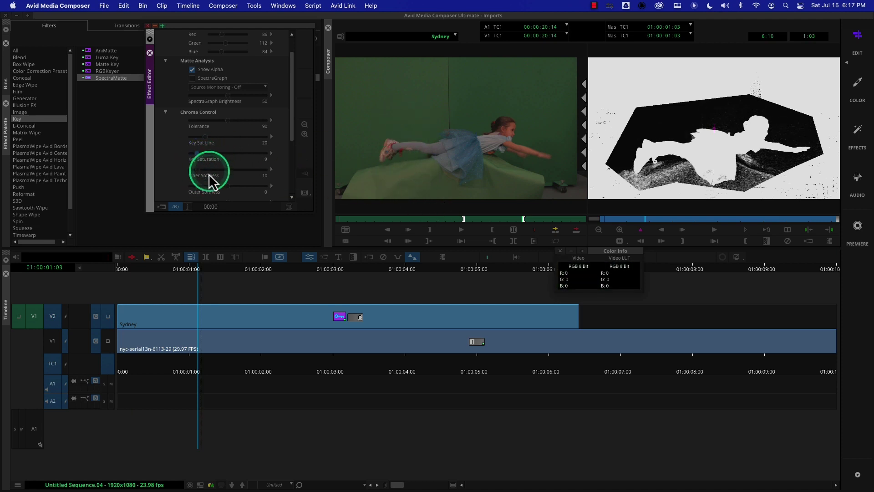
Set SpectraMatte's chroma Inner Softness to 82, Outer Softness to 44 and Alpha Offset to -56.
left_click_drag(195, 173, 239, 184)
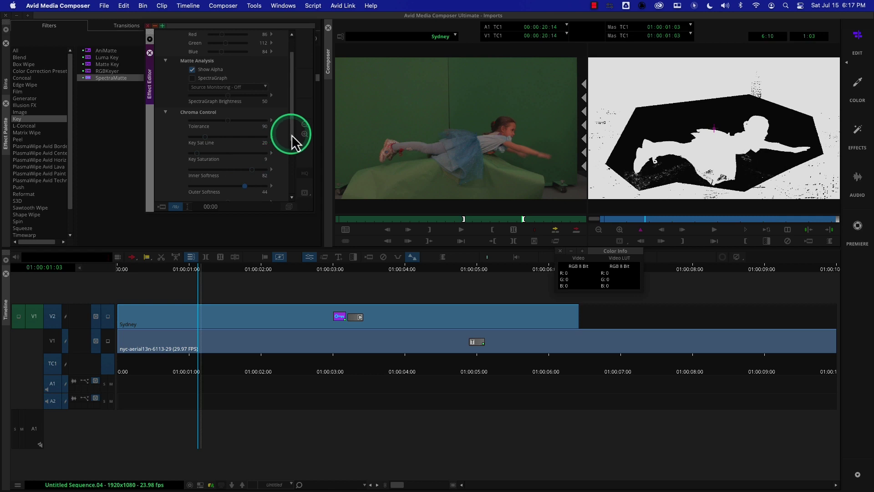
left_click_drag(292, 138, 292, 155)
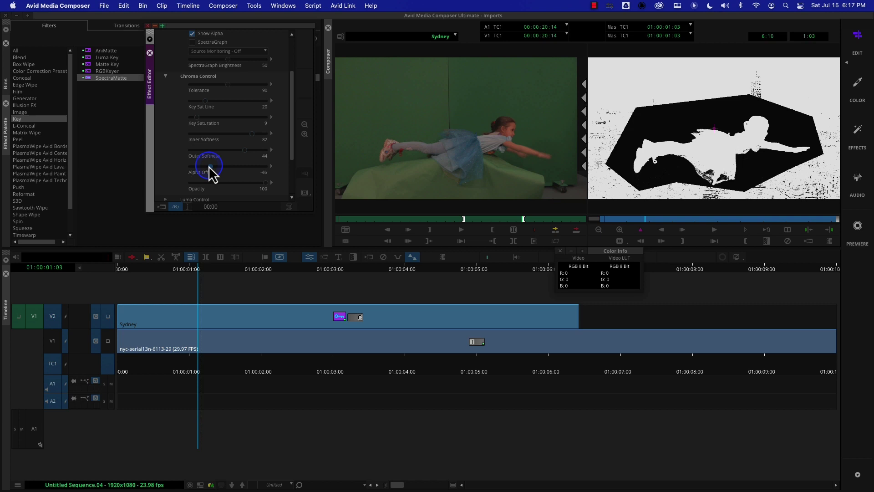
left_click_drag(209, 167, 204, 165)
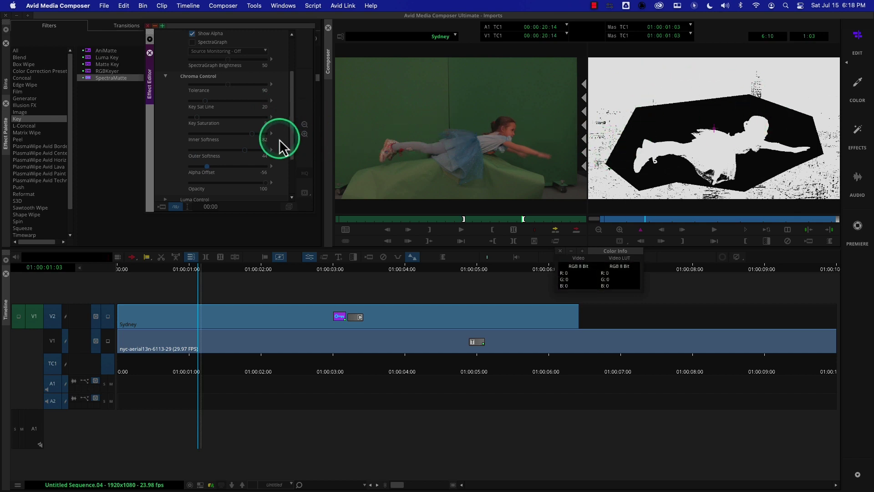
Turn off the alpha matte view and set SpectraMatte's Matte Blur to 17.
scroll(291, 139, "up", 4)
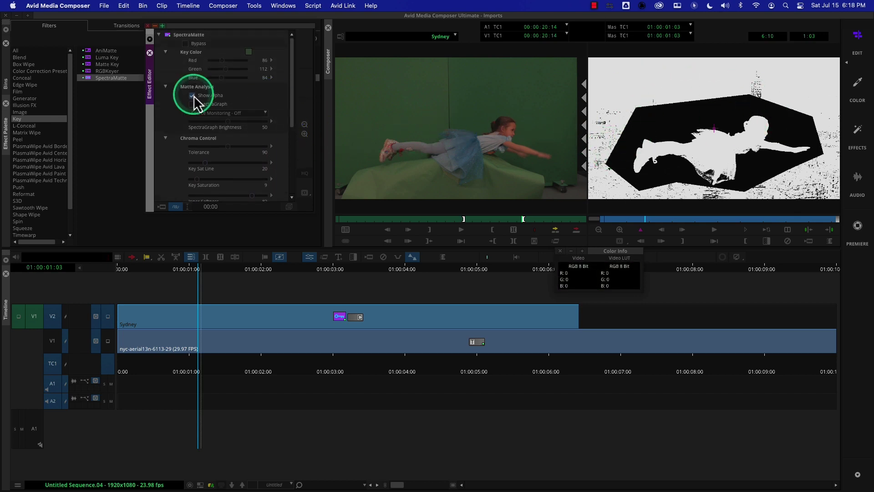
left_click(192, 96)
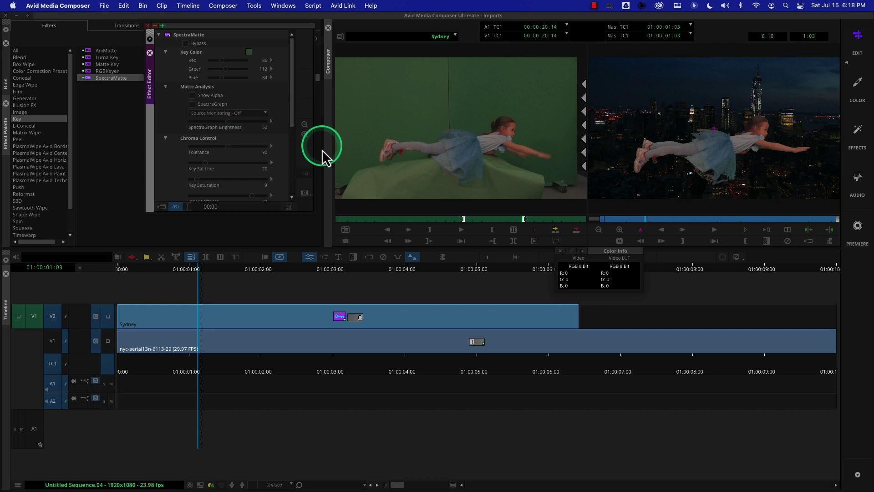
left_click_drag(293, 121, 291, 200)
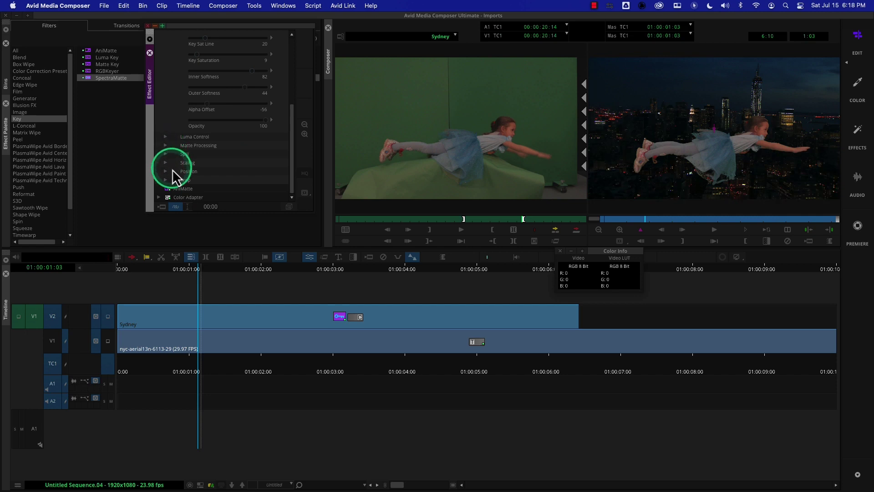
left_click(168, 145)
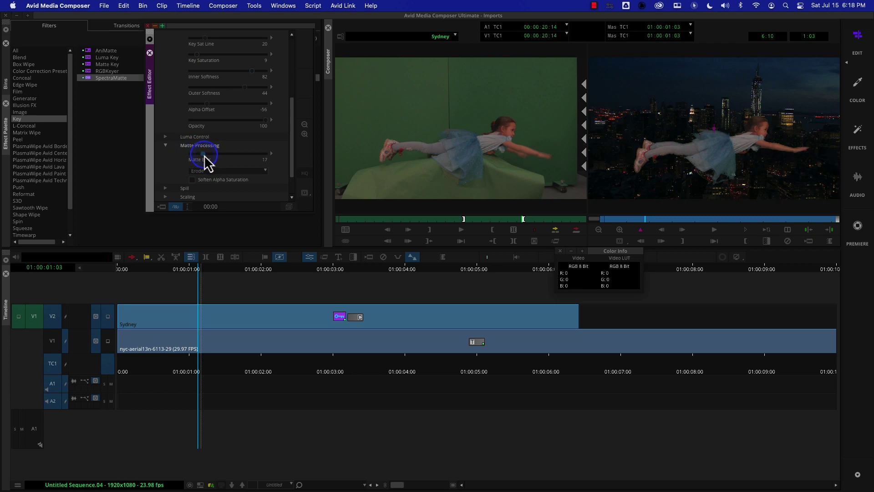
left_click_drag(204, 160, 292, 170)
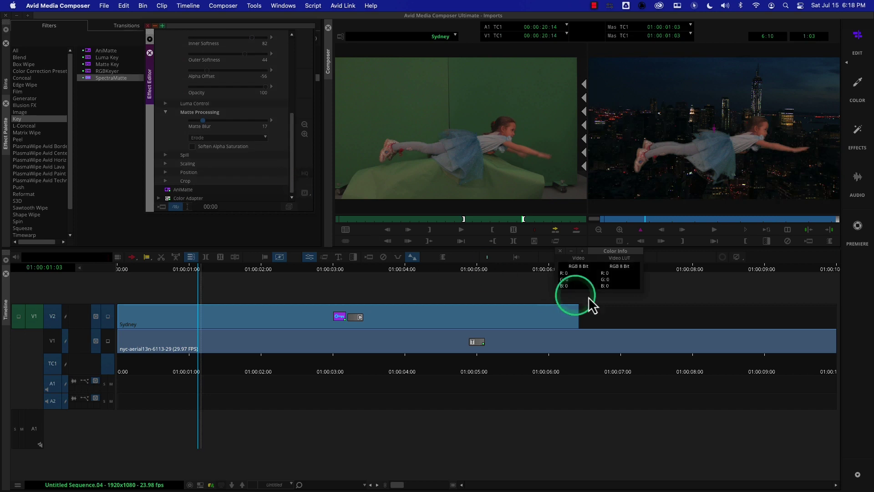
Play the keyed composite from 01:00:02:08 to about 01:00:04:05 to check the flying girl's edges.
left_click(301, 371)
left_click_drag(300, 365, 287, 363)
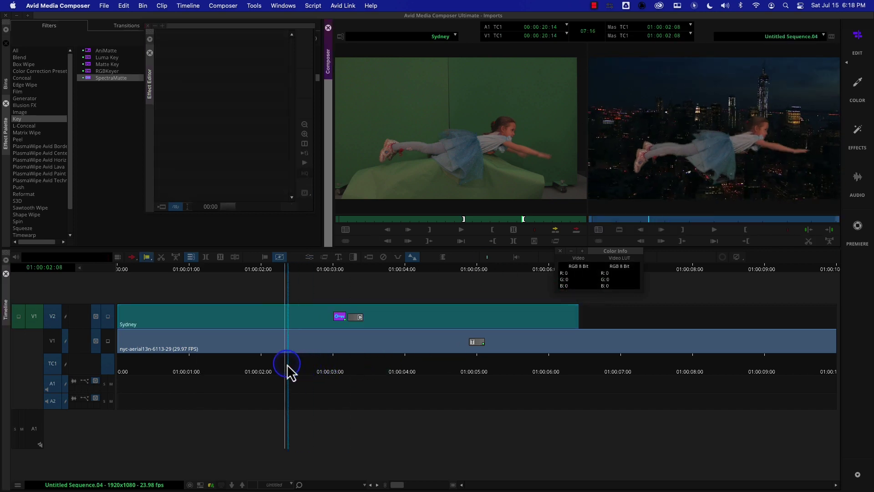
key("space")
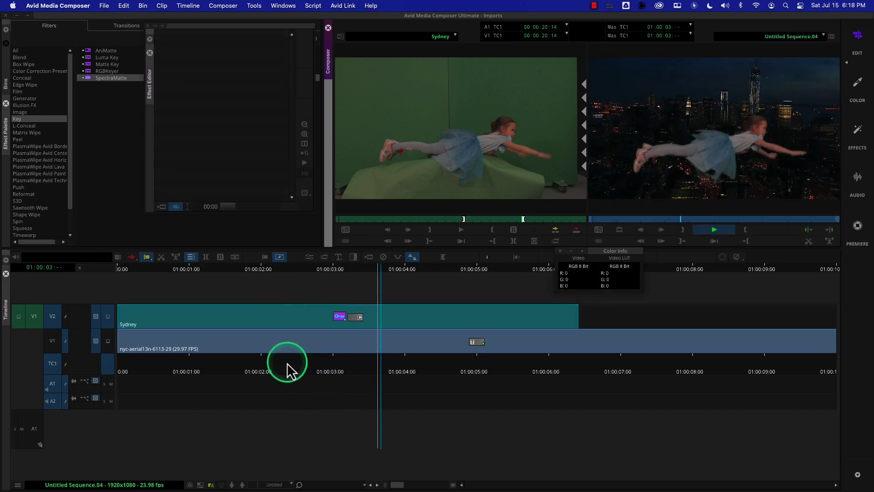
key("space")
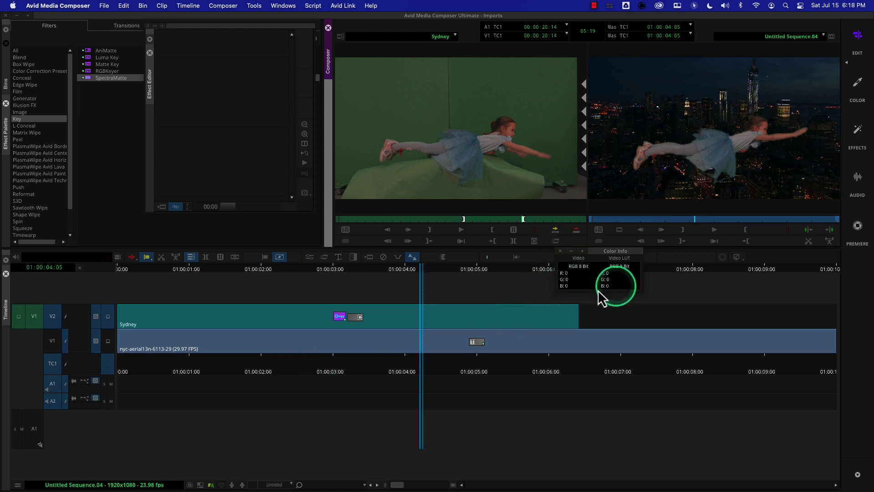
Close the Color Info window and scrub the keyed composite between 01:00:02:22 and 01:00:03:05.
left_click(560, 251)
left_click(330, 373)
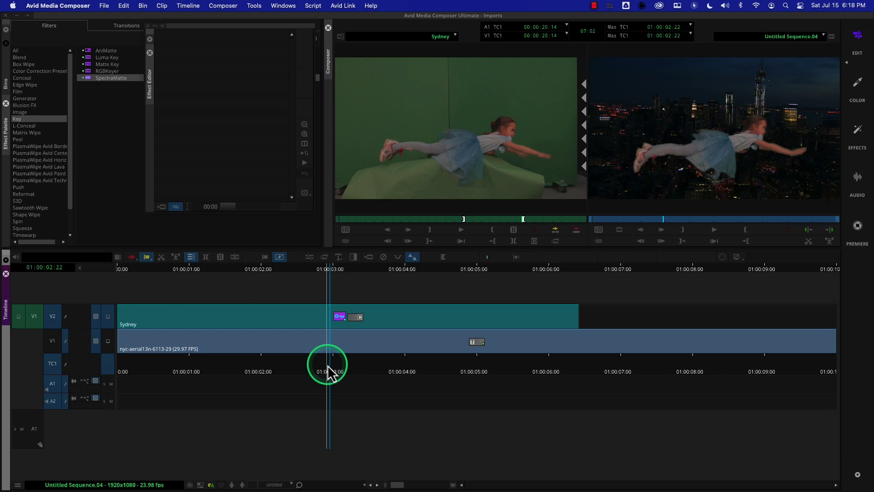
left_click_drag(329, 375, 354, 372)
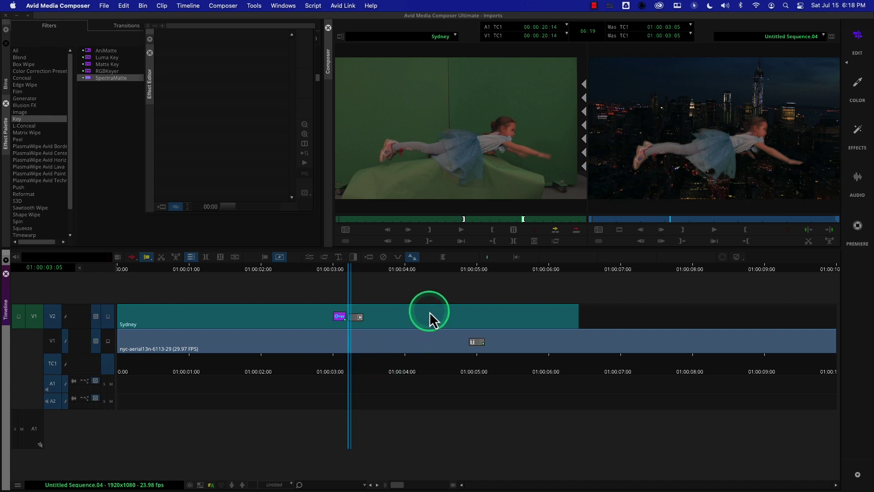
Remove the SpectraMatte effect from the green-screen clip on V2 and check the AniMatte shape at 01:00:01:02.
left_click(384, 257)
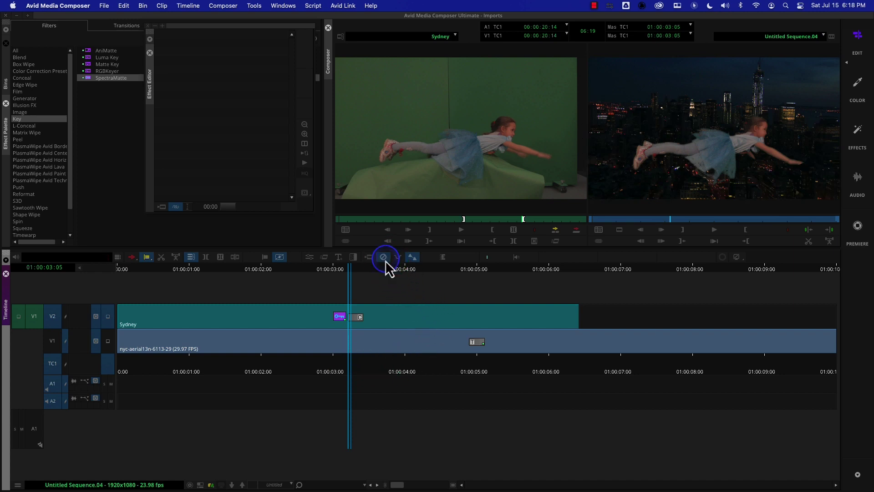
left_click_drag(230, 369, 198, 367)
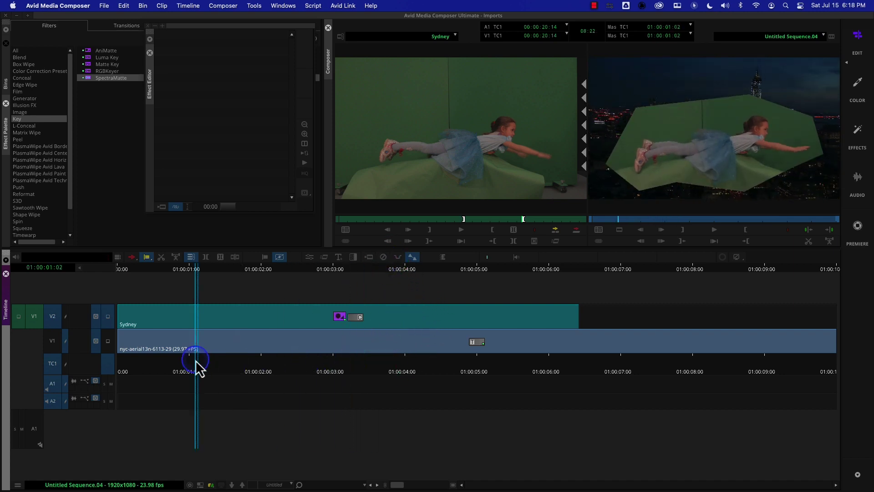
Create a new sequence in the Key bin.
key("shift+super+n")
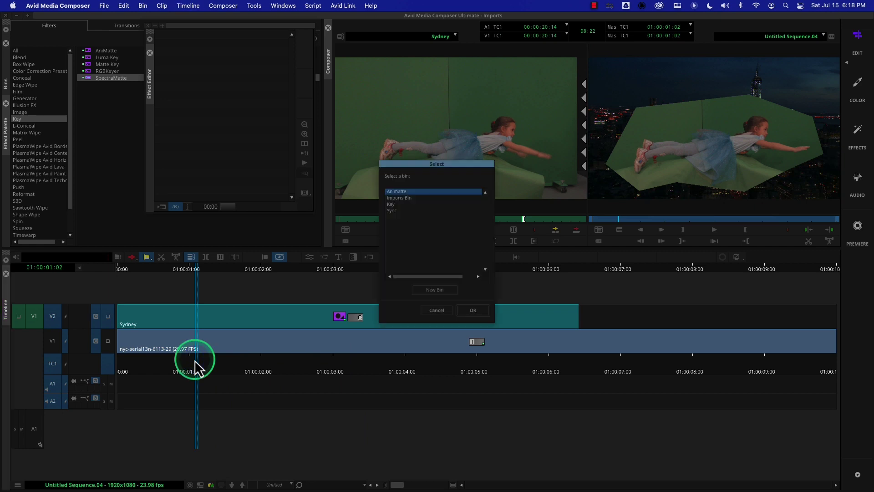
left_click(393, 205)
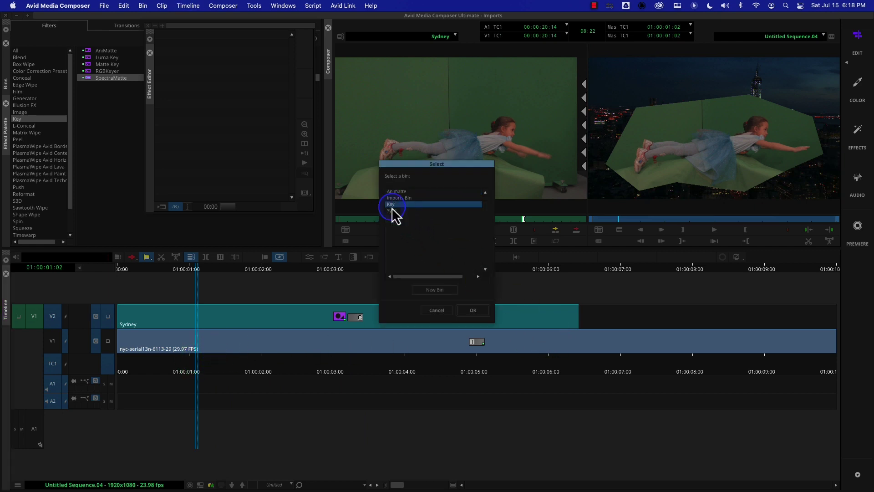
left_click(476, 315)
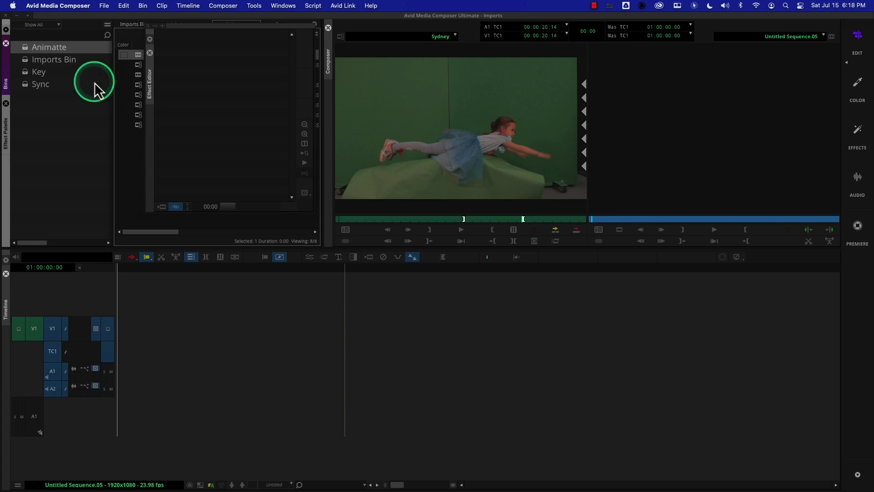
Close the Effect Editor and highlight Matte Key among the Key effects.
left_click(149, 53)
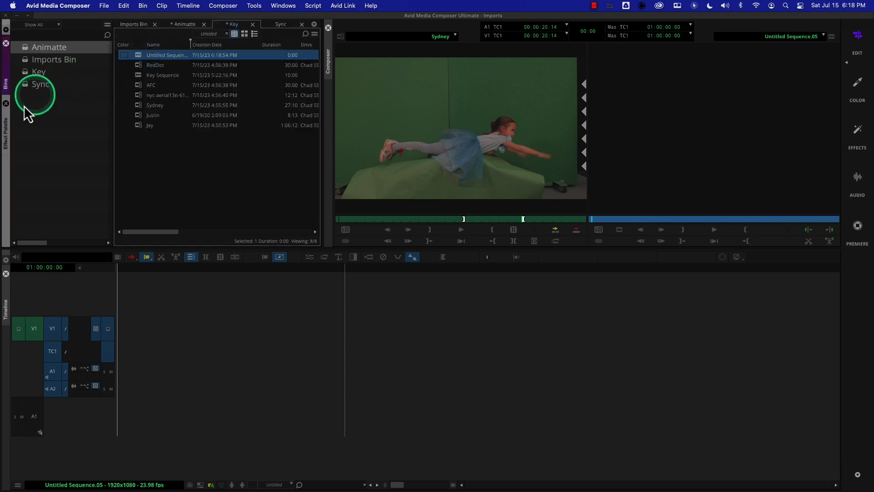
left_click(6, 128)
left_click(104, 65)
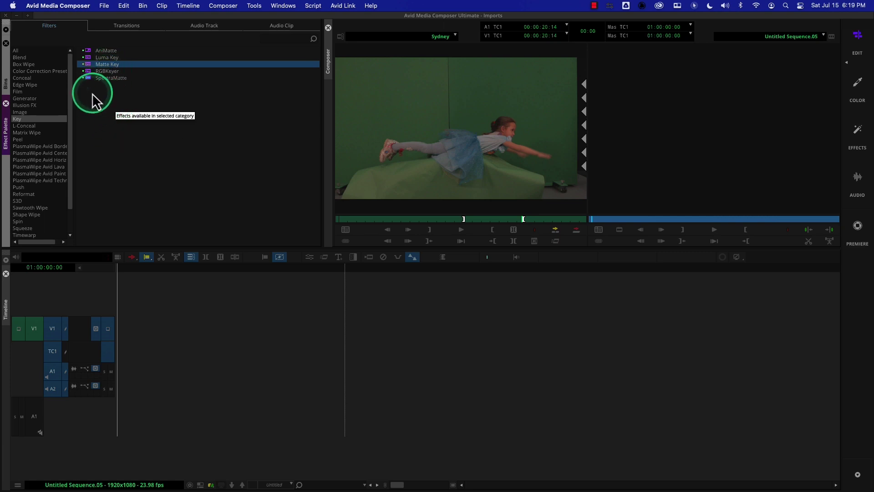
Load the nyc-aerial13n-6113-29 clip from the Key bin and overwrite it onto V1 of the new sequence.
left_click(6, 84)
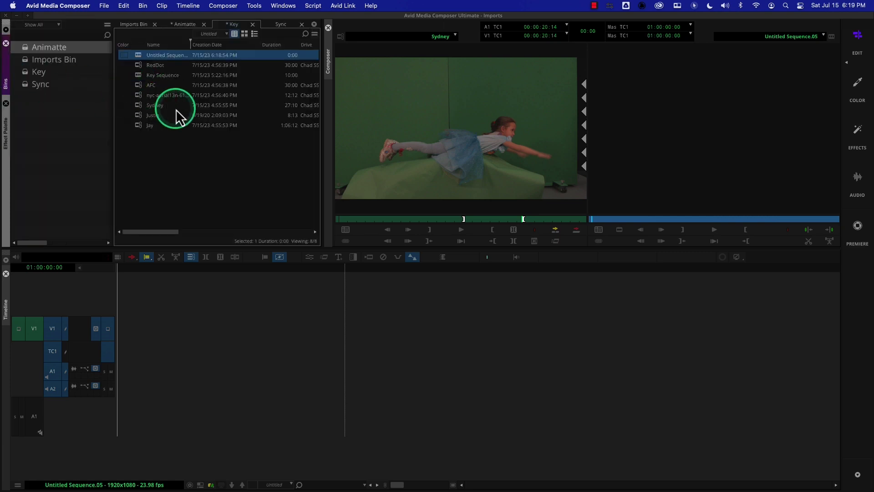
left_click(167, 95)
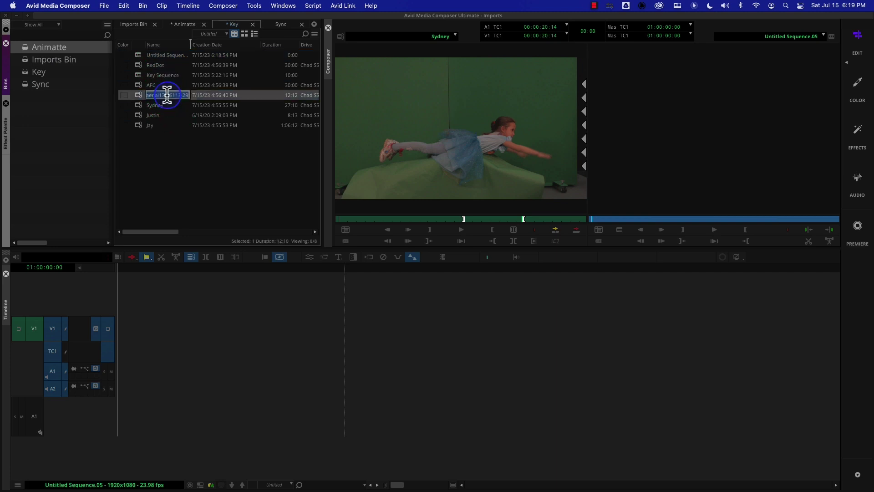
double_click(139, 96)
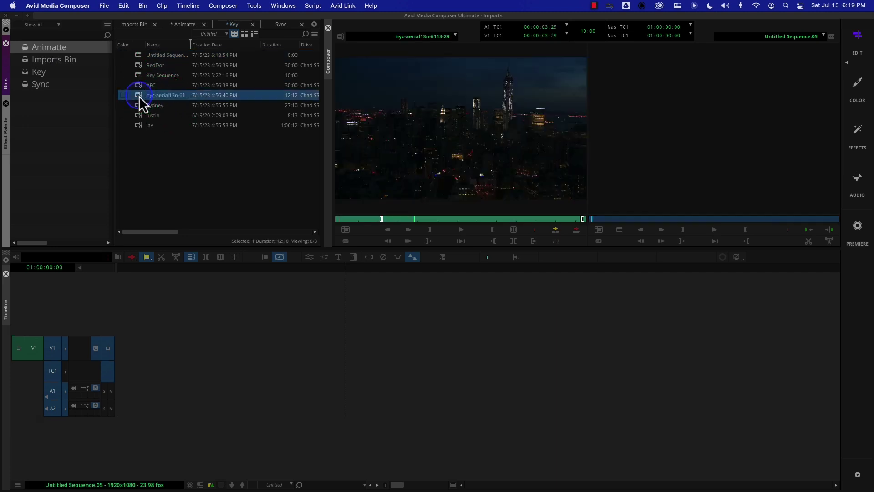
left_click(577, 232)
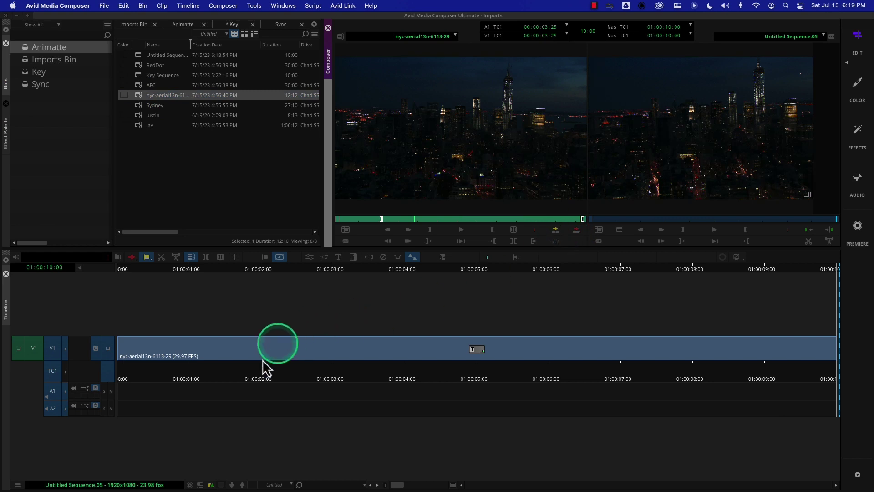
Park at 01:00:01:21, add video track V2 and patch source V1 to it.
left_click(253, 377)
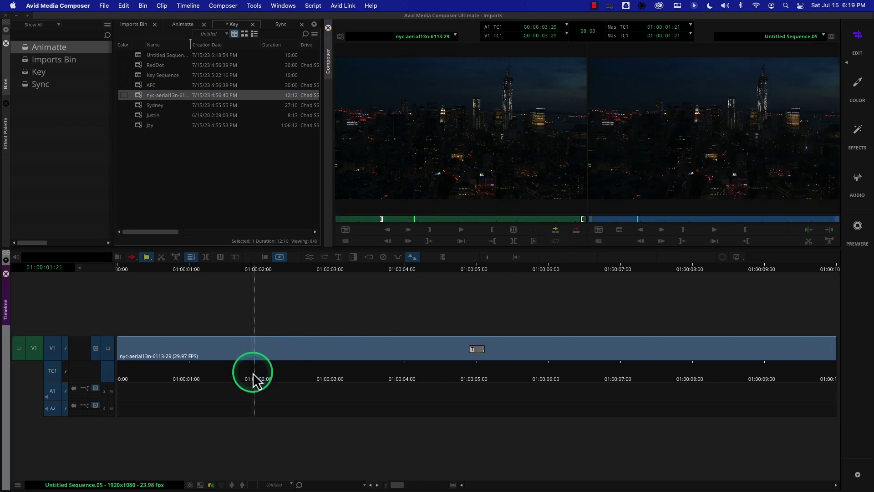
key("super+y")
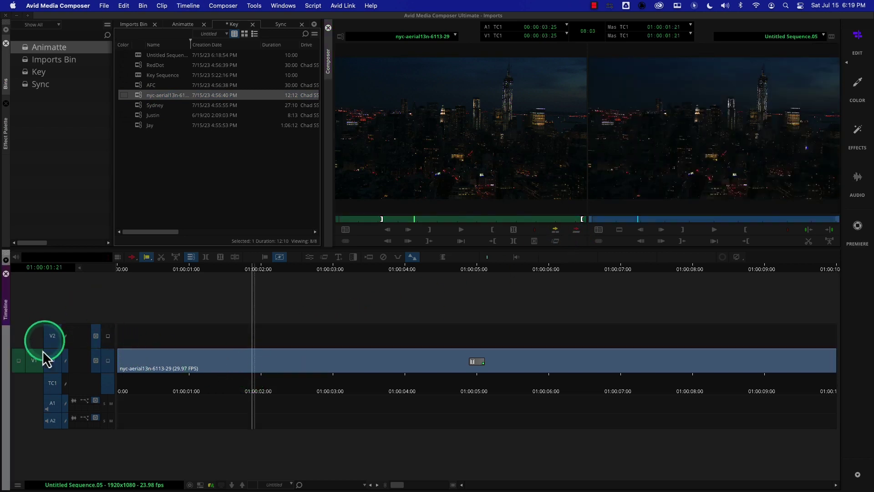
left_click_drag(54, 336, 52, 336)
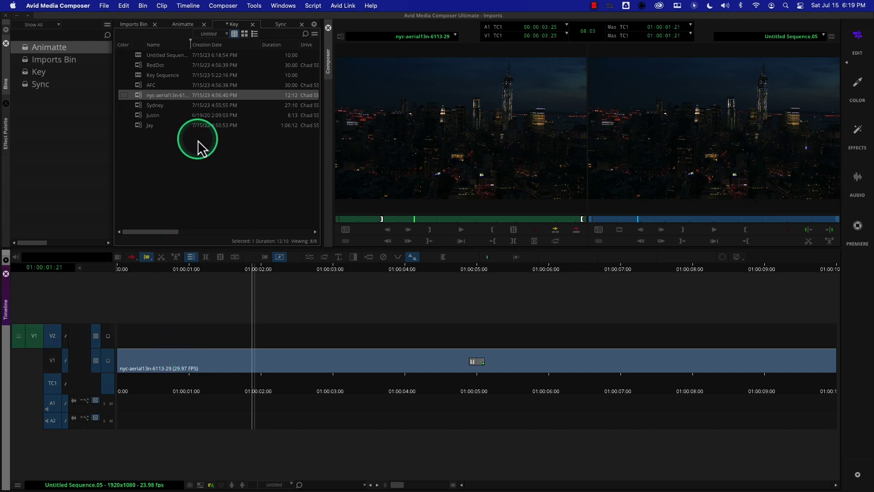
Load the Broll15 clip from the Animatte bin into the source monitor.
left_click(185, 25)
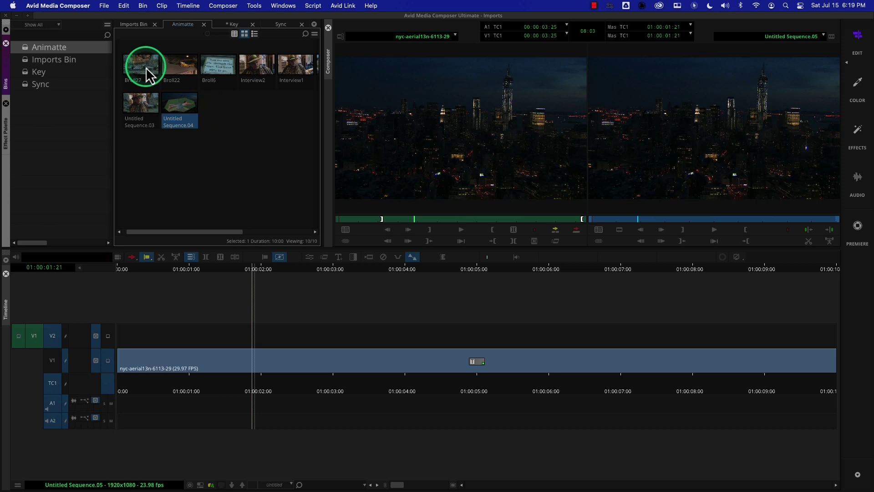
left_click_drag(208, 232, 292, 207)
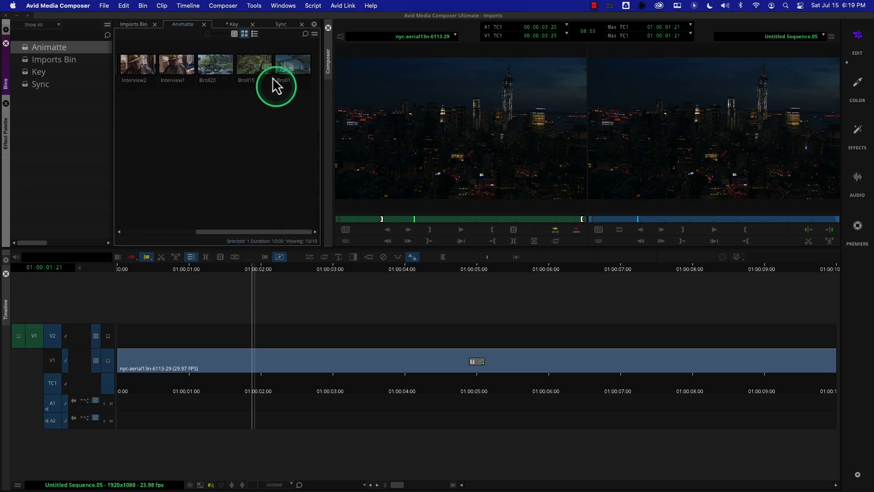
left_click_drag(256, 73, 351, 162)
left_click_drag(381, 219, 369, 219)
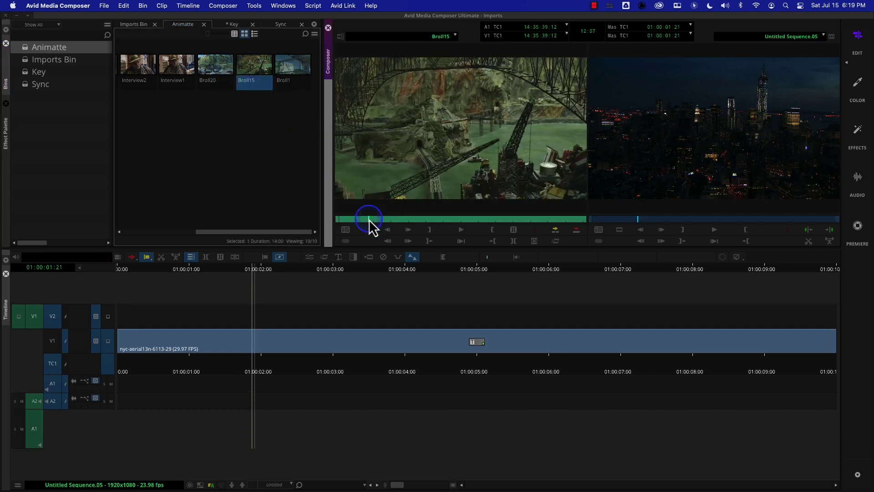
left_click(430, 231)
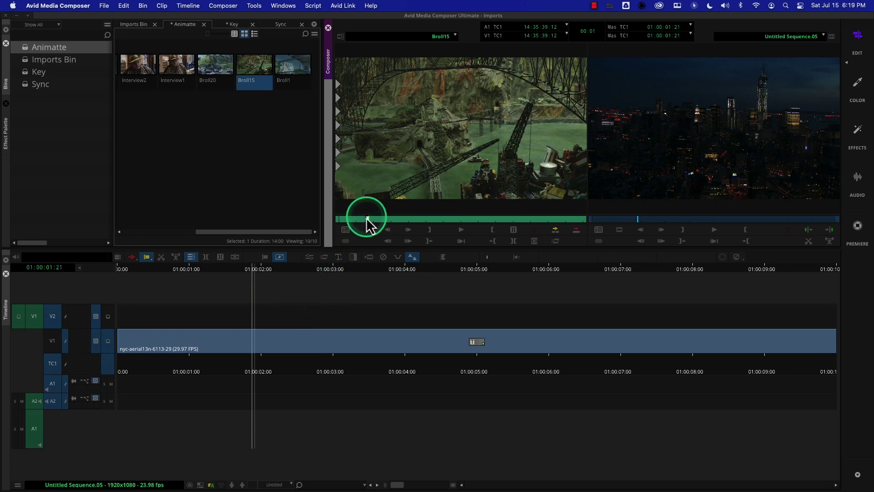
left_click_drag(366, 218, 356, 219)
left_click(514, 232)
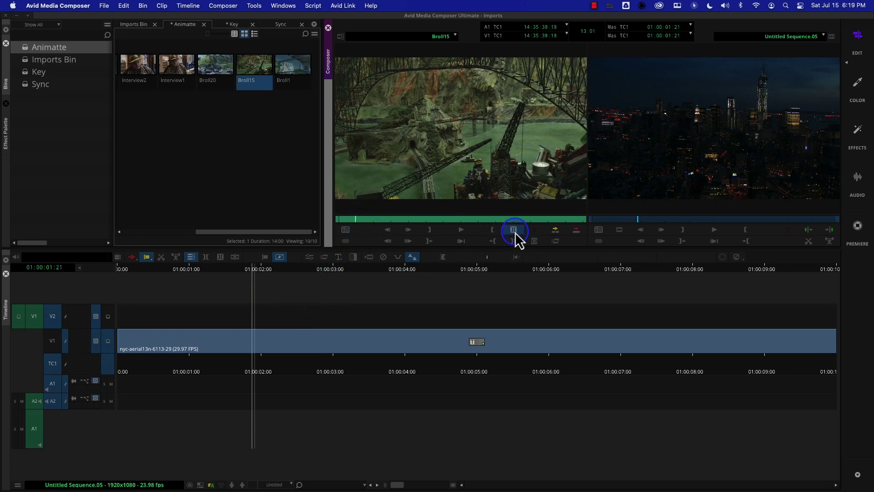
Cue Broll15 to its first frame and overwrite it onto V2, A1 and A2 across the whole sequence, patching source A1 to A1.
left_click_drag(343, 220, 320, 230)
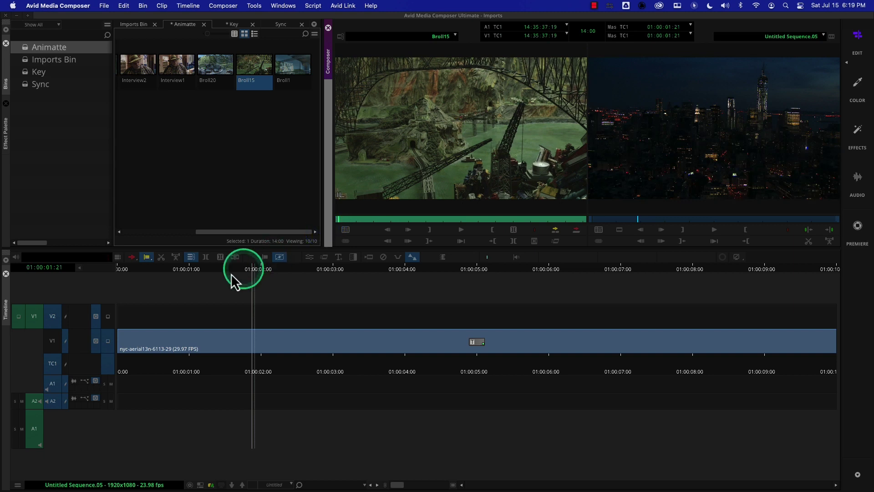
left_click(206, 257)
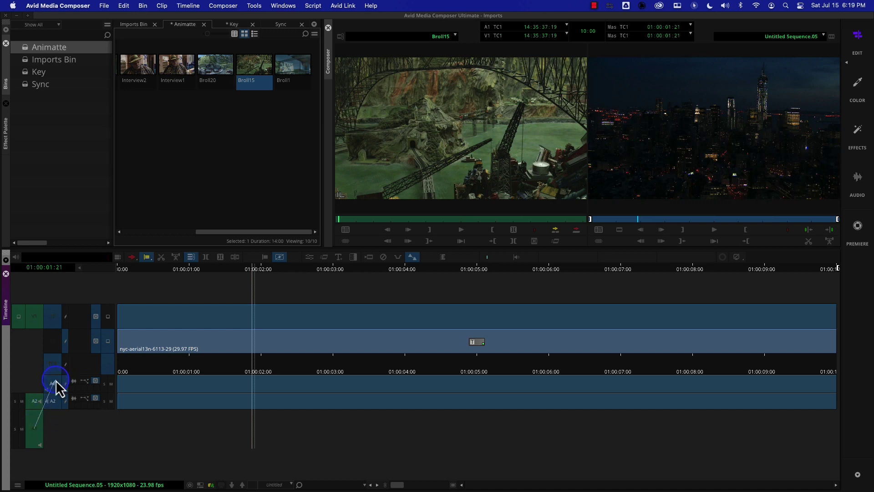
left_click_drag(56, 381, 55, 381)
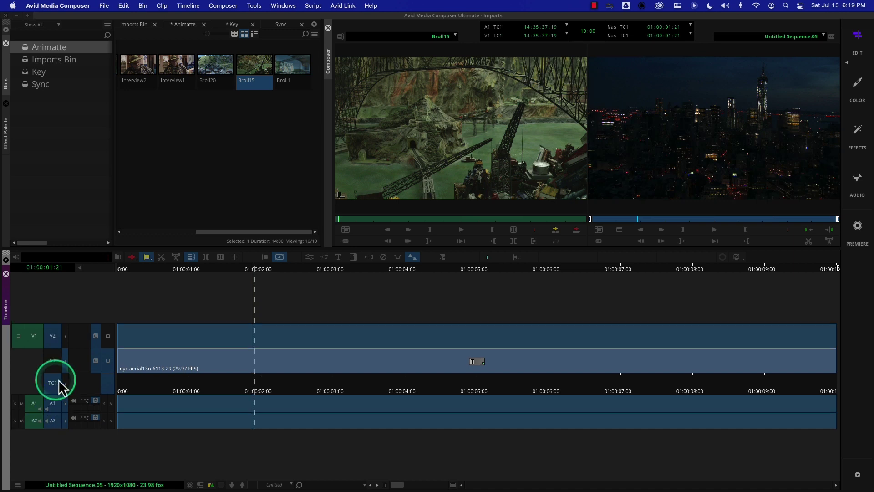
left_click(576, 230)
Scrub the stacked clips and toggle video monitoring between V2 and V1 at 01:00:01:19 and 01:00:00:11.
left_click_drag(322, 390, 247, 391)
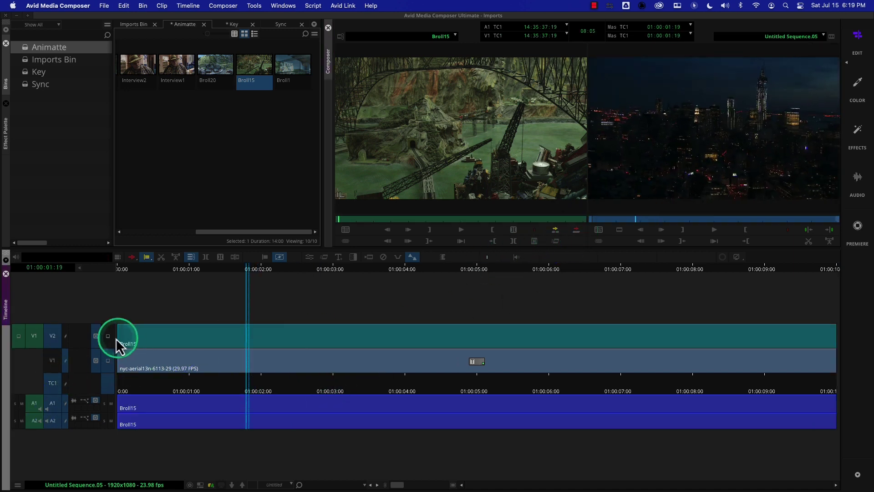
left_click(109, 338)
left_click(107, 360)
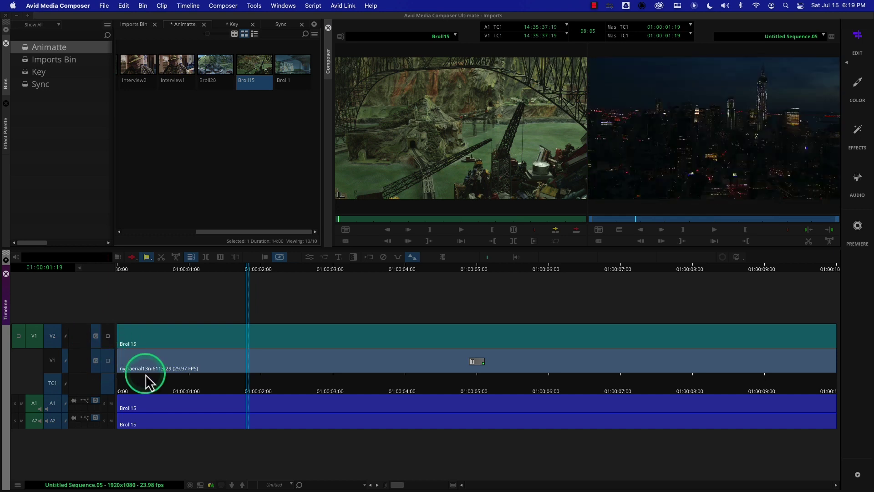
left_click_drag(146, 382, 152, 387)
left_click(108, 345)
left_click(107, 359)
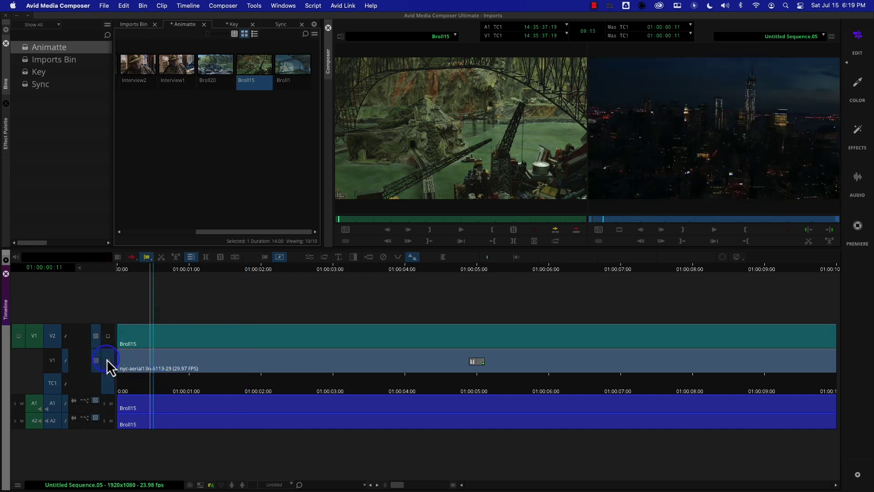
Add video track V3, patch source V1 to it, and highlight Matte Key among the Key effects.
key("super+y")
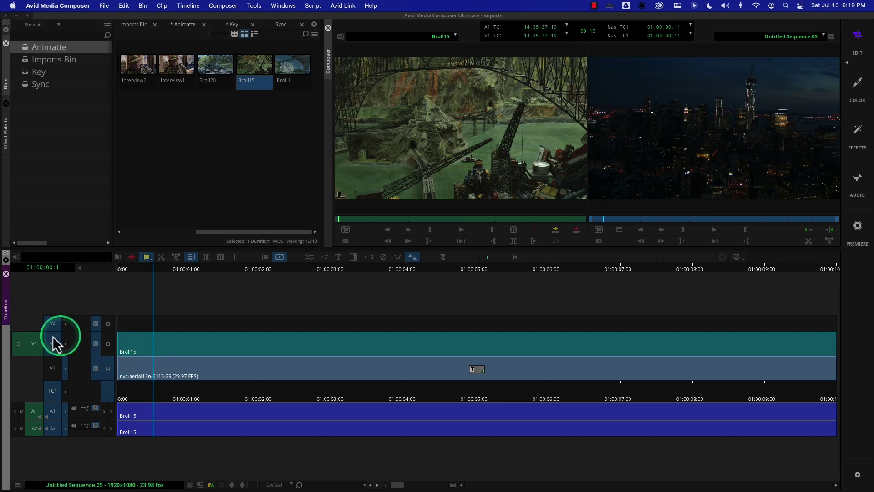
left_click_drag(35, 341, 51, 324)
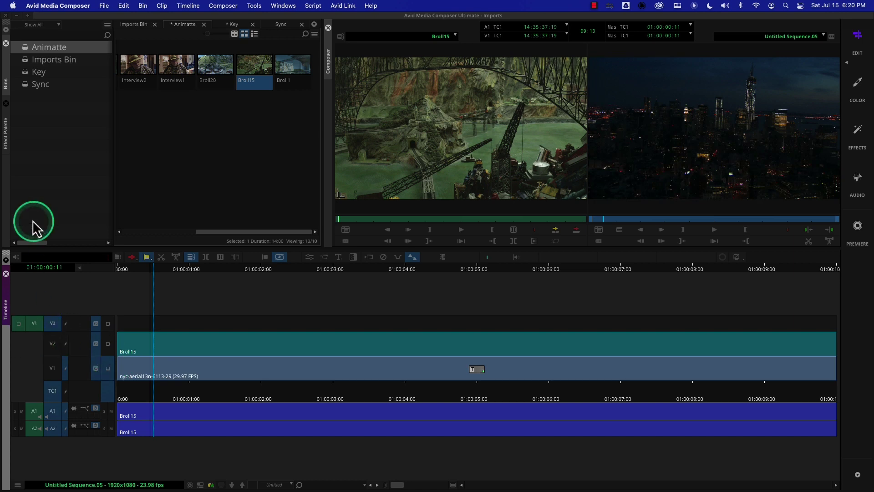
left_click(6, 146)
left_click(108, 64)
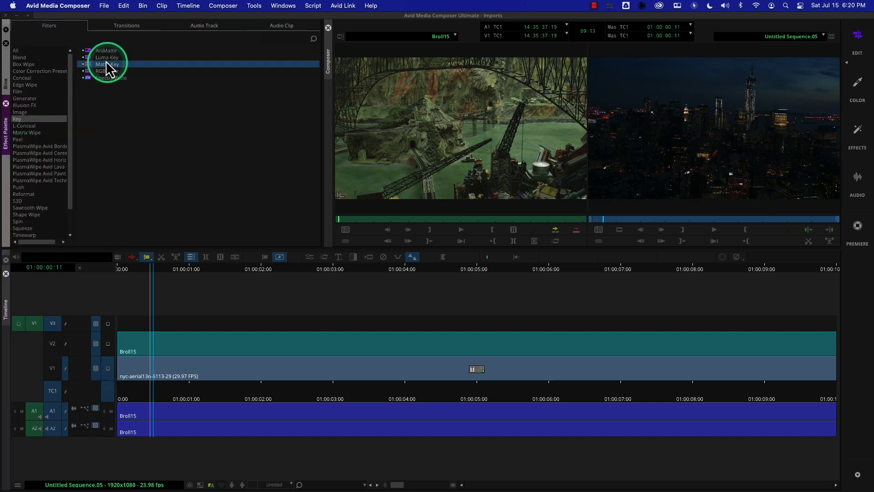
Load the AFC logo clip from the Key bin and overwrite it onto V3 across the whole sequence.
left_click(6, 84)
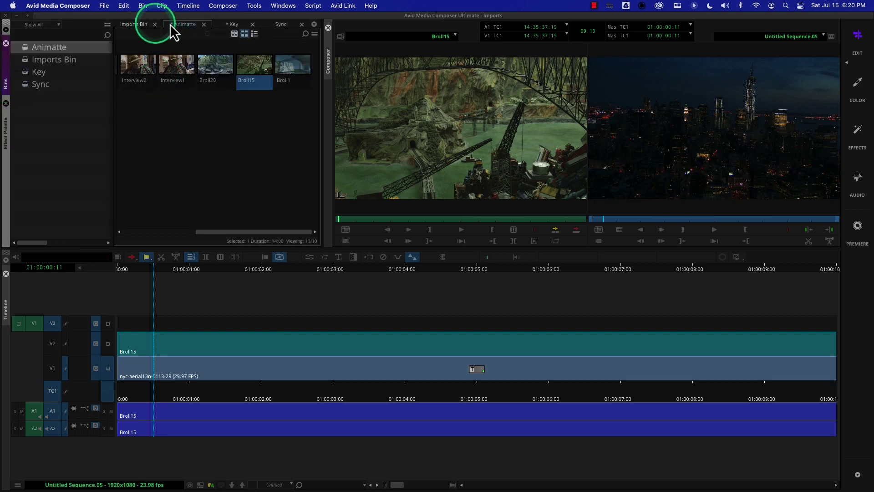
left_click(236, 26)
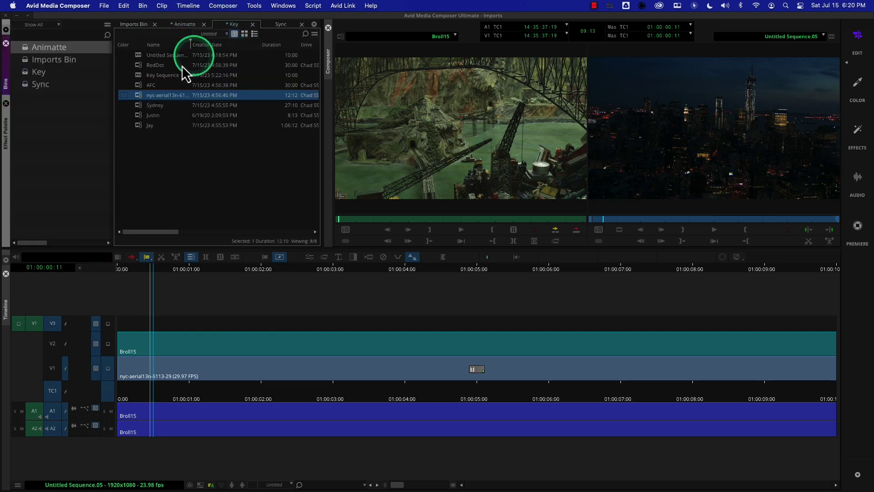
double_click(141, 85)
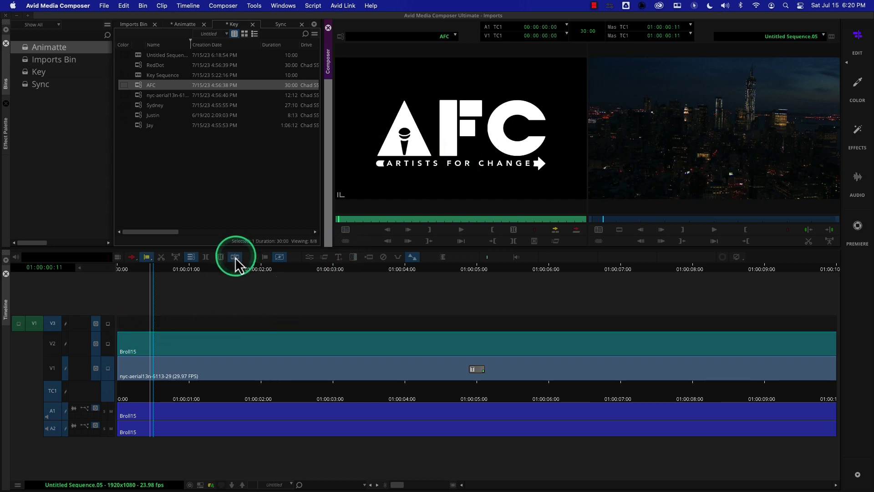
left_click(206, 258)
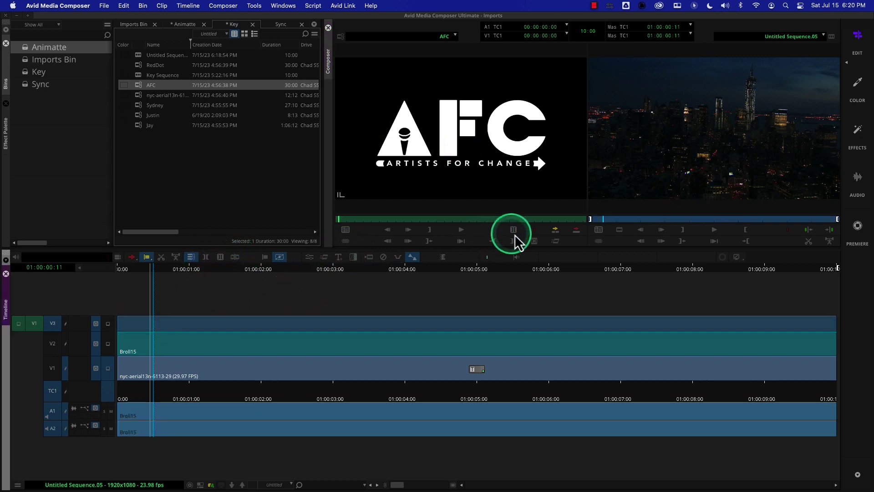
left_click(576, 230)
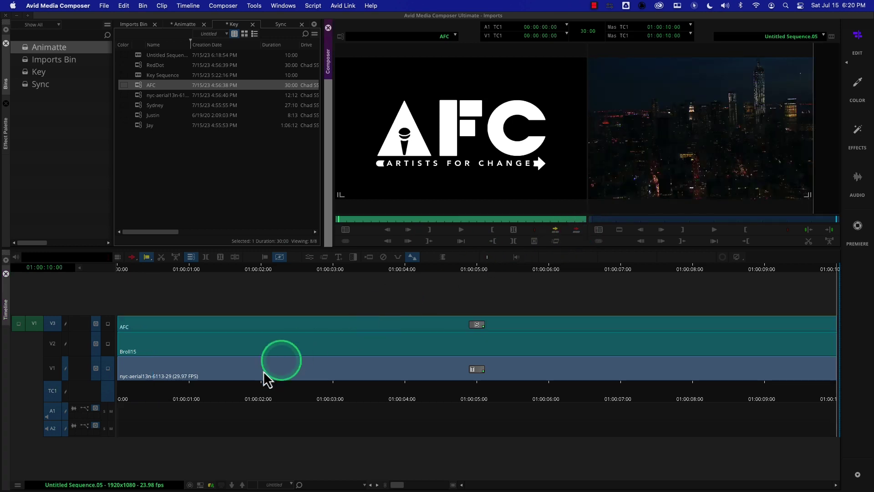
Cue the sequence to about 01:00:01:08 and step video monitoring up from V1 through V2 to V3.
left_click(220, 399)
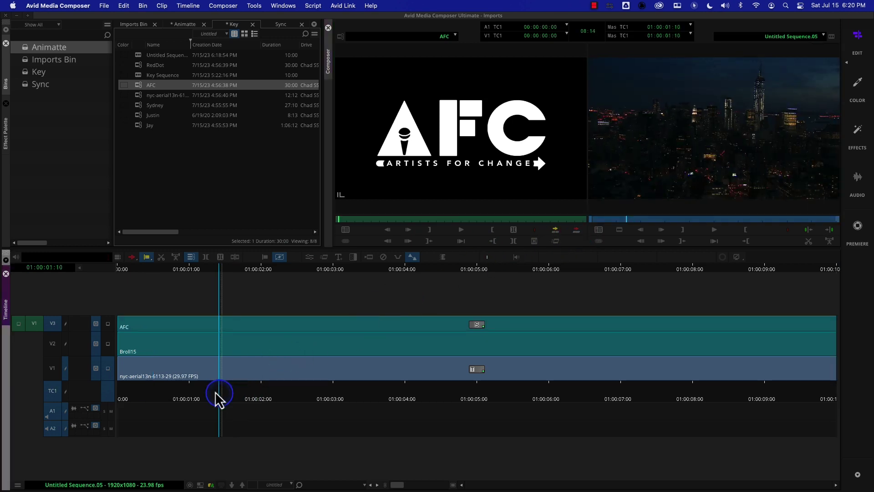
left_click(109, 343)
left_click(104, 352)
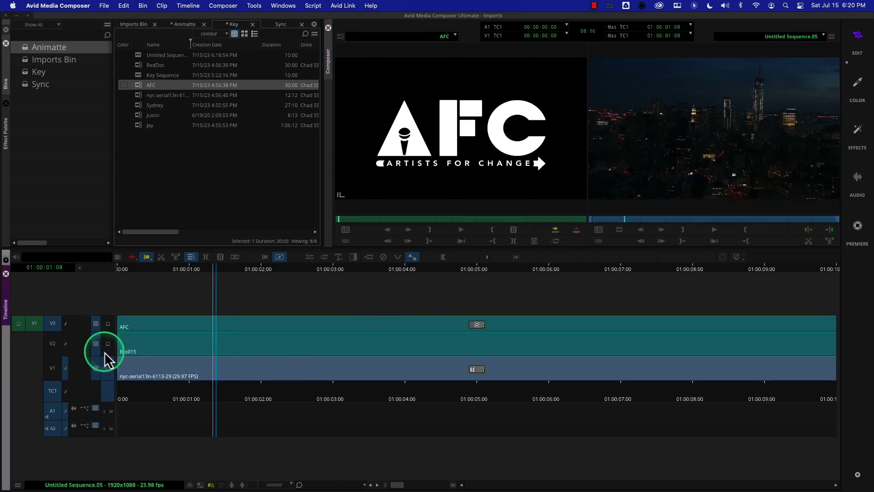
left_click(106, 353)
left_click(105, 351)
left_click(104, 351)
left_click(106, 355)
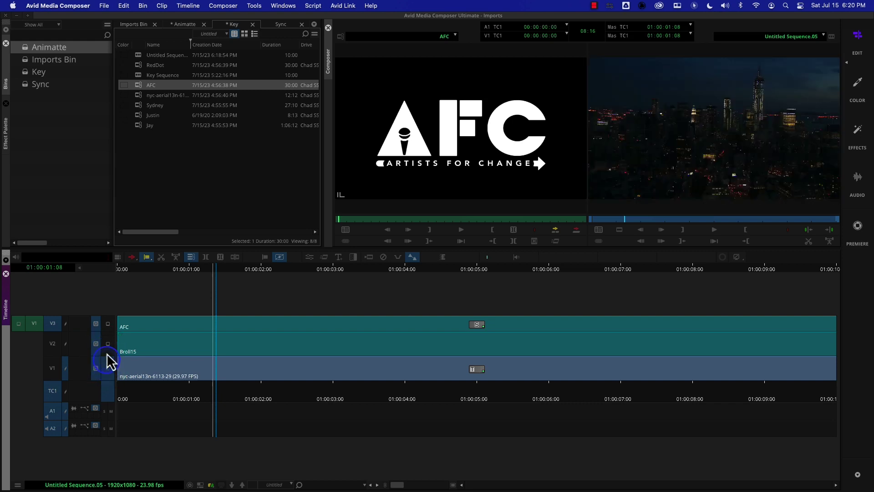
left_click(108, 345)
left_click(108, 324)
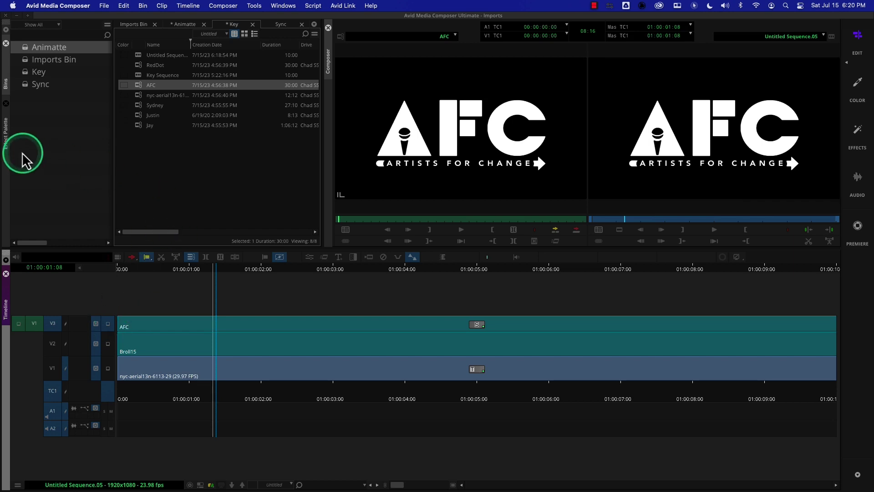
Apply the Matte Key effect from the Key category to the AFC logo clip on V3.
left_click(9, 145)
left_click(23, 119)
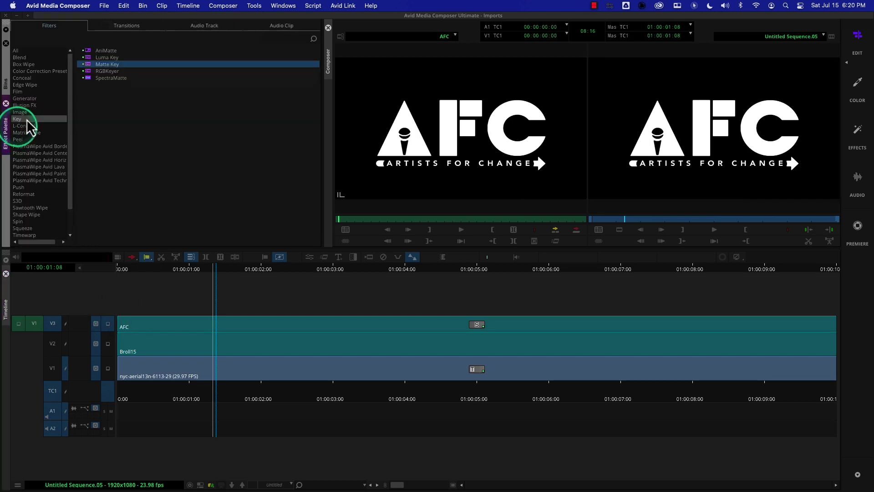
left_click(93, 65)
left_click_drag(314, 220, 359, 326)
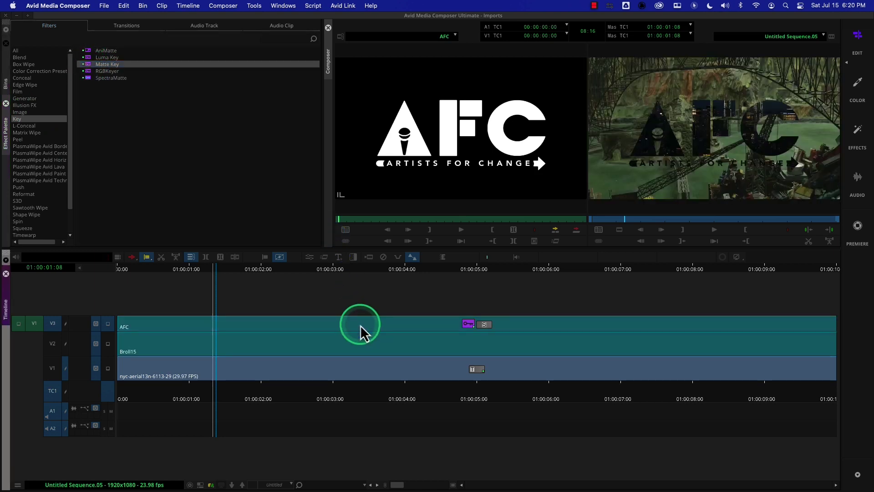